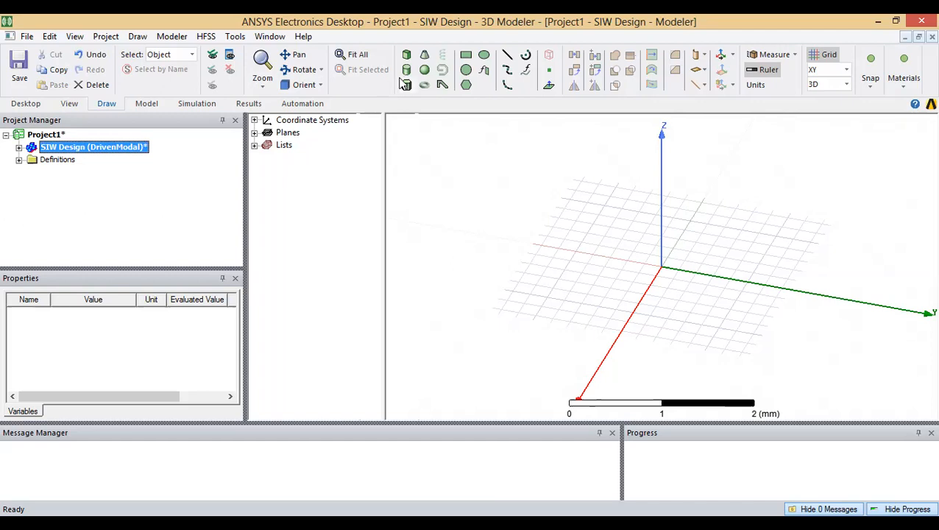
Step: Draw a box of about 2.4 by 1.8 mm on the XY plane, about 0.2 mm high
left_click(406, 56)
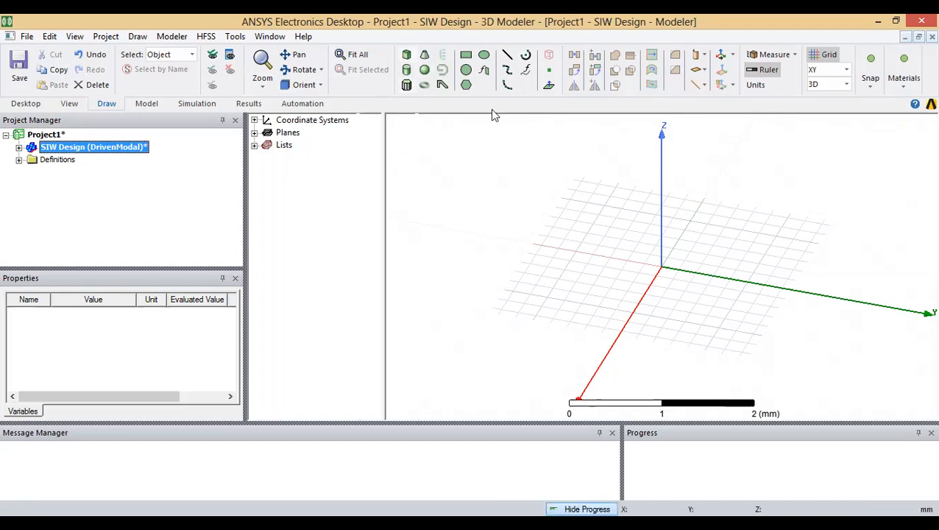
left_click(640, 208)
left_click(724, 339)
left_click(728, 328)
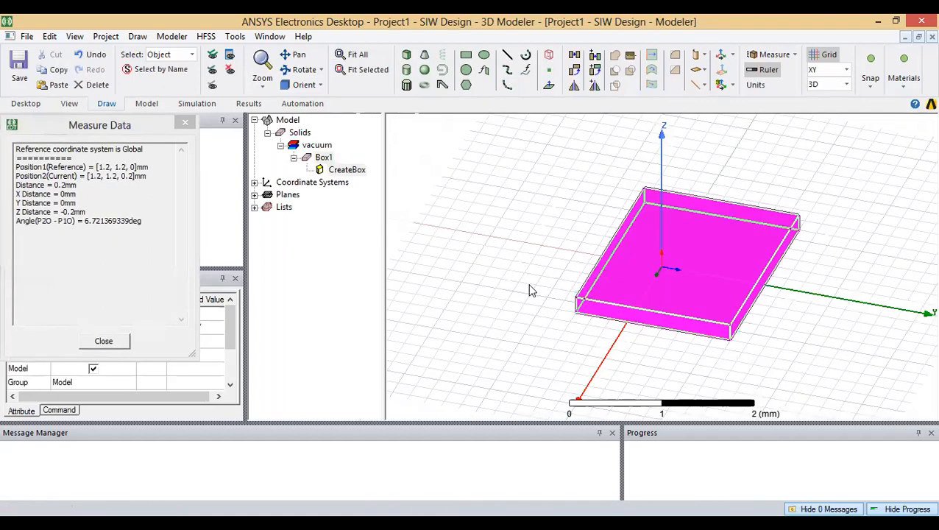
Step: Rename the new box as Substrate in its attributes
left_click(325, 159)
double_click(325, 158)
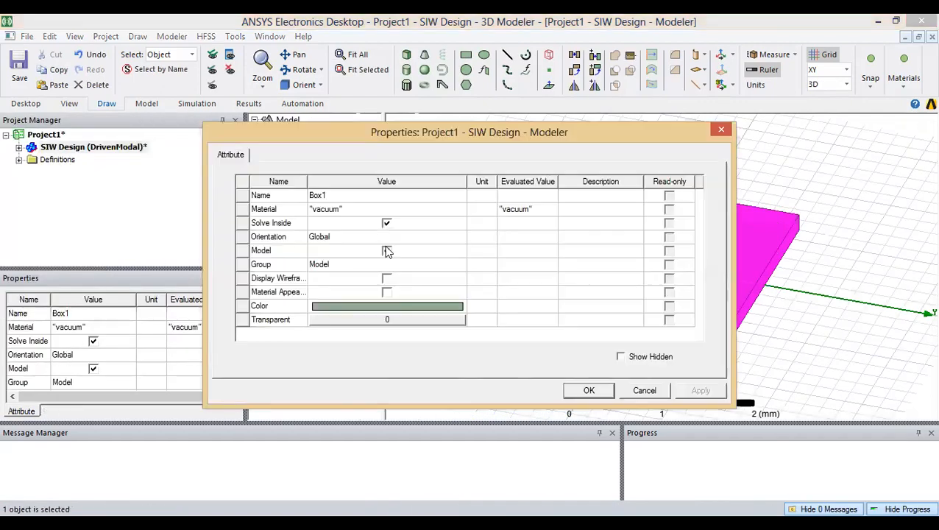
left_click(368, 210)
left_click(345, 195)
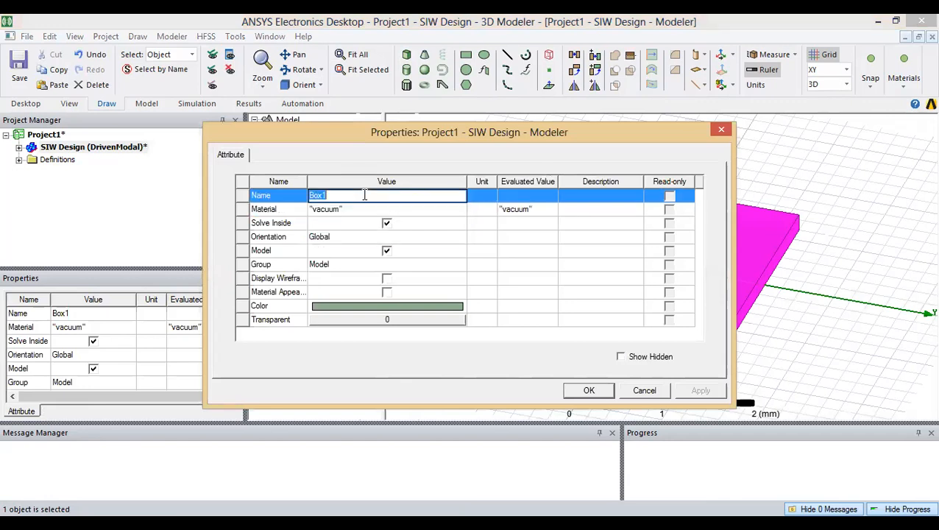
type("Substrate")
Step: Open the material library for the substrate box and search it for duroid
left_click(347, 210)
left_click(325, 221)
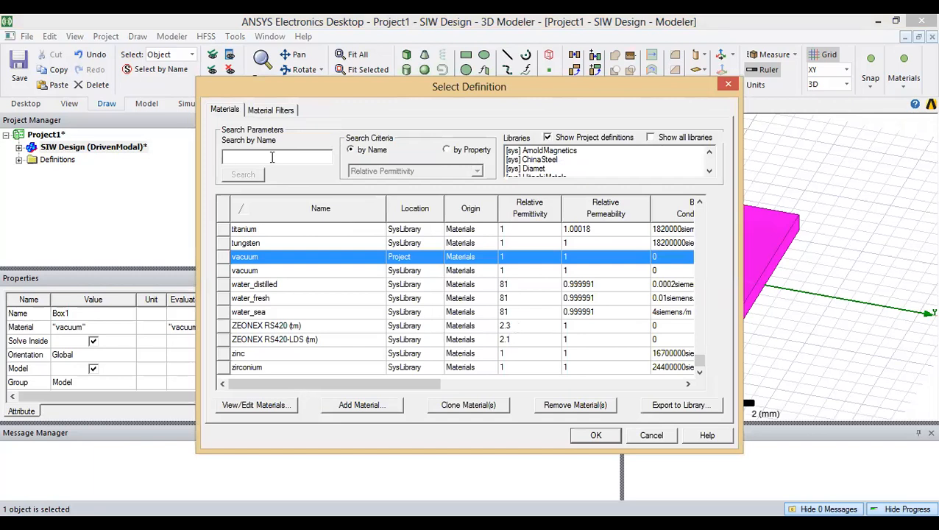
left_click(270, 156)
type("r")
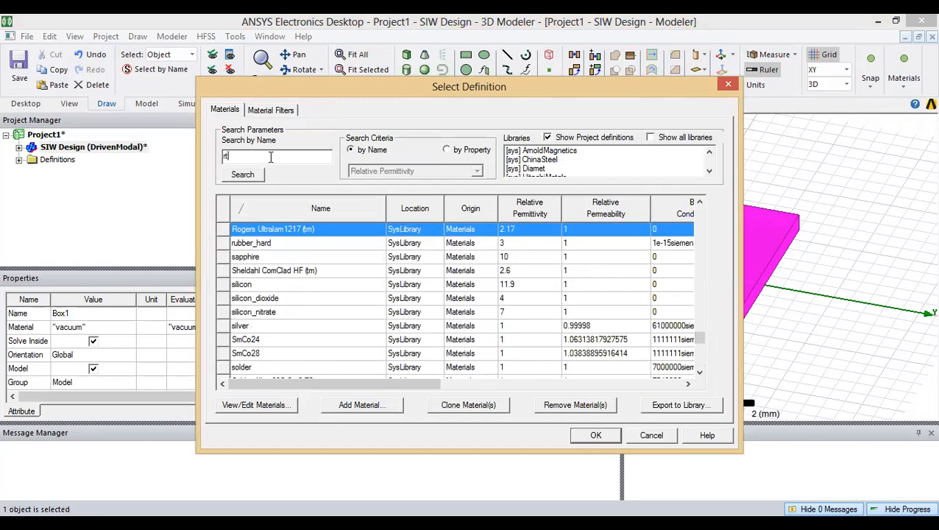
key("BackSpace")
type("duroid")
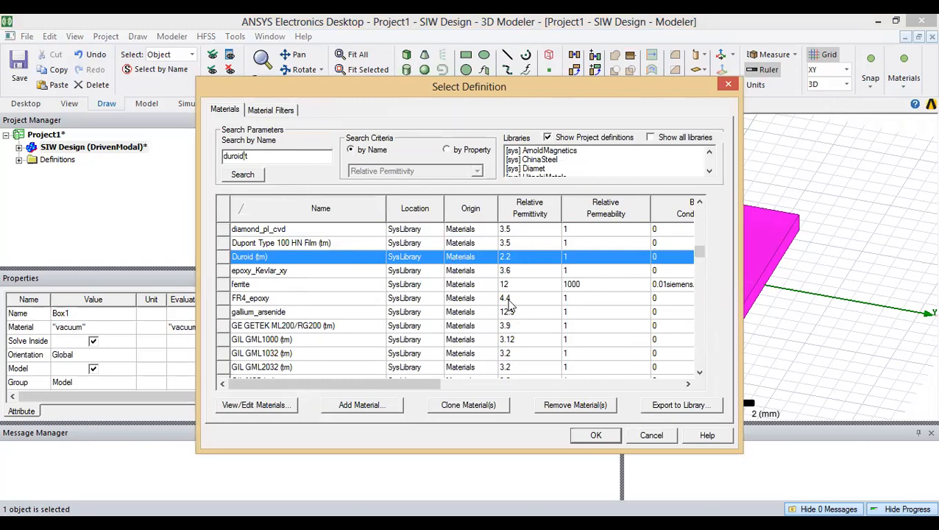
left_click_drag(422, 390, 400, 380)
left_click(700, 373)
left_click_drag(699, 376, 700, 374)
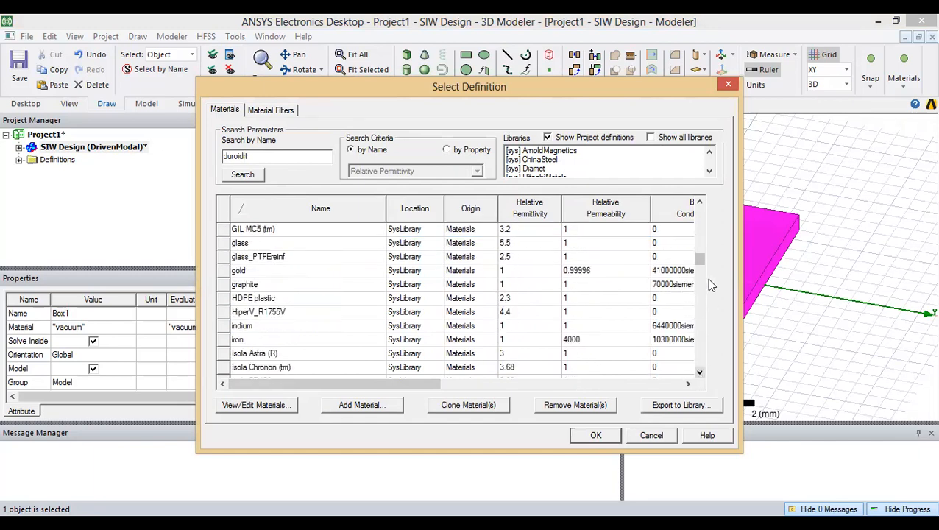
left_click_drag(699, 256, 700, 208)
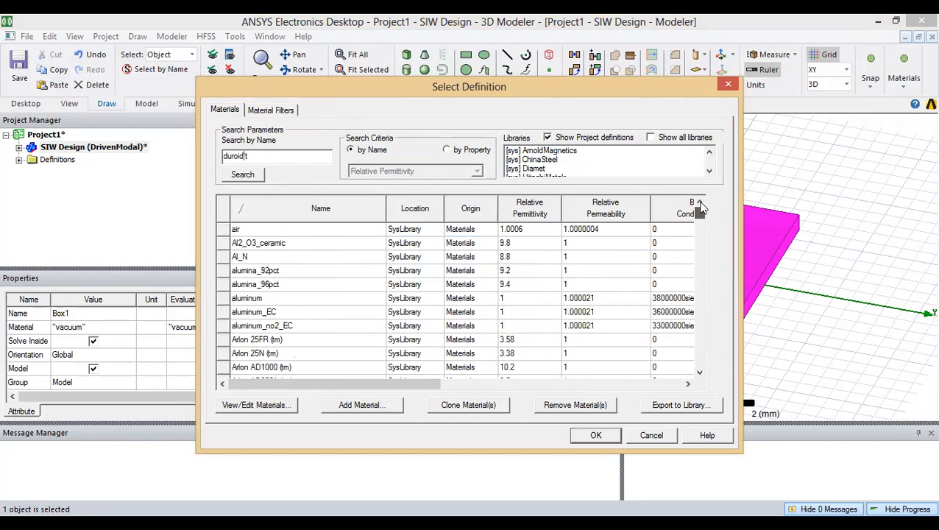
Step: Find Duroid (tm) in the library by searching for "dur" and assign it as the substrate's material
double_click(256, 157)
key("BackSpace")
type("dur")
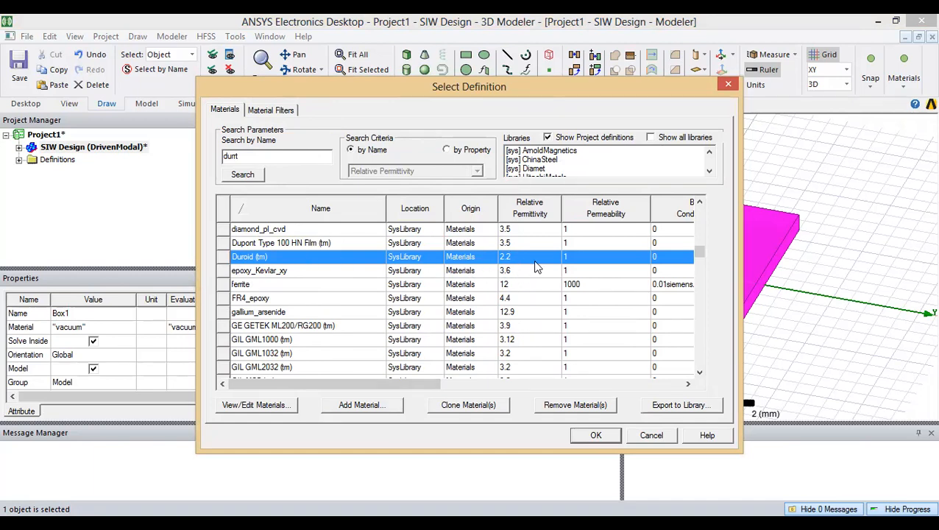
left_click(699, 202)
left_click(700, 202)
left_click(700, 202)
left_click(699, 202)
left_click(700, 202)
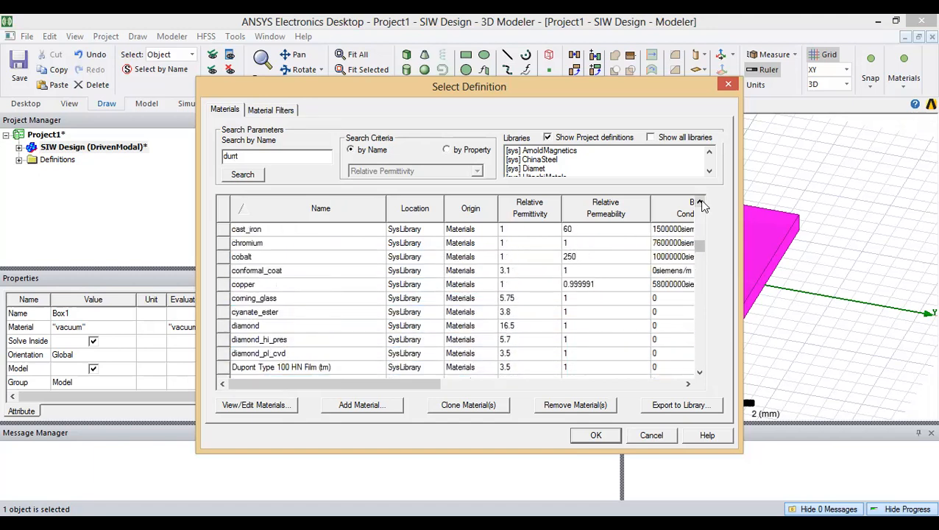
left_click(700, 373)
left_click(700, 373)
left_click(700, 373)
left_click(699, 373)
left_click(700, 373)
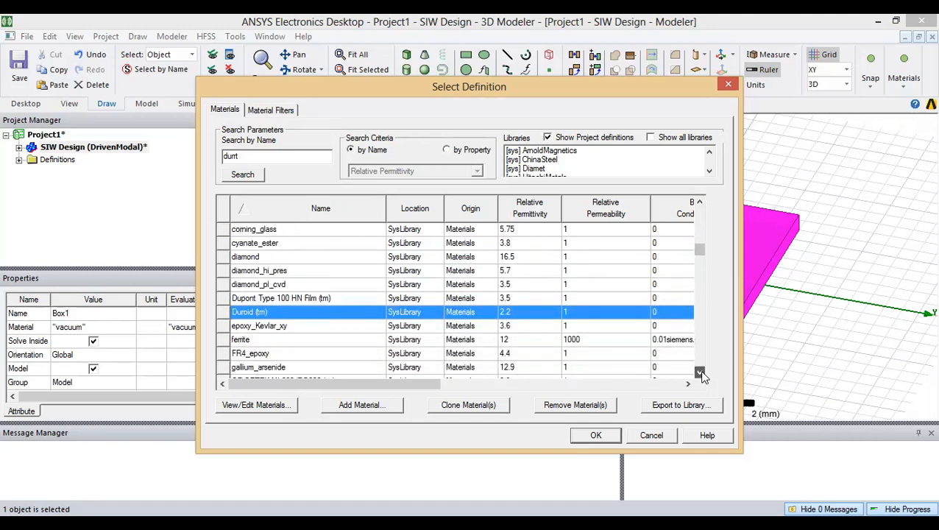
left_click(700, 373)
left_click(700, 373)
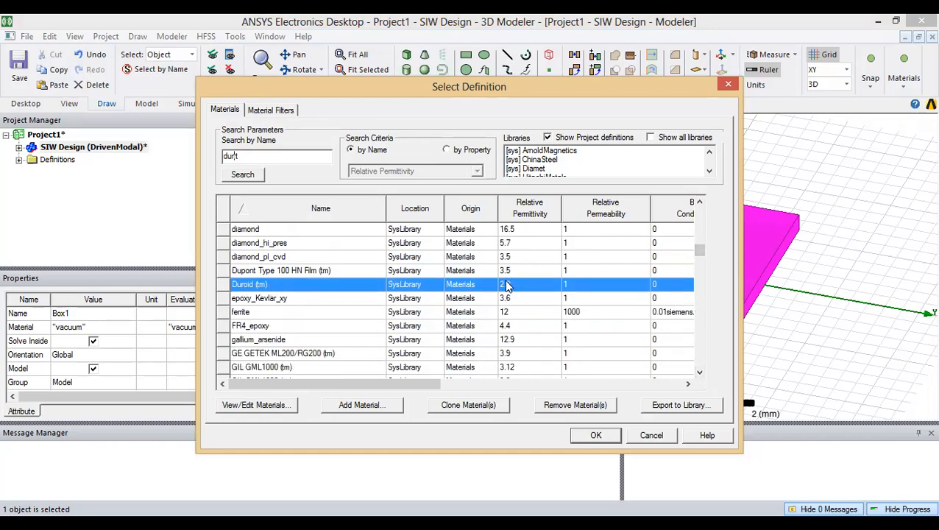
left_click(595, 435)
left_click(593, 390)
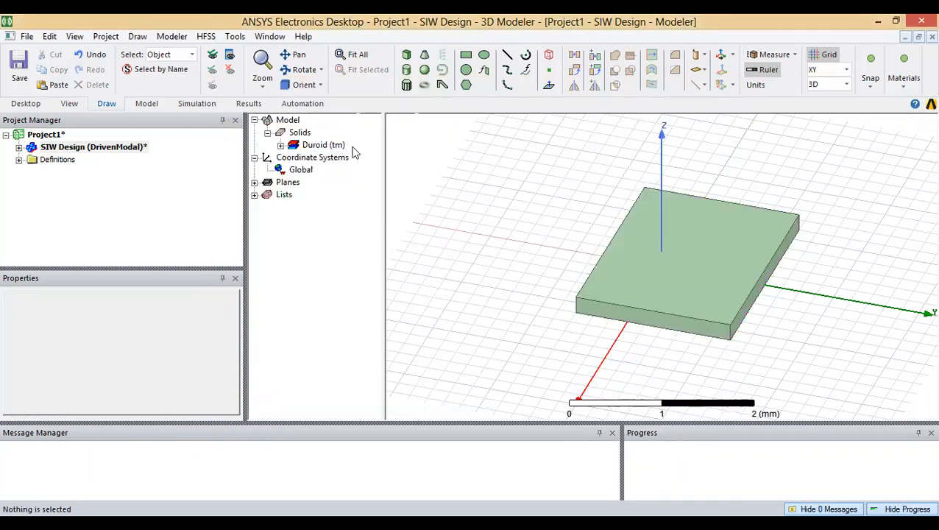
Step: Set the position of the Substrate's CreateBox operation to -17, -17, 0 mm
left_click(280, 145)
left_click(337, 159)
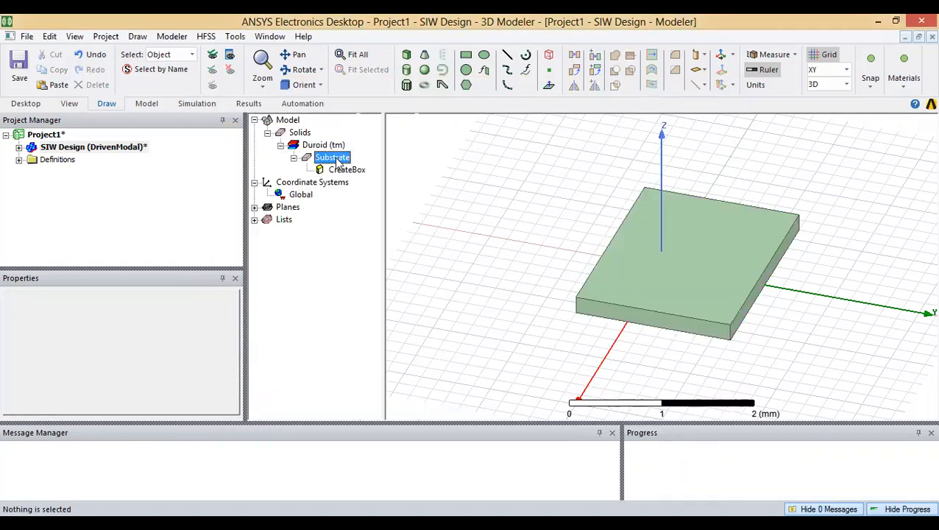
left_click(347, 172)
double_click(347, 171)
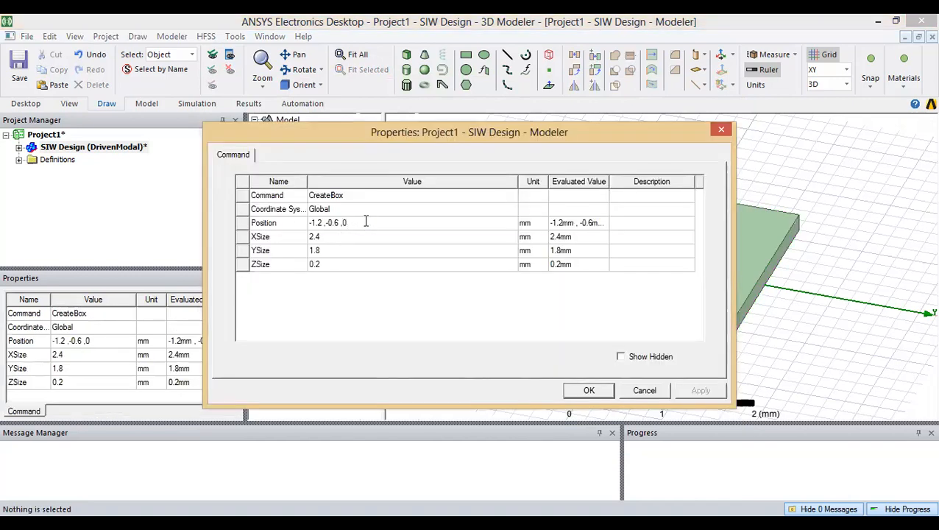
left_click(365, 222)
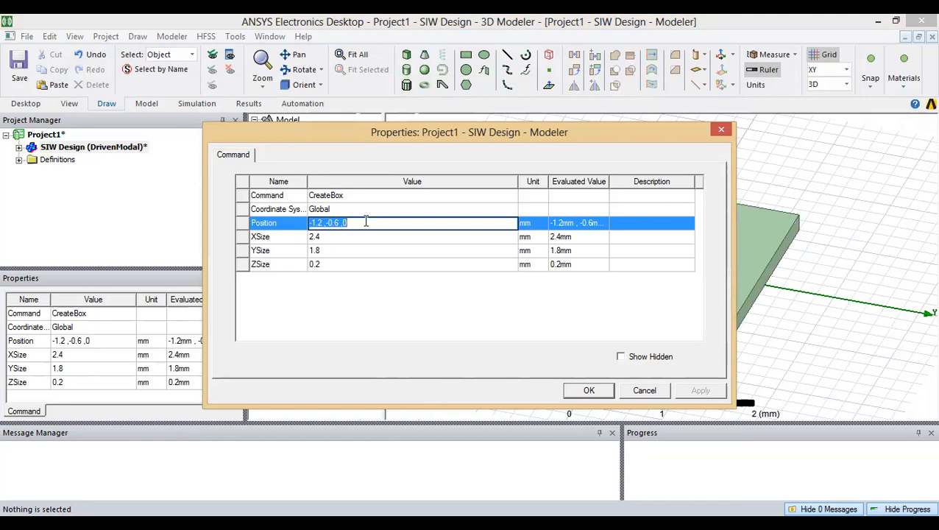
type("-17mm, -17mm, 0m")
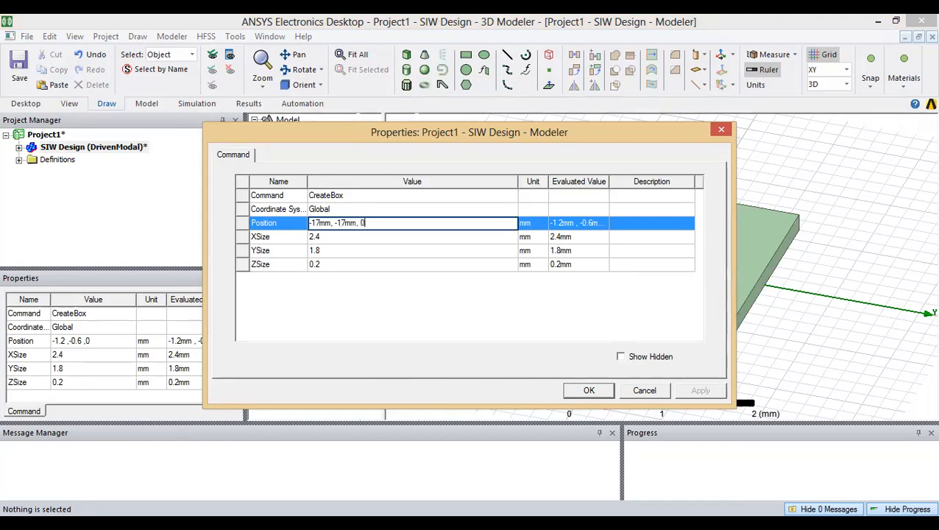
type("m")
Step: Set the substrate box to an XSize of 34 mm, YSize of 34 mm and ZSize of 0.787 mm
left_click(330, 237)
type("34mm")
key("Tab")
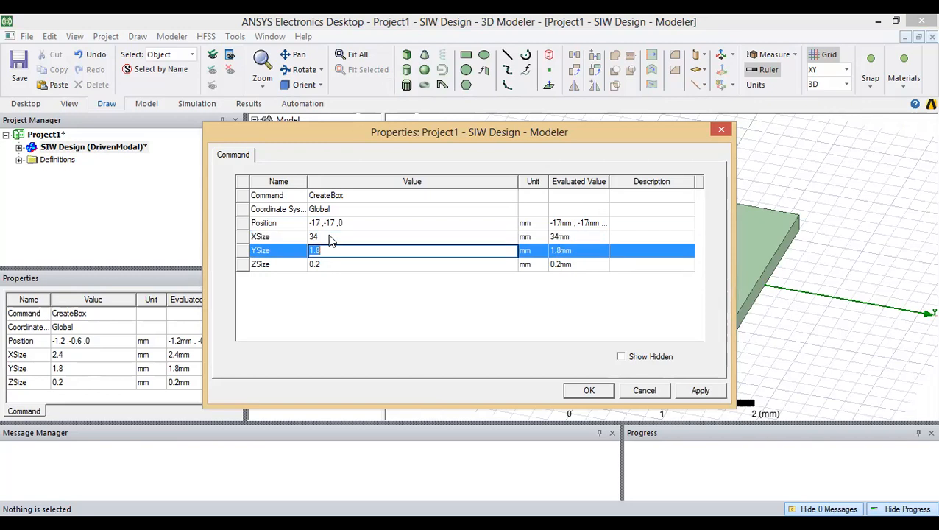
type("34mm")
left_click(344, 265)
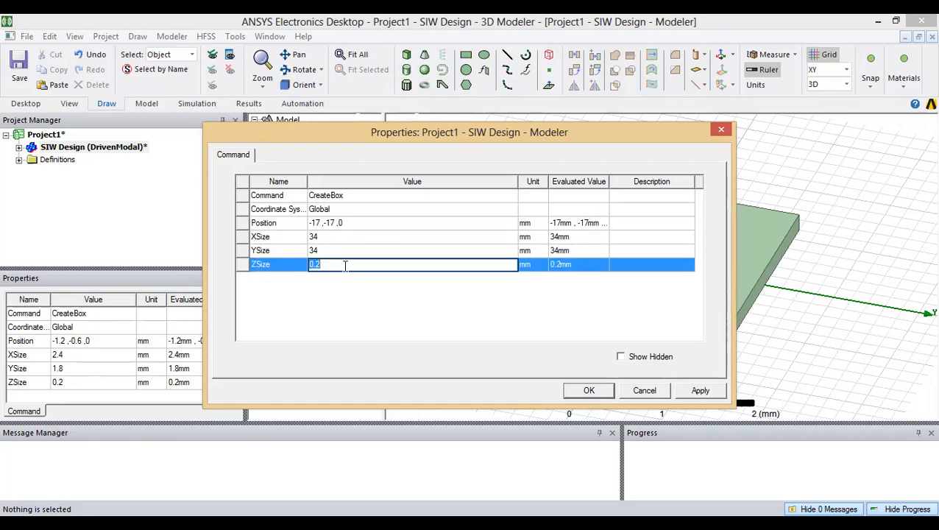
type("0.787mm")
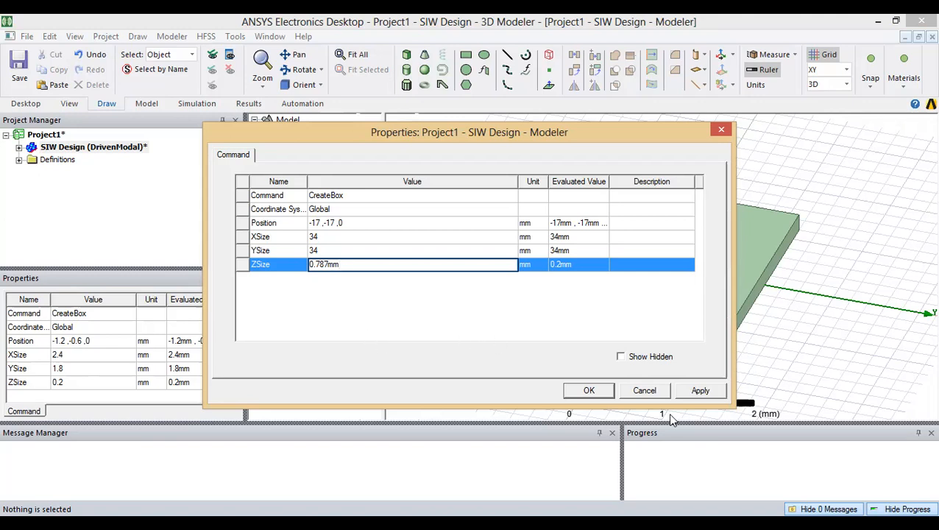
left_click(589, 390)
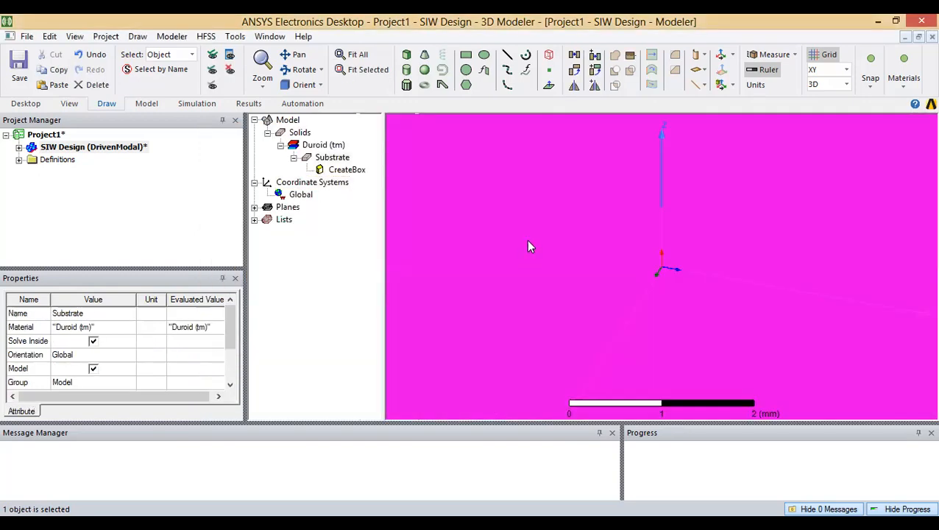
Step: Draw a second box covering the substrate's upper face from corner to opposite corner, about 1.2 mm high
scroll(527, 250, "down", 3)
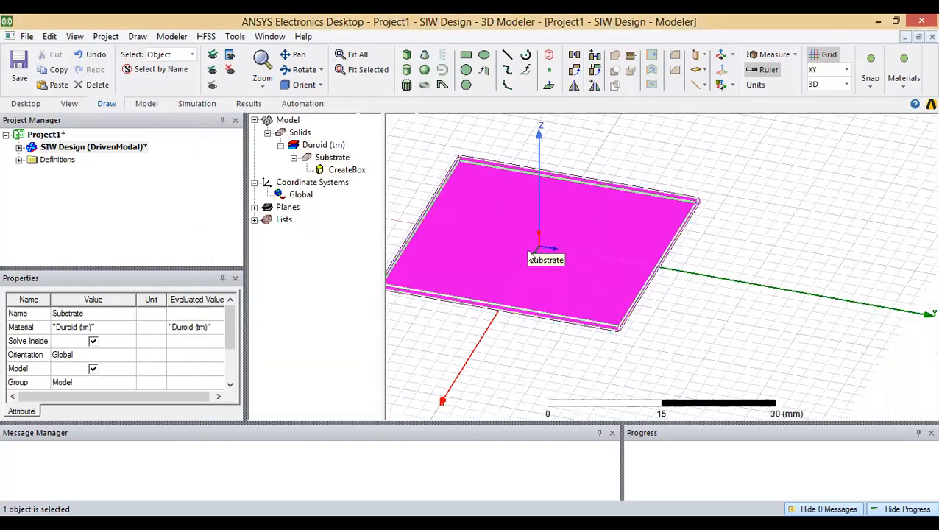
left_click_drag(465, 243, 528, 269, "shift")
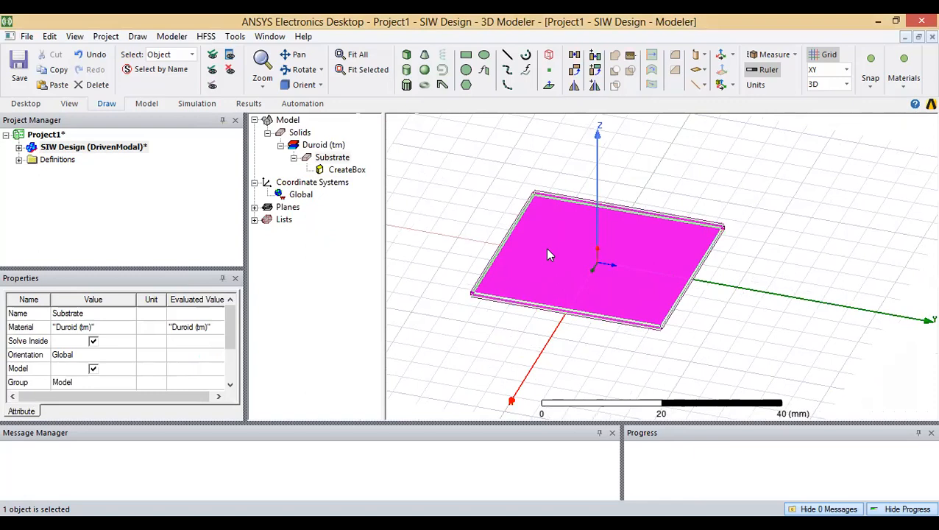
double_click(601, 134, "alt")
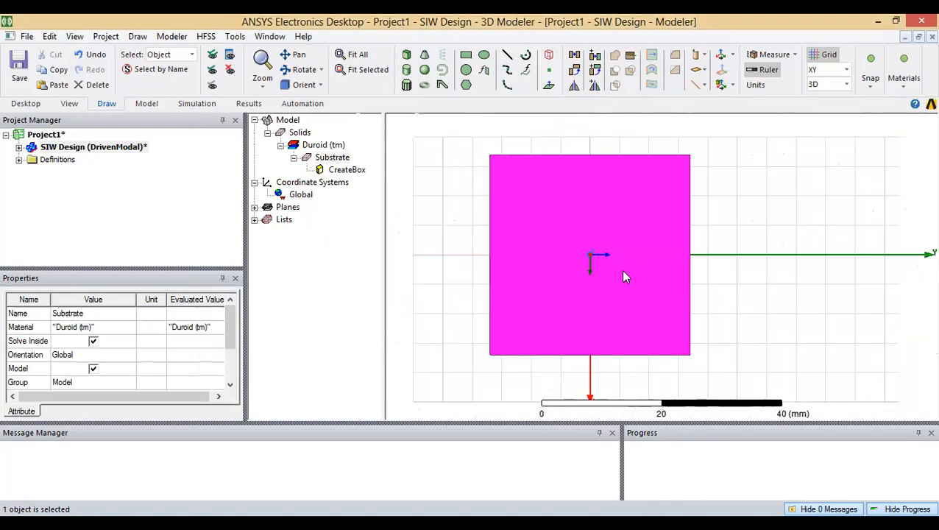
left_click_drag(557, 302, 523, 199, "alt")
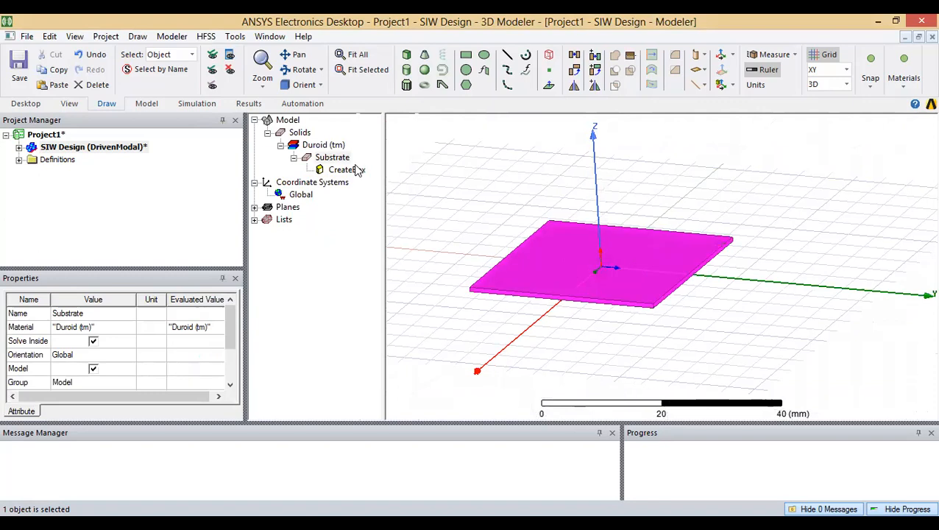
left_click(407, 56)
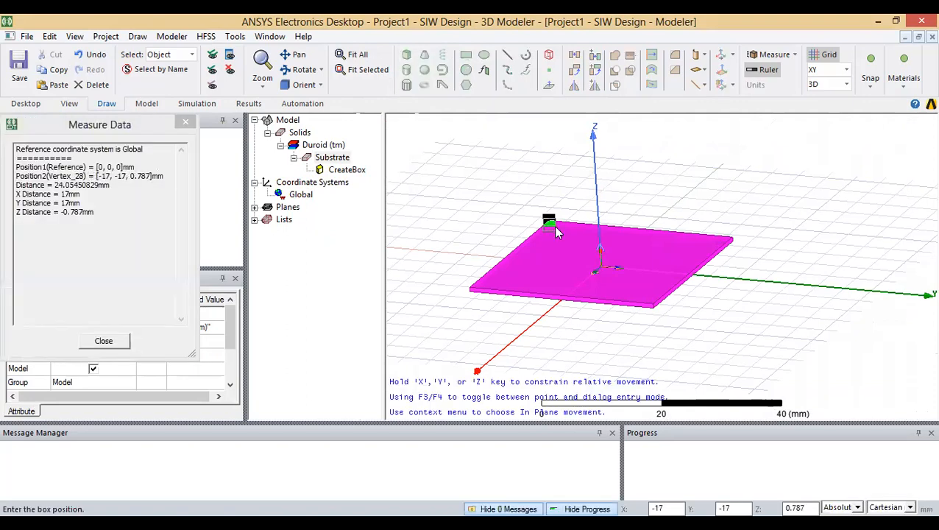
mouse_move(566, 229)
left_mouse_down("alt")
mouse_move(566, 273)
mouse_move(566, 226)
left_mouse_up("alt")
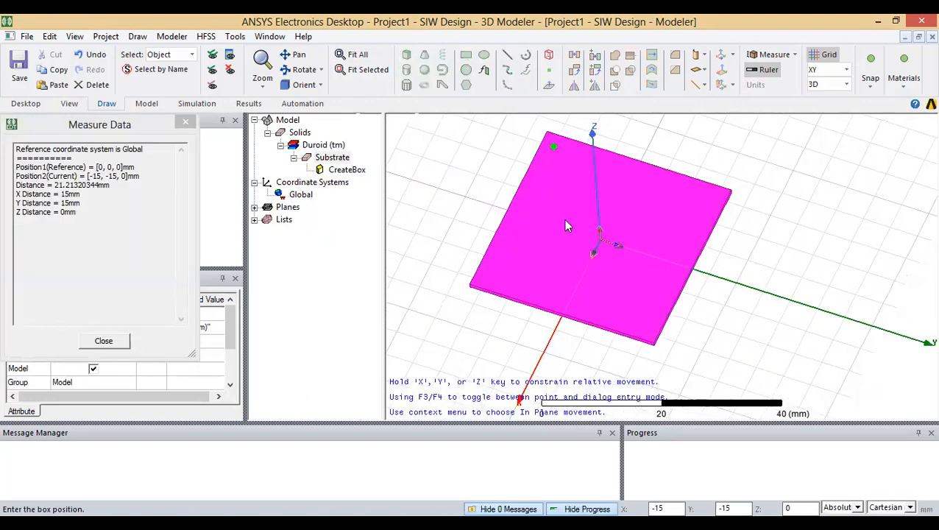
scroll(548, 131, "up", 2)
left_click(549, 131)
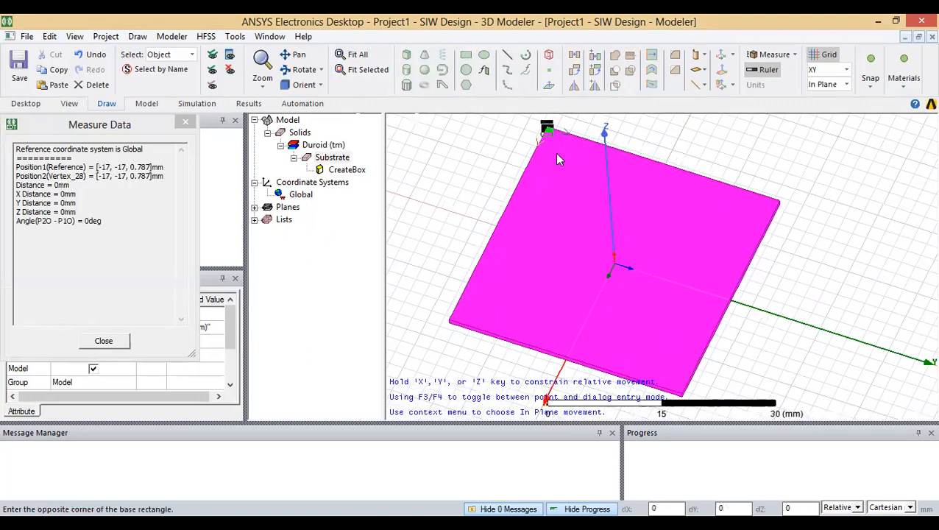
left_click(682, 395)
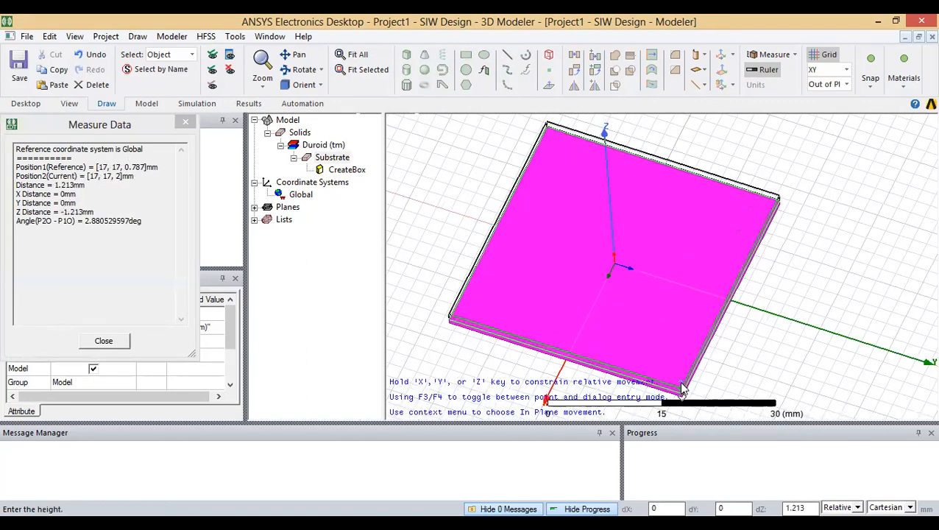
left_click(681, 389)
Step: Rename the new box above the substrate as Ground_Plane
left_click(321, 195)
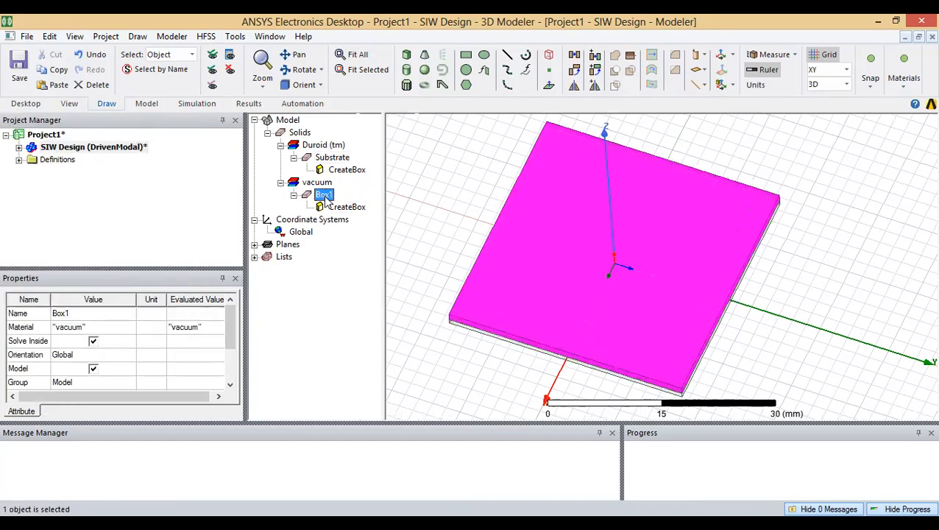
double_click(325, 197)
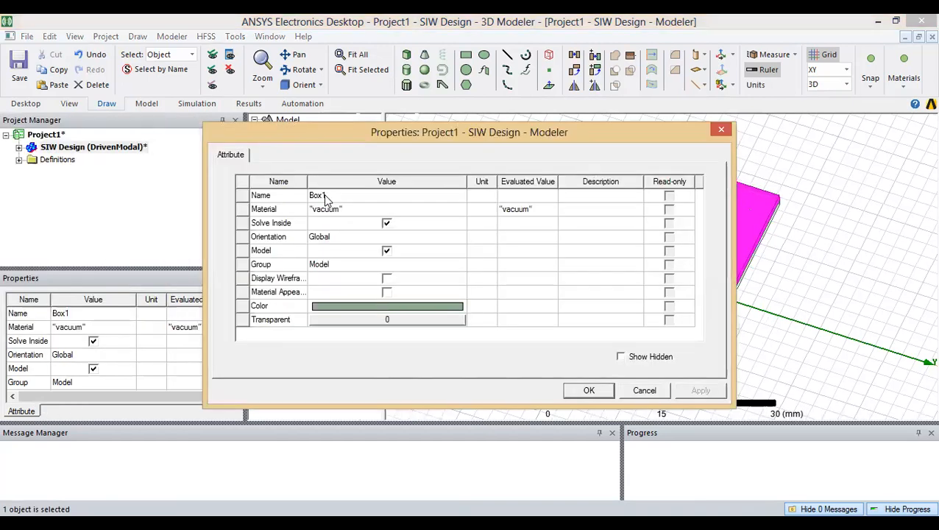
left_click(354, 197)
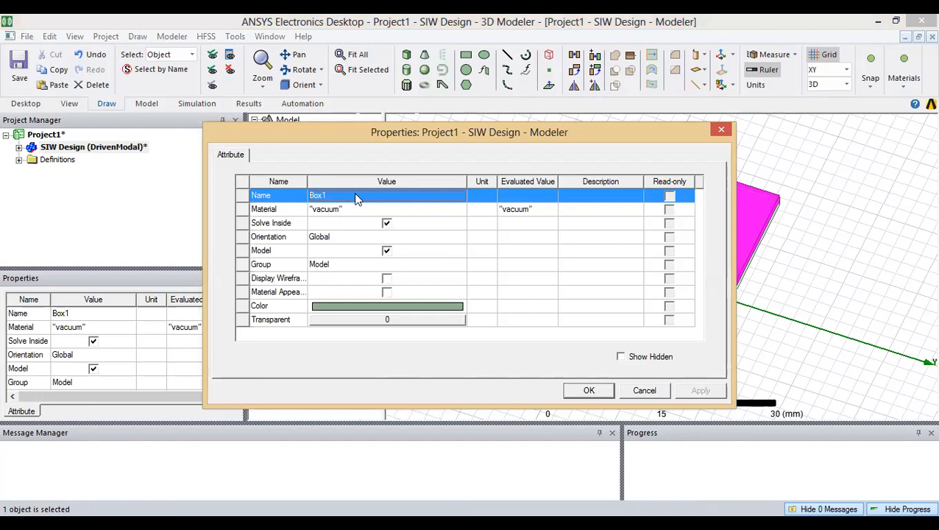
left_click(355, 197)
type("Grou")
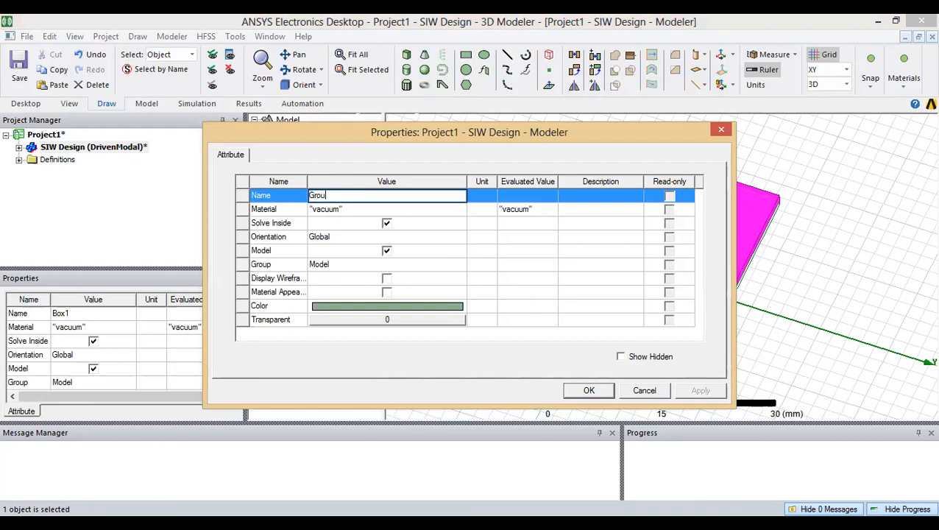
type("nd)")
type("_Pla")
type("ne")
Step: Find pec in the material library by searching for "pec" and assign it as the Ground_Plane's material
left_click(346, 209)
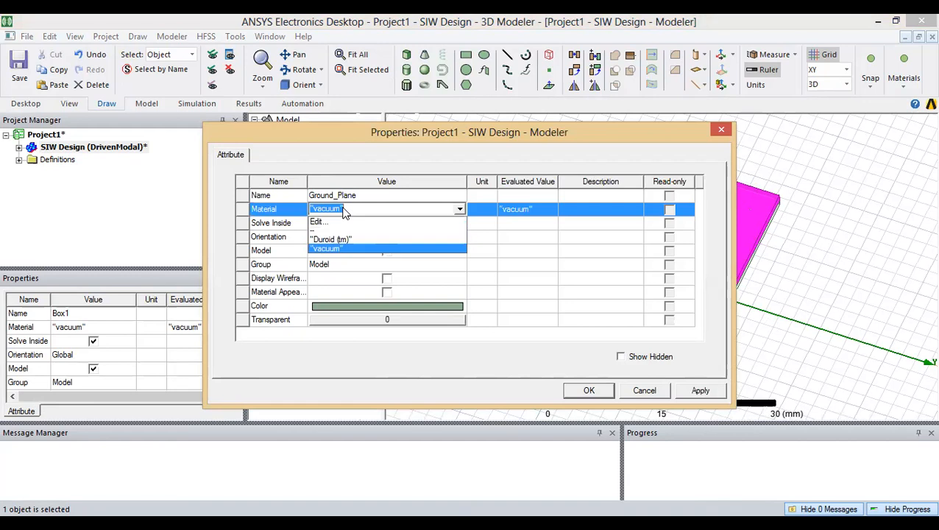
left_click(337, 223)
type("pec")
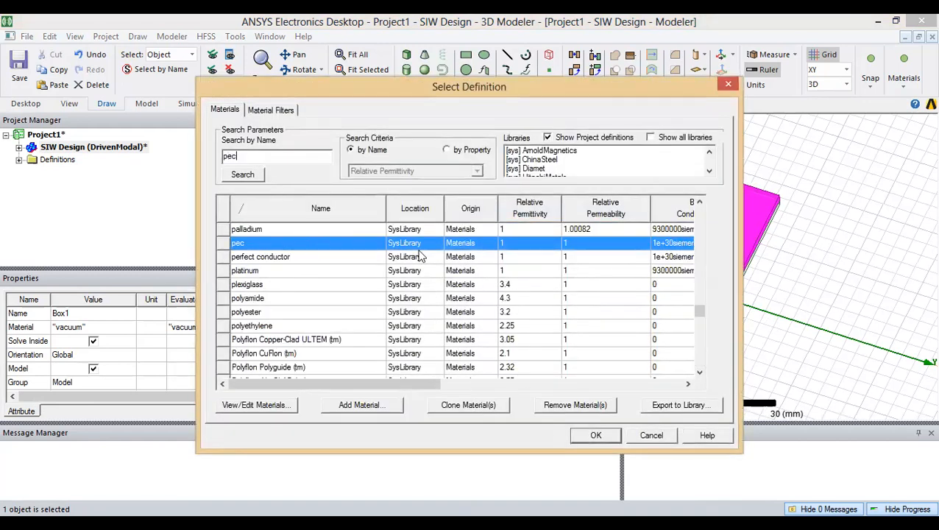
left_click(596, 435)
left_click(701, 391)
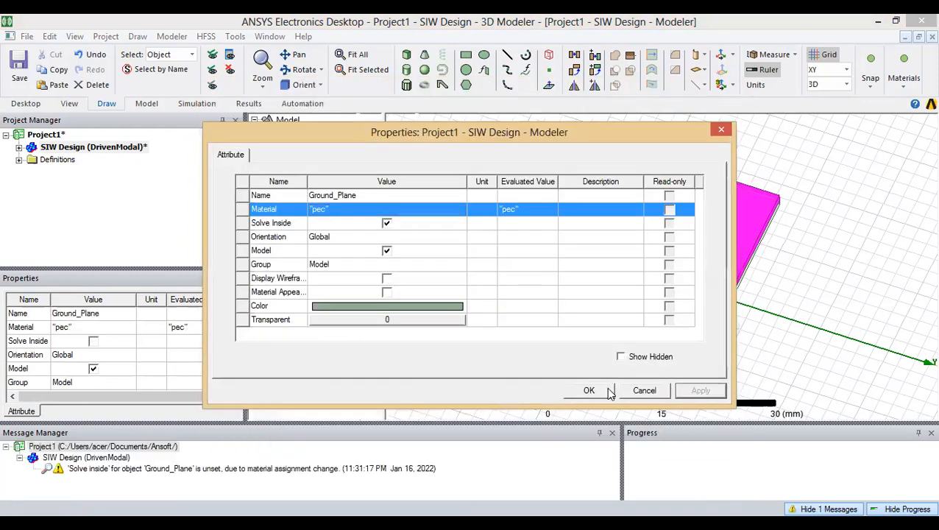
left_click(589, 390)
Step: Set the position of the Ground_Plane's CreateBox operation to -17, -17, 0 mm
left_click(280, 182)
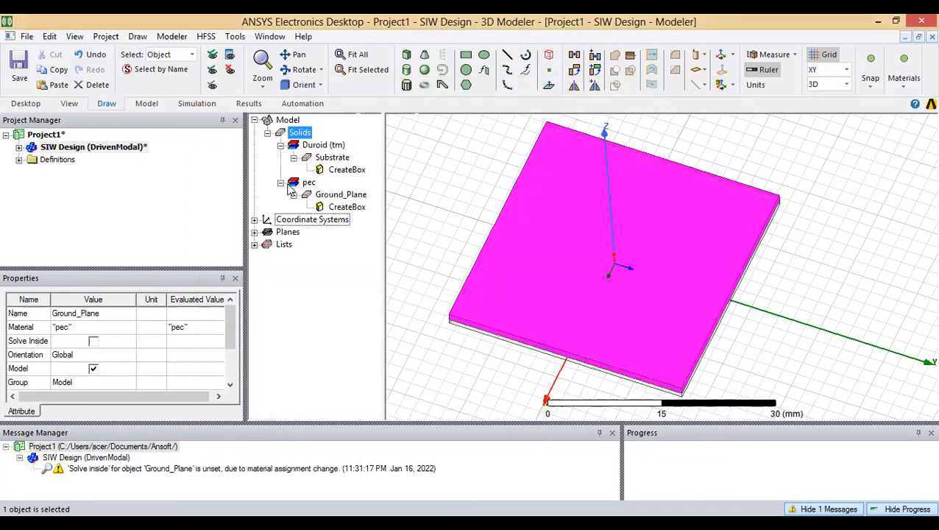
left_click(328, 195)
double_click(346, 206)
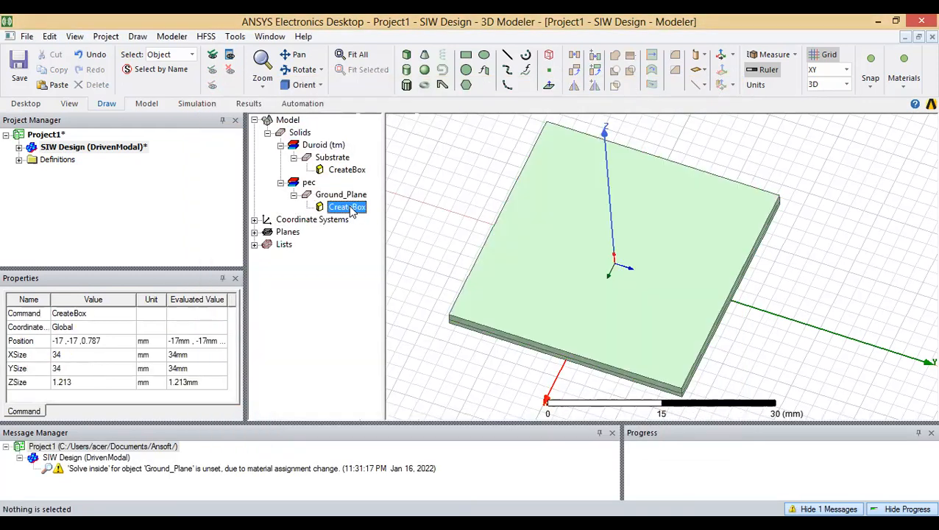
left_click(393, 224)
key("BackSpace")
key("BackSpace")
key("BackSpace")
key("BackSpace")
key("BackSpace")
type("0")
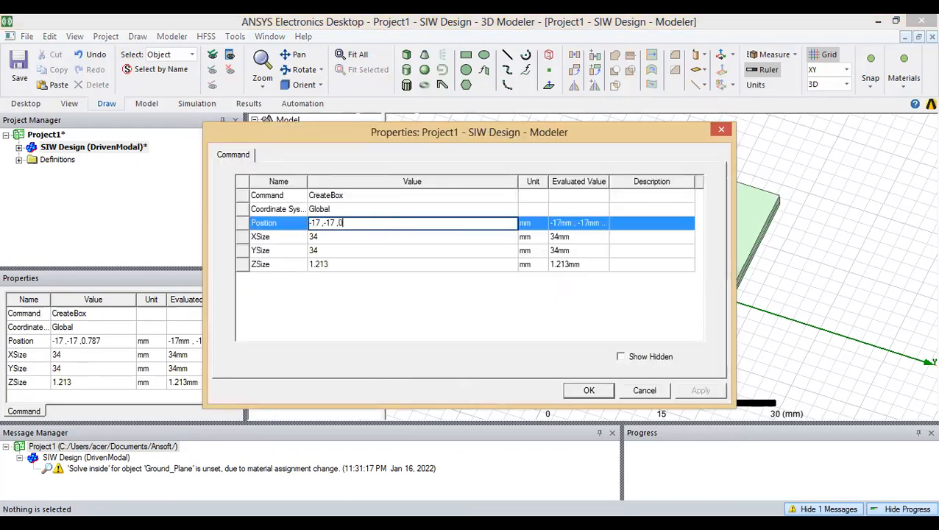
Step: Set the Ground_Plane box's ZSize to -0.787 mm and apply the changes to its geometry
type("0")
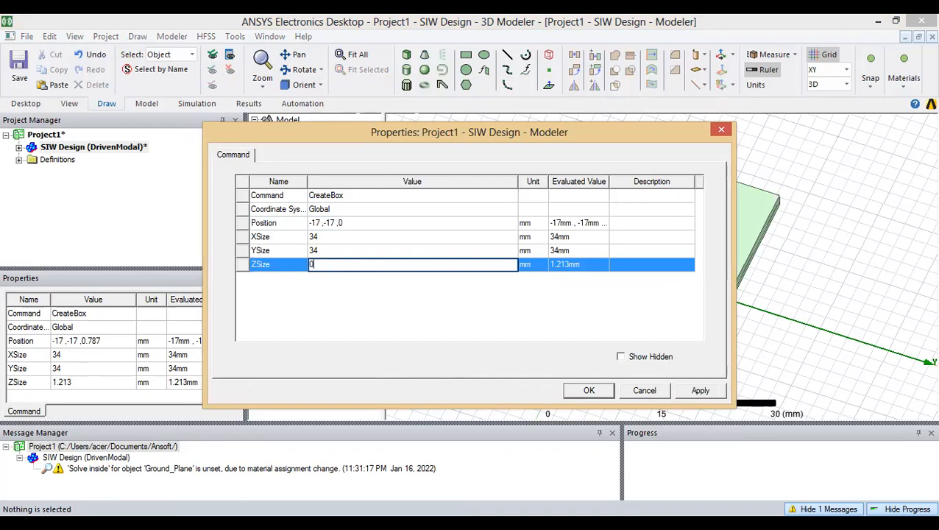
type("0.787")
key("BackSpace")
key("BackSpace")
key("BackSpace")
key("BackSpace")
key("BackSpace")
key("BackSpace")
type("-0.787mm")
left_click(440, 307)
left_click(710, 389)
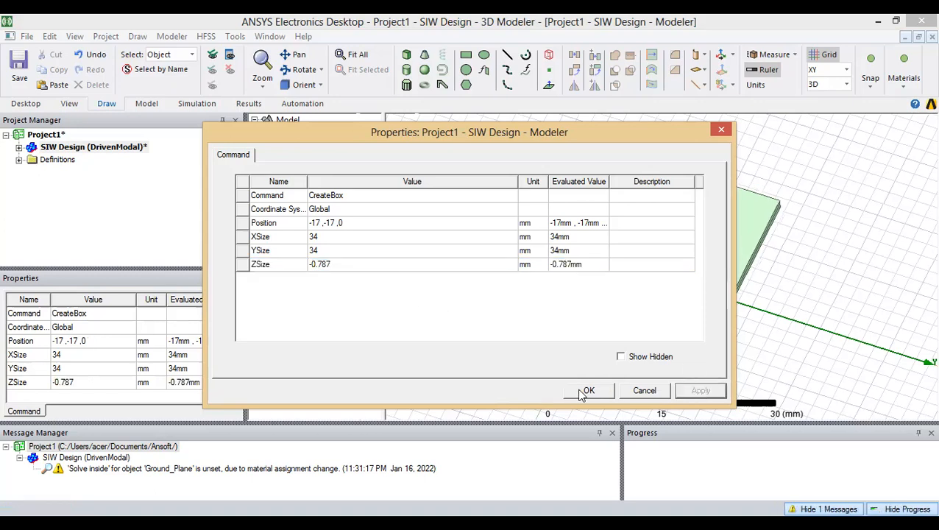
left_click(592, 389)
Step: Set the ZSize of the Ground_Plane's CreateBox operation to -0.017 mm and apply it
left_click(621, 294)
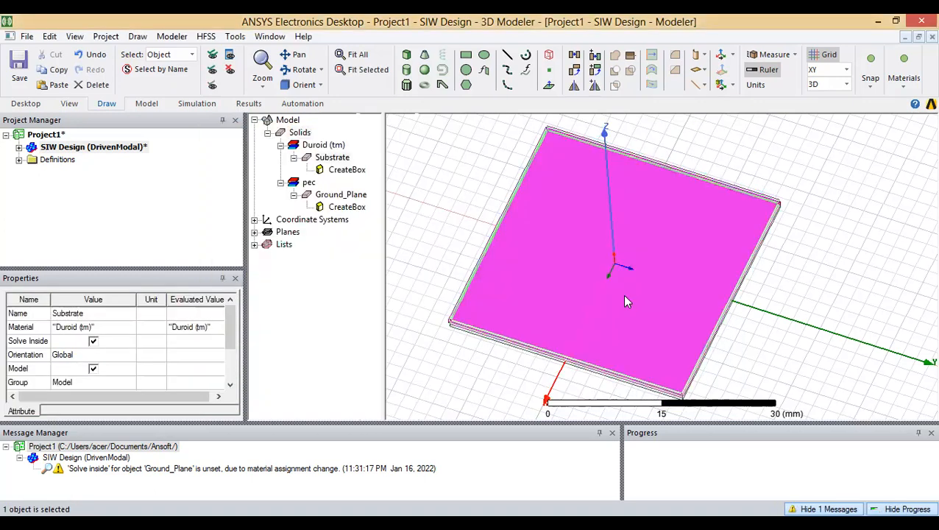
scroll(622, 294, "down", 2)
middle_click_drag(599, 334, 612, 269)
scroll(662, 326, "up", 2)
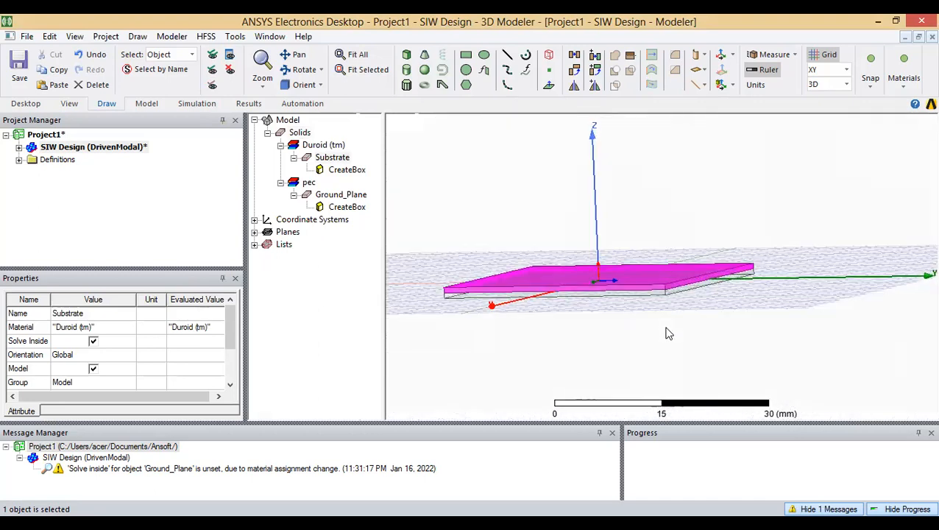
left_click(339, 196)
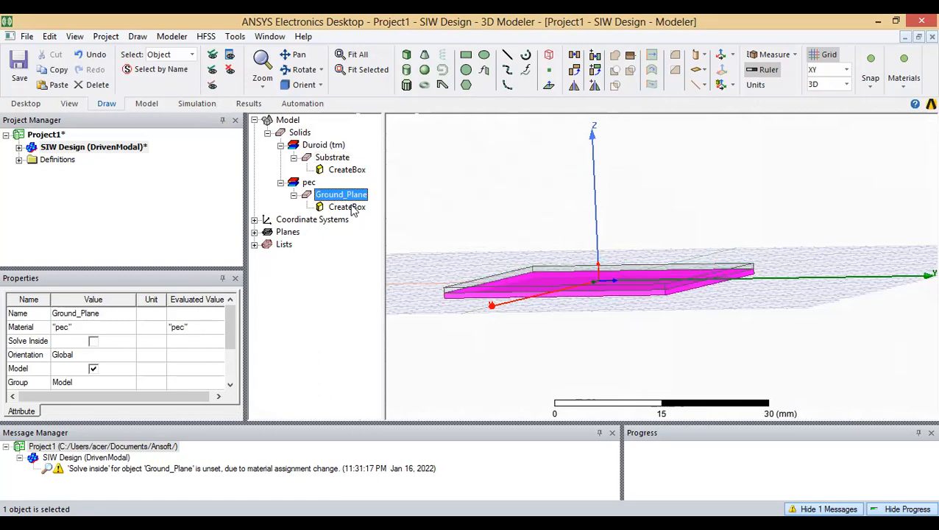
left_click(352, 208)
double_click(351, 209)
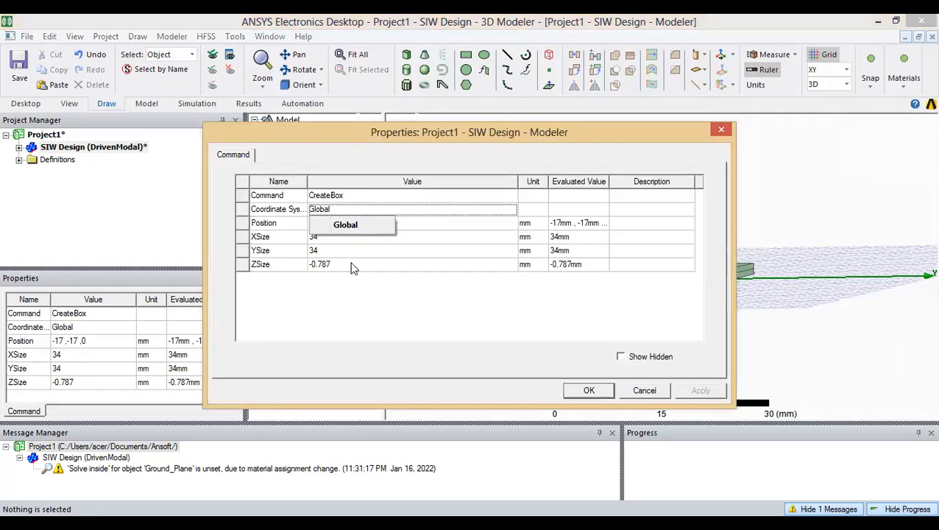
left_click(360, 264)
left_click(359, 265)
key("BackSpace")
key("BackSpace")
key("BackSpace")
key("BackSpace")
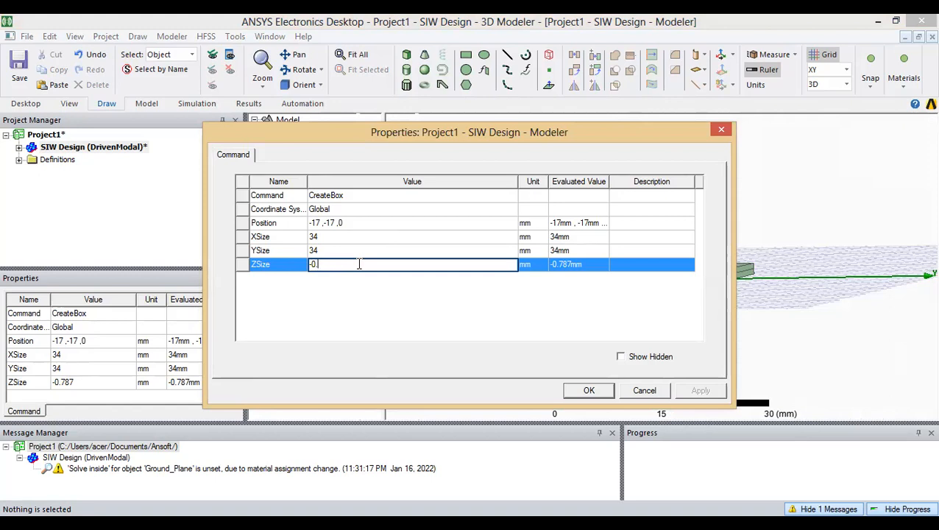
type("017mm")
left_click(378, 303)
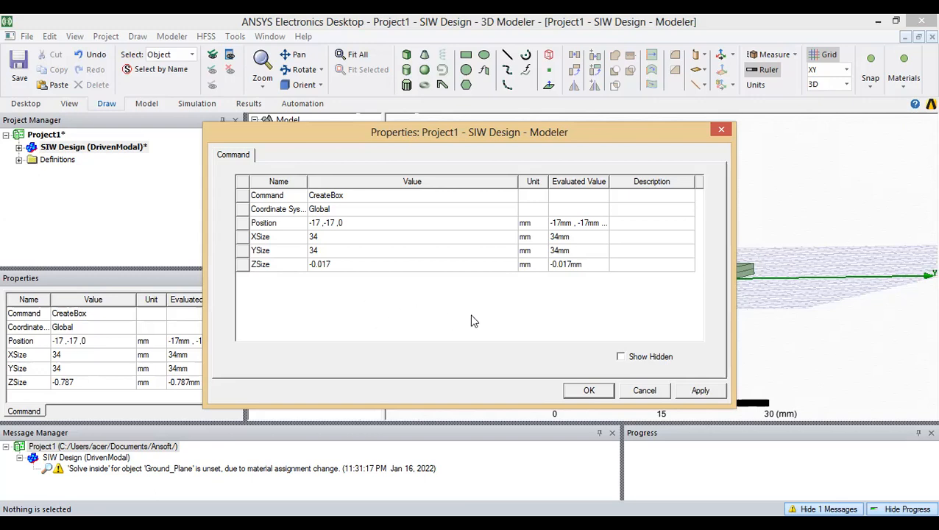
left_click(700, 390)
left_click(590, 389)
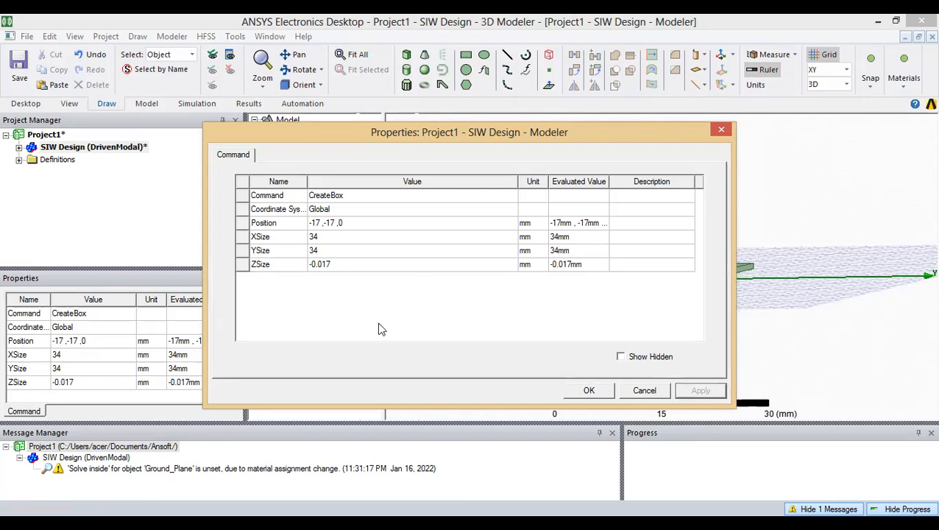
Step: Draw a box over the substrate from -15, -15, 0 mm, about 25 mm by 25 mm and 5 mm high
left_click(323, 196)
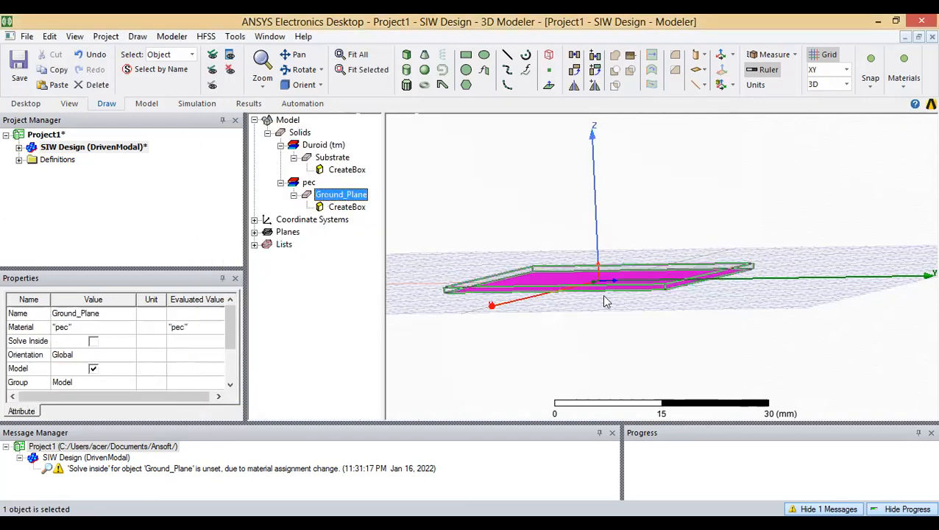
middle_click_drag(633, 324, 626, 291)
scroll(637, 329, "up", 5)
left_click(319, 299)
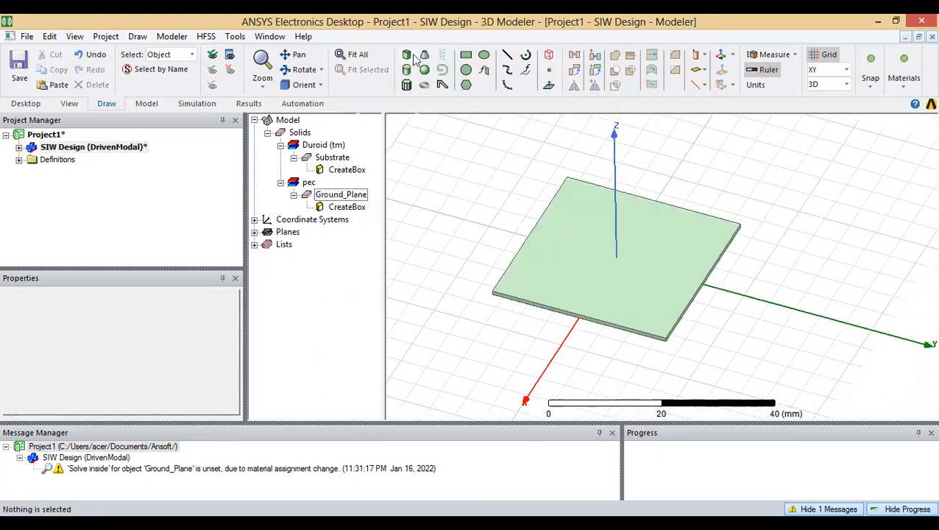
left_click(430, 69)
left_click(568, 196)
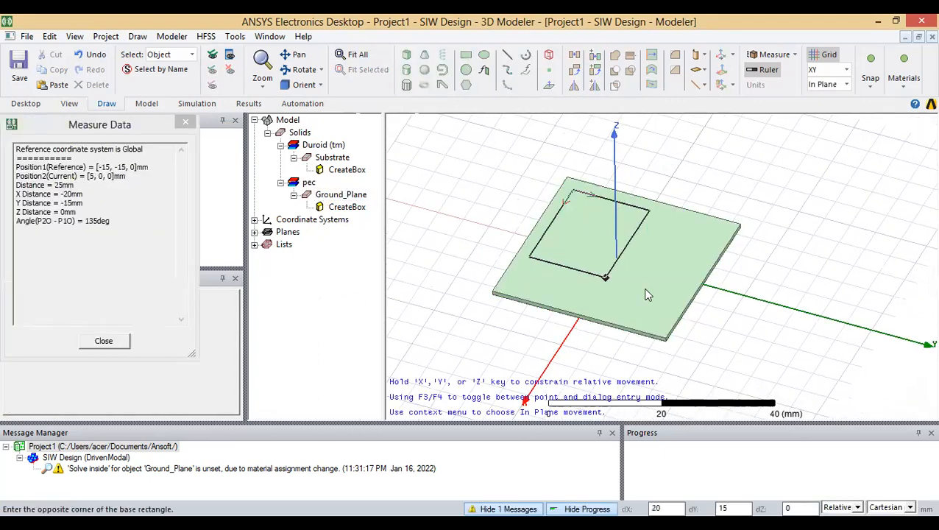
left_click(648, 314)
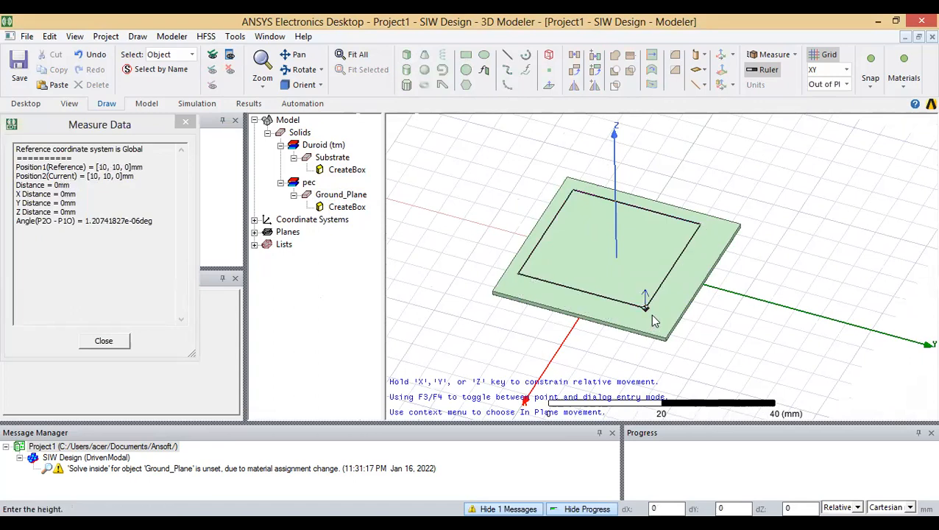
left_click(655, 314)
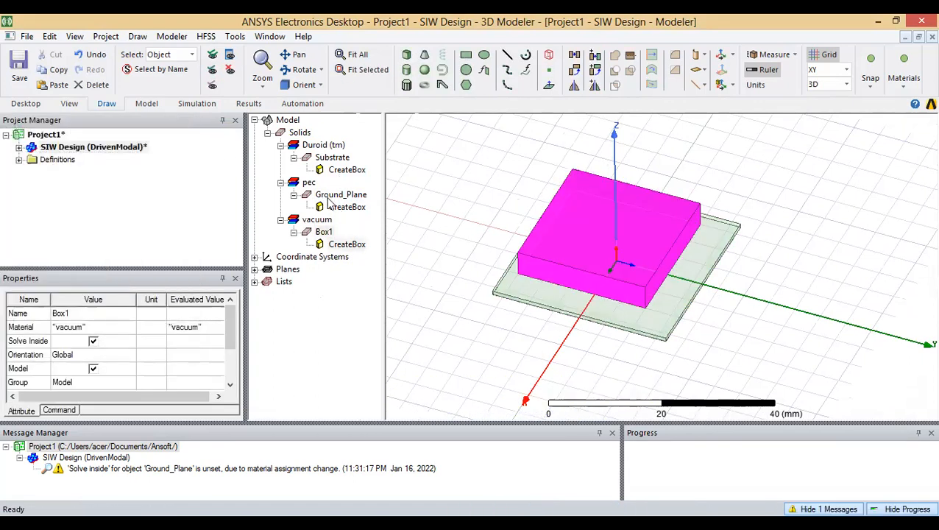
Step: Rename the new vacuum box as Patch and assign it the pec material found by searching for "pec"
double_click(324, 233)
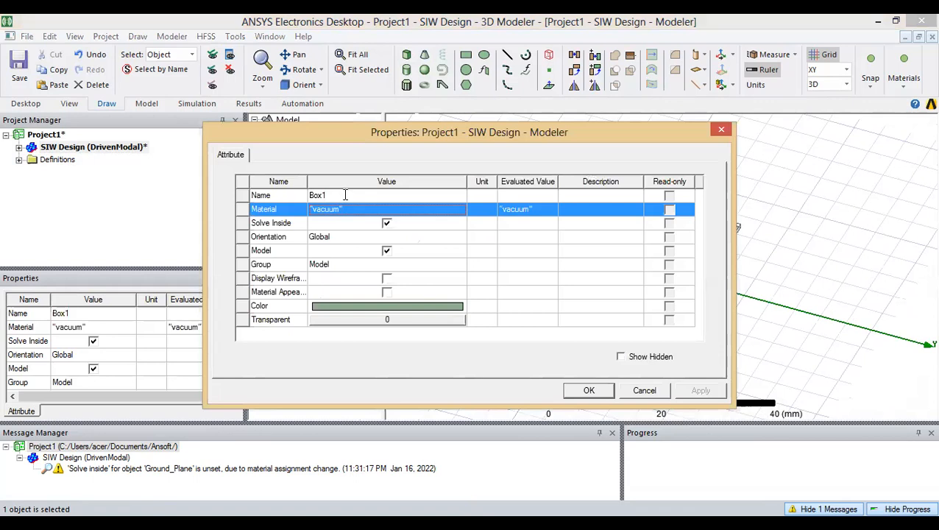
left_click(352, 194)
type("Patch")
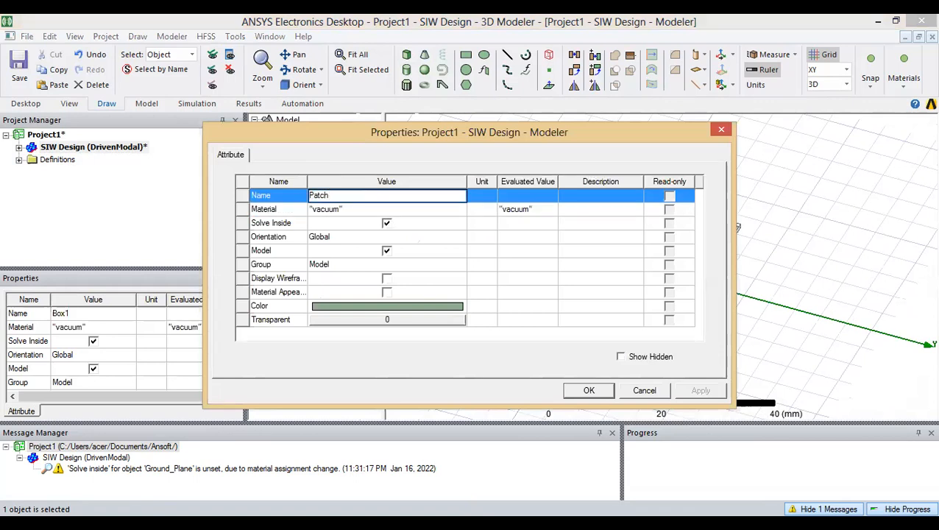
left_click(353, 209)
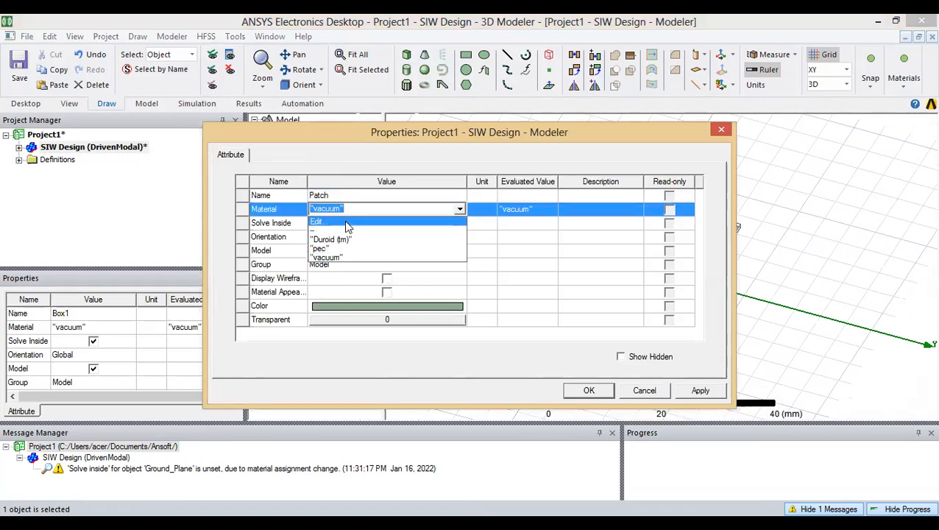
left_click(345, 222)
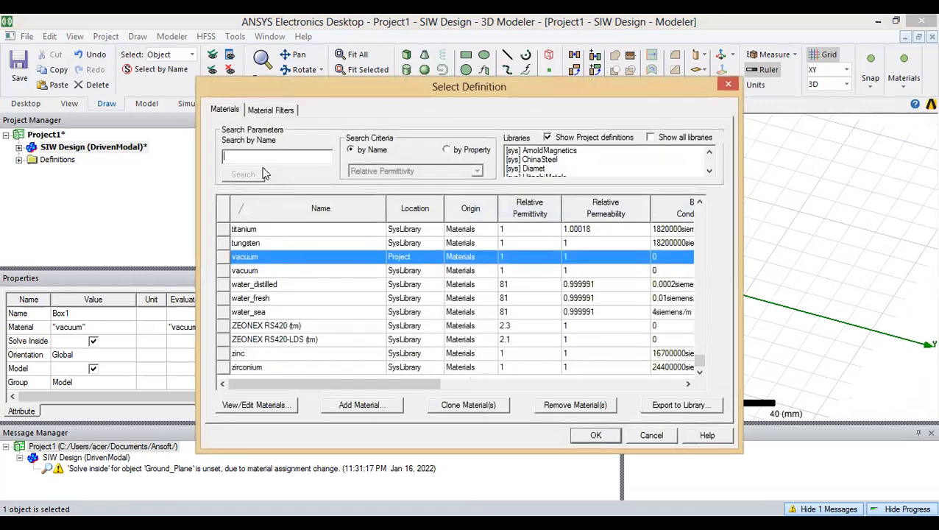
type("pec")
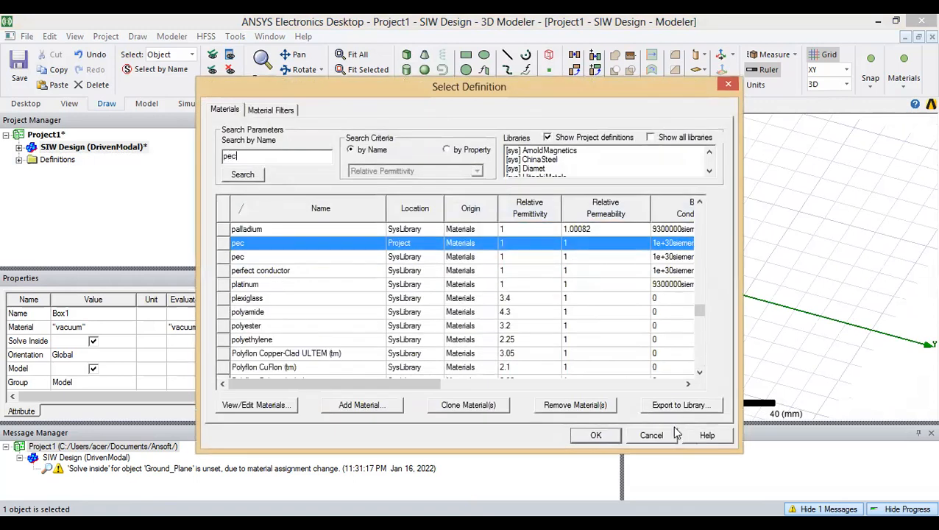
left_click(597, 436)
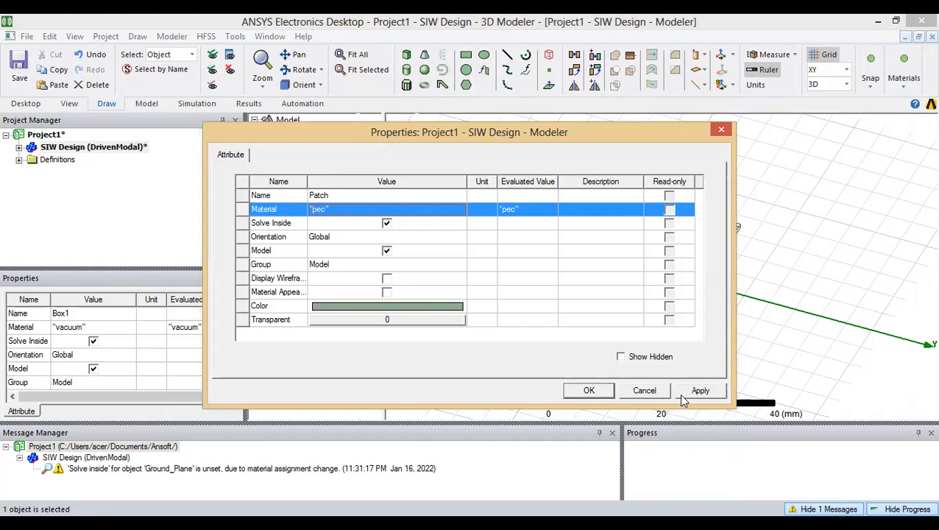
left_click(696, 391)
left_click(589, 392)
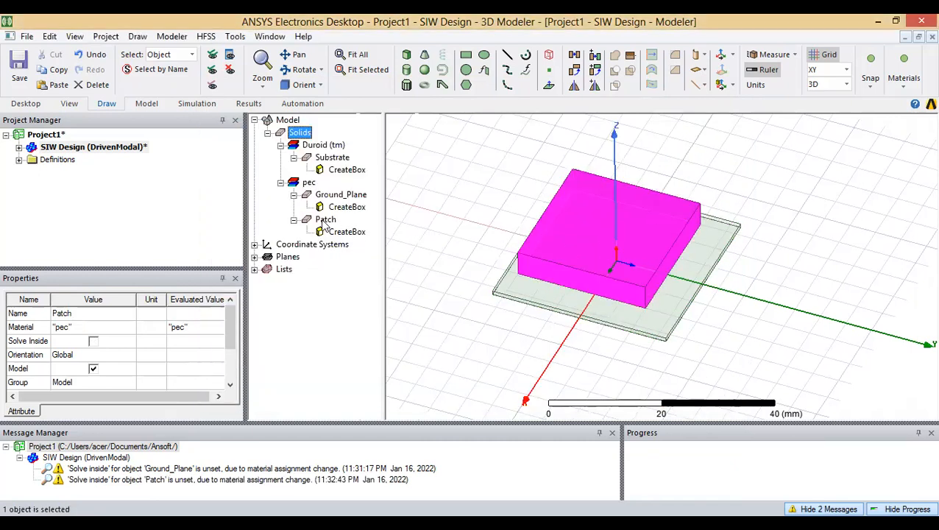
Step: Set the position of the Patch's CreateBox operation to -12, -12, 0.787 mm and its ZSize to 0.017 mm
left_click(325, 219)
left_click(347, 231)
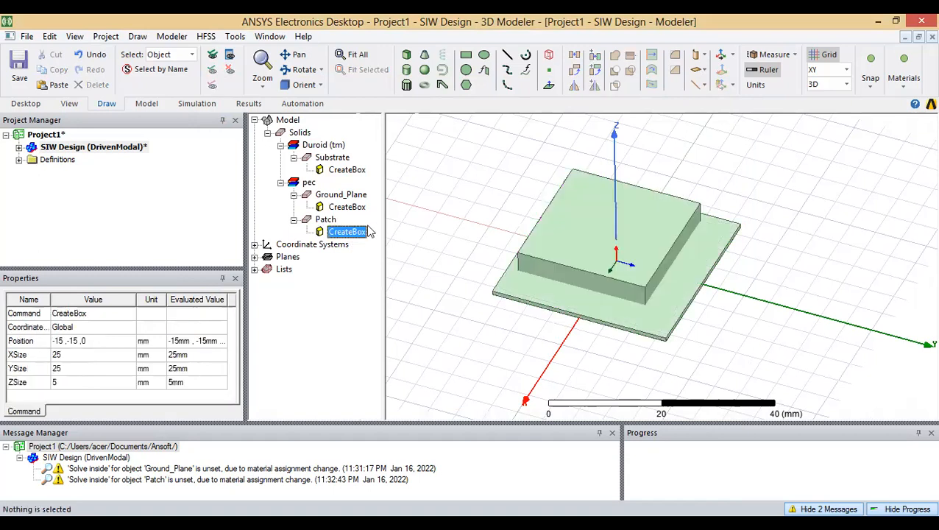
double_click(364, 228)
left_click(376, 222)
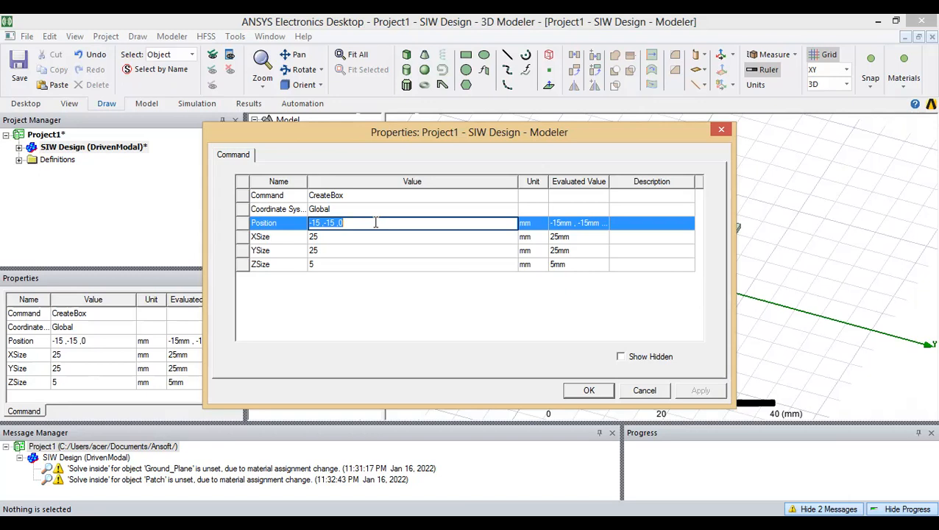
type("-12mm, -12mm, 0.787mm")
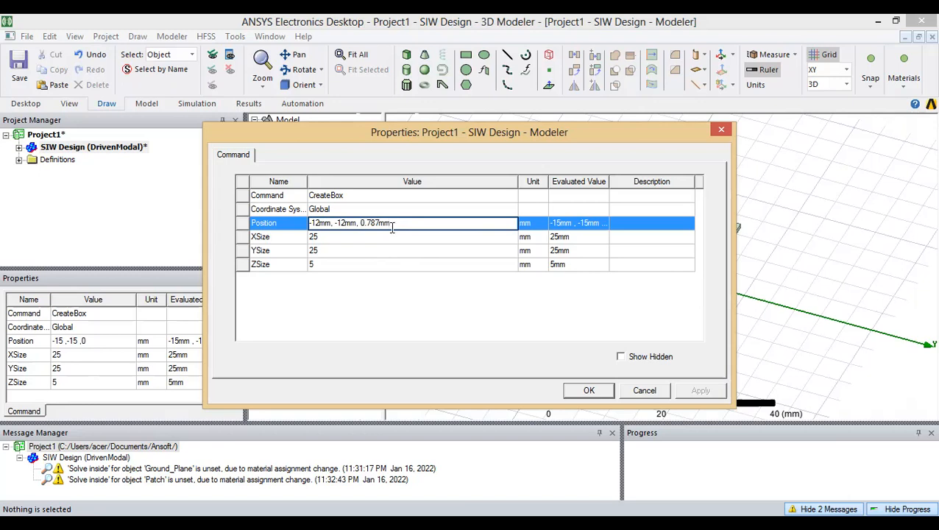
left_click(327, 265)
type("0.017mm")
left_click(374, 289)
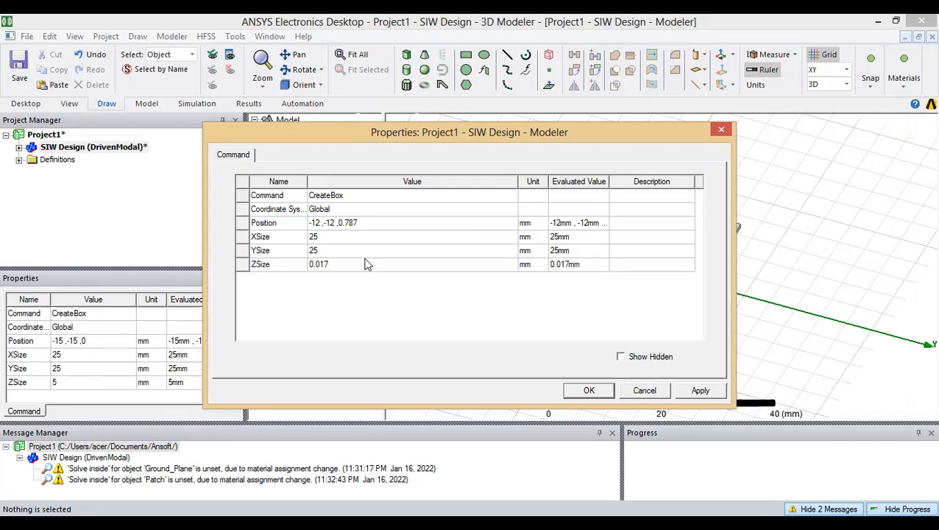
Step: Set the XSize and YSize of the Patch's CreateBox operation to 24 mm each and apply the changes
left_click(337, 236)
type("2")
key("BackSpace")
type("24mm")
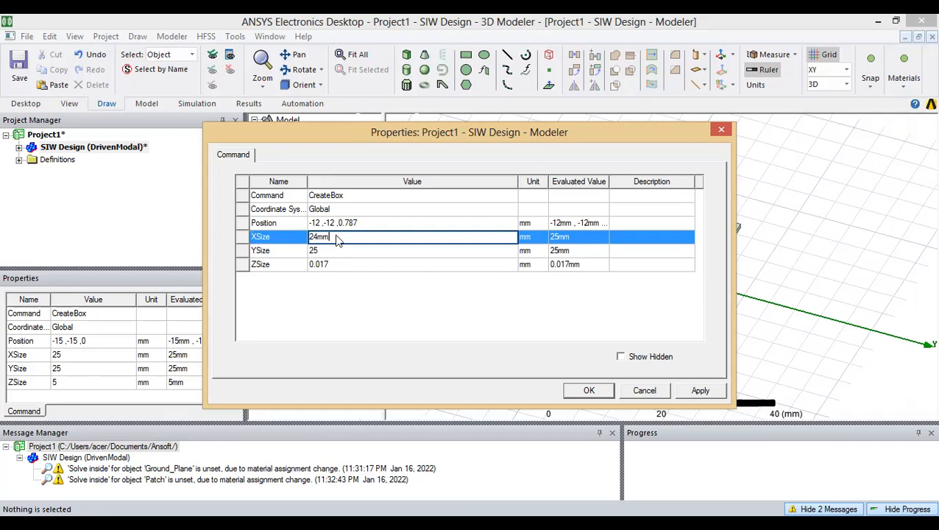
key("Tab")
type("24mm")
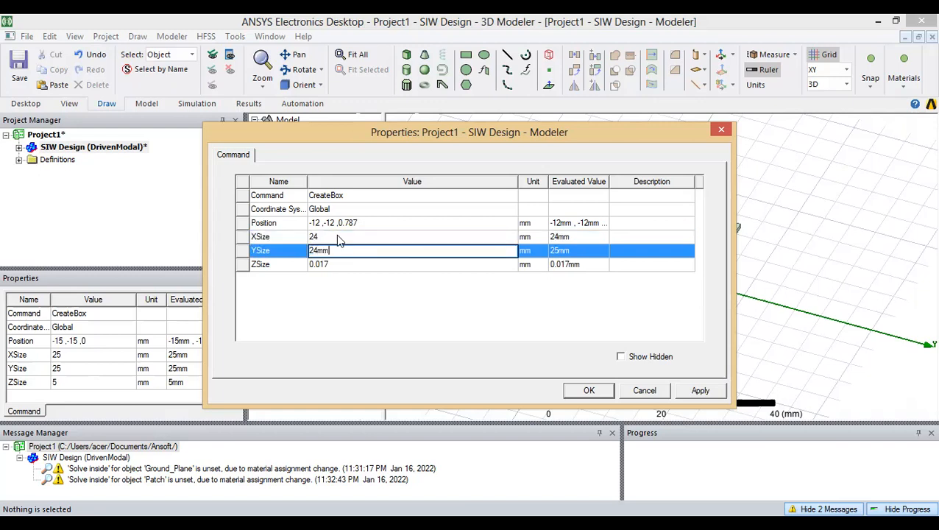
left_click(401, 304)
left_click(696, 390)
left_click(589, 391)
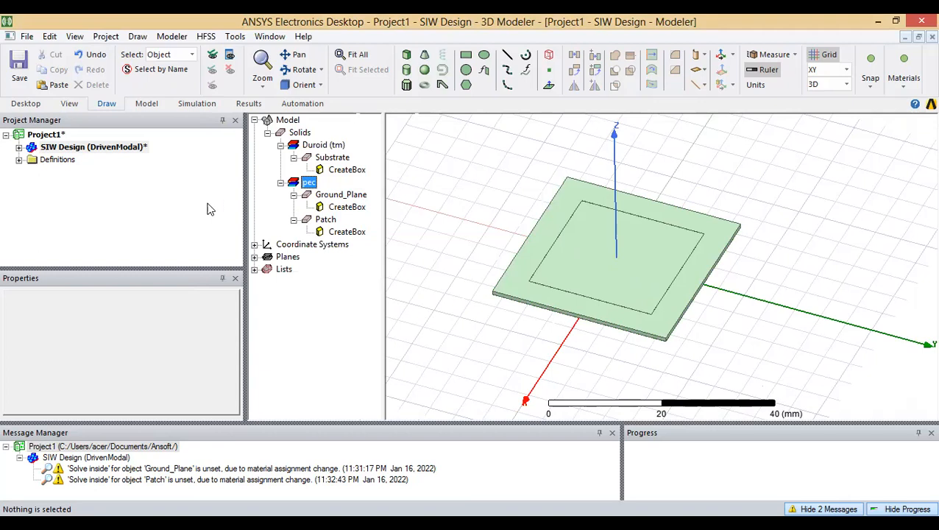
Step: Change the Substrate's display color to the light grey basic color (192, 192, 192) and apply it
left_click(331, 159)
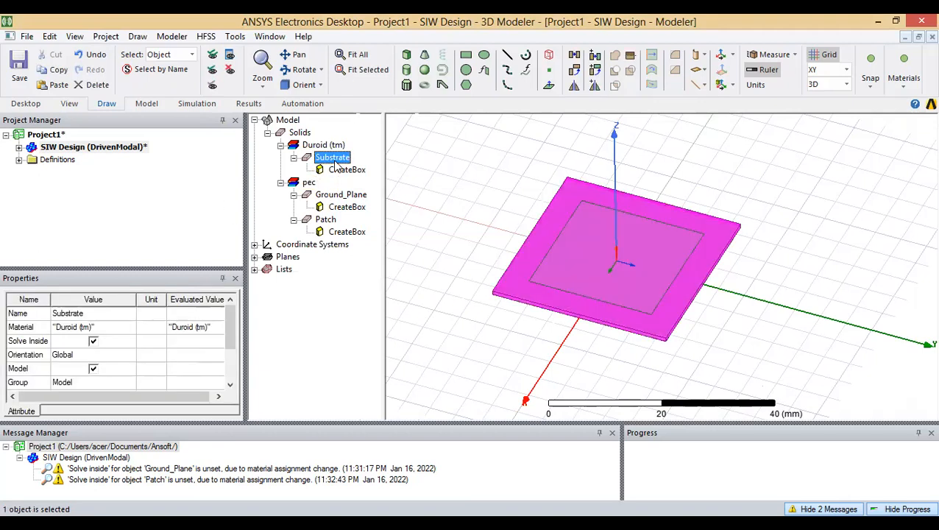
double_click(333, 160)
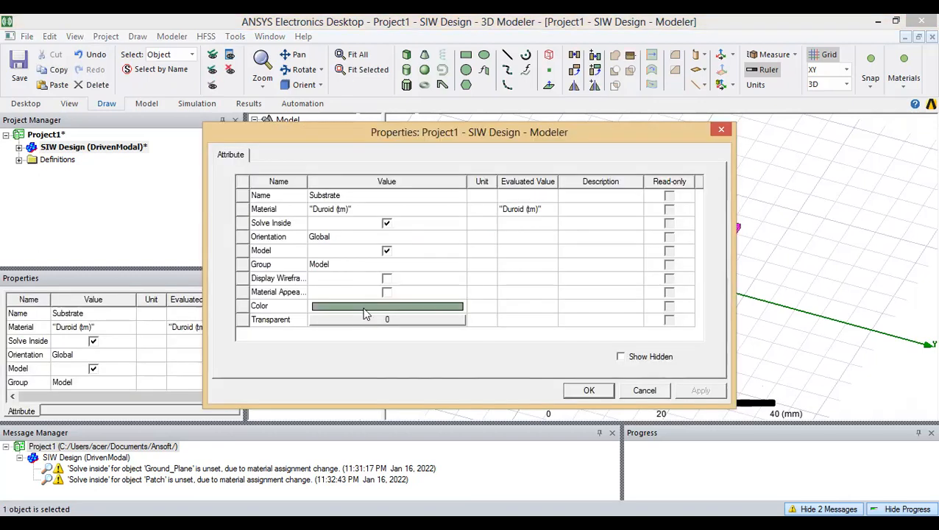
left_click(365, 307)
left_click(365, 308)
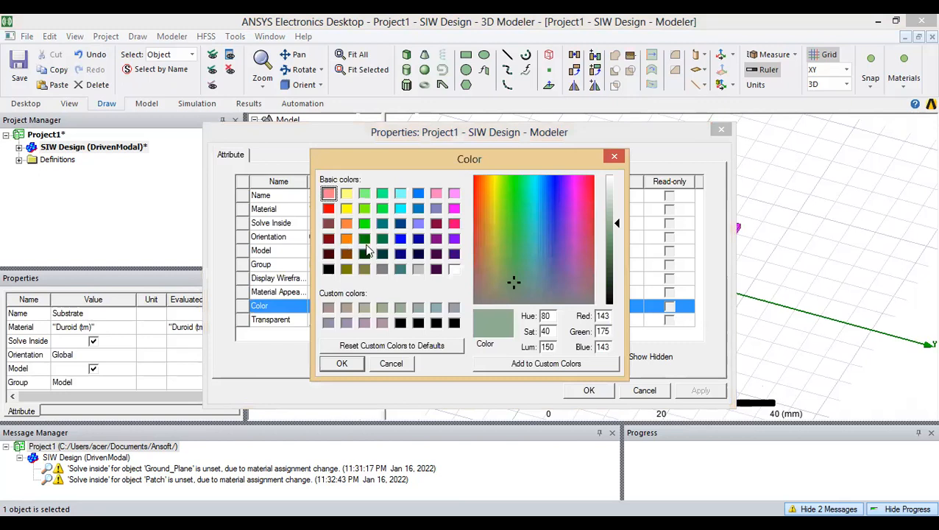
left_click(418, 269)
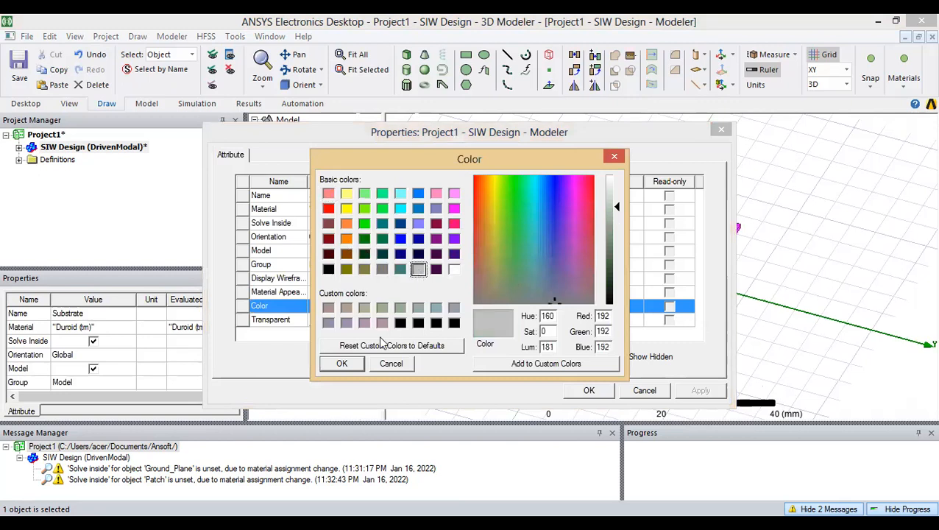
left_click(346, 364)
left_click(702, 390)
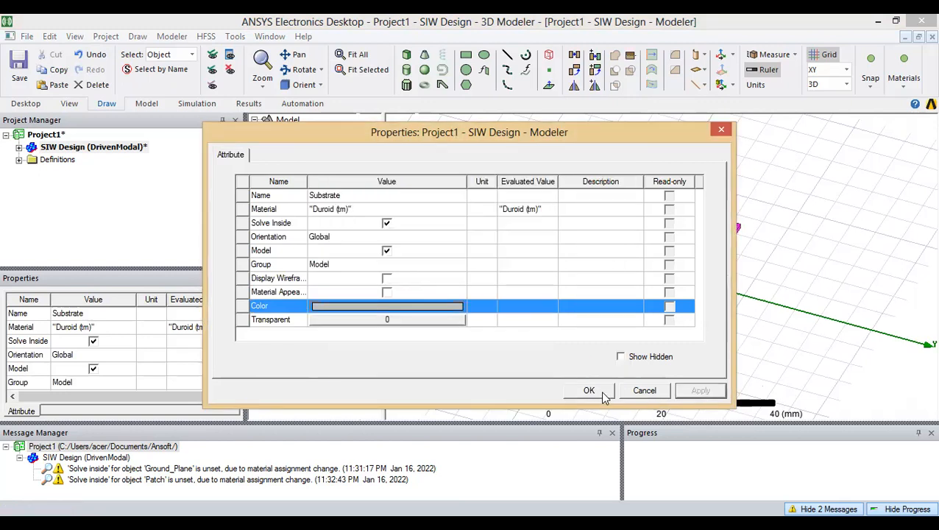
left_click(589, 391)
left_click(506, 364)
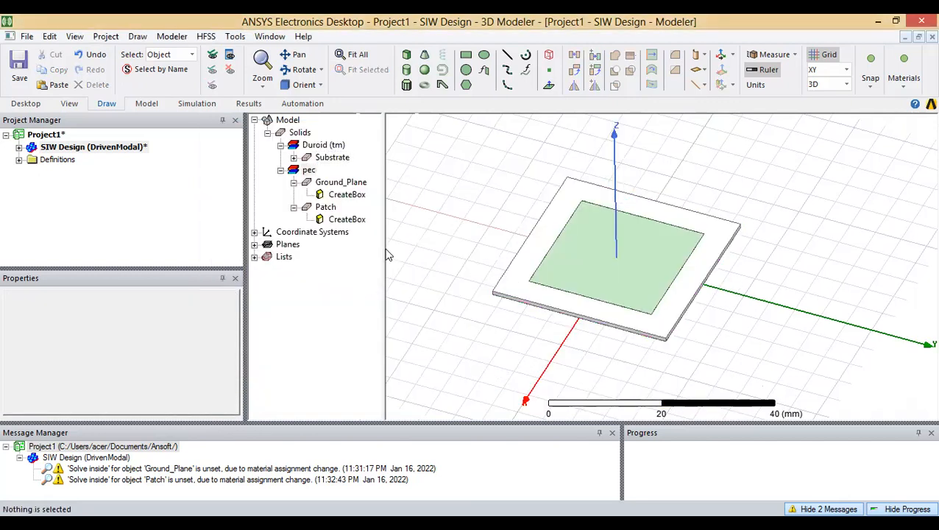
Step: Change the Ground_Plane's display color to an orange basic color and apply it
left_click(326, 184)
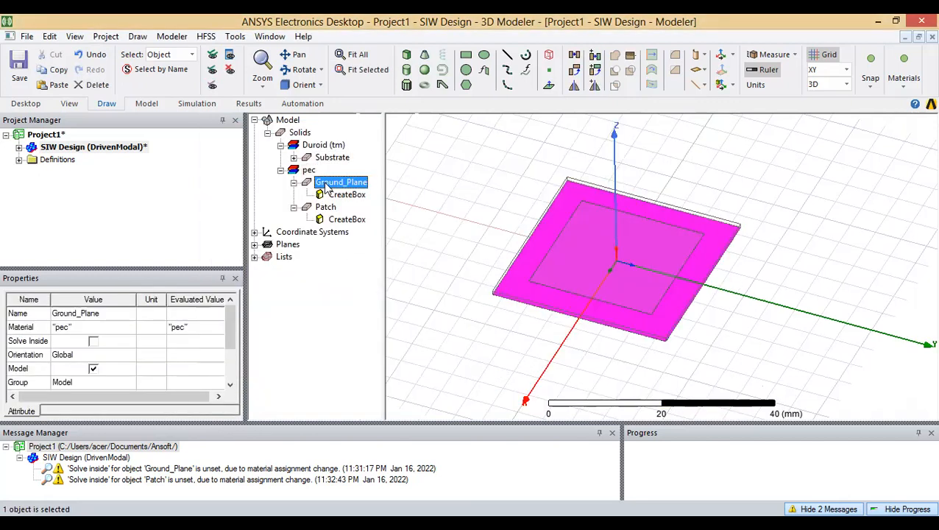
double_click(325, 184)
left_click(377, 308)
left_click(346, 223)
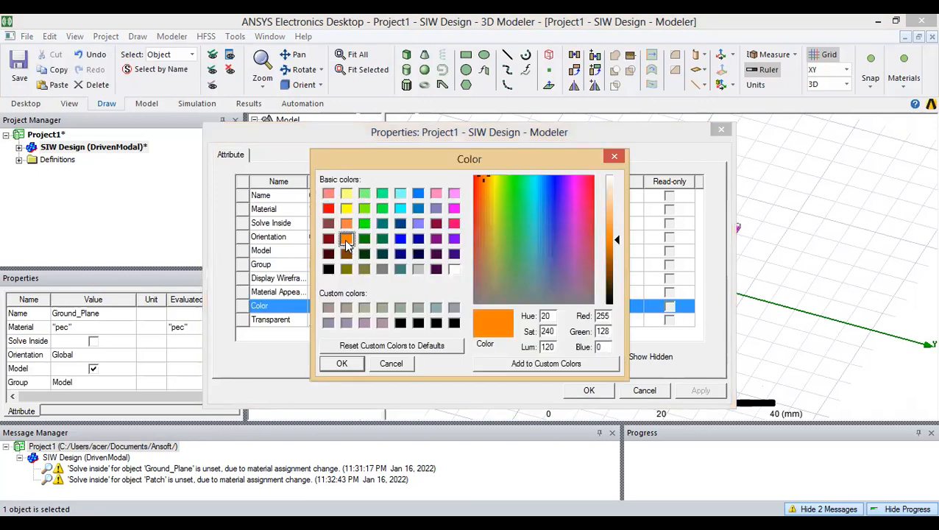
left_click(341, 364)
left_click(701, 390)
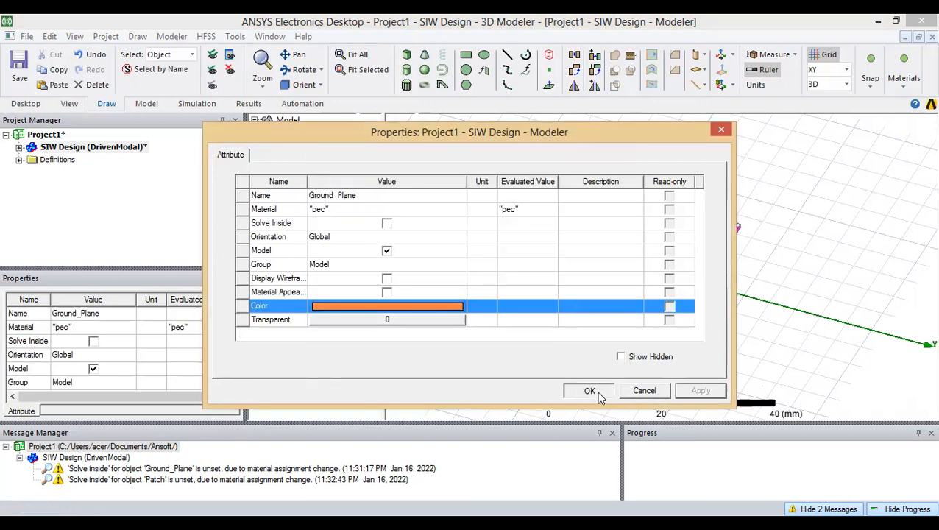
left_click(588, 391)
Step: Change the Patch's display color to the orange basic color (255, 128, 64), keeping pec as its material
double_click(324, 195)
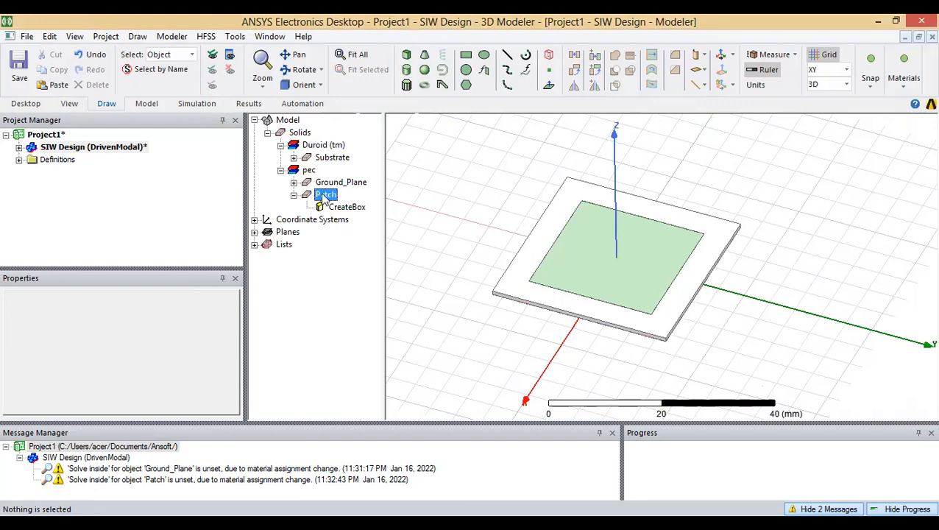
left_click(293, 195)
double_click(340, 207)
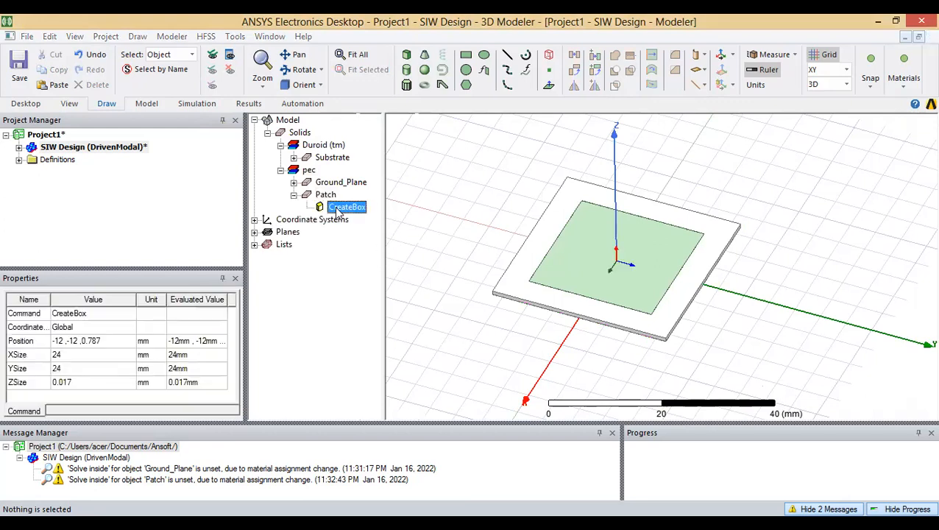
key("Escape")
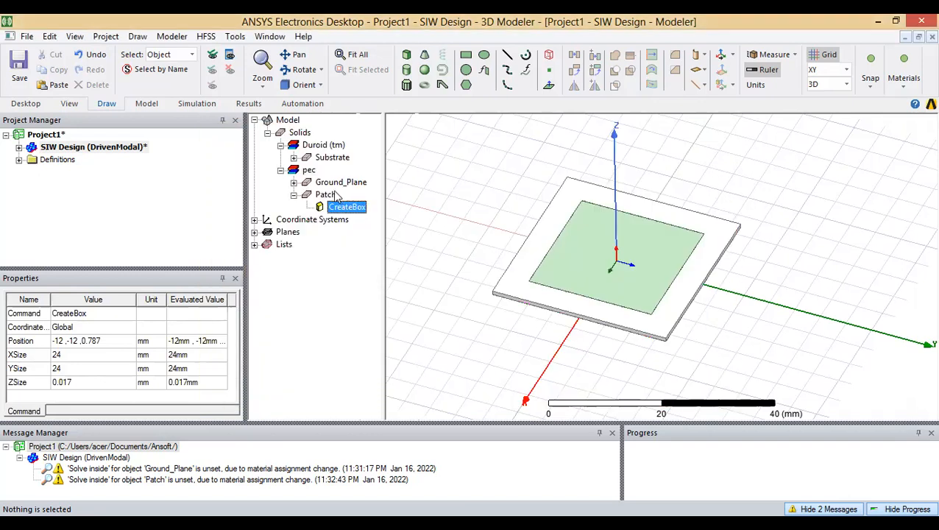
double_click(326, 195)
left_click(363, 209)
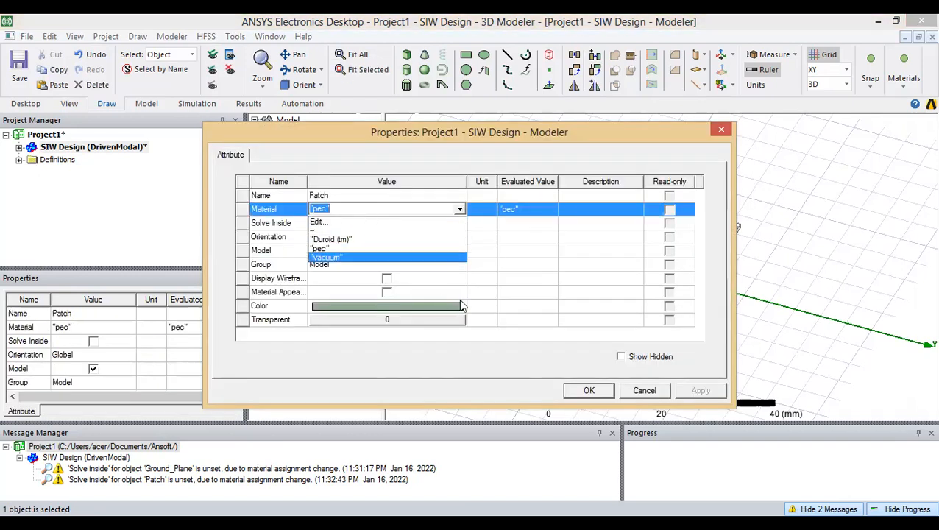
left_click(442, 305)
left_click(346, 224)
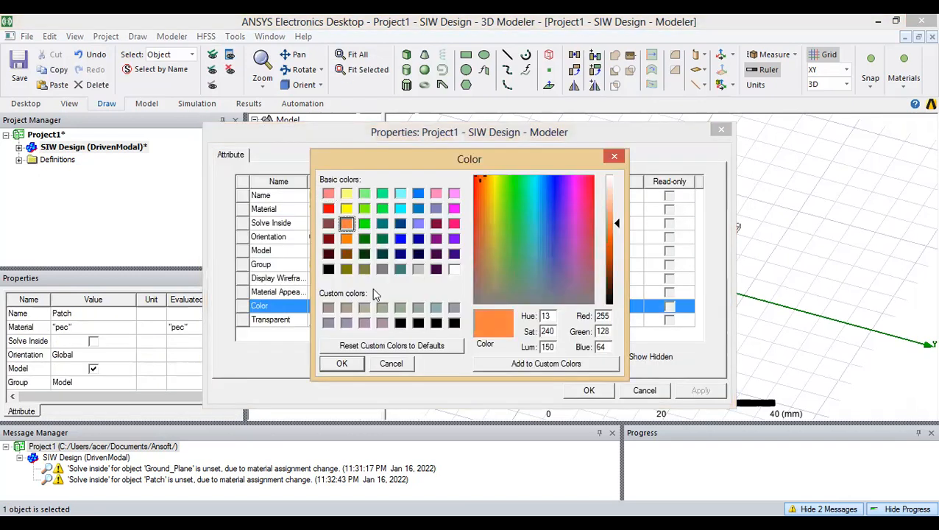
left_click(342, 363)
left_click(701, 390)
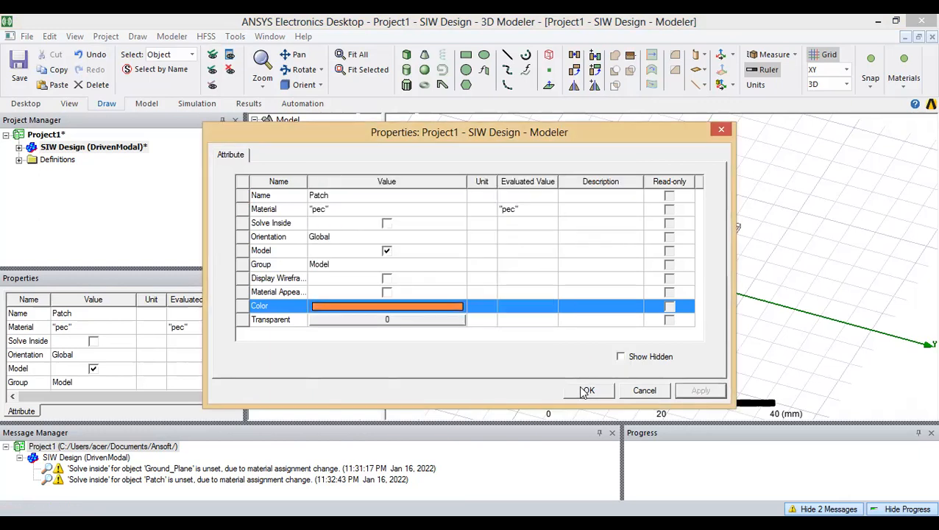
left_click(587, 392)
left_click(454, 329)
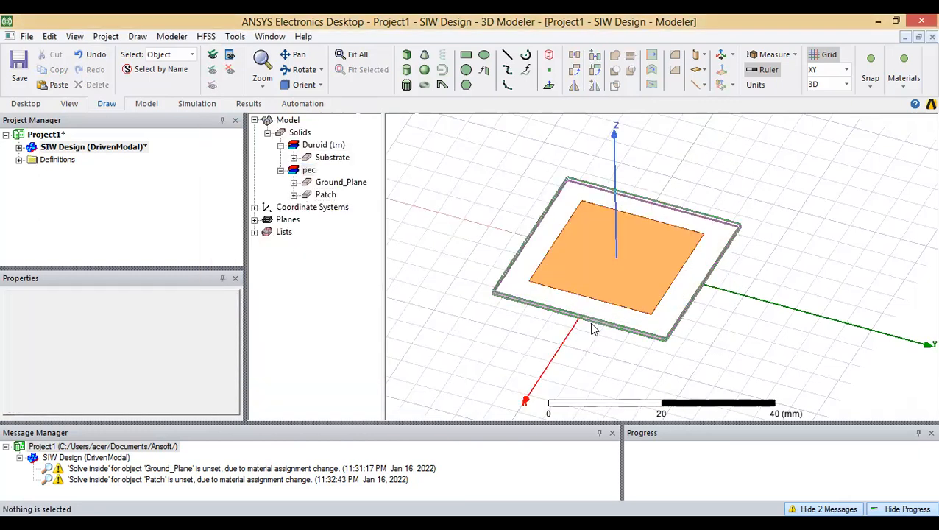
Step: View the model from the top, then switch to IEEE AWPL.pdf in Acrobat Reader and examine the via dimensions in Fig. 1 and its caption
double_click(612, 131, "alt")
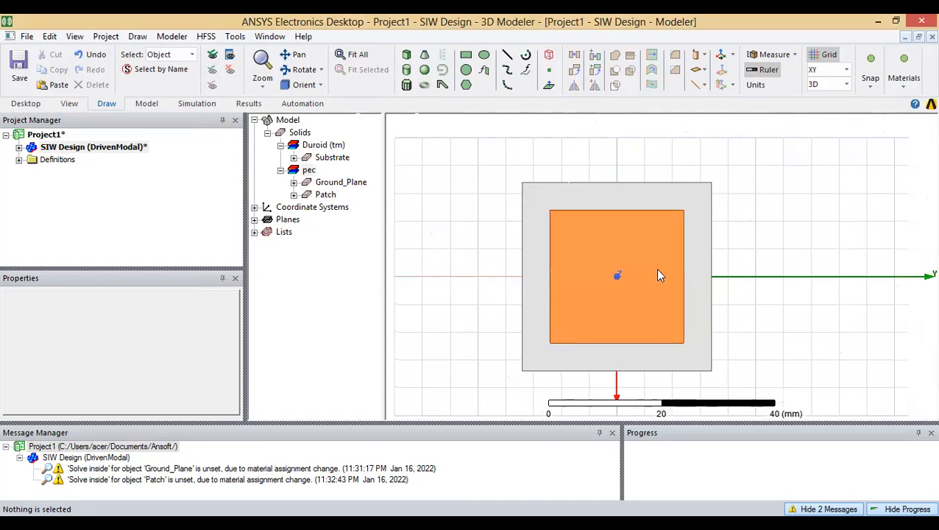
scroll(648, 279, "up", 3)
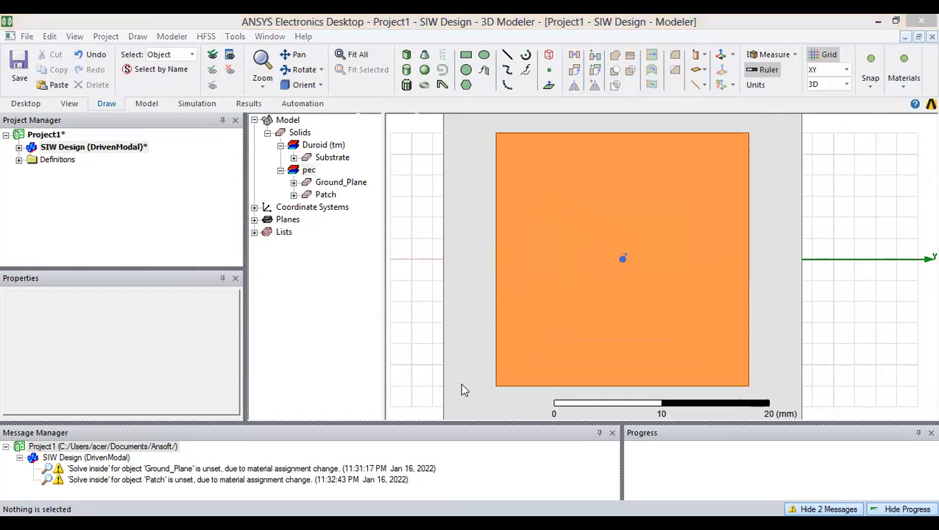
key("alt+Tab")
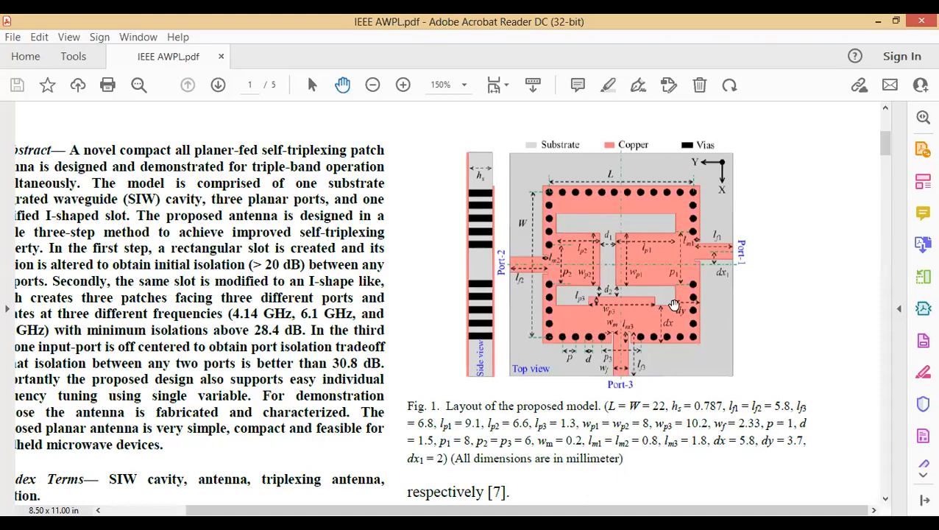
scroll(684, 315, "up", 2, "ctrl")
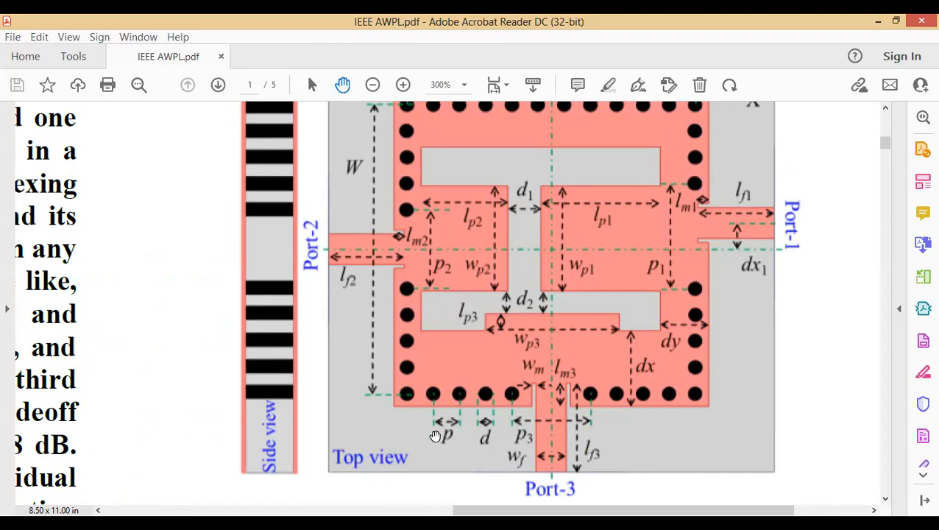
scroll(505, 415, "down", 1)
scroll(506, 416, "down", 3)
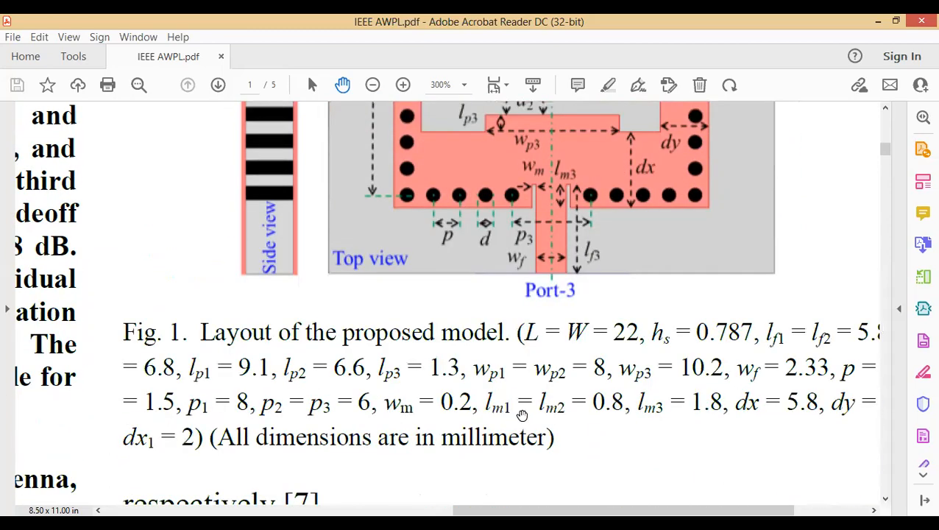
scroll(519, 415, "down", 1, "ctrl")
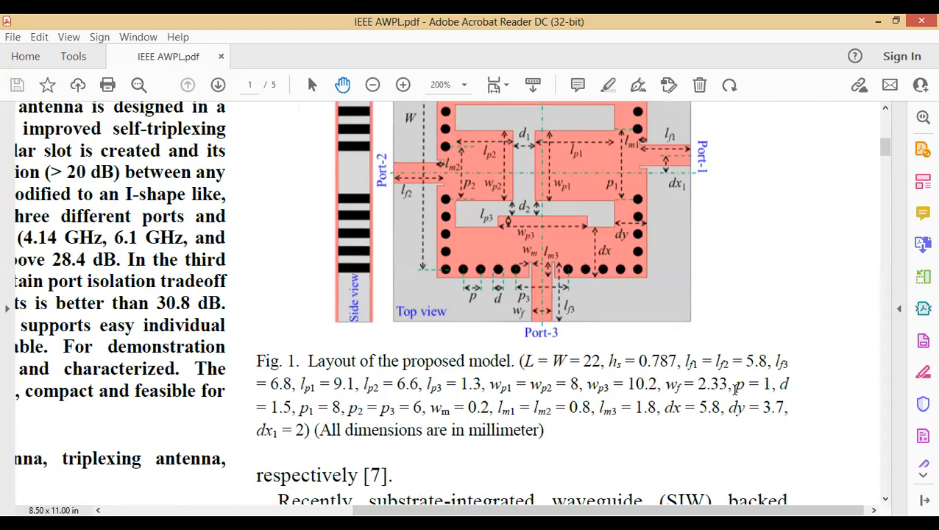
left_click_drag(734, 385, 767, 387)
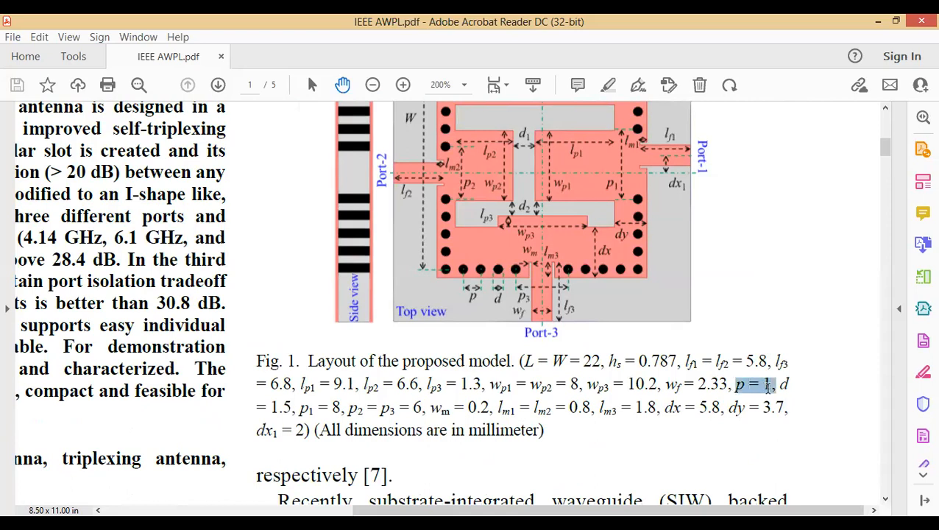
left_click_drag(767, 388, 767, 389)
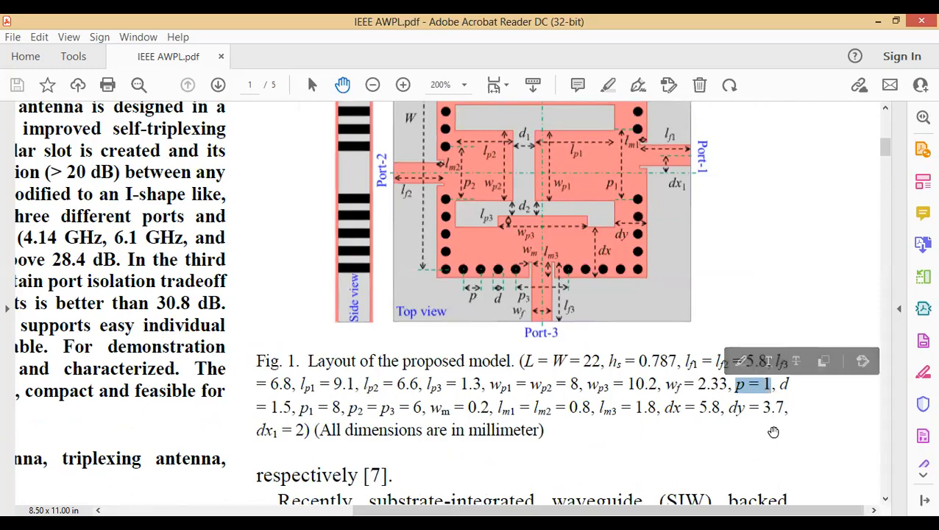
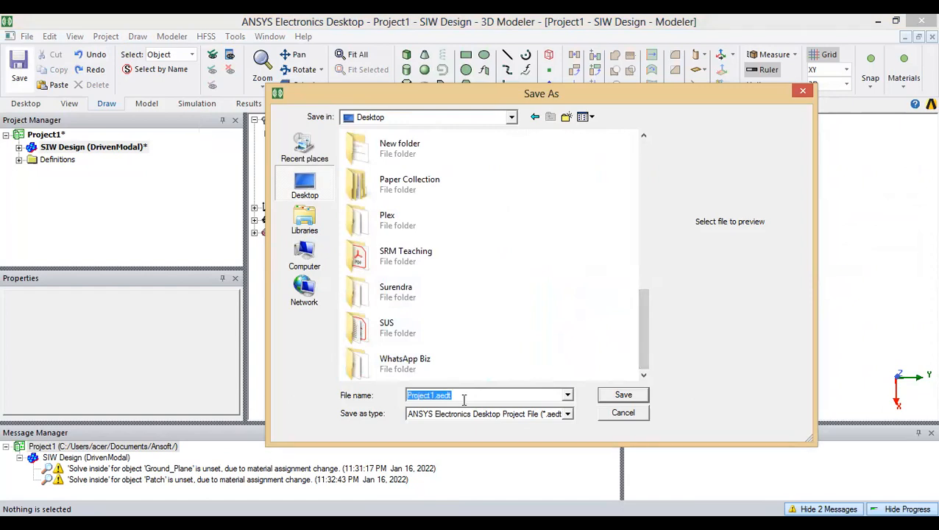
Step: Save the project as HFSS SIW on the Desktop and reopen the SIW Design modeler window
type("HFSS SIW")
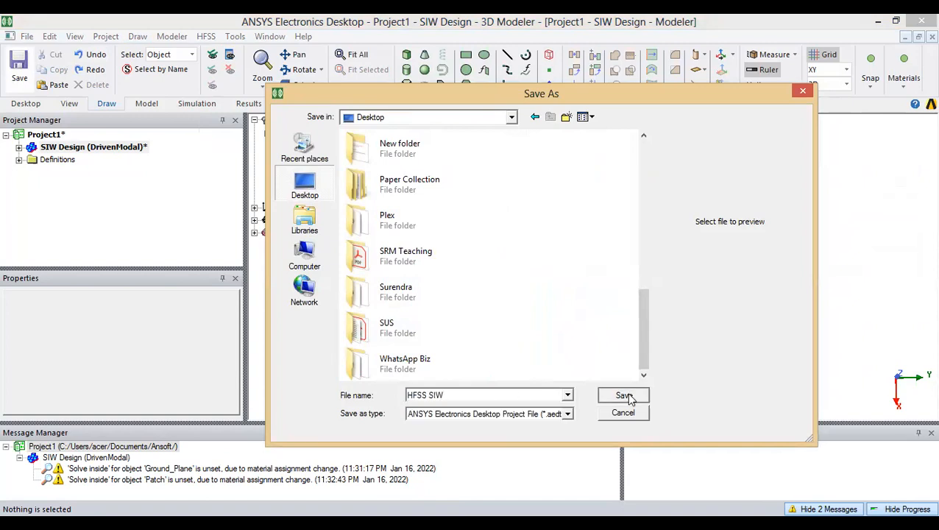
left_click(624, 395)
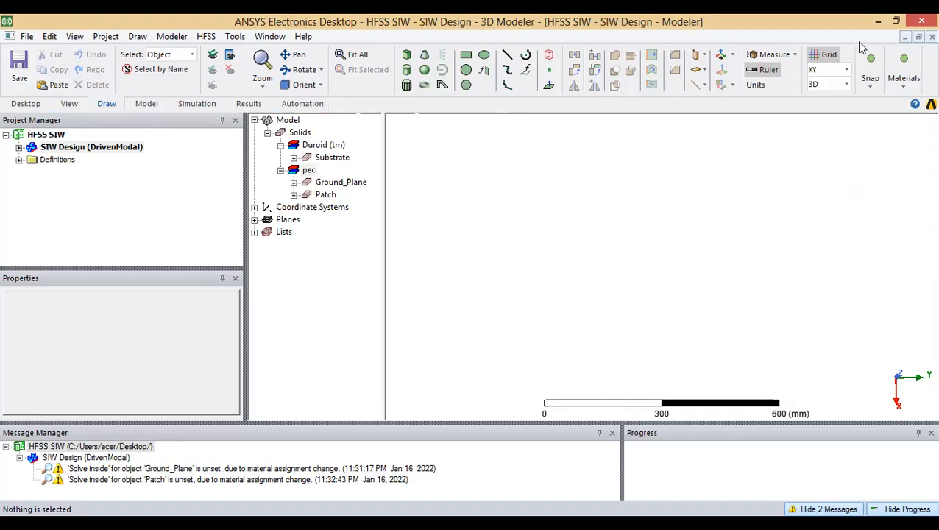
left_click(918, 37)
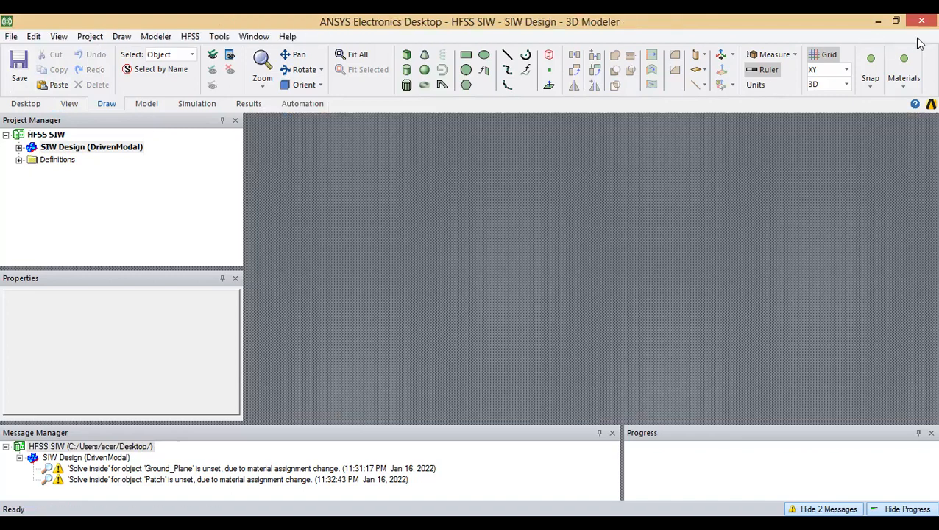
double_click(109, 147)
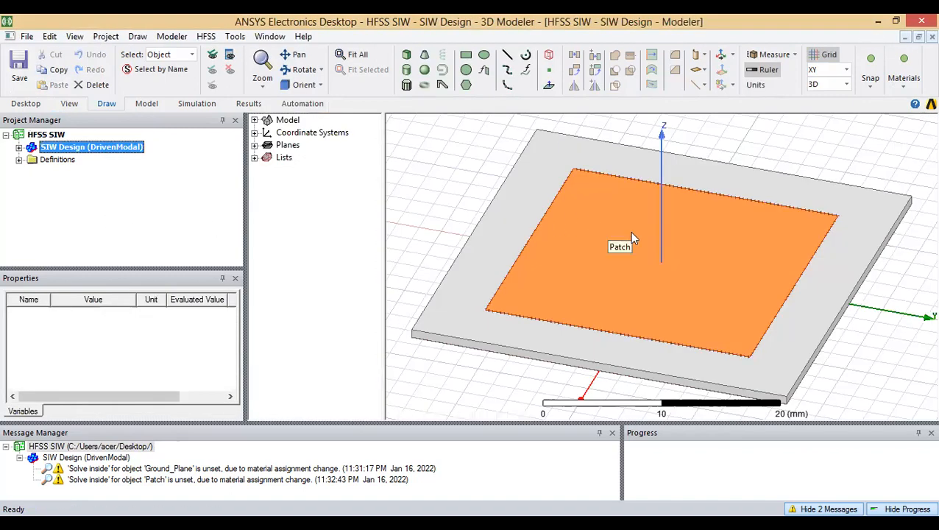
Step: Draw a cylinder freehand inside the patch's upper-left corner in top view, centred at -10, -10, 0 mm with a radius of about 1.41 mm
left_click(630, 235)
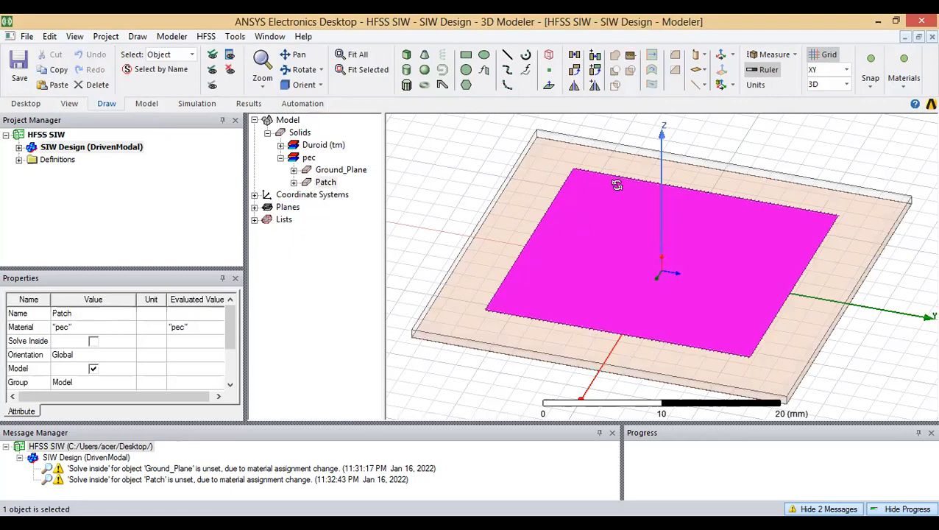
double_click(647, 147, "alt")
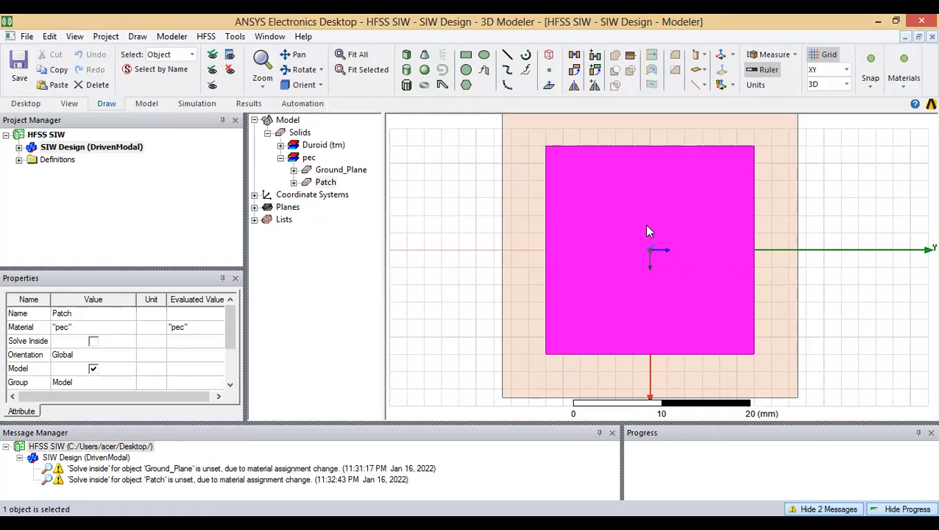
scroll(646, 227, "up", 3)
scroll(635, 329, "down", 3)
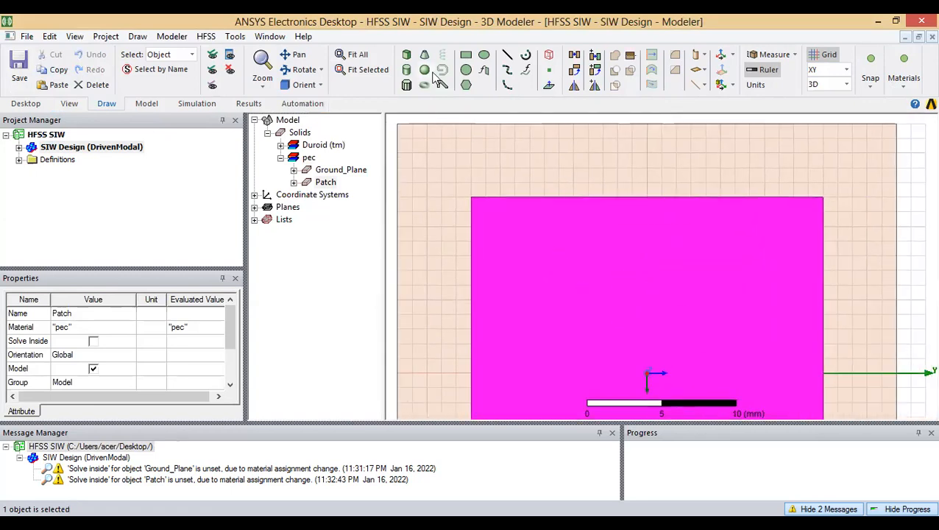
left_click(408, 69)
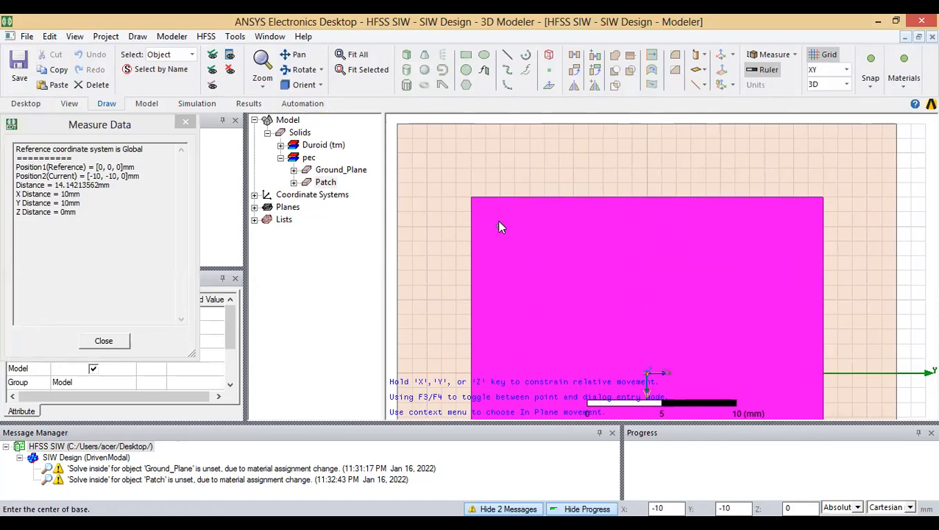
left_click(500, 227)
left_click(510, 241)
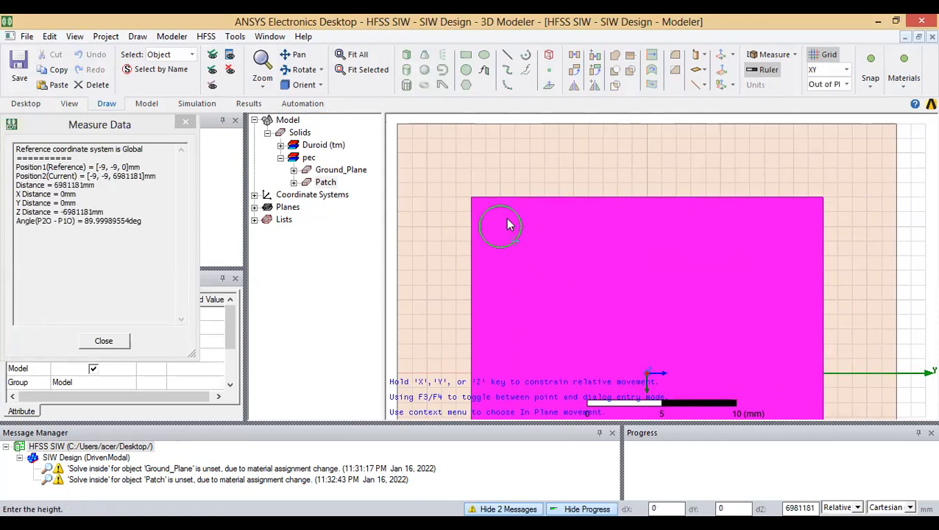
left_click(508, 225)
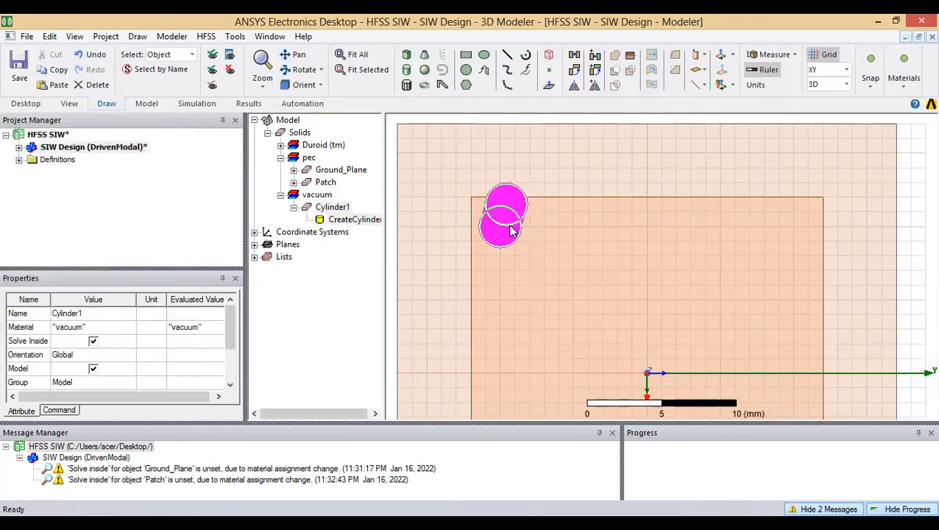
Step: Rename the new cylinder as Via, keeping vacuum as its material and its default color, and apply the attributes
left_click(332, 206)
double_click(335, 209)
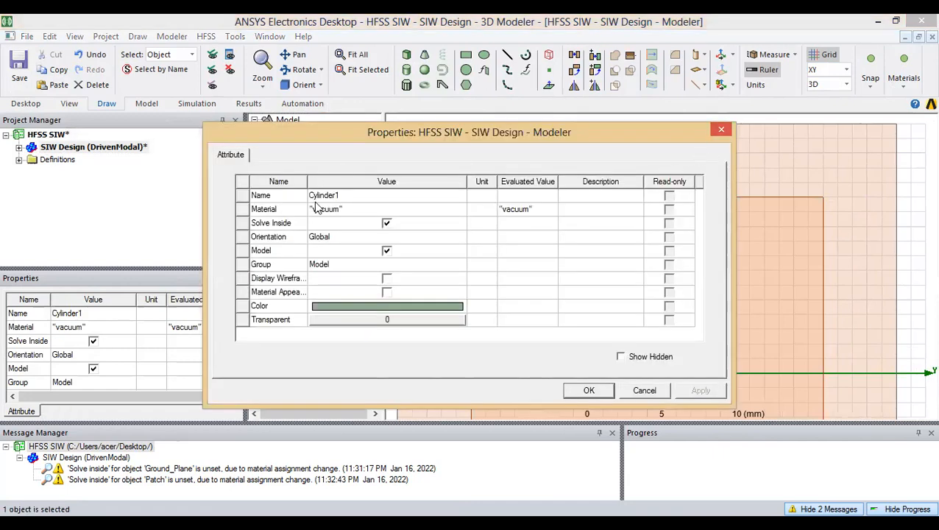
left_click(347, 195)
type("Via")
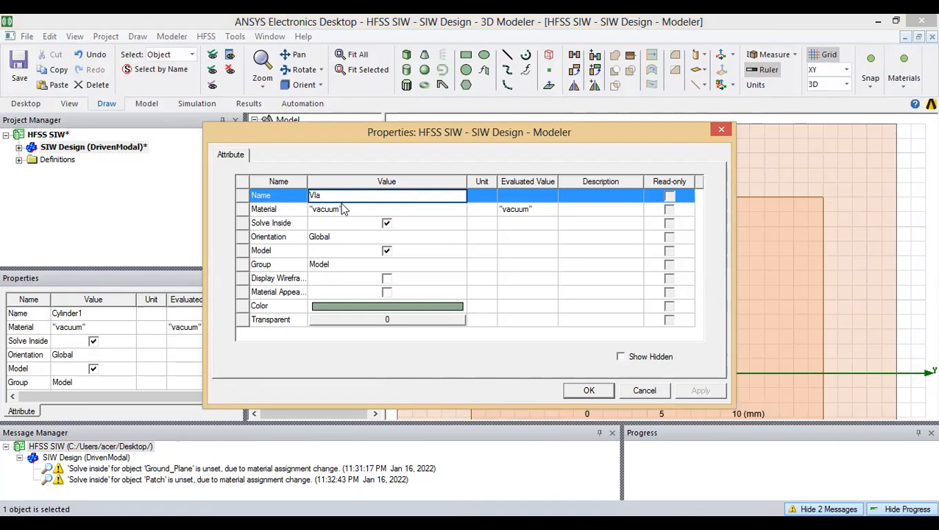
key("BackSpace")
key("BackSpace")
type("ia")
left_click(364, 209)
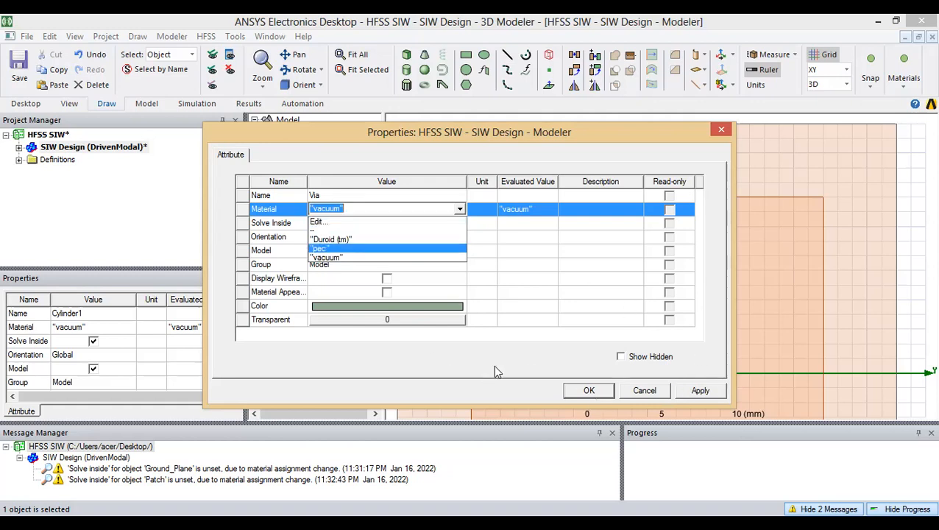
left_click(471, 353)
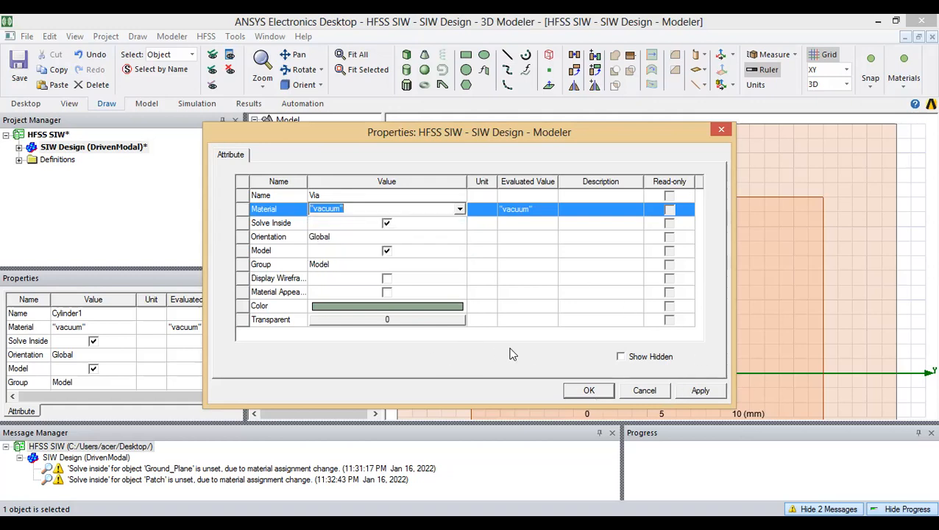
left_click(364, 304)
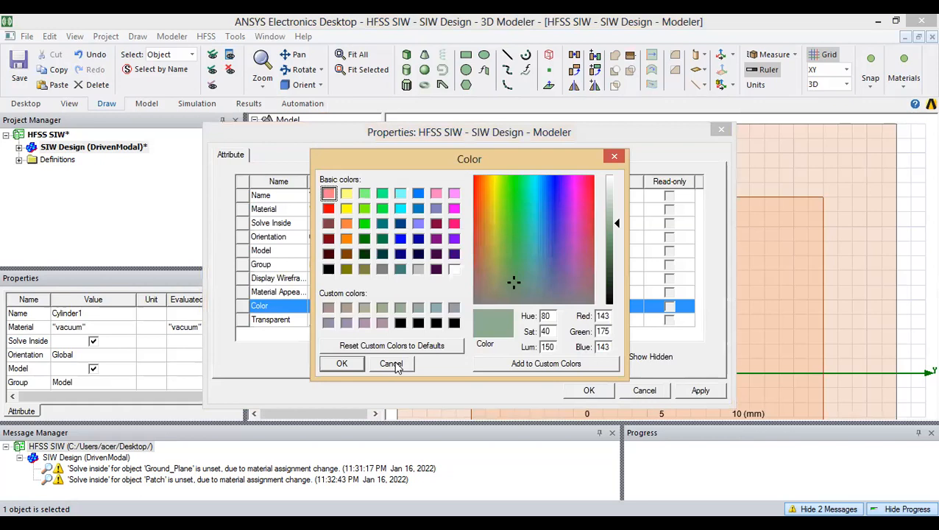
key("Return")
left_click(697, 390)
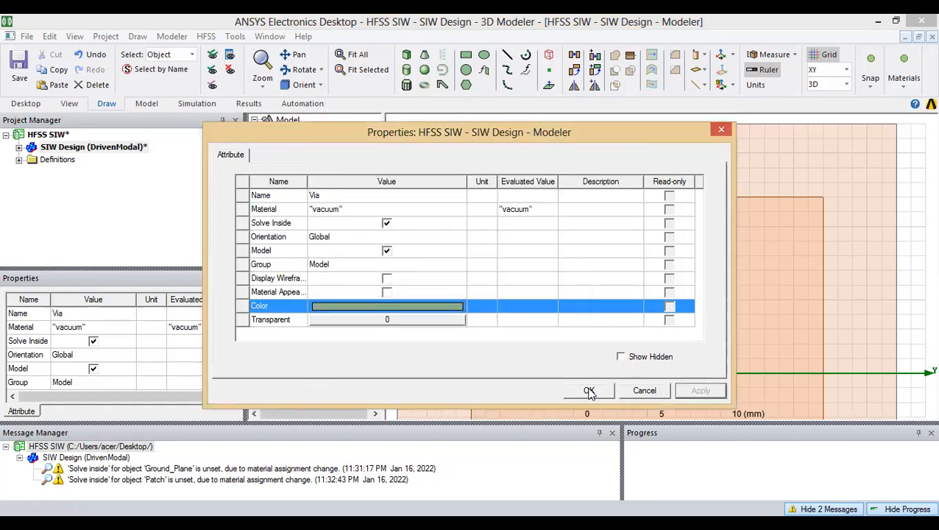
left_click(589, 390)
Step: Set the Via cylinder's center position to -11, -11, 0 mm
left_click(322, 208)
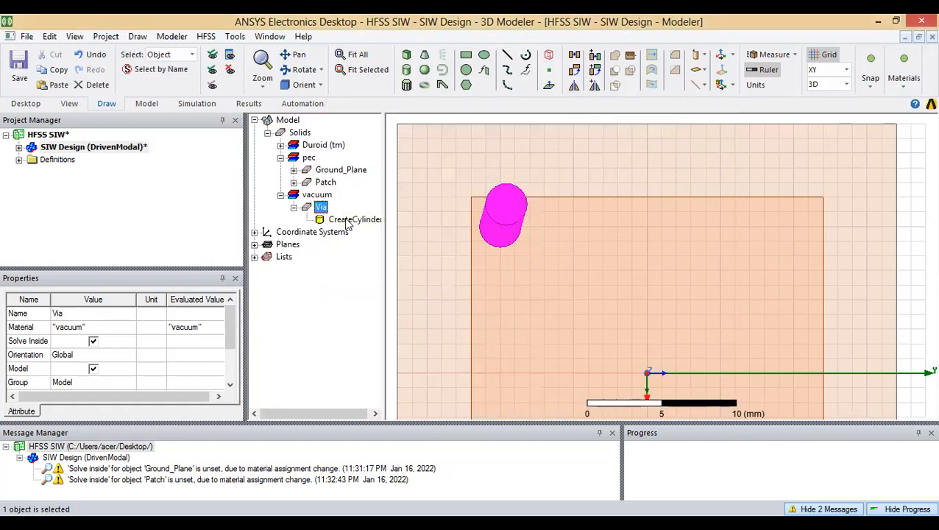
double_click(353, 220)
left_click(361, 224)
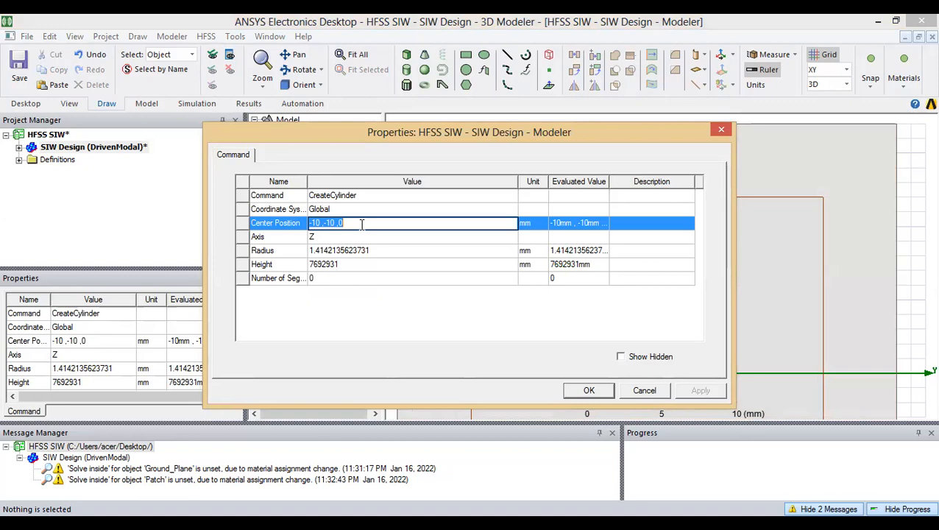
key("BackSpace")
type("-11, -11,")
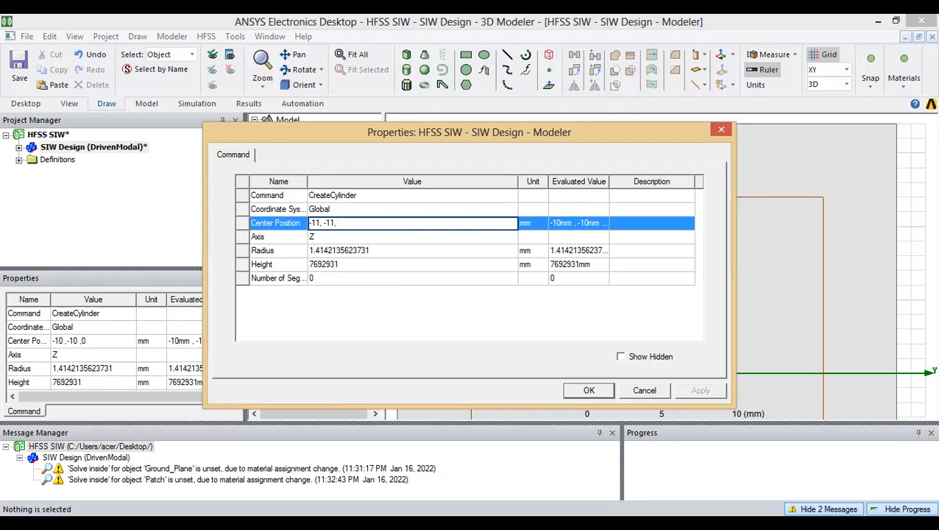
type("0")
Step: Set the Via cylinder's radius to 0.5 mm and its height to 0.787 mm, and apply the dimensions
left_click(374, 251)
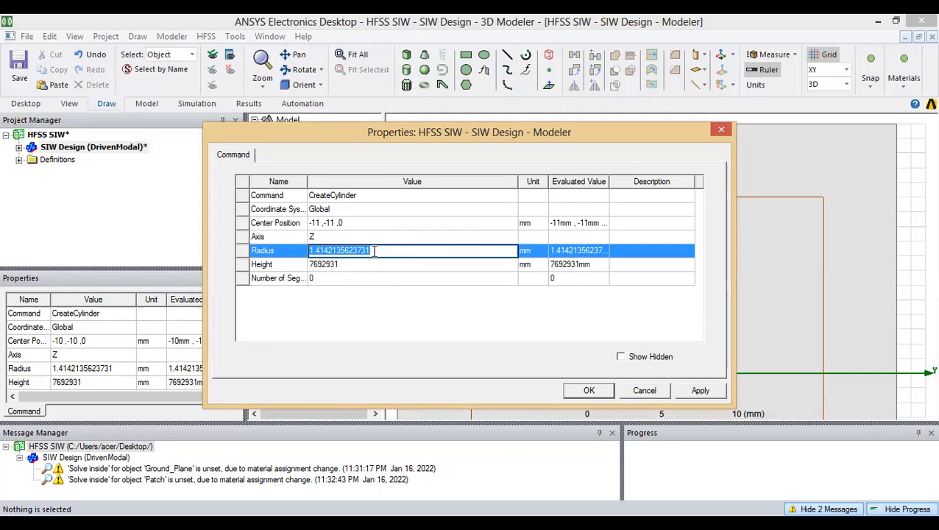
type("0.5mm")
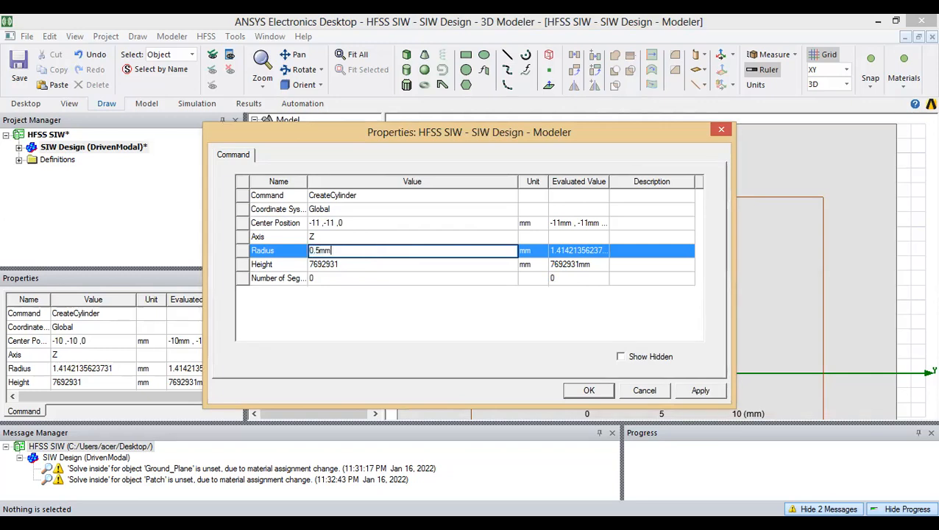
left_click(356, 265)
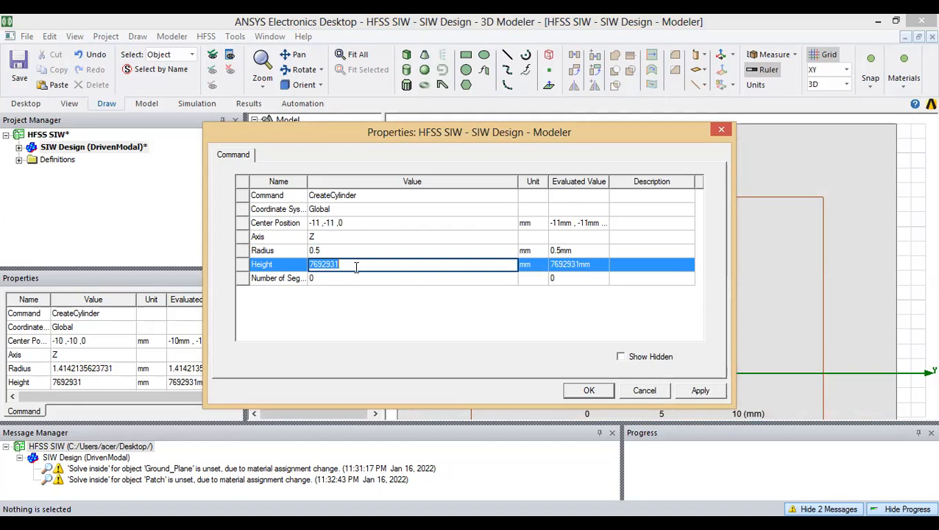
type("0.787mm")
left_click(383, 324)
left_click(699, 390)
left_click(590, 390)
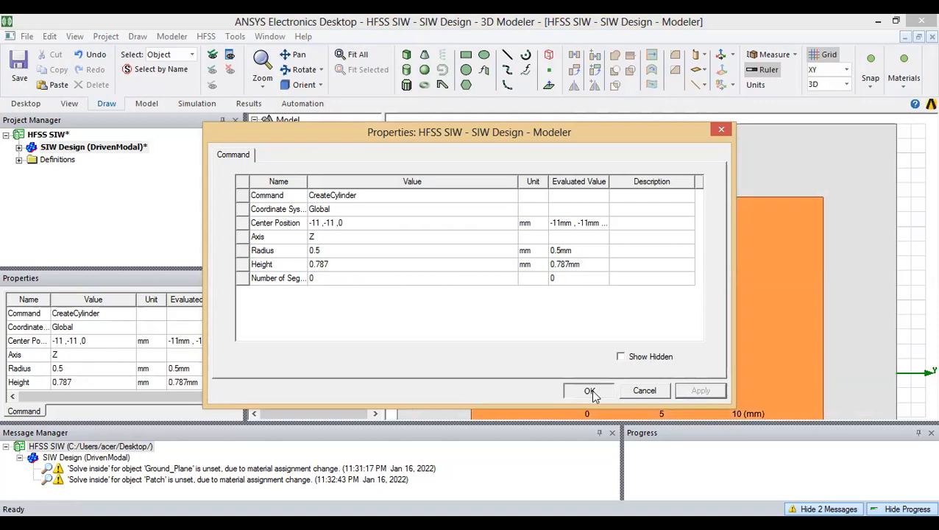
Step: Try duplicating the Via along a line in the Y direction at 2 mm spacing with a total number of 10, and undo it
left_click(320, 208)
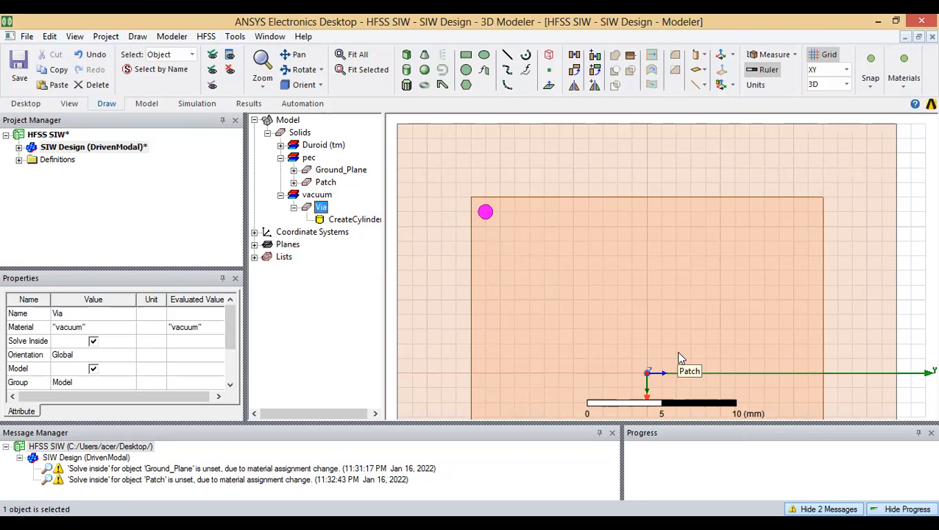
right_click(320, 209)
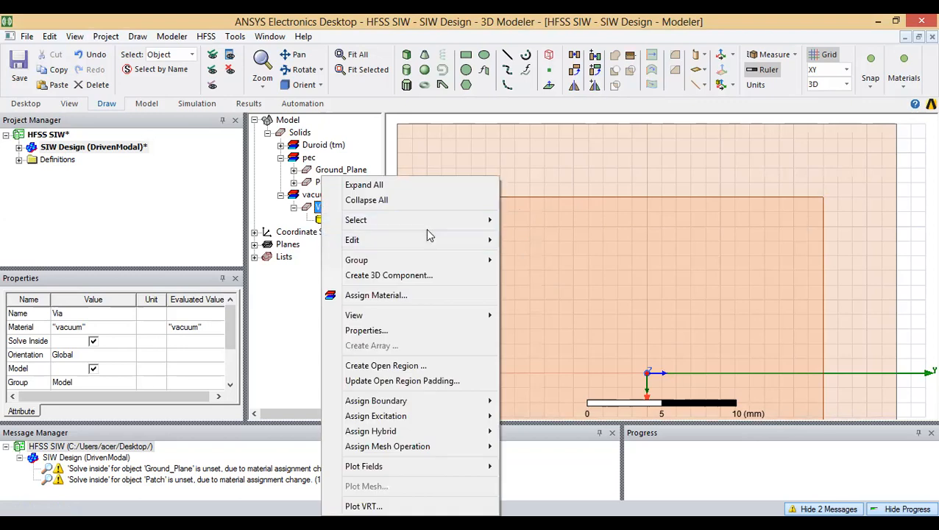
mouse_move(431, 243)
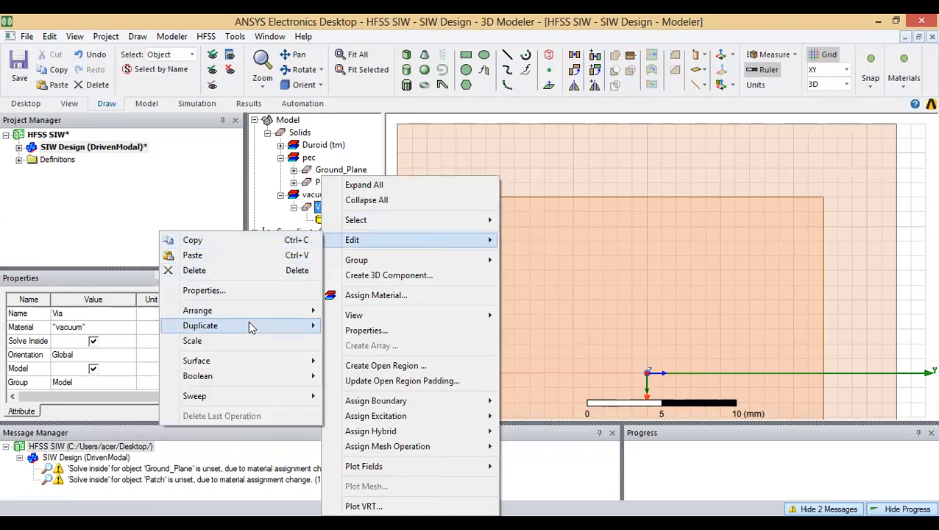
mouse_move(252, 326)
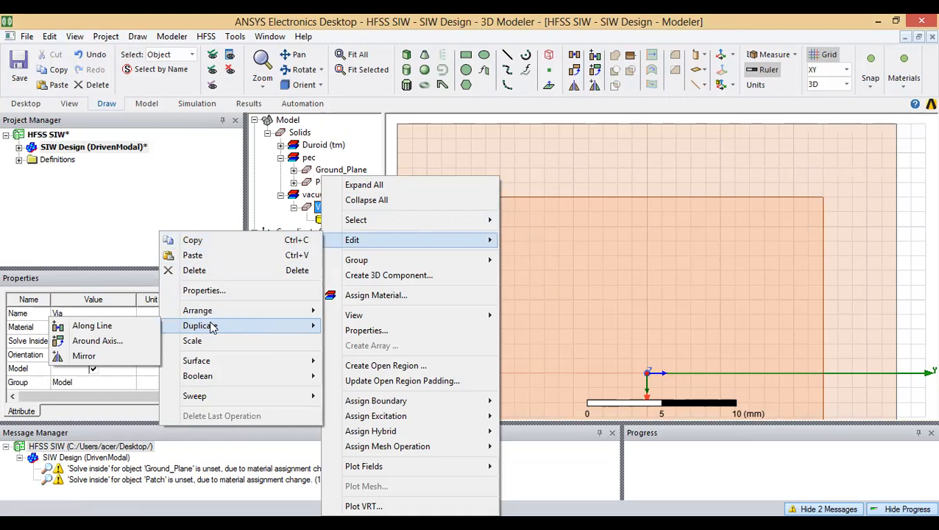
left_click(124, 329)
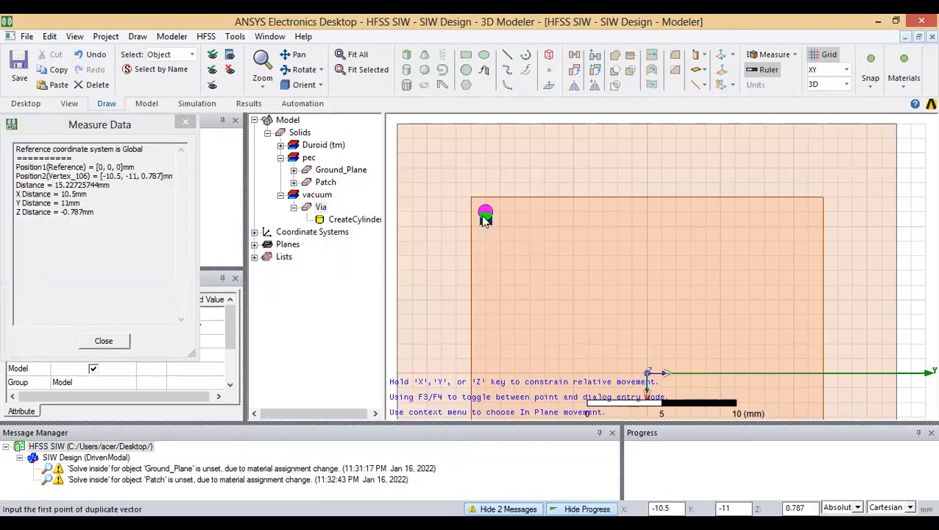
left_click(485, 212)
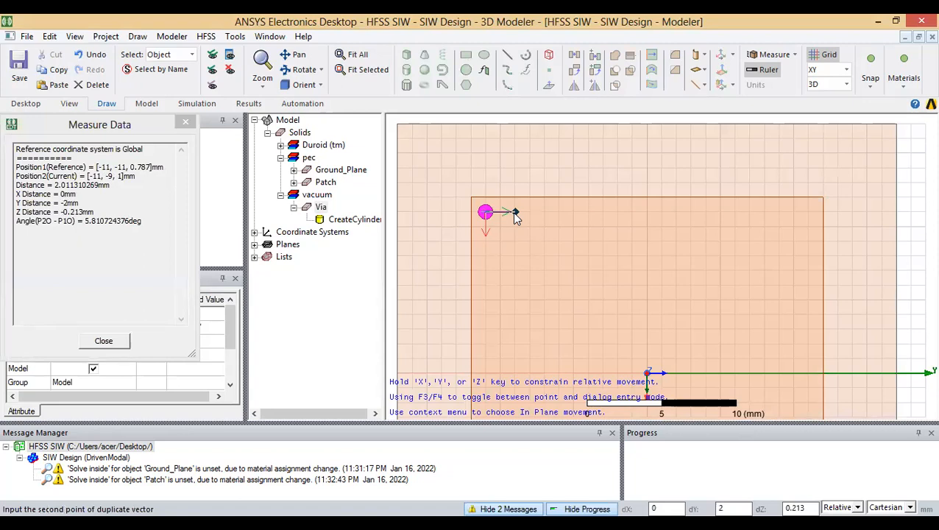
key("Tab")
key("Tab")
key("Tab")
type("0")
left_click(515, 215)
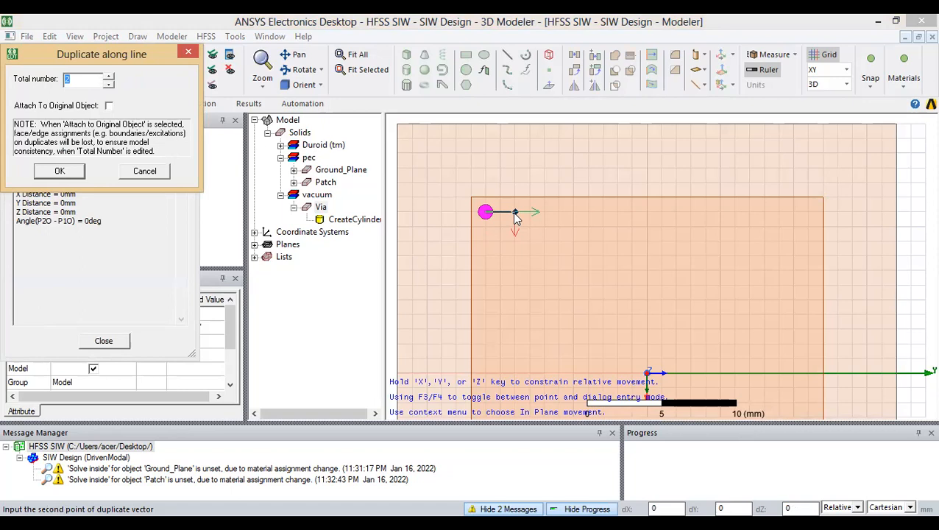
type("10")
key("Return")
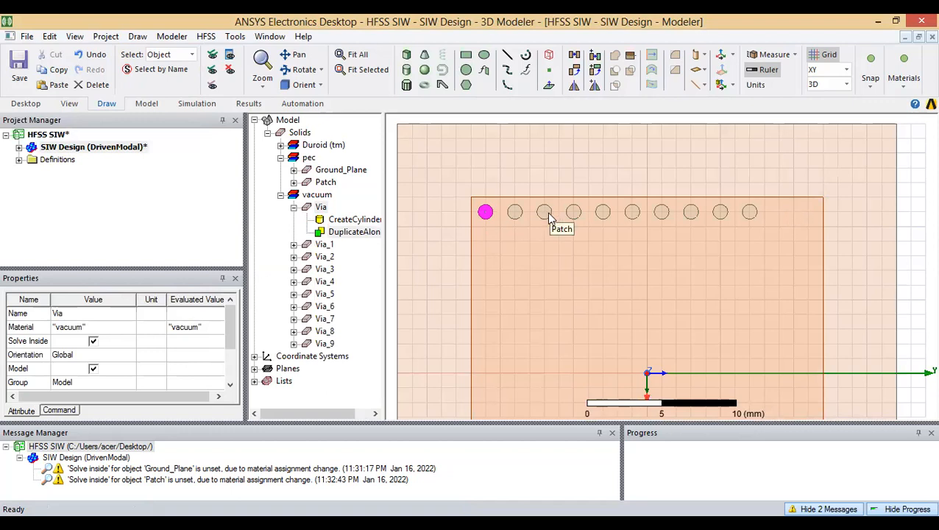
key("ctrl+z")
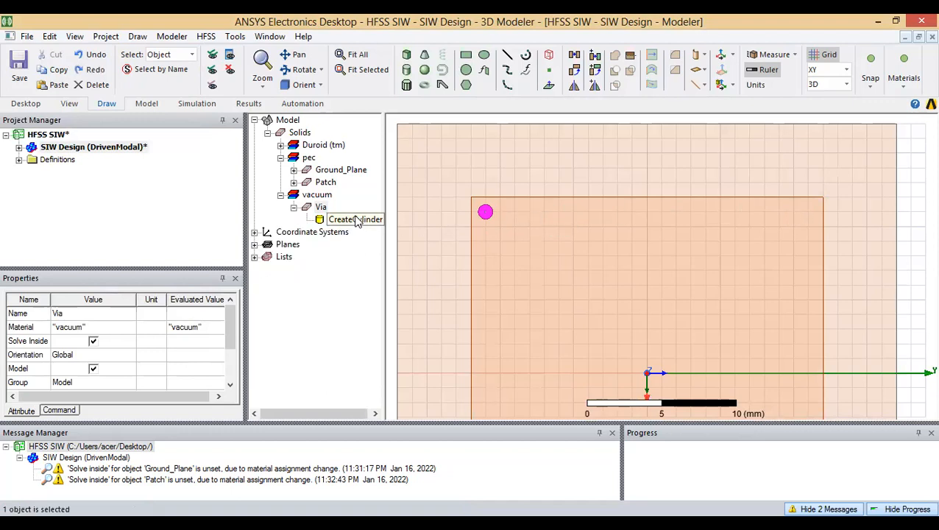
Step: Duplicate the Via along a line from its center, 2 mm in Y and 0 in Z, with a total number of 12
left_click(321, 207)
left_click(320, 207)
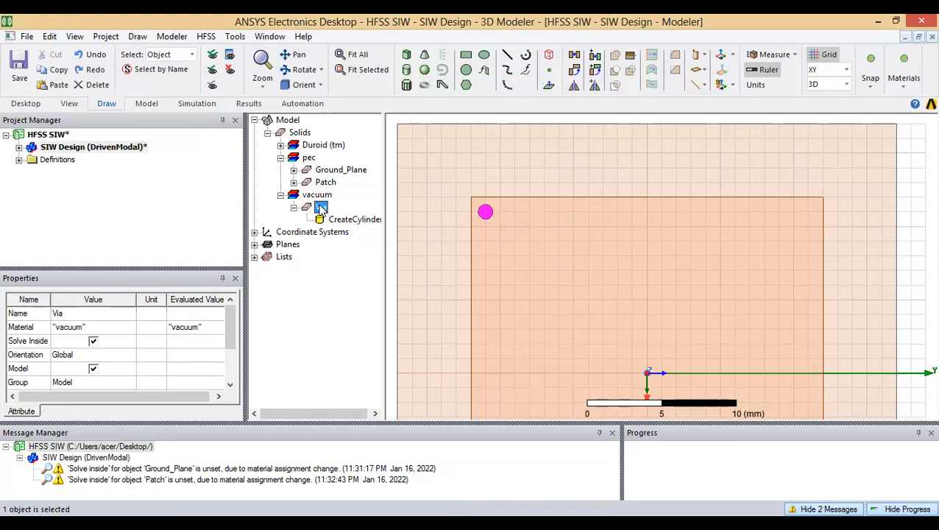
right_click(321, 206)
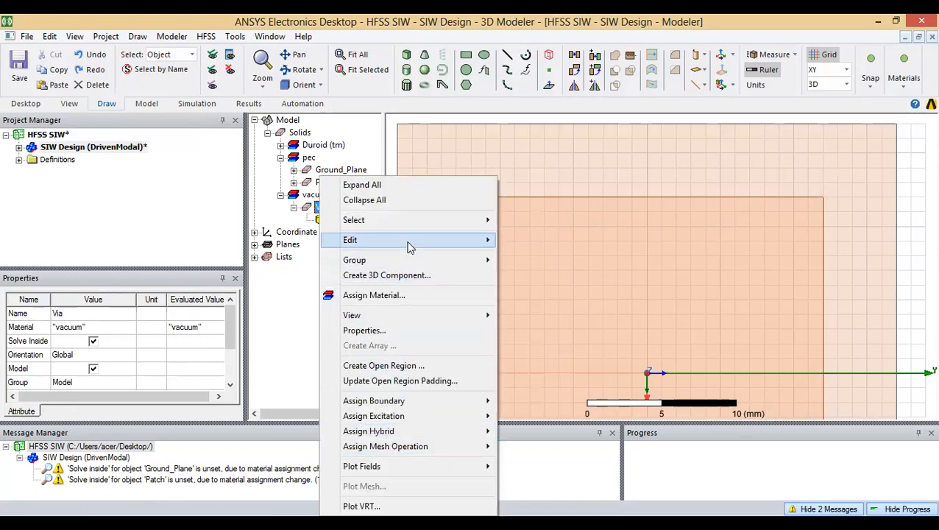
mouse_move(410, 248)
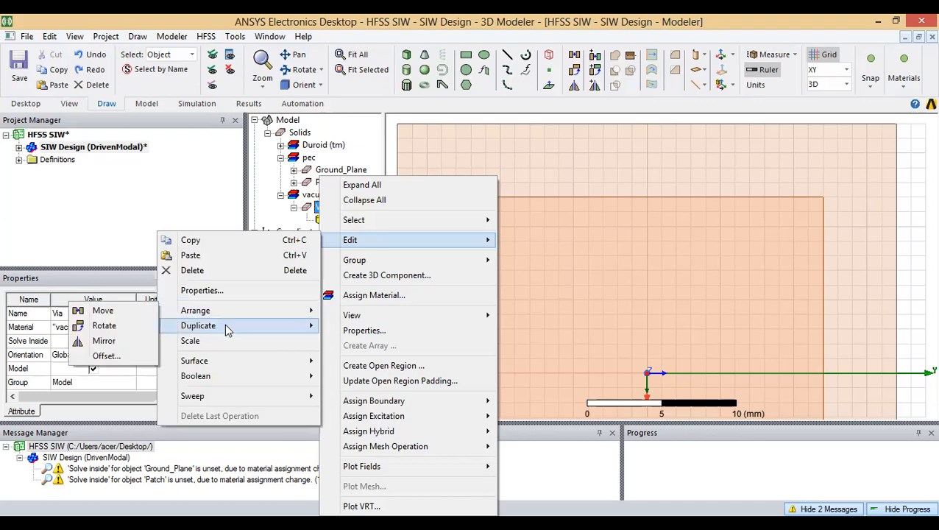
mouse_move(227, 331)
left_click(124, 332)
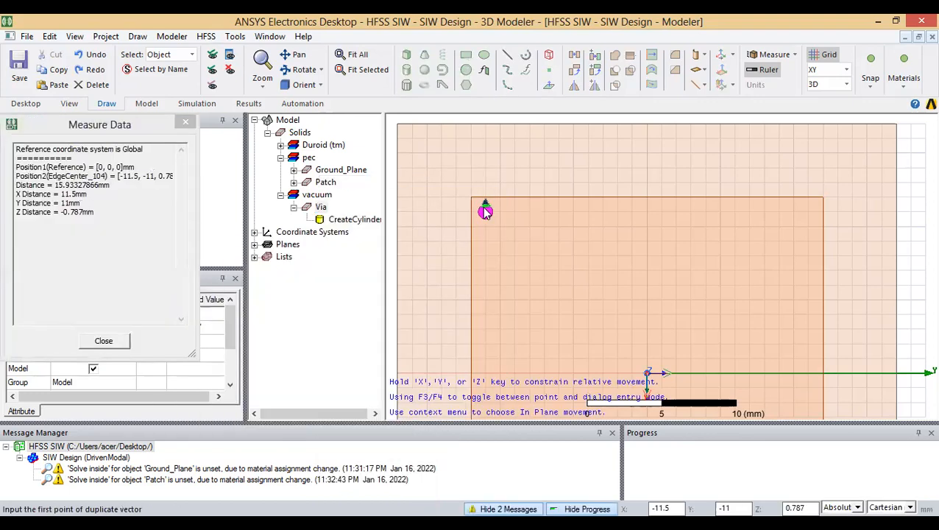
left_click(486, 214)
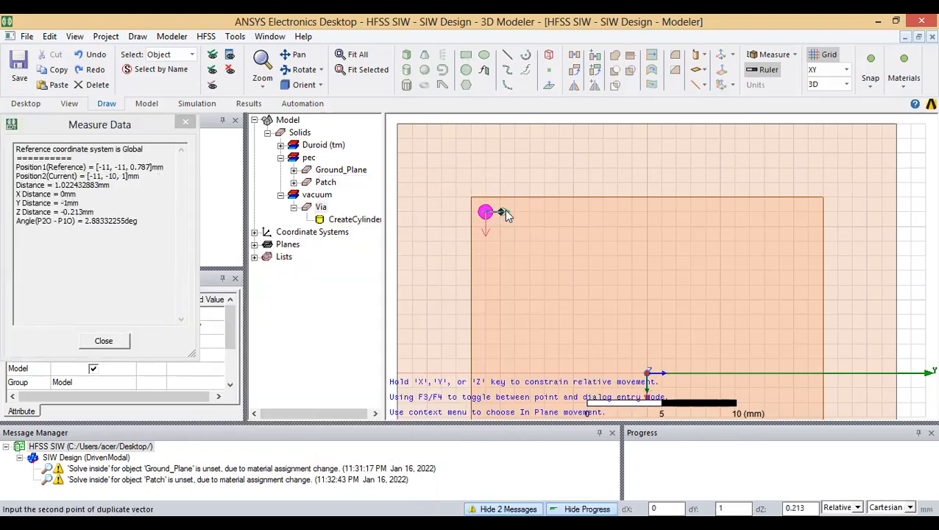
key("Tab")
key("Tab")
key("Tab")
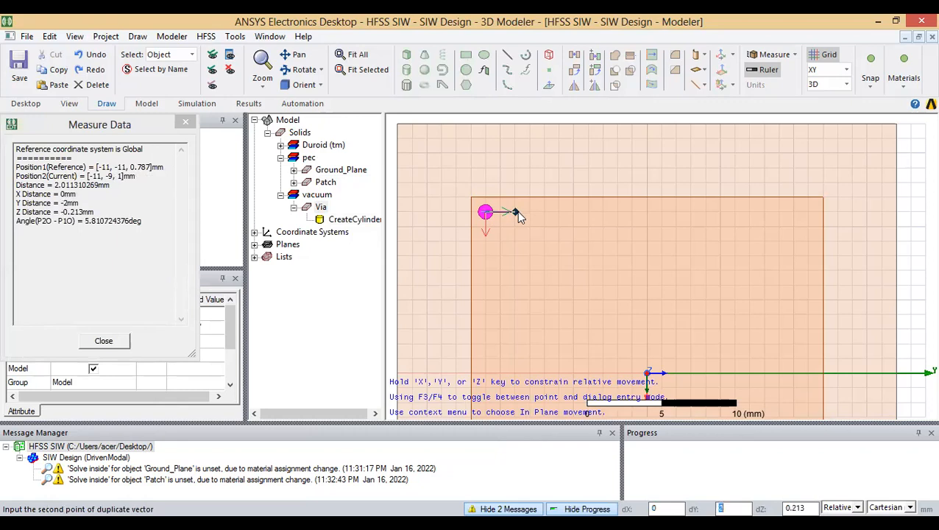
type("0")
key("Return")
type("12")
key("Return")
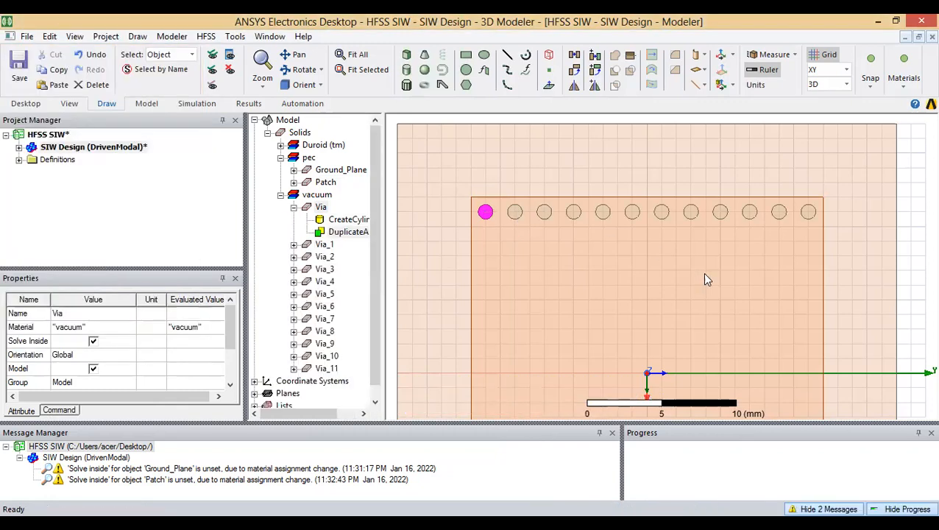
Step: Examine the row of vias along the patch edge, highlighting its first and last vias and orbiting around the model
scroll(714, 273, "down", 4)
left_click_drag(714, 272, 676, 222, "shift")
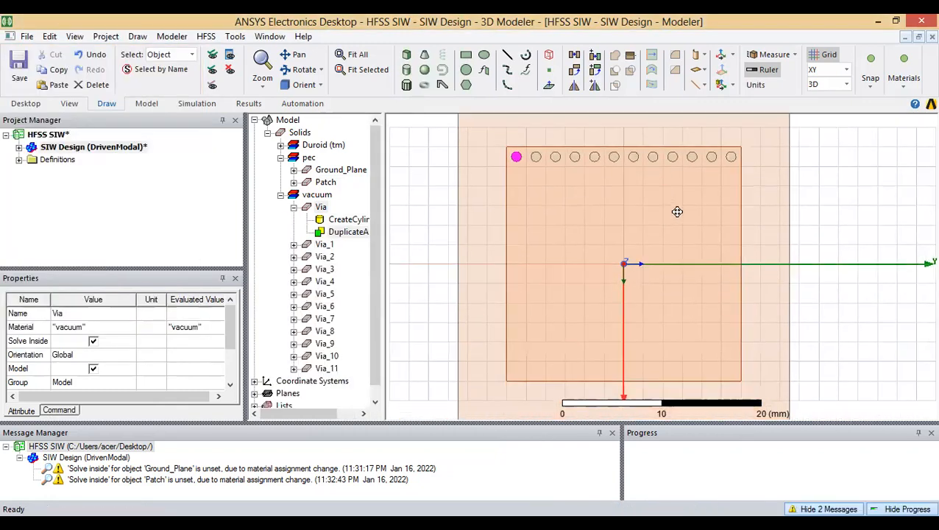
left_click(294, 208)
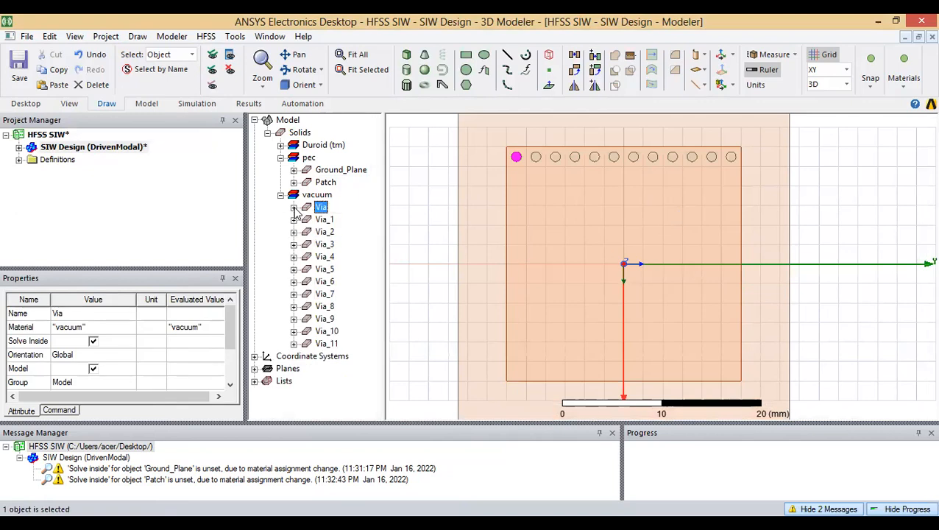
left_click(327, 343)
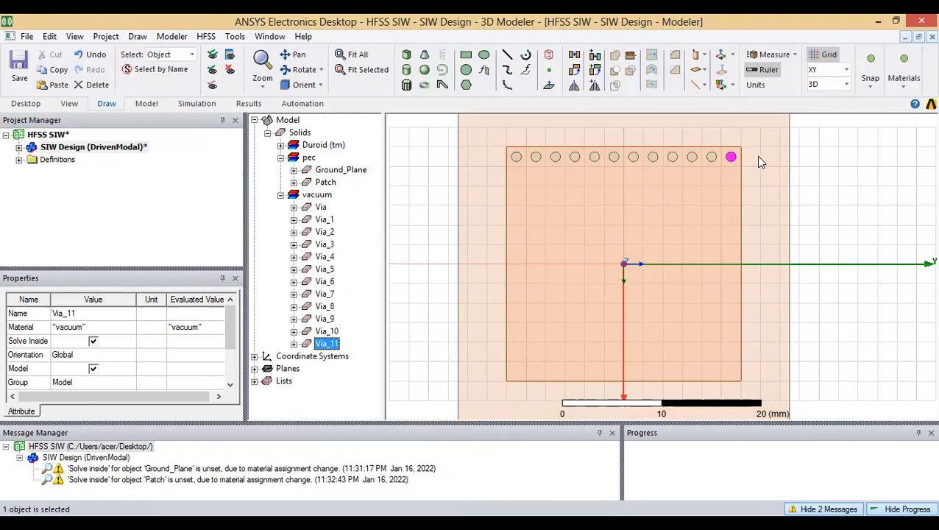
left_click(728, 168)
scroll(727, 170, "up", 1)
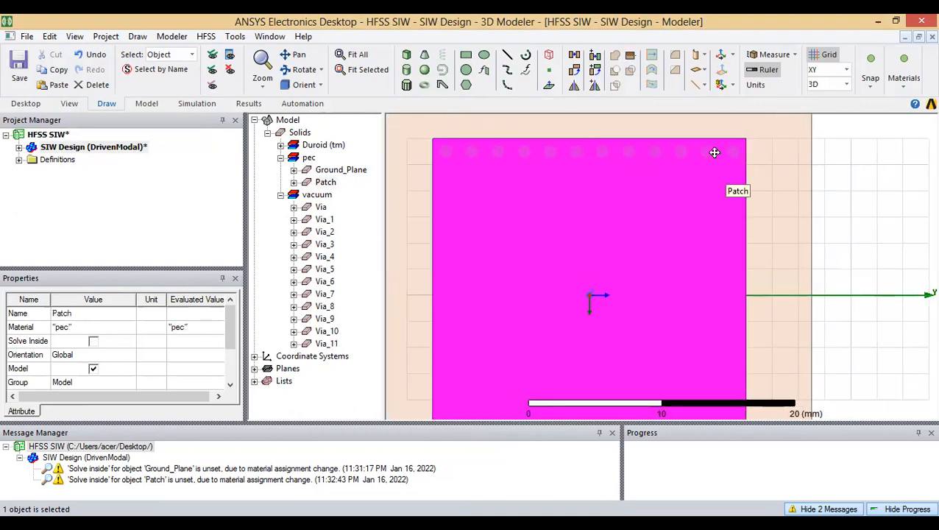
left_click_drag(714, 153, 721, 191, "shift")
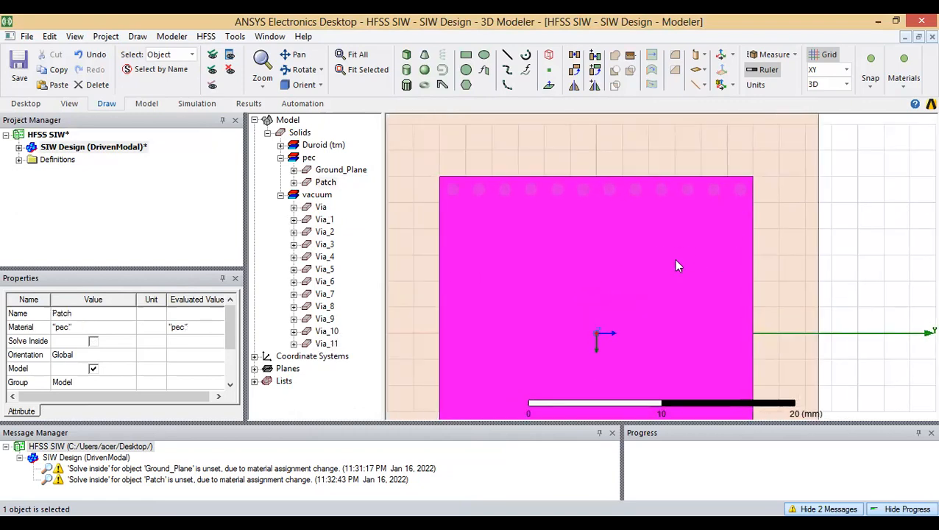
left_click_drag(729, 279, 599, 114, "alt")
left_click_drag(623, 262, 625, 309, "alt")
scroll(637, 265, "down", 3)
left_click_drag(652, 280, 637, 256, "shift")
left_click(317, 195)
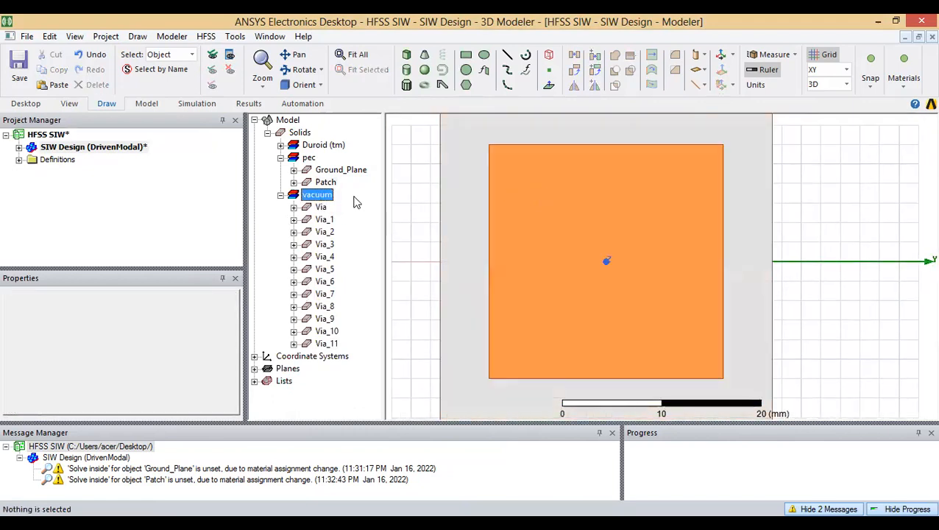
left_click(316, 207)
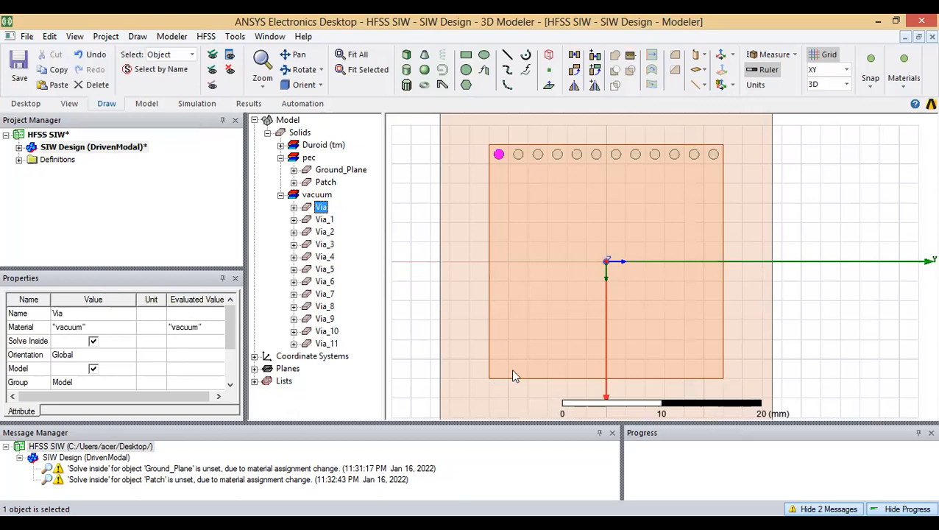
left_click(495, 170)
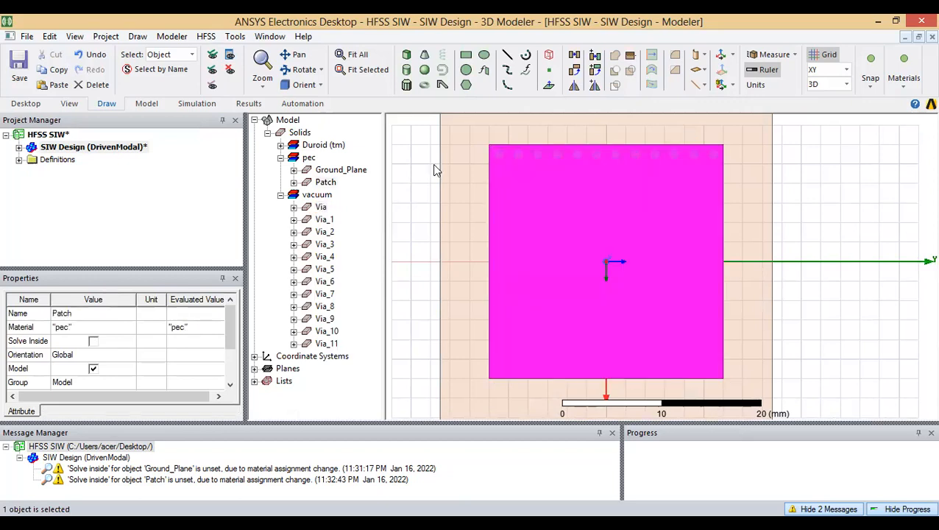
Step: Duplicate the first Via along a line from its center, 2 mm in X and 0 in Z, with a total number of 12
left_click(320, 207)
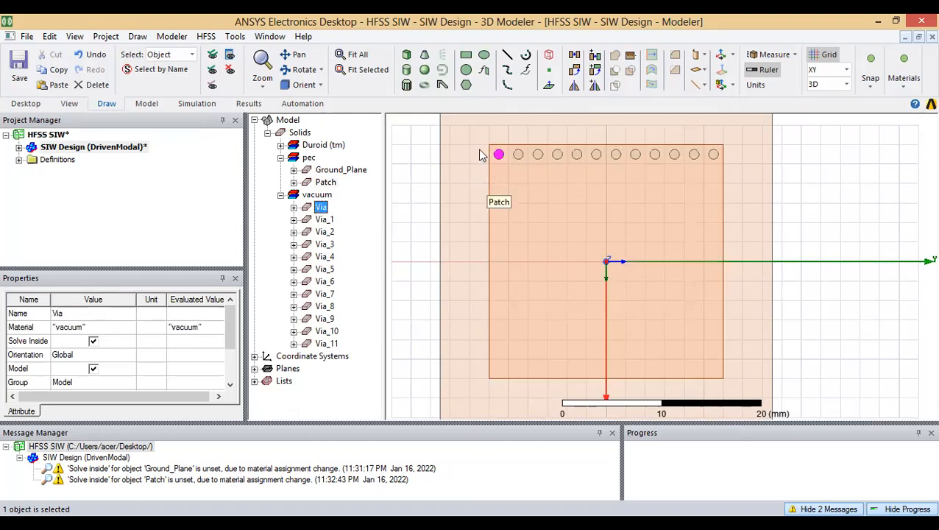
scroll(499, 156, "up", 2)
scroll(503, 162, "up", 2)
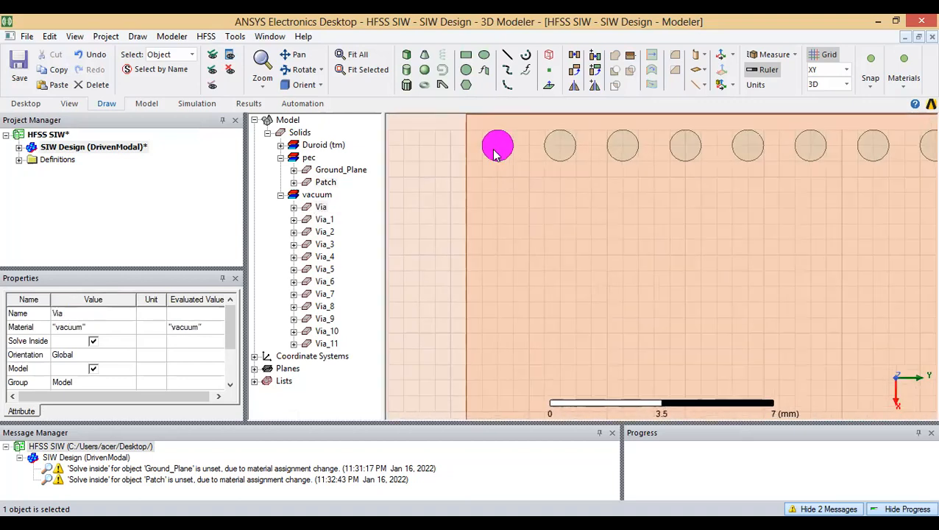
right_click(495, 153)
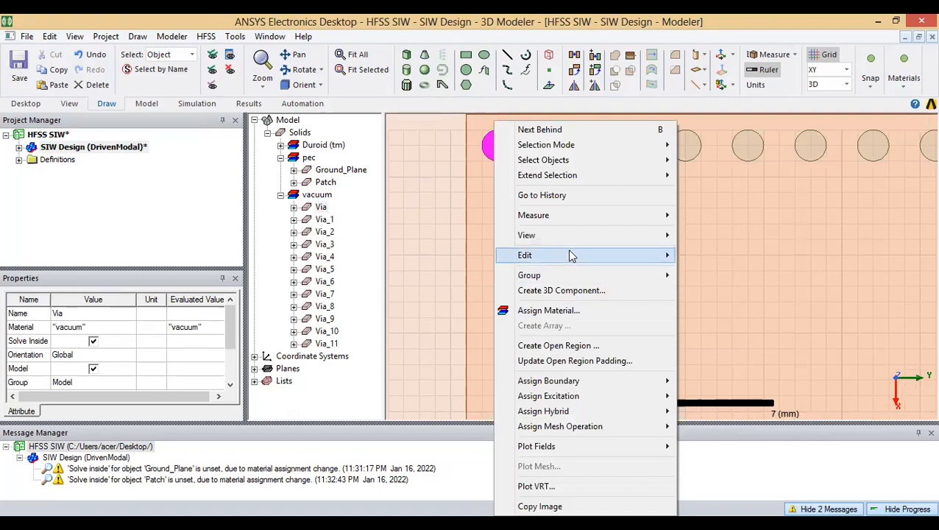
mouse_move(569, 252)
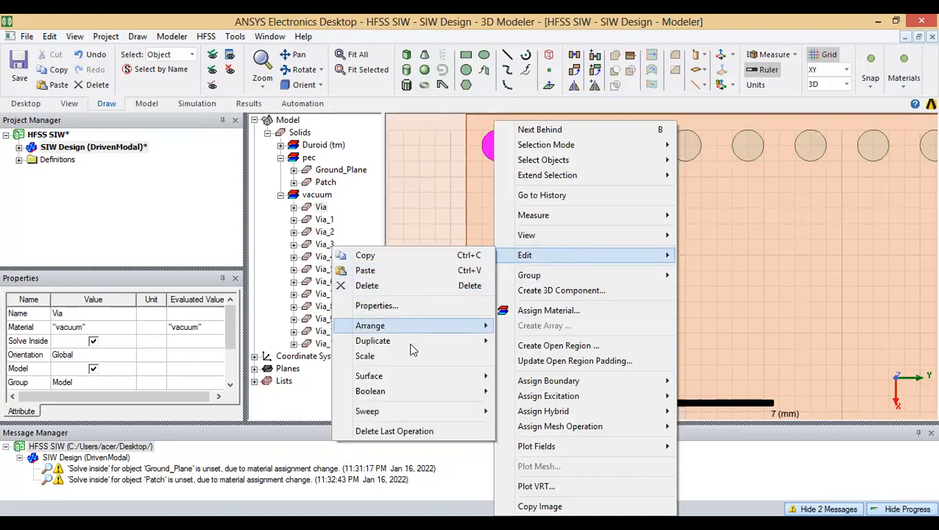
left_click(321, 207)
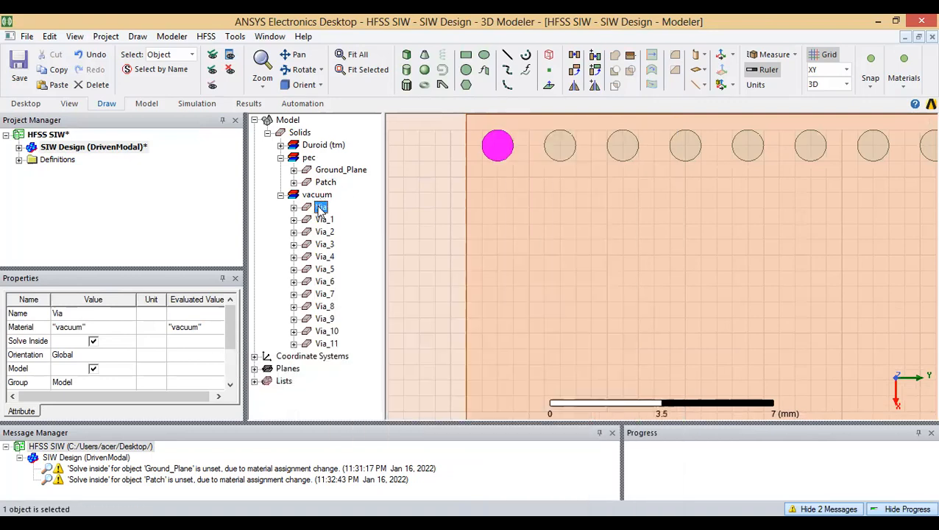
right_click(320, 207)
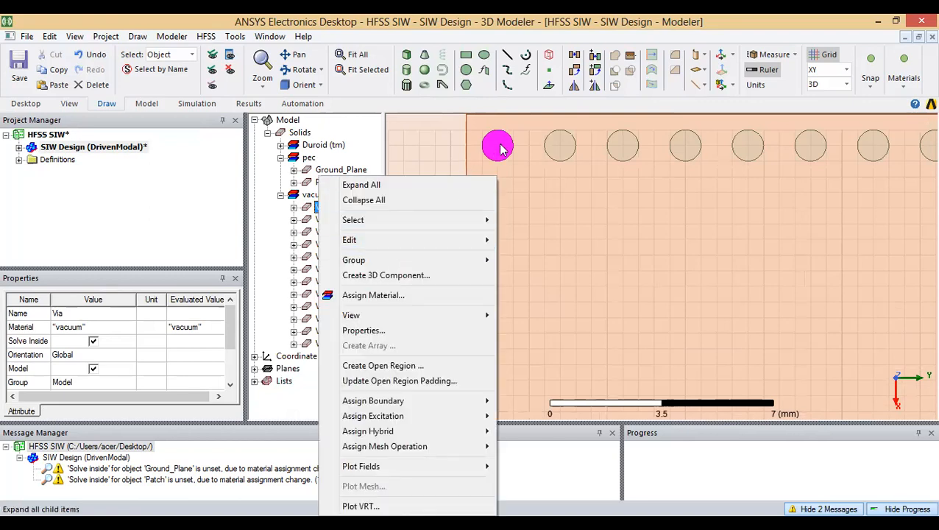
right_click(503, 312)
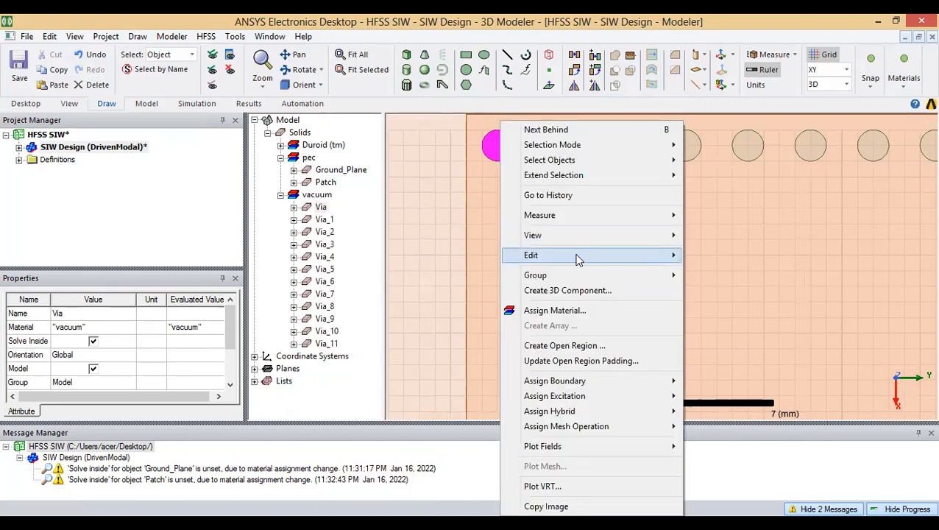
mouse_move(578, 255)
mouse_move(395, 347)
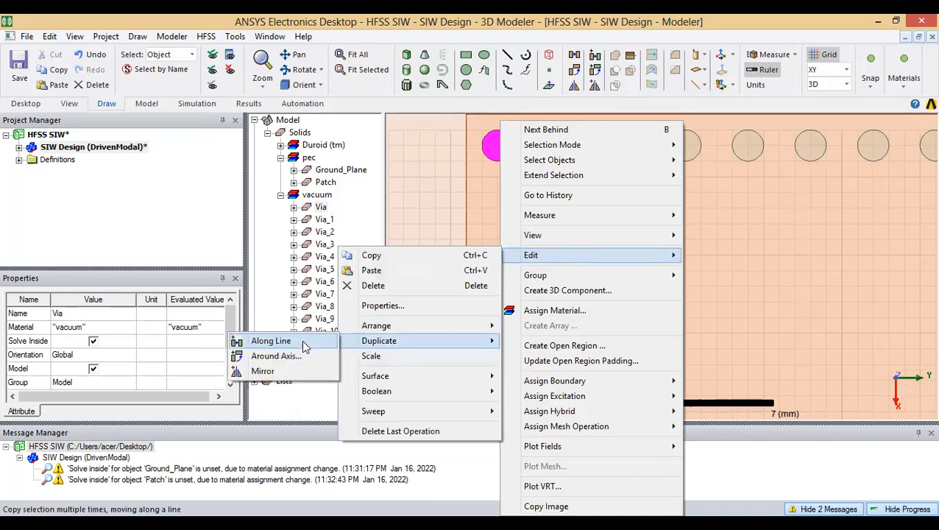
left_click(303, 342)
left_click(497, 146)
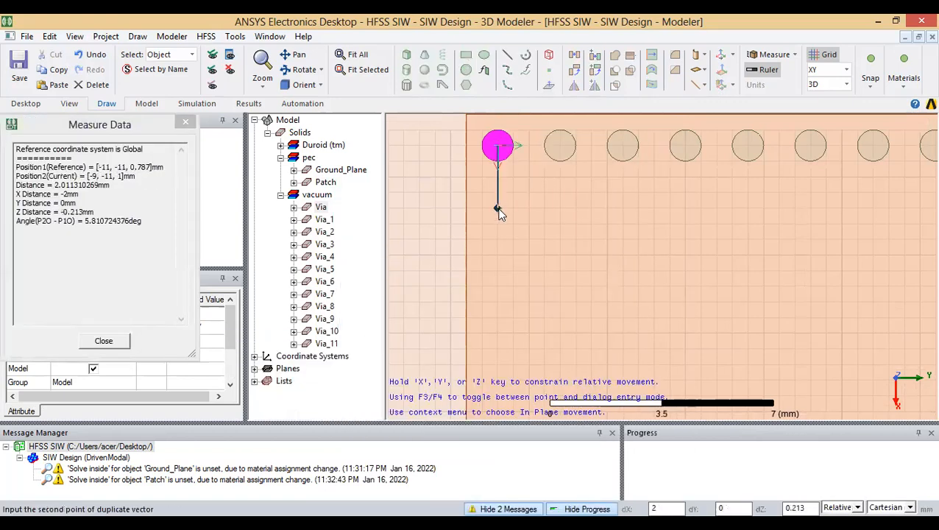
key("Tab")
key("Tab")
type("0")
key("Return")
key("Return")
scroll(706, 211, "down", 5)
scroll(710, 220, "down", 2)
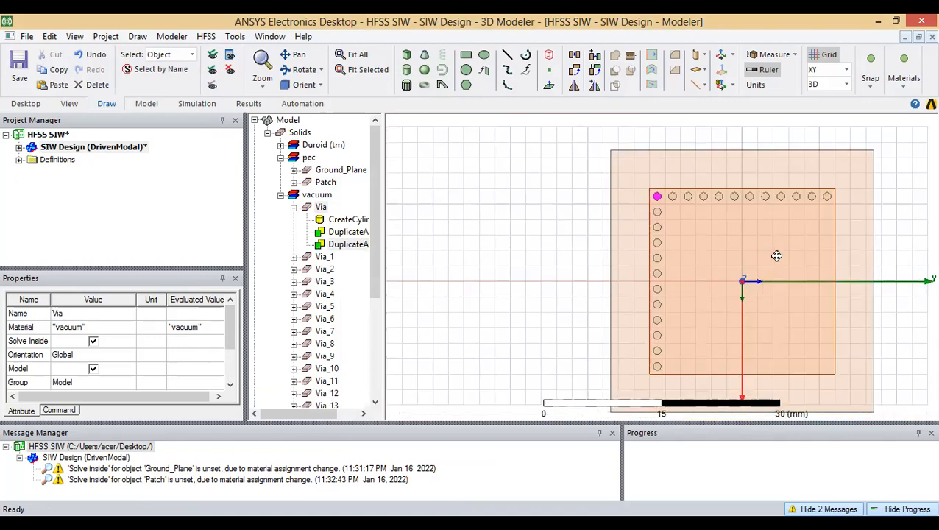
left_click_drag(775, 256, 618, 205, "shift")
Step: Duplicate Via_22 along a line from its center, 3 mm in Y and 0 in Z, with a total number of 12
left_click(293, 207)
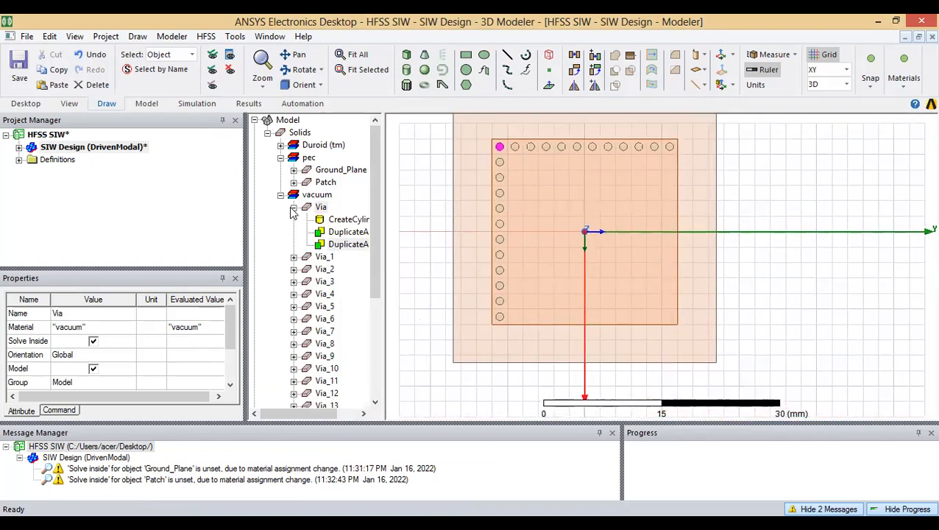
scroll(363, 294, "down", 3)
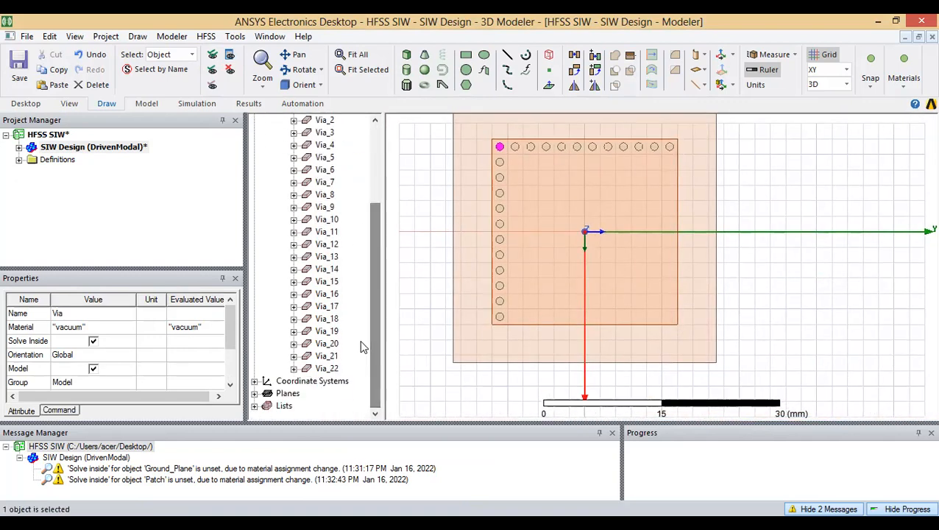
left_click(332, 369)
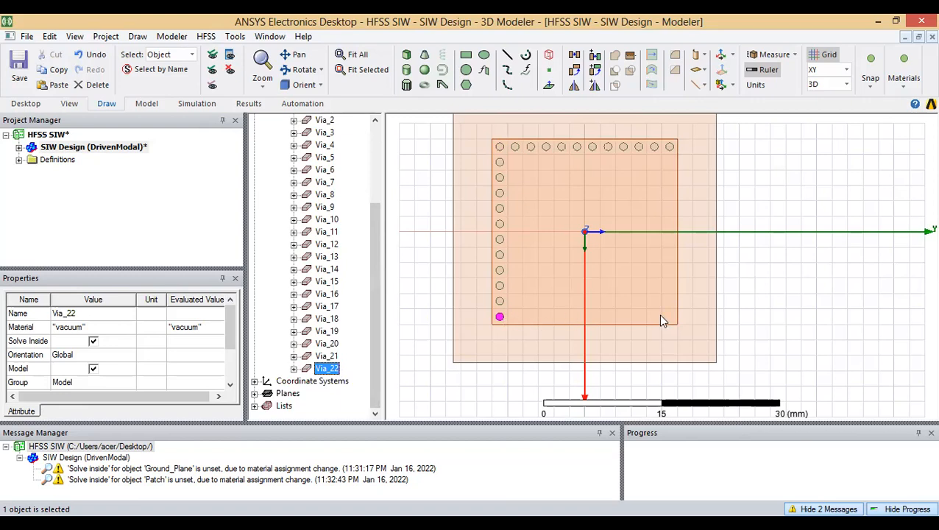
right_click(324, 373)
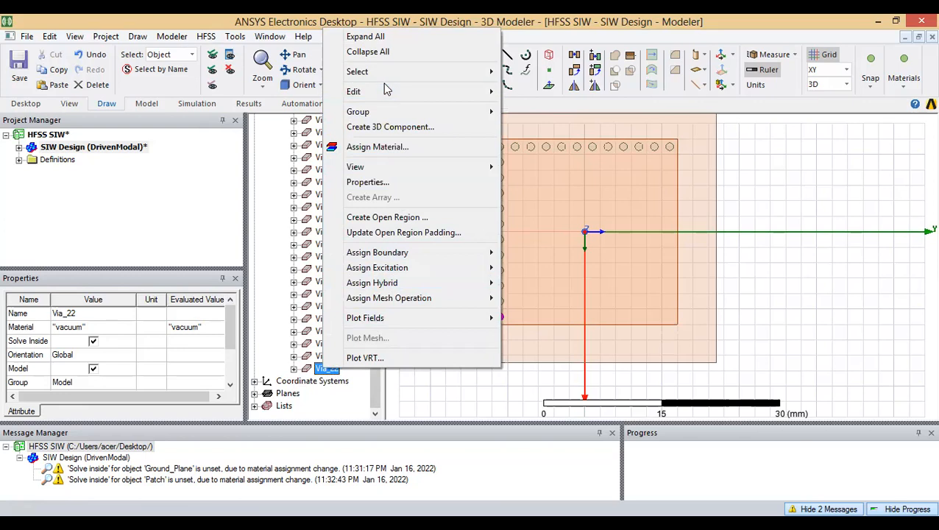
mouse_move(383, 91)
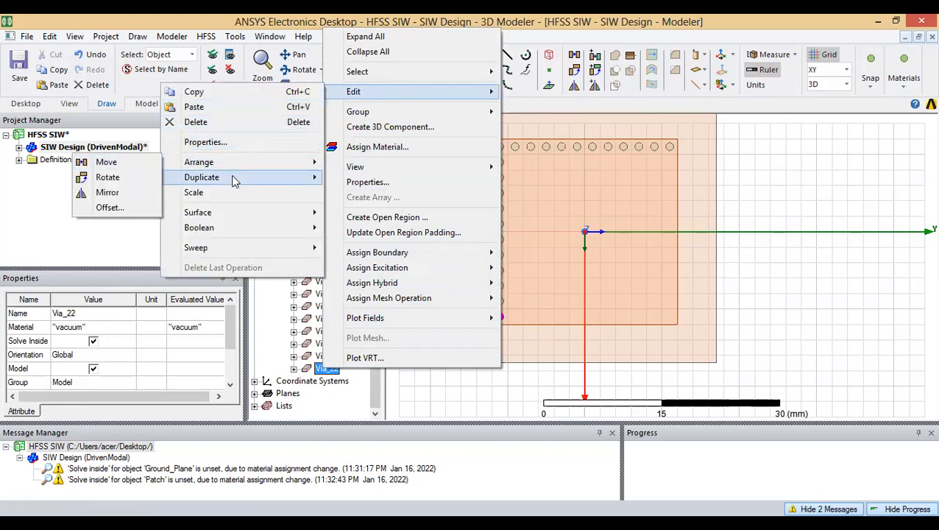
mouse_move(234, 178)
left_click(118, 178)
scroll(507, 339, "up", 5)
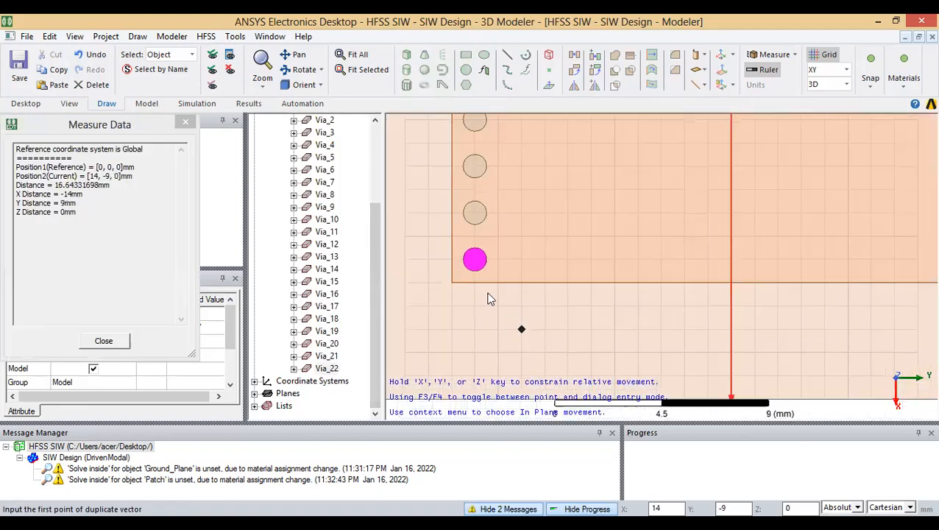
left_click(474, 259)
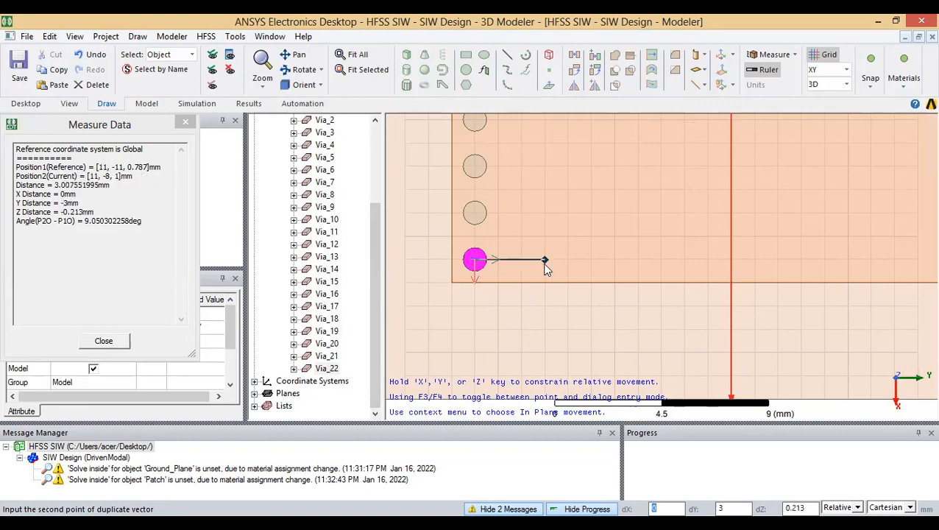
key("Tab")
key("Tab")
type("0")
key("Return")
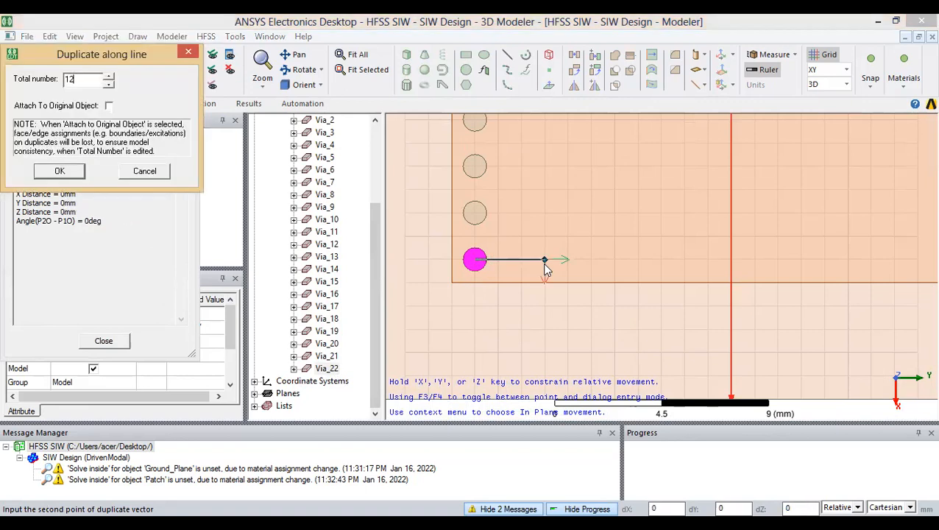
key("Return")
scroll(751, 233, "down", 3)
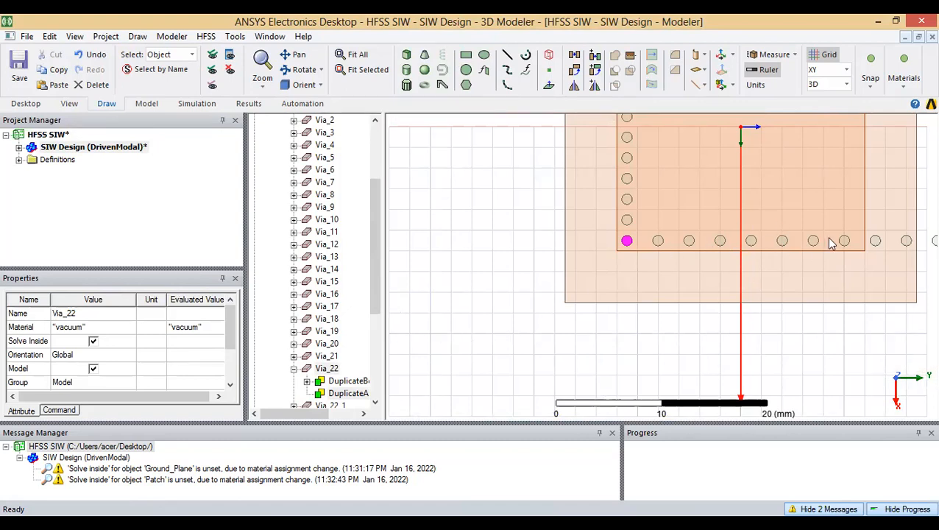
scroll(695, 239, "down", 3)
left_click_drag(754, 226, 634, 311, "shift")
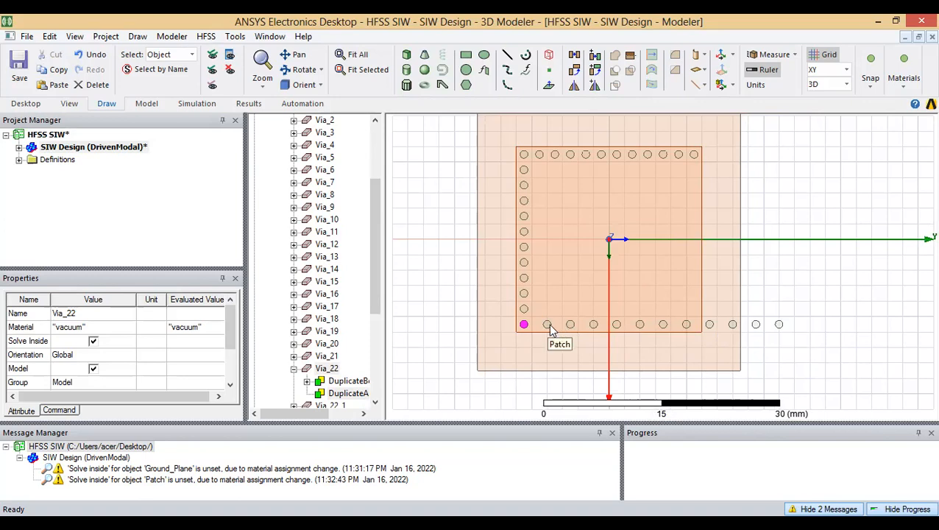
Step: Check the vector and total number of the DuplicateAlongLine command nested in Via_22's history
left_click_drag(375, 288, 378, 322)
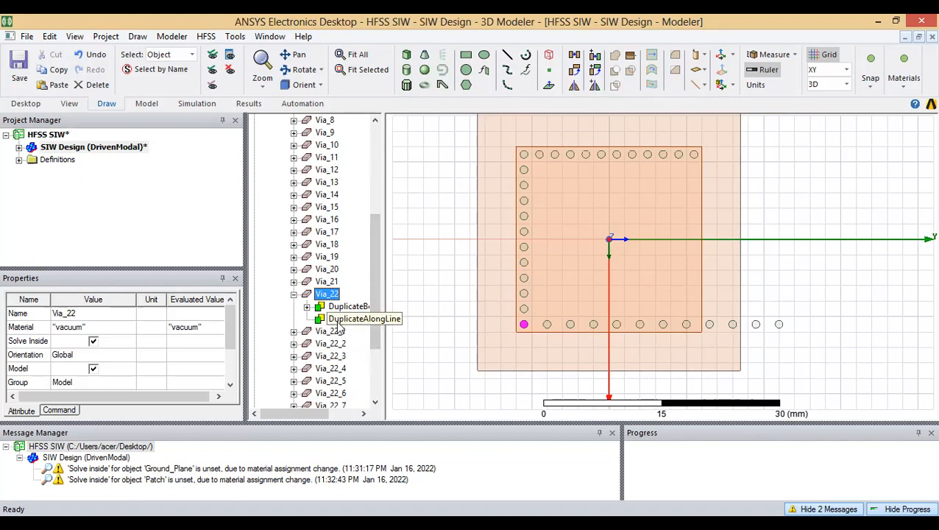
left_click(306, 306)
left_click(319, 318)
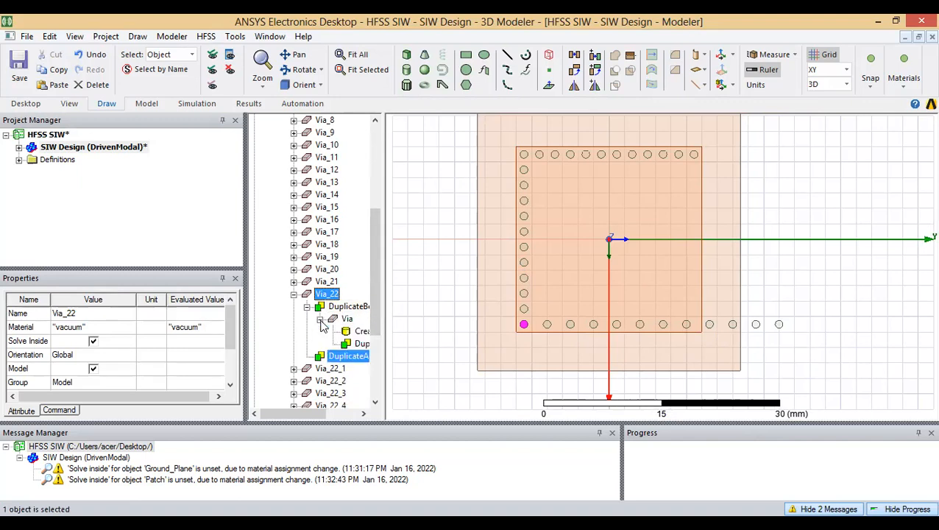
double_click(359, 343)
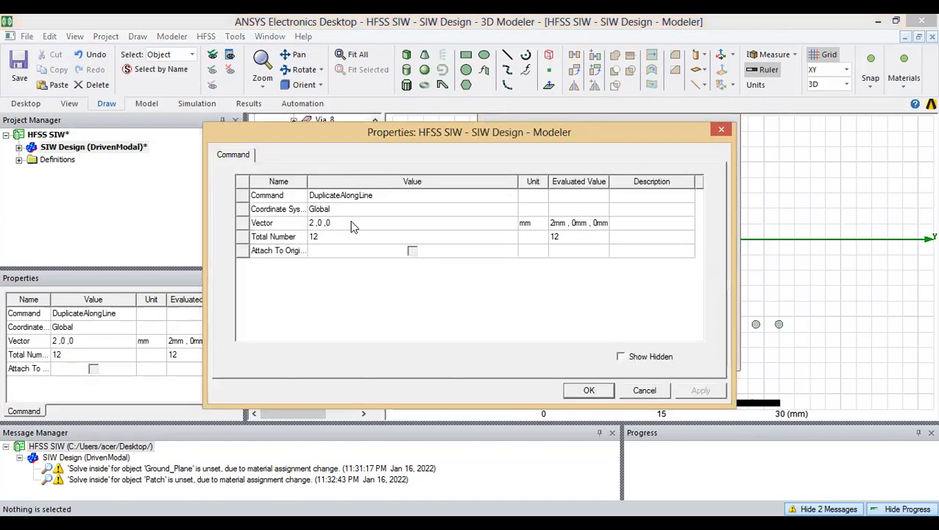
left_click(723, 129)
Step: Check the vector and total number of the original Via's DuplicateAlongLine command nested in Via_22_1's history
scroll(366, 345, "down", 2)
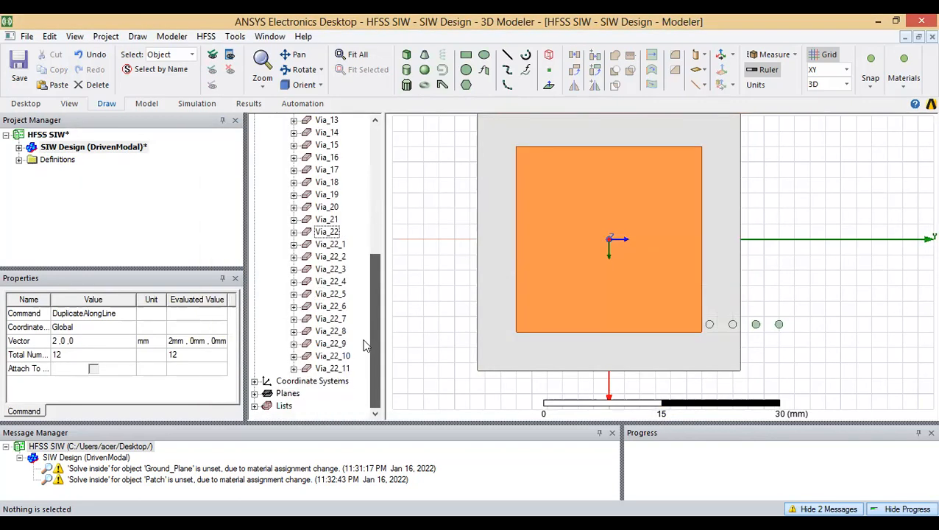
left_click(294, 245)
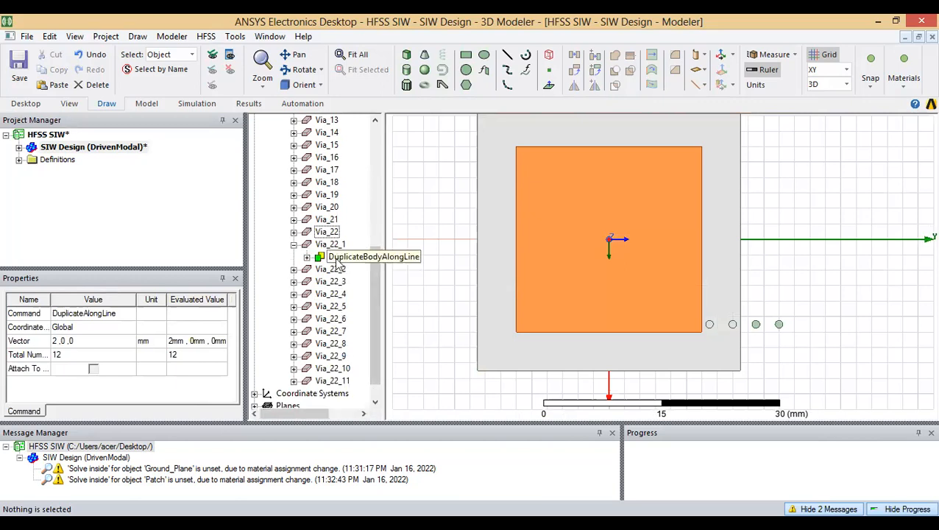
left_click(306, 256)
left_click(319, 269)
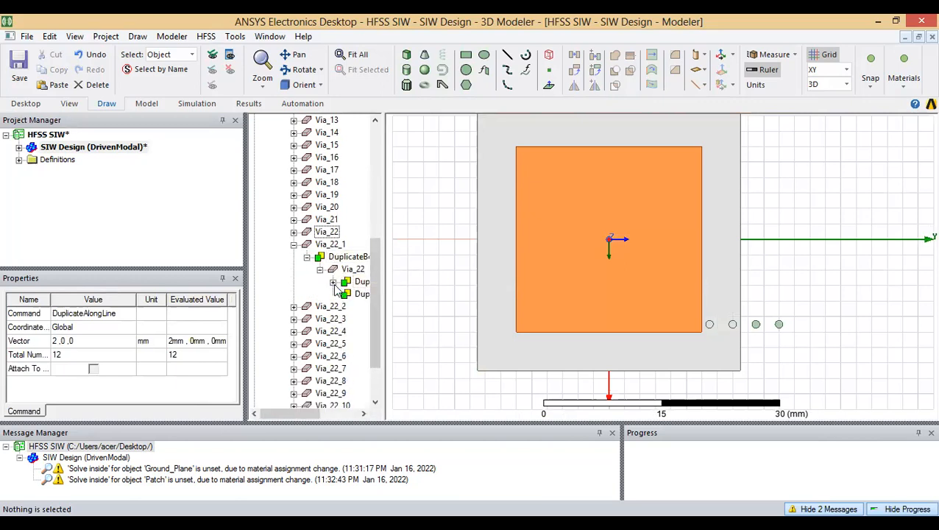
left_click(333, 283)
left_click(345, 295)
left_click_drag(382, 306, 432, 306)
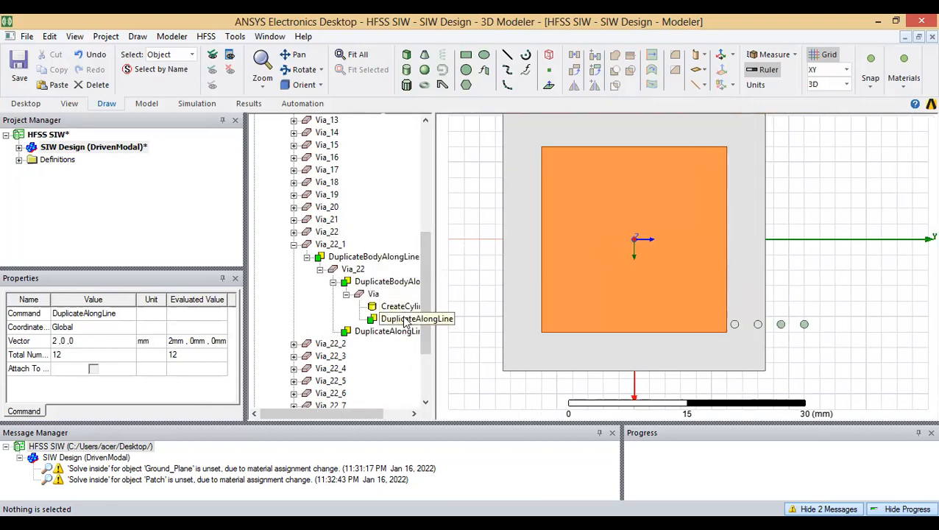
double_click(404, 320)
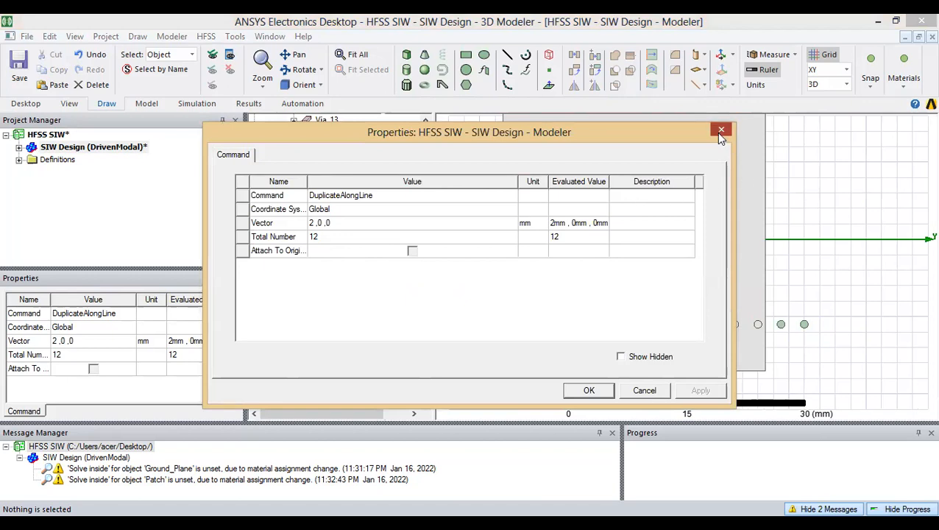
key("Return")
Step: Check the settings of Via_22's own DuplicateAlongLine command within Via_22_1's history
left_click(615, 311)
left_click(327, 306)
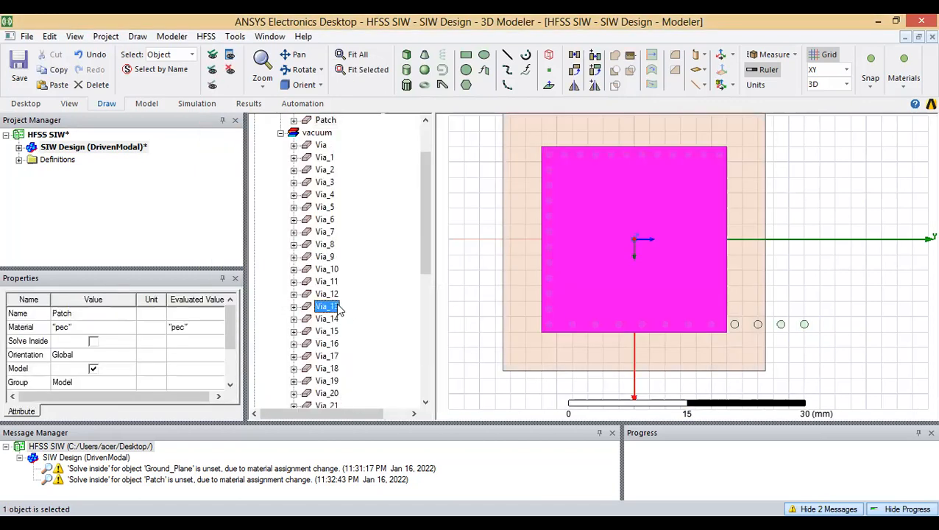
left_click(326, 331)
left_click(326, 368)
left_click_drag(422, 256, 419, 354)
left_click(377, 307)
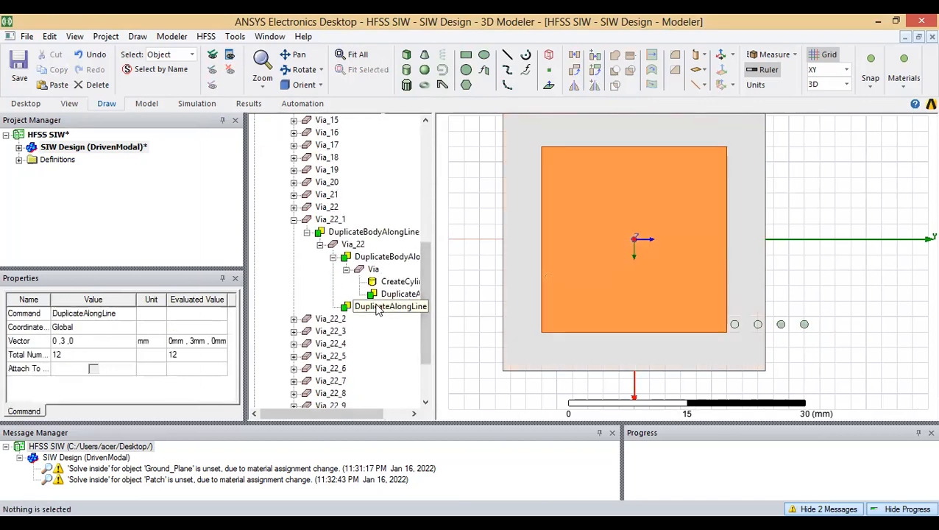
double_click(376, 307)
left_click(714, 130)
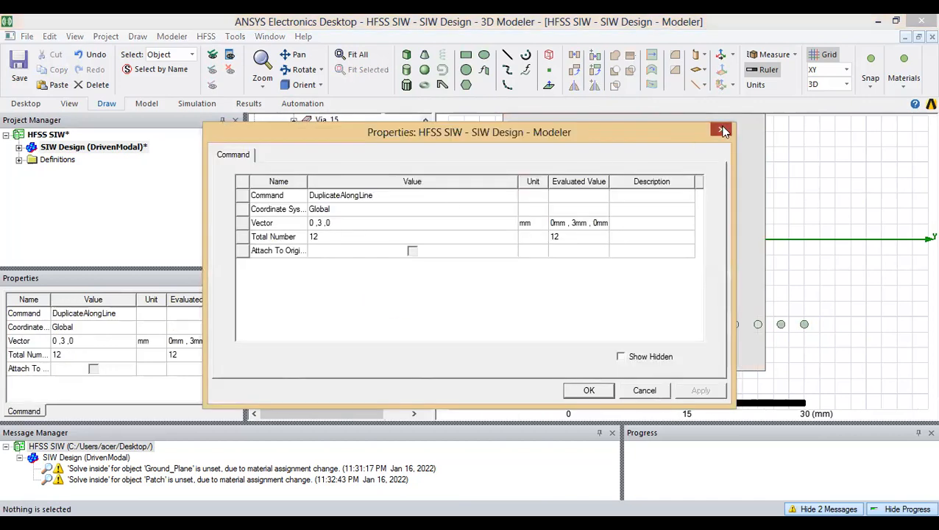
Step: Set the vector of Via_22's DuplicateAlongLine command to 0, 2, 0 mm and highlight Via_22_1
left_click(307, 233)
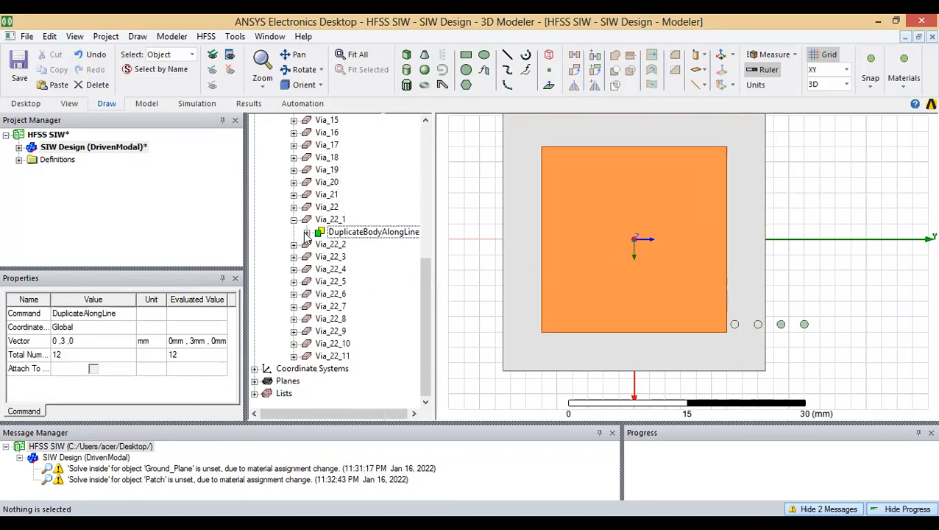
left_click(306, 232)
double_click(374, 304)
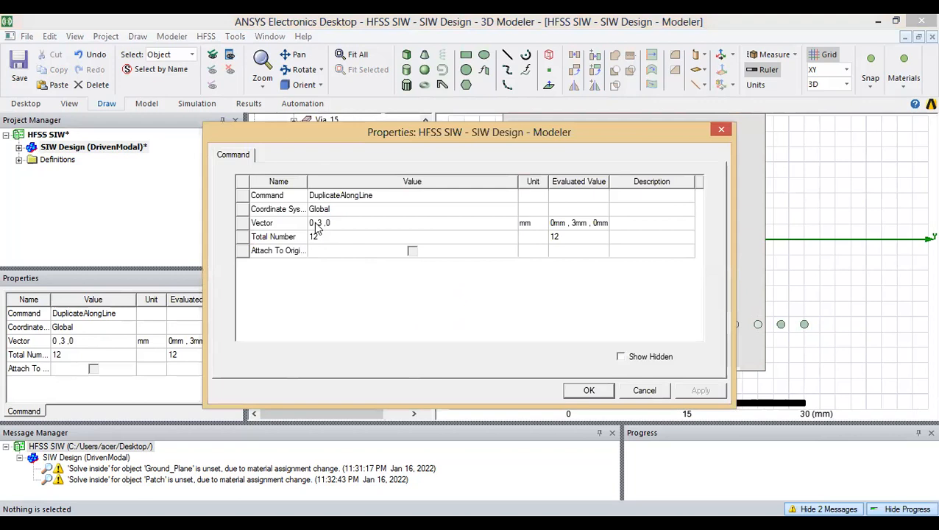
left_click(321, 226)
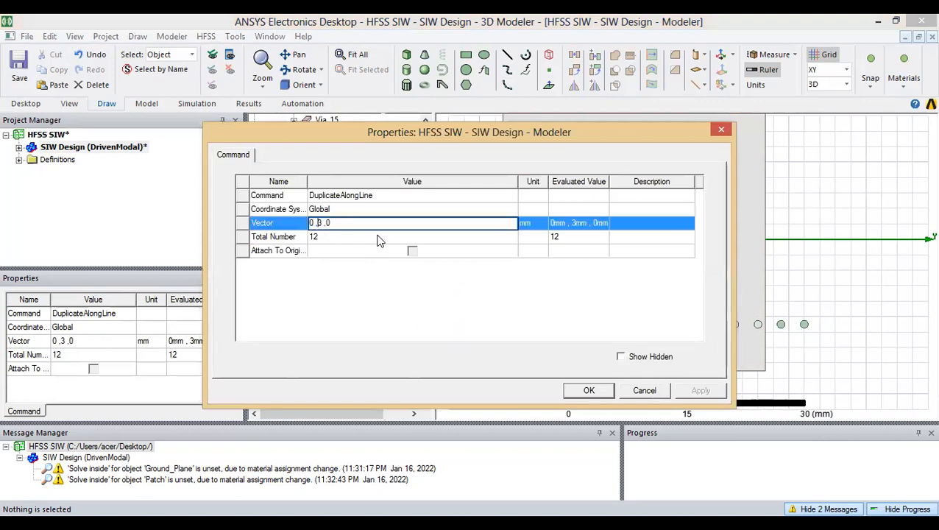
key("BackSpace")
type("2")
left_click(589, 390)
left_click(331, 319)
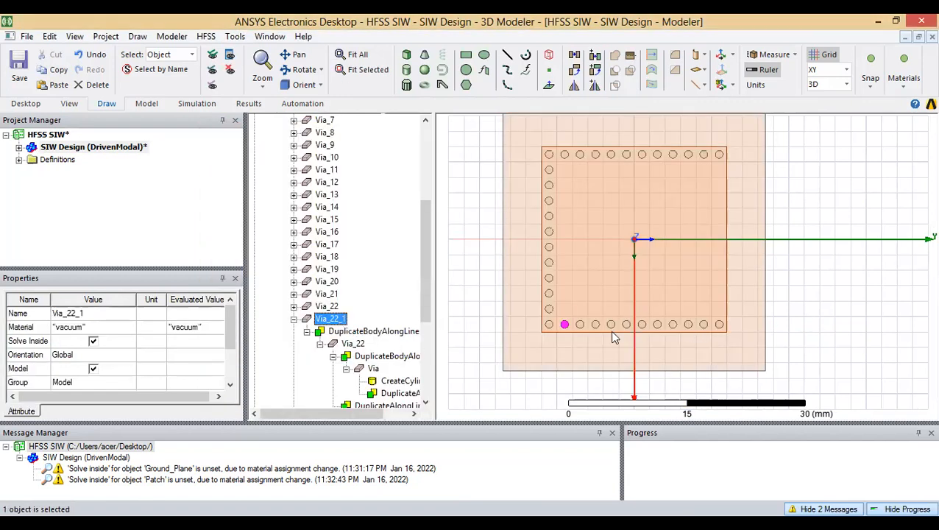
Step: Undo and redo the duplicate vector change twice to compare the spacing of the via row
key("ctrl+z")
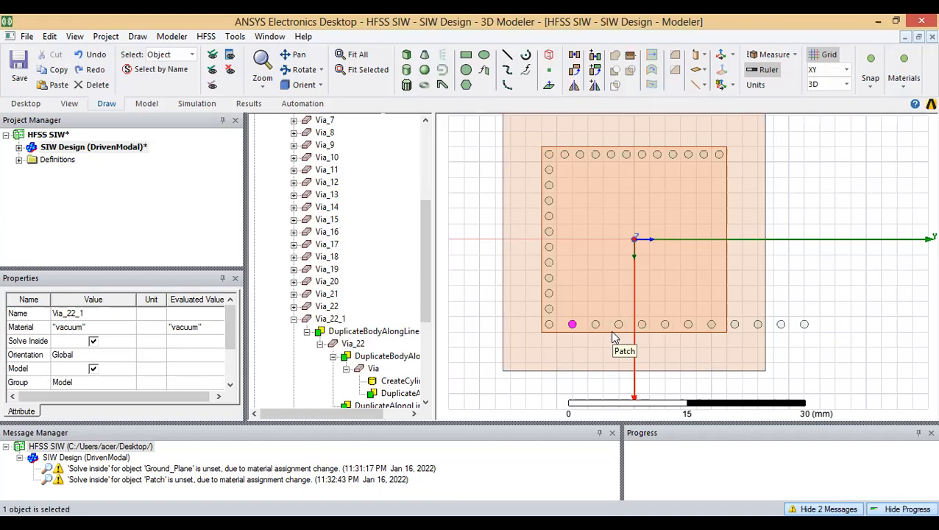
key("ctrl+y")
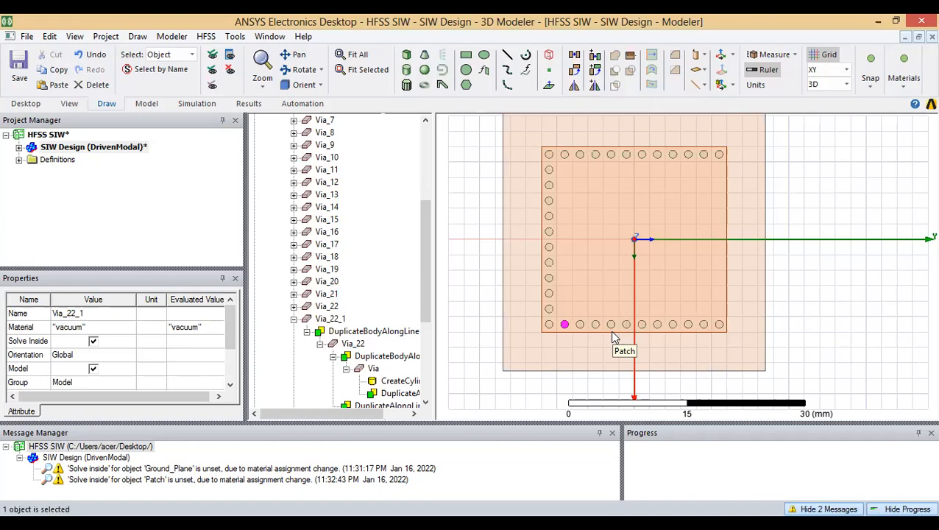
key("ctrl+z")
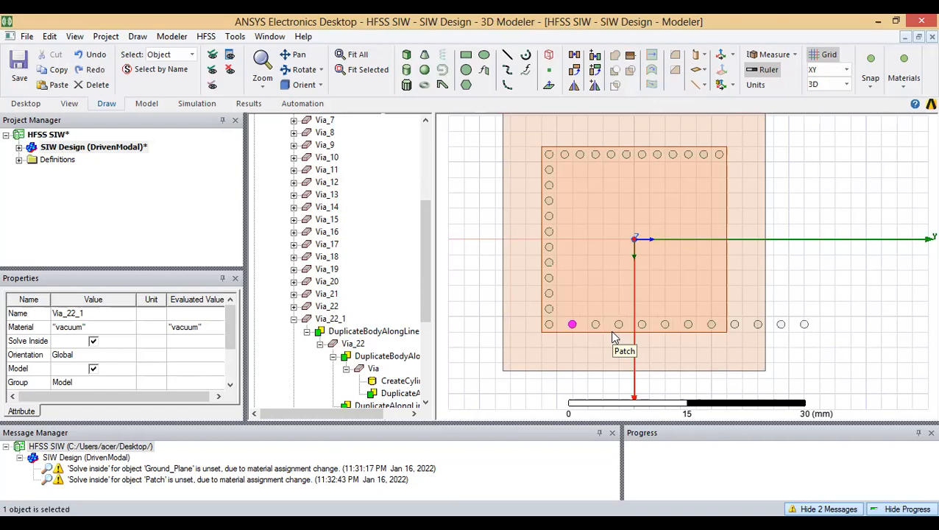
key("ctrl+y")
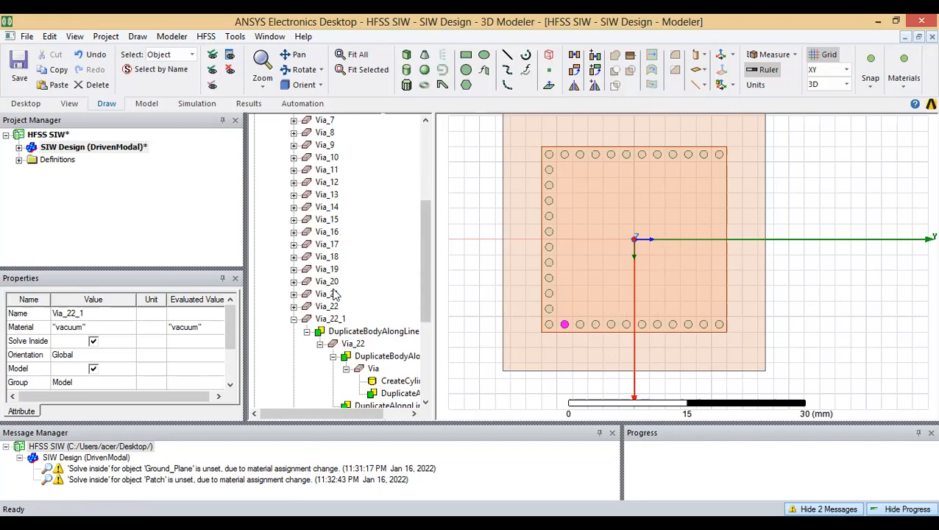
Step: Collapse Via_22_1's history and highlight Via_22_11 to locate it in the via row
left_click(294, 319)
left_click_drag(421, 287, 427, 361)
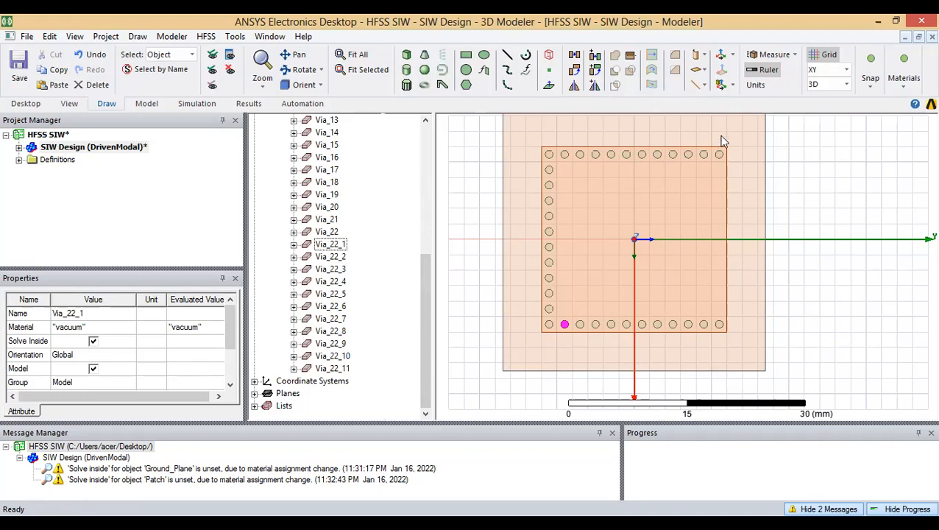
left_click(334, 370)
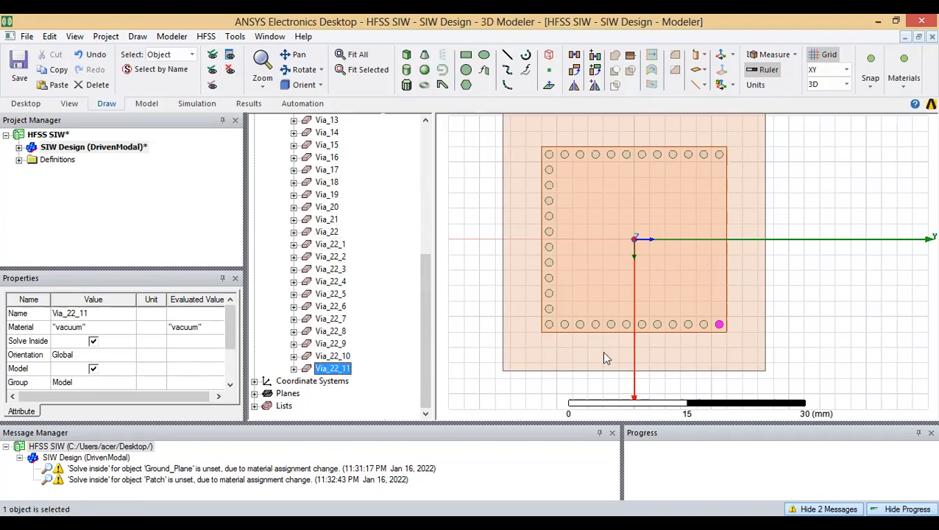
scroll(683, 340, "up", 7)
scroll(645, 349, "down", 7)
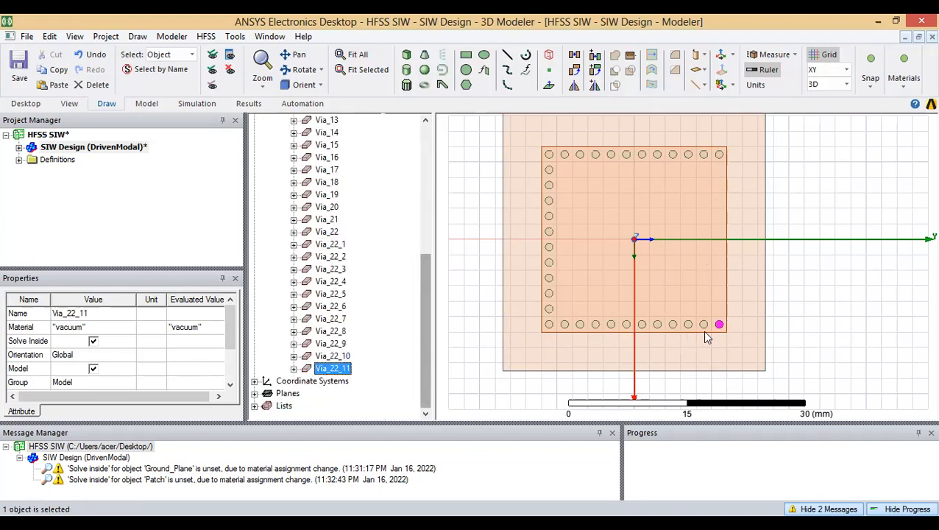
left_click(744, 321, "ctrl")
scroll(745, 319, "up", 5)
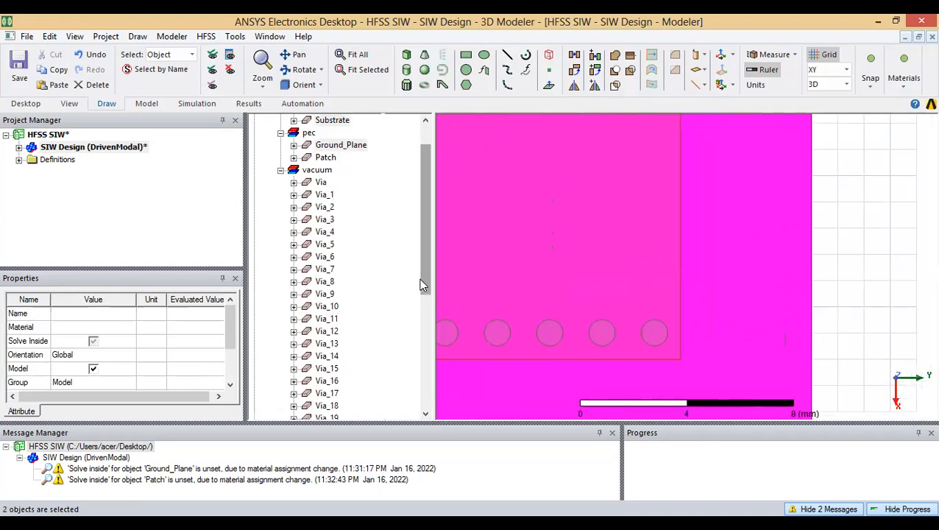
Step: Duplicate Via_22_11 along a line from its center, -2 mm in X and 0 in Y and Z, with a total number of 12
left_click_drag(423, 284, 419, 412)
left_click(319, 369)
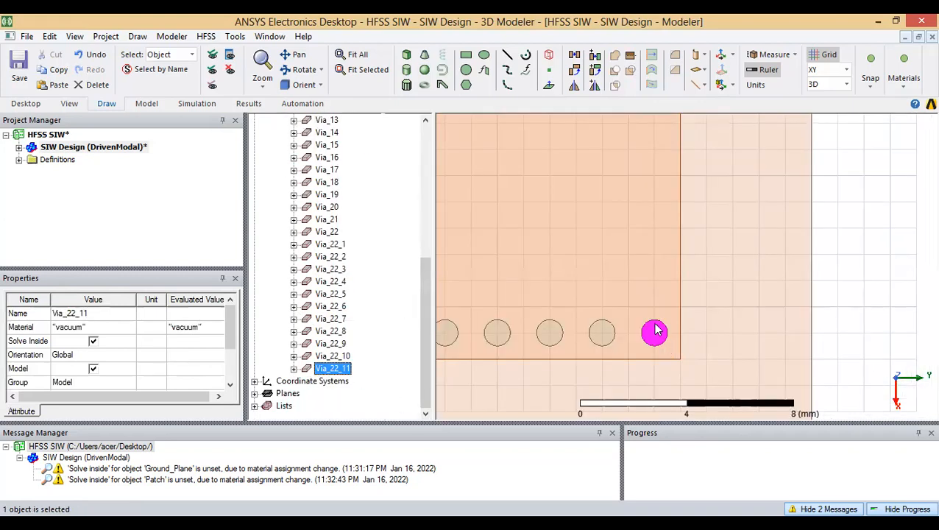
right_click(654, 332)
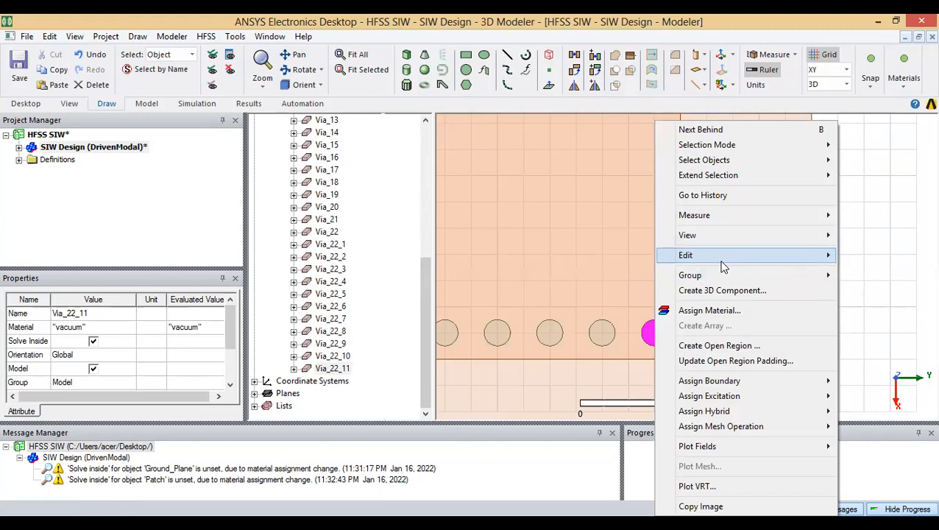
mouse_move(723, 266)
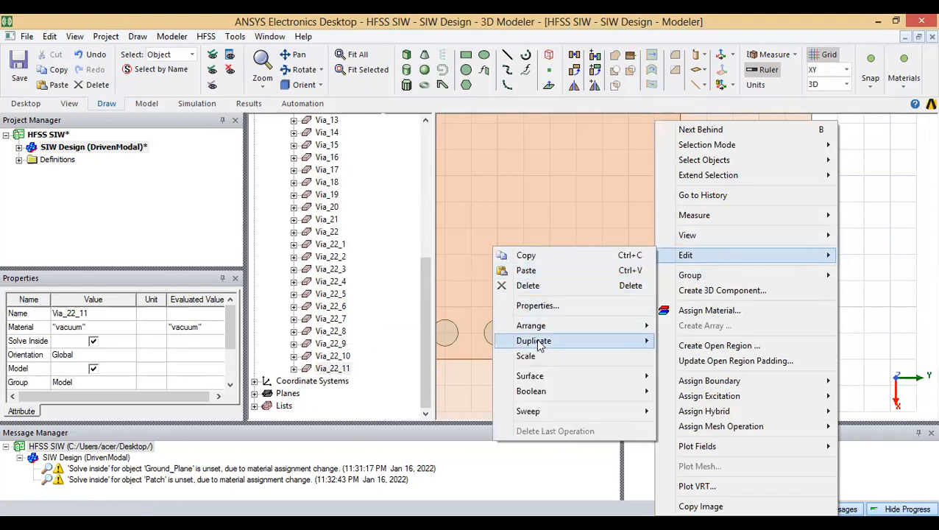
mouse_move(539, 342)
left_click(415, 340)
left_click(654, 333)
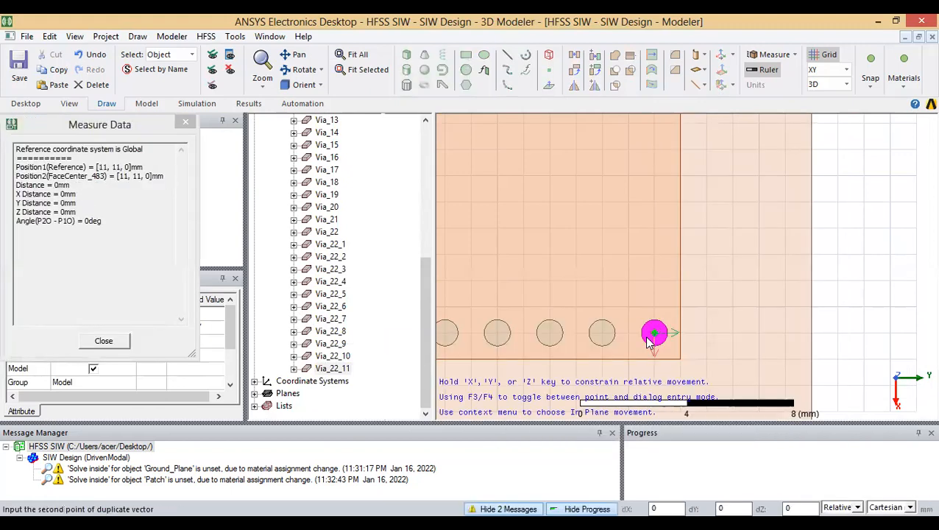
key("Tab")
type("-")
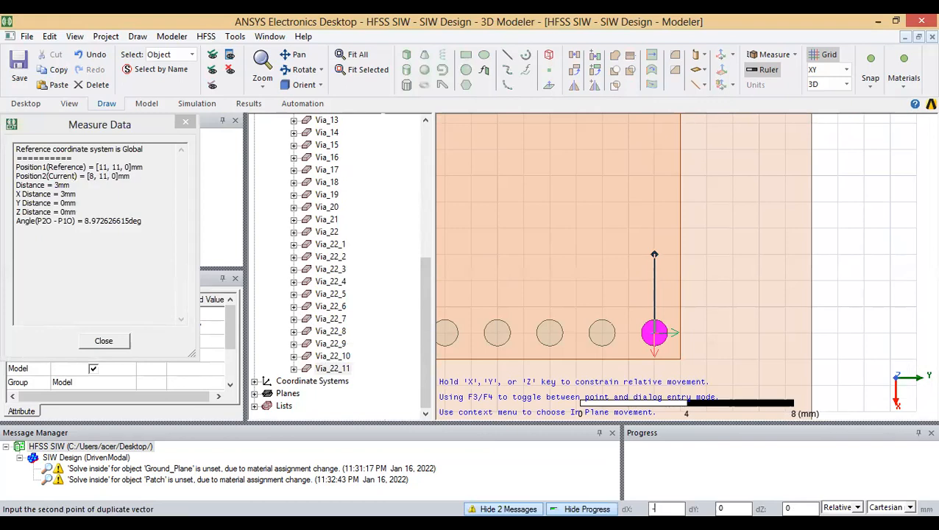
type("2")
key("Tab")
key("Tab")
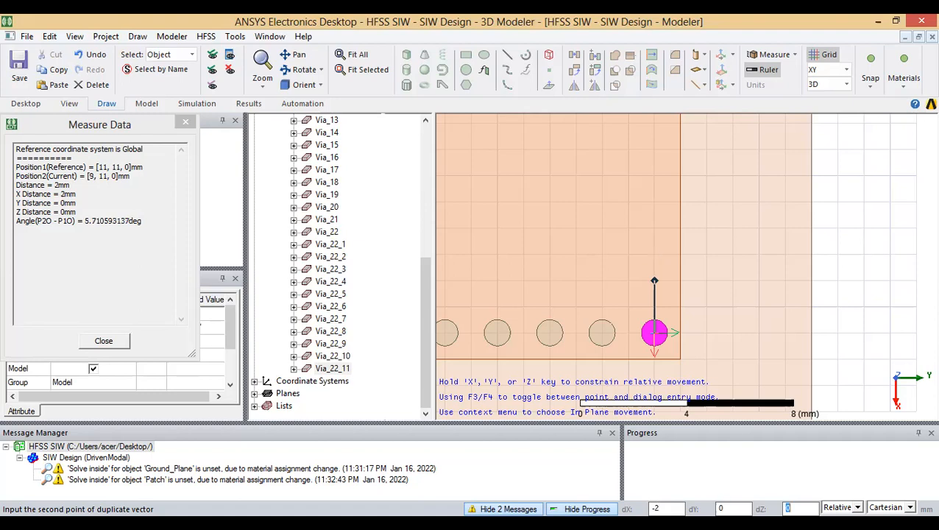
key("Return")
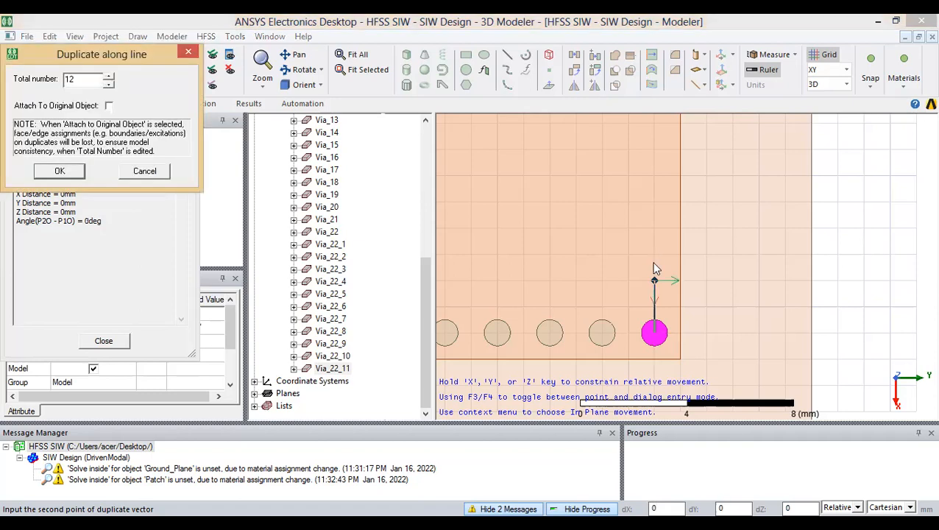
key("Return")
Step: Collapse the vacuum material group in the model tree
scroll(696, 290, "down", 2)
left_click_drag(616, 223, 635, 261, "shift")
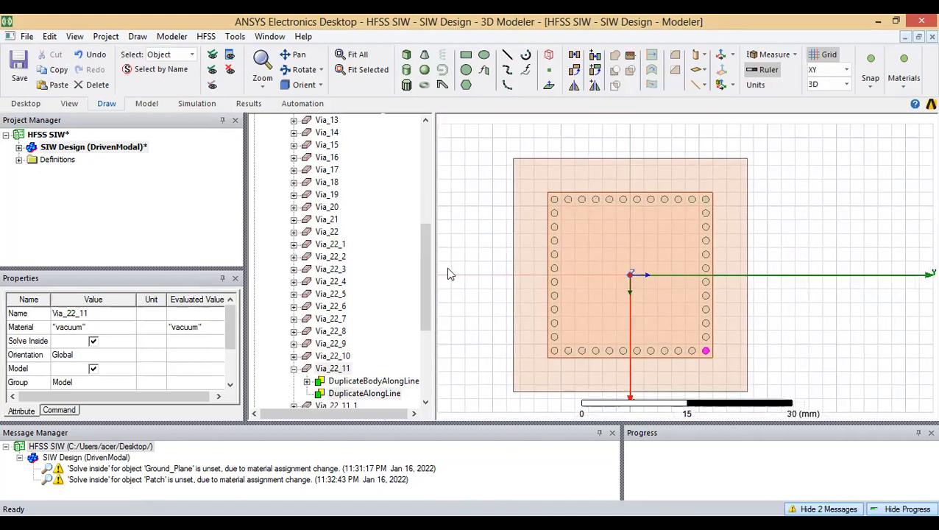
left_click_drag(425, 286, 423, 189)
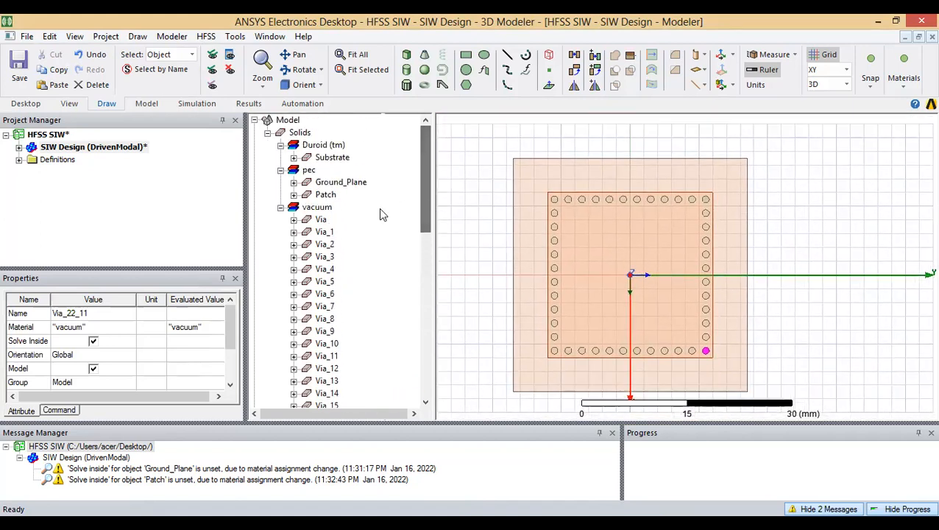
left_click(280, 207)
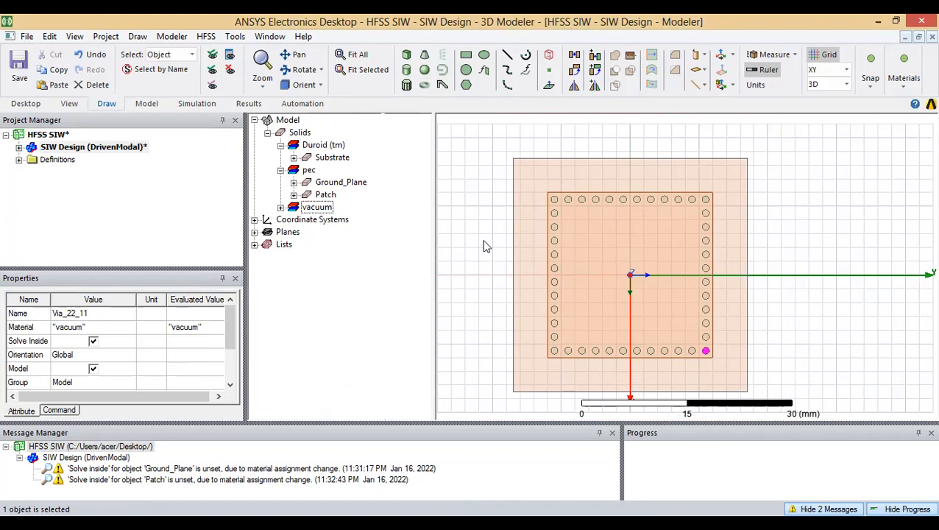
left_click(644, 370)
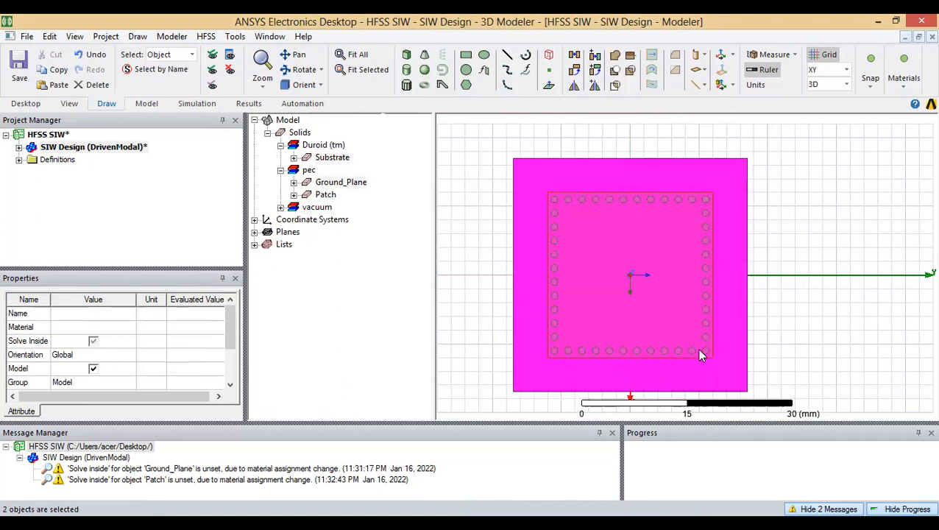
left_click(751, 331)
left_click(649, 386)
left_click(657, 350)
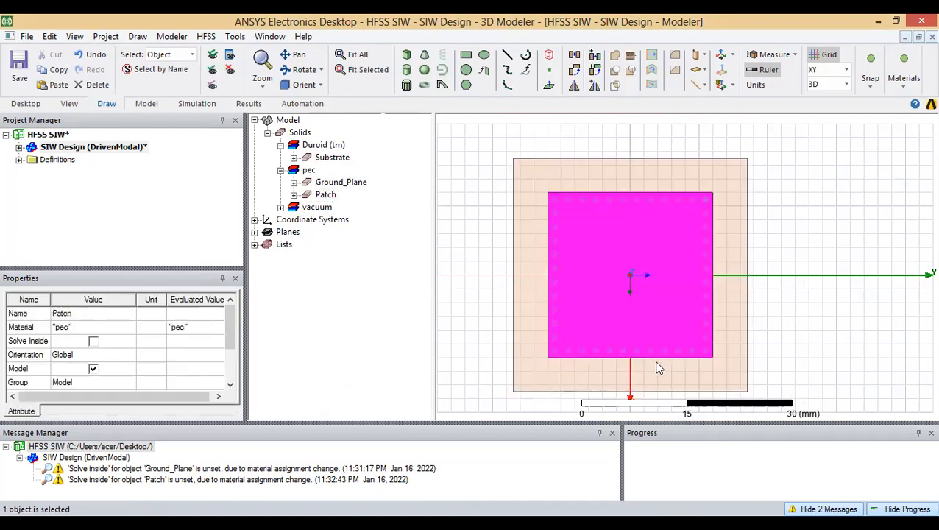
Step: Draw a flat box 5 mm by 2 mm, zero height, from 12, -1, 0 between the patch edge and the substrate edge
left_click_drag(646, 361, 623, 304, "shift")
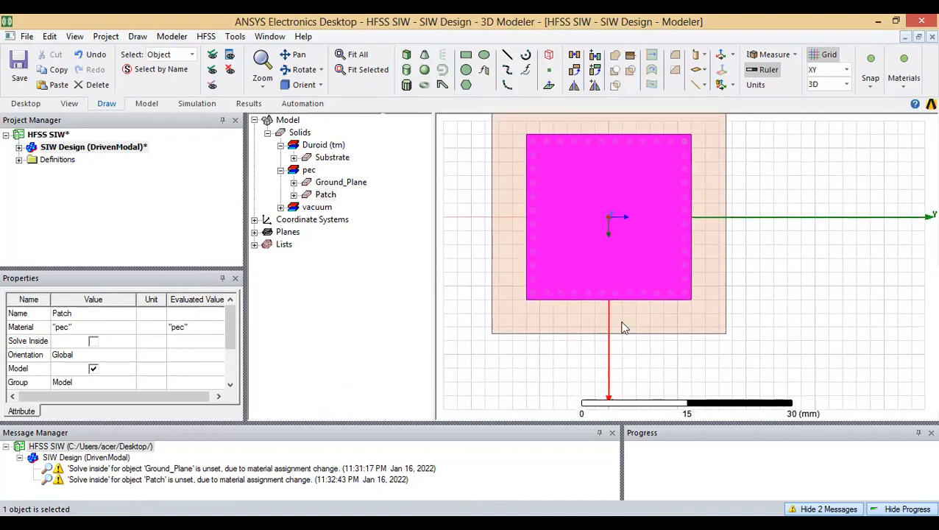
scroll(617, 312, "up", 4)
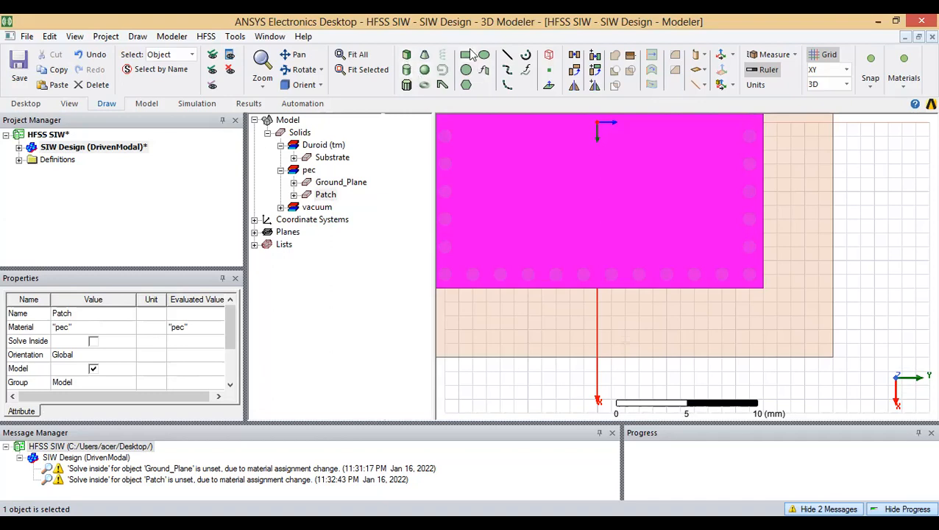
left_click(406, 55)
left_click(581, 290)
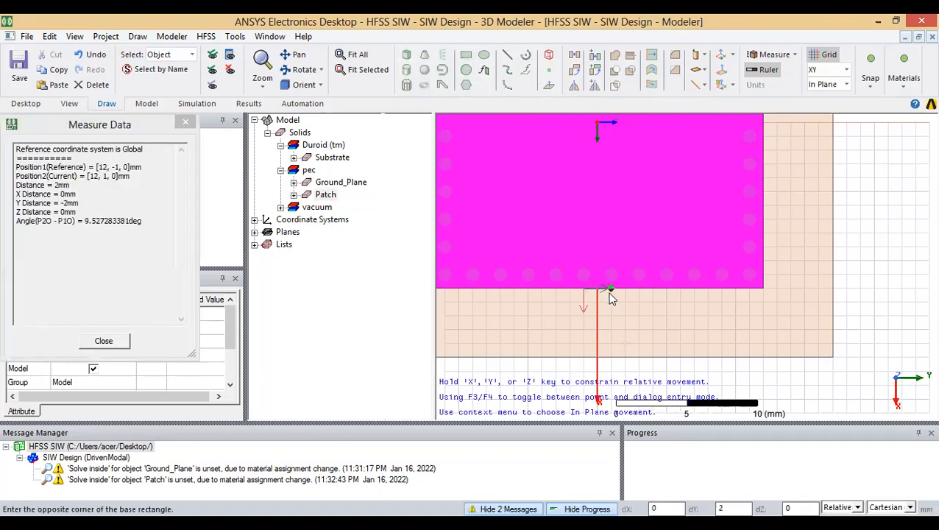
left_click(611, 359)
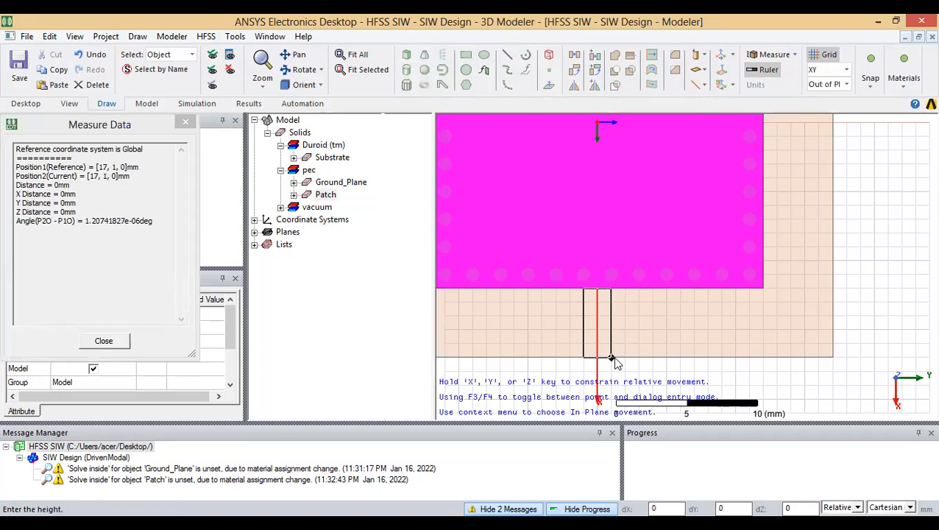
left_click(612, 358)
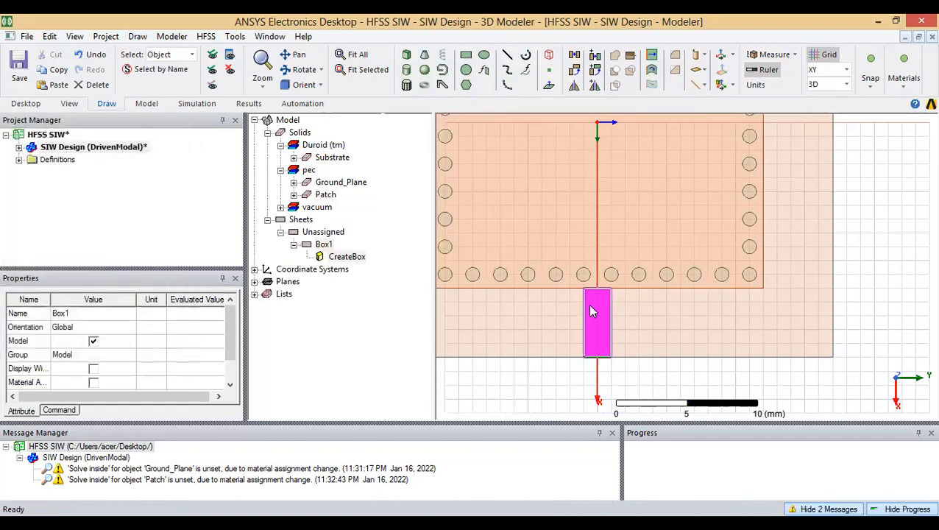
Step: Rename the new flat box as Feed_Line
double_click(324, 244)
left_click(363, 196)
type("Feed_Line")
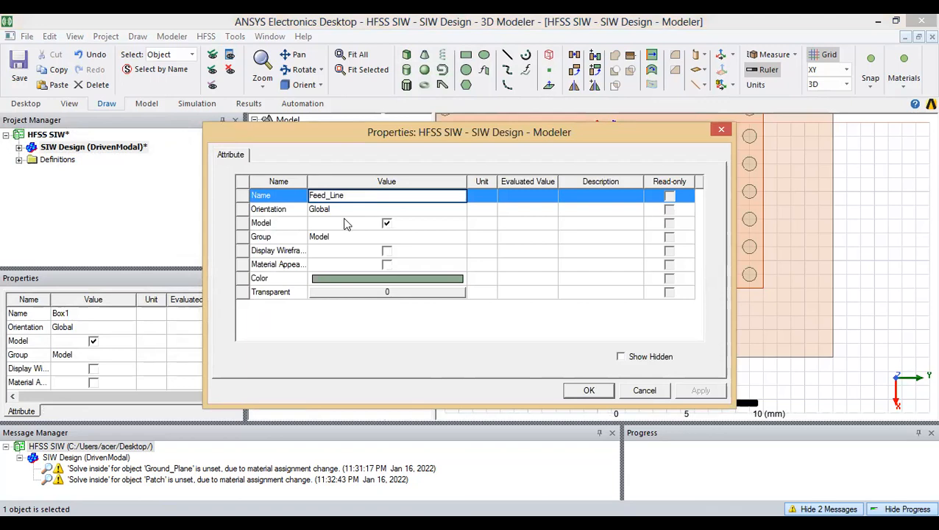
left_click(588, 390)
Step: Set the Z coordinate of Feed_Line's position to 0.787 mm, keeping 12 in X and -1 in Y
left_click(293, 244)
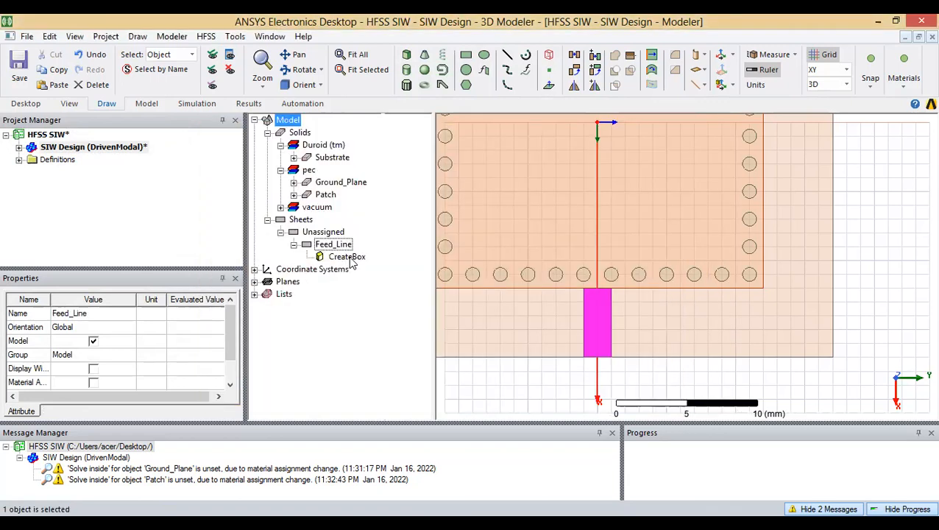
left_click(347, 256)
double_click(351, 259)
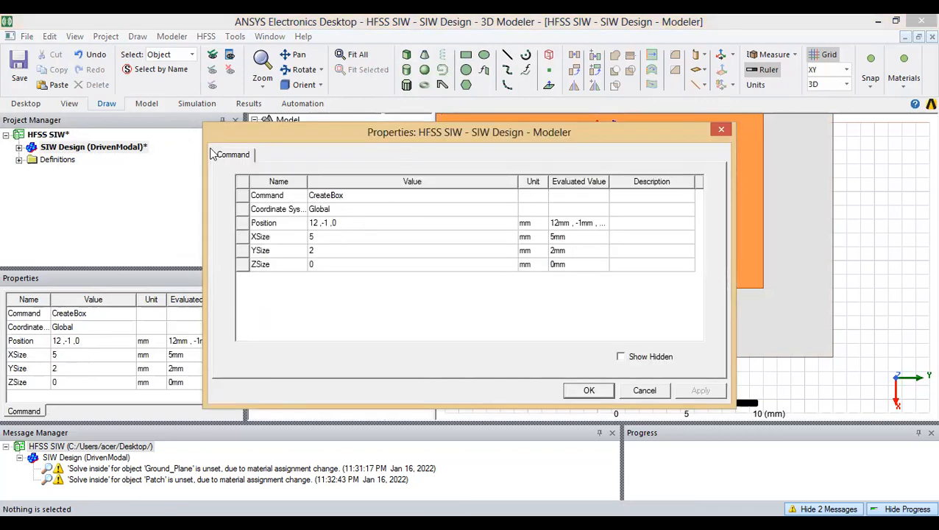
left_click_drag(314, 146, 196, 155)
left_click(234, 231)
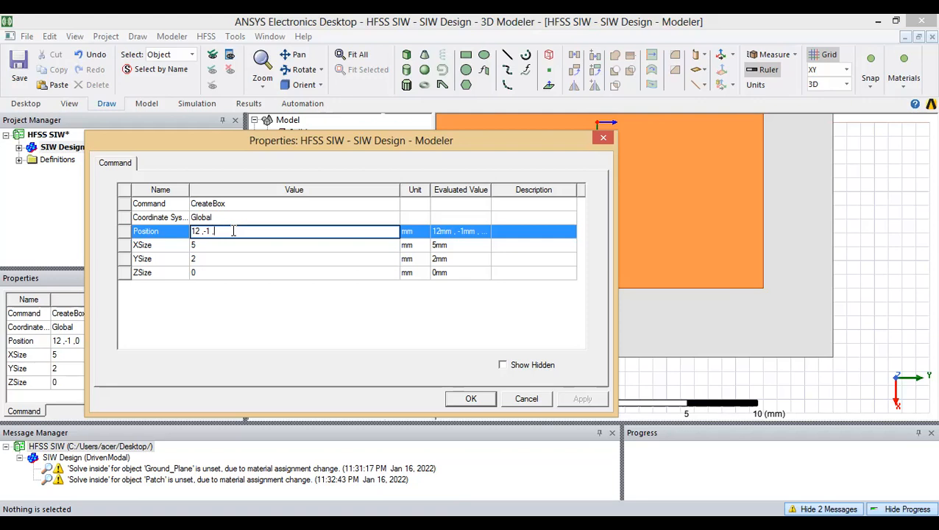
type("0.787mm")
left_click(274, 331)
left_click(582, 398)
left_click(471, 399)
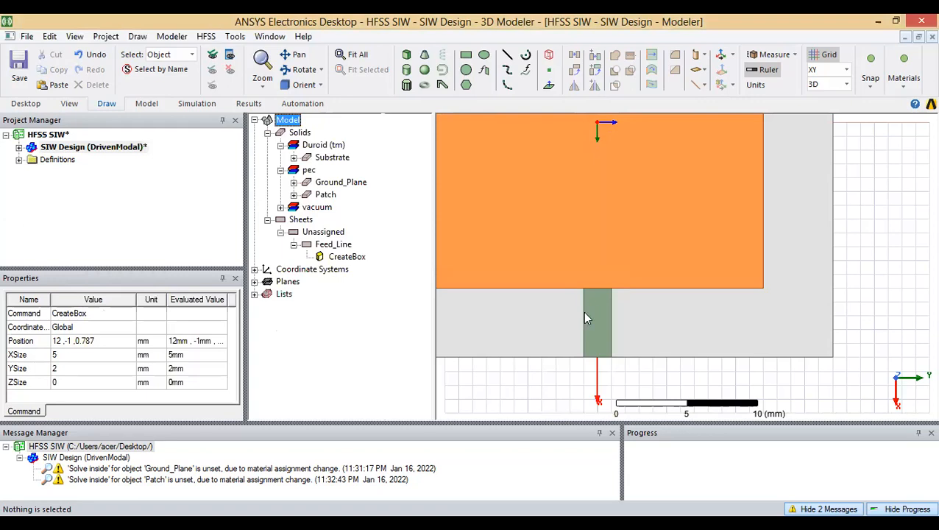
Step: Set Feed_Line's YSize to 2.33 mm
left_click(601, 312)
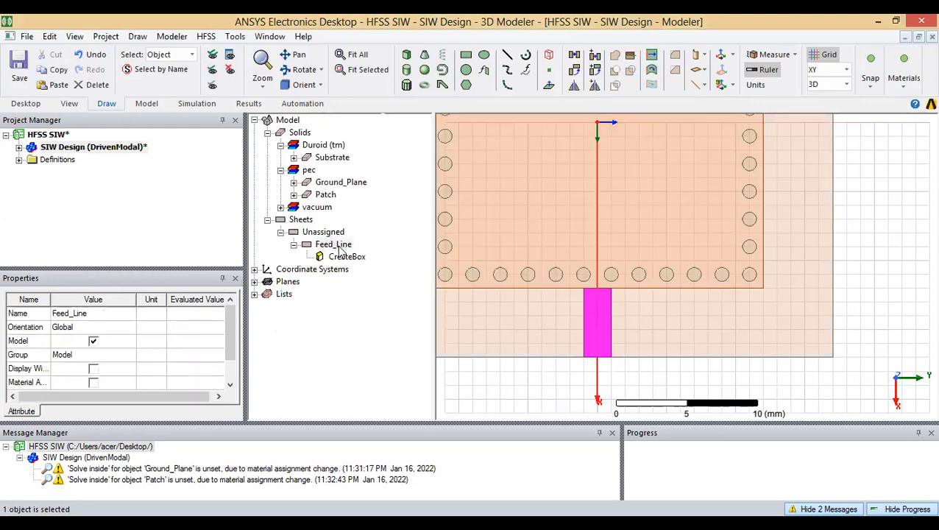
left_click(344, 256)
double_click(344, 256)
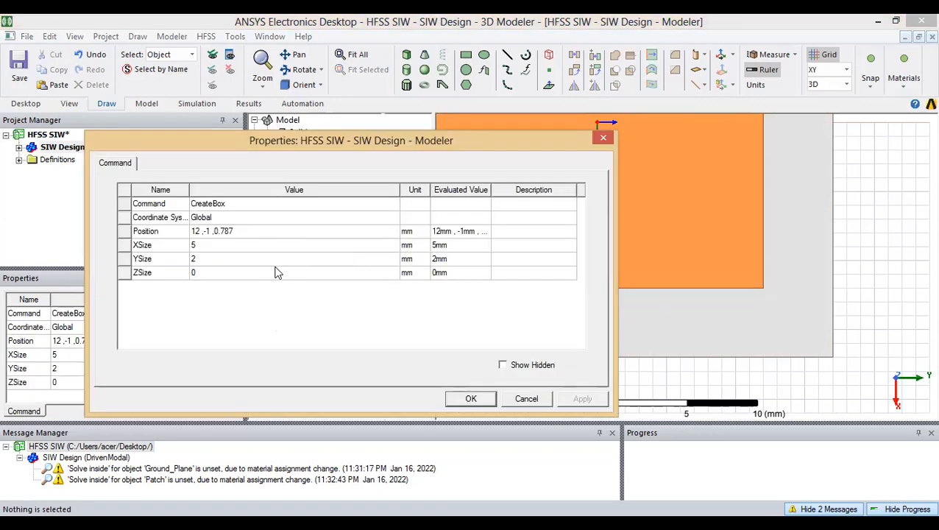
left_click(259, 258)
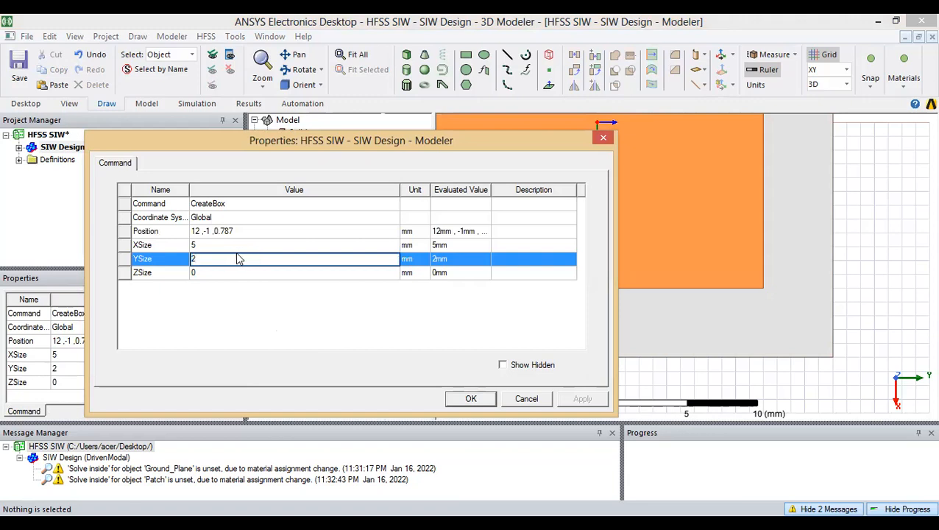
type(".33")
Step: Set the Y coordinate of Feed_Line's position to -1.165 mm and apply the box changes
left_click(210, 231)
left_click(210, 231)
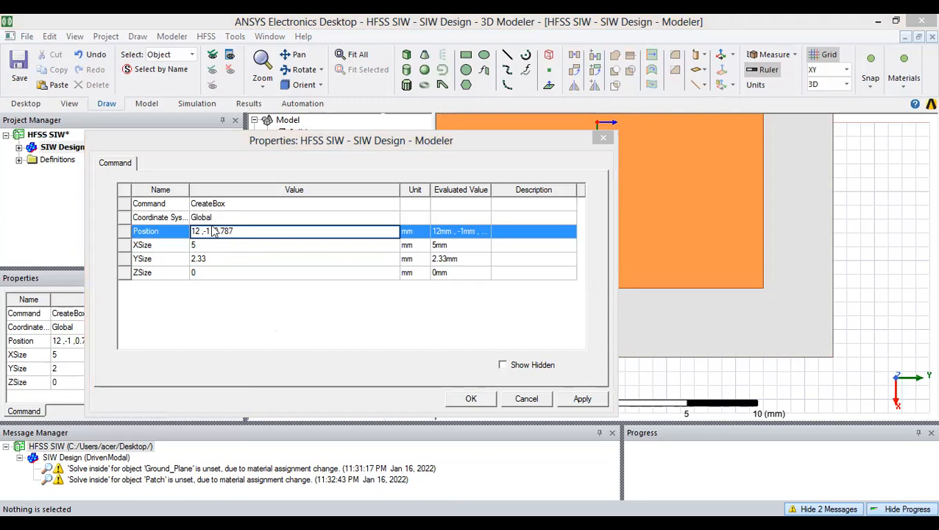
left_click(211, 231)
type(".165")
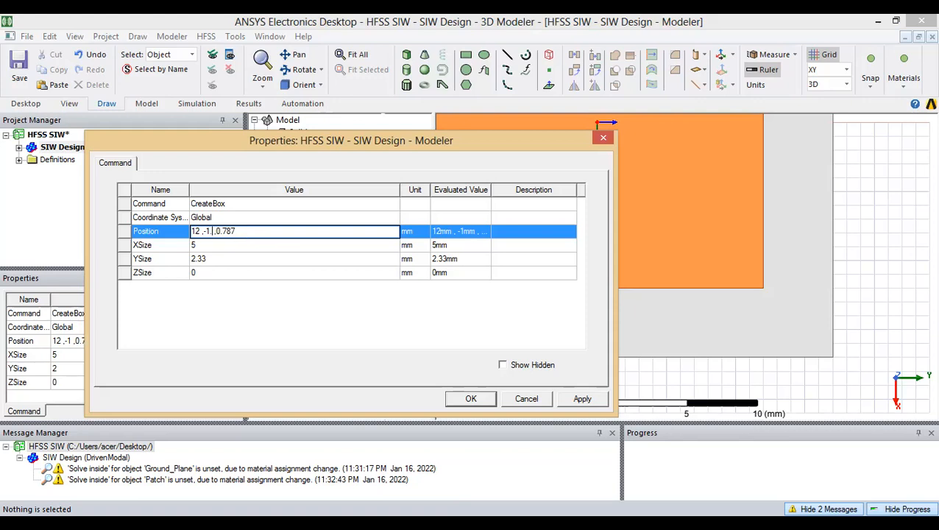
type("mm")
left_click(365, 335)
left_click(582, 398)
left_click(471, 400)
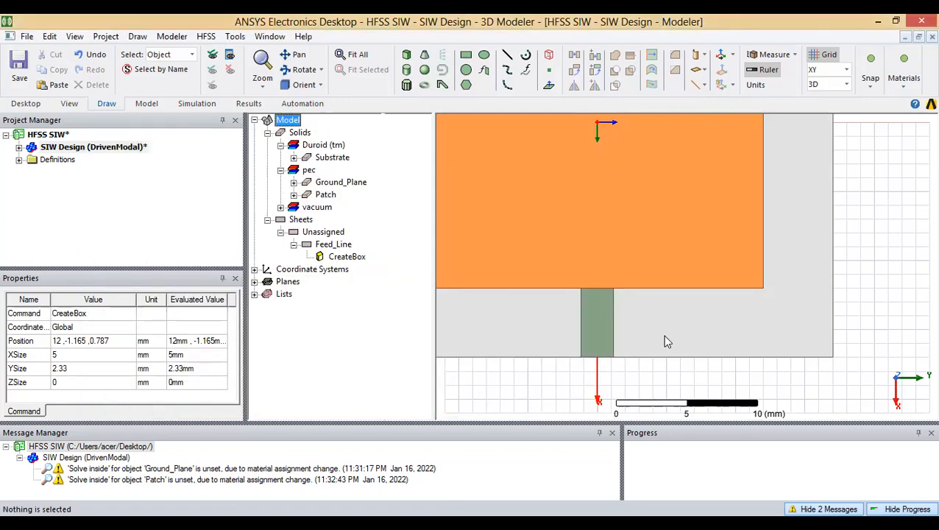
Step: Highlight the substrate, patch and other model objects in turn to examine where the feed line meets the patch
left_click(644, 332)
scroll(644, 327, "down", 4)
scroll(645, 327, "up", 2)
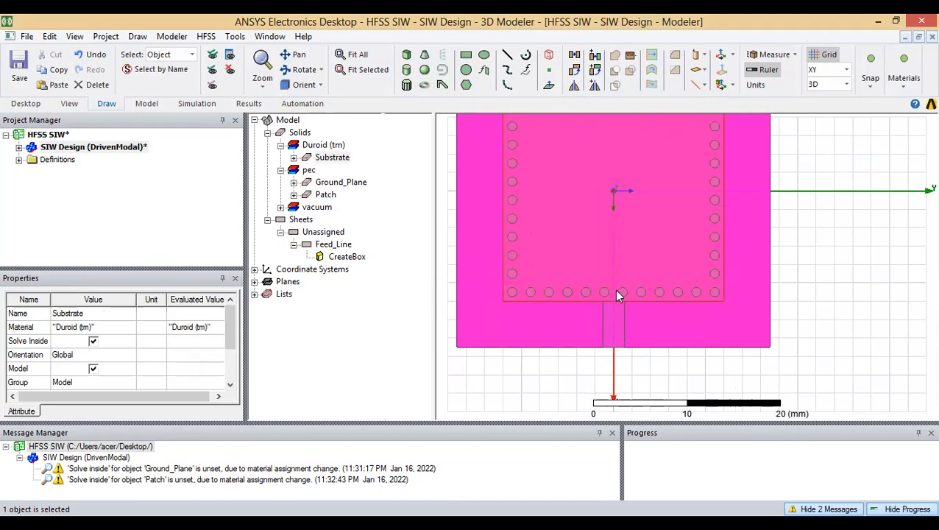
left_click(614, 298)
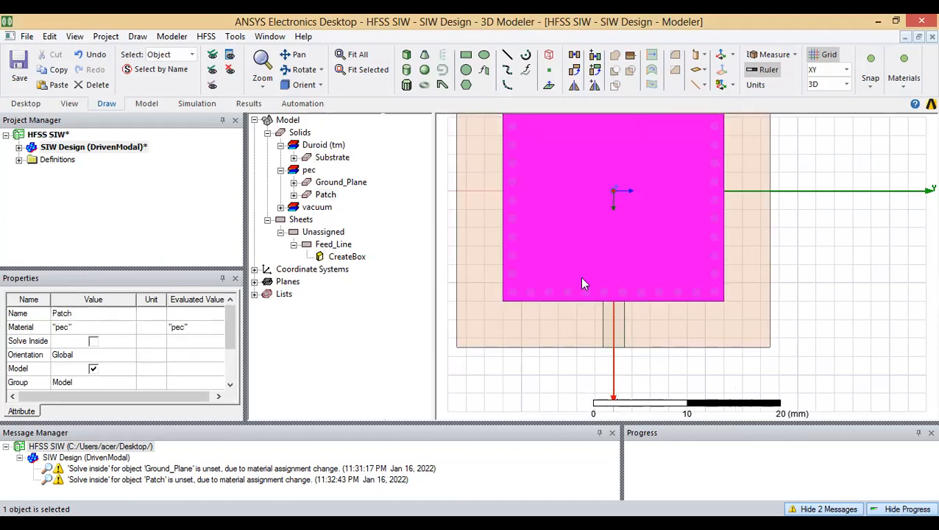
left_click(337, 246)
left_click(325, 194)
left_click(324, 183)
left_click(312, 169)
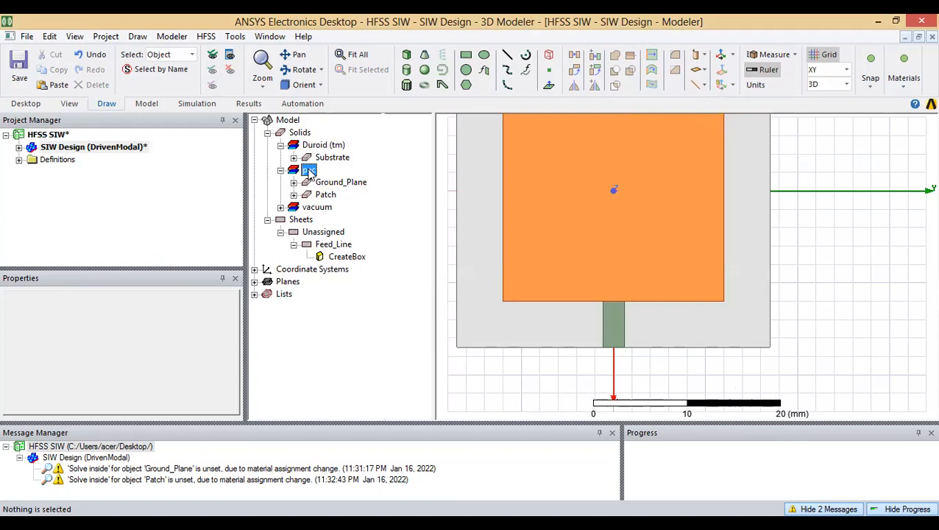
Step: Expand the vacuum material group and highlight individual vias to look for those near the feed line
left_click(280, 206)
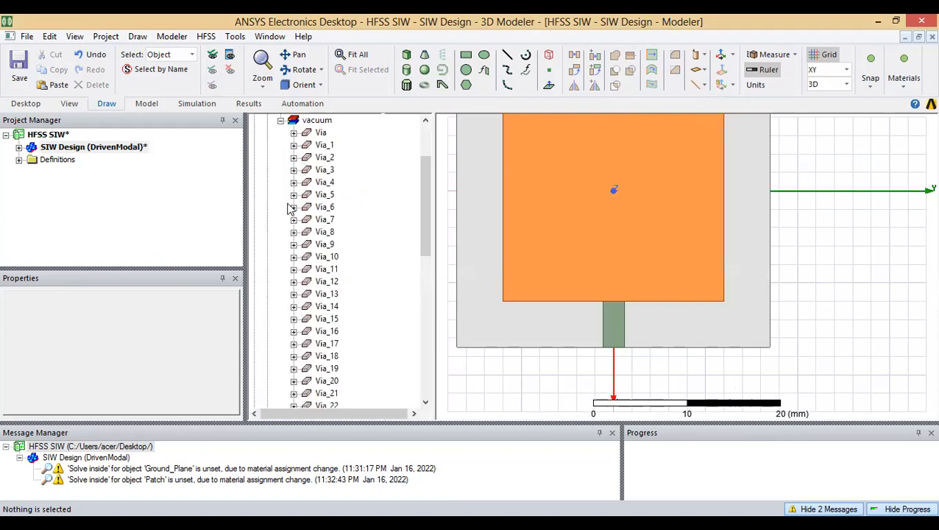
left_click(324, 220)
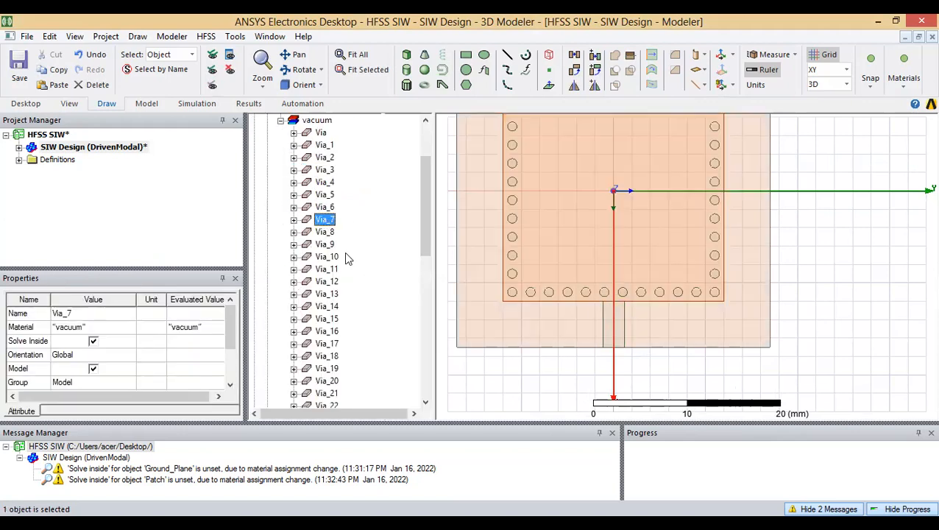
left_click(346, 253)
left_click(601, 284)
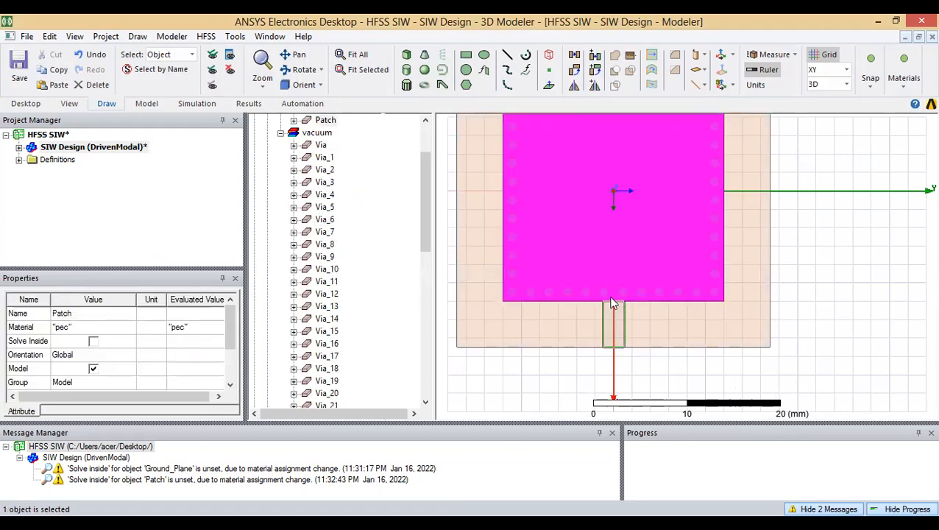
left_click(325, 256)
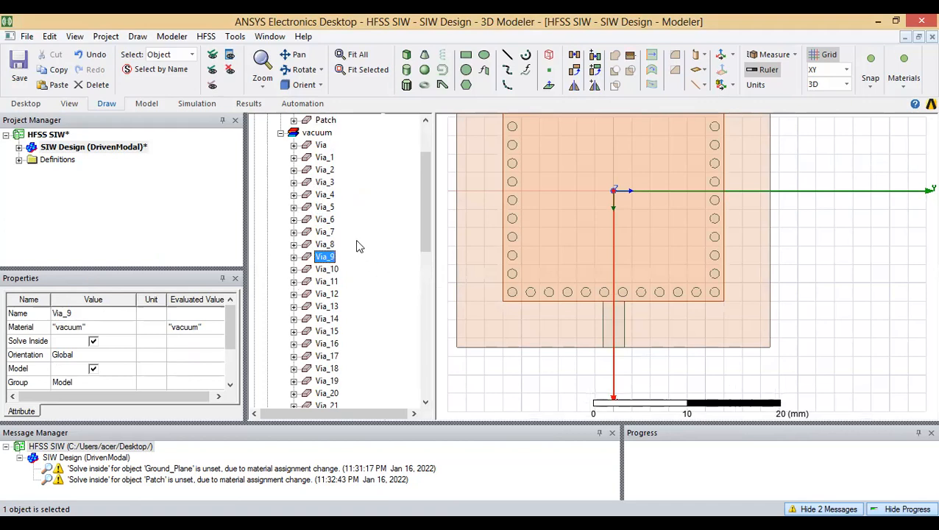
left_click(324, 156)
left_click(813, 297)
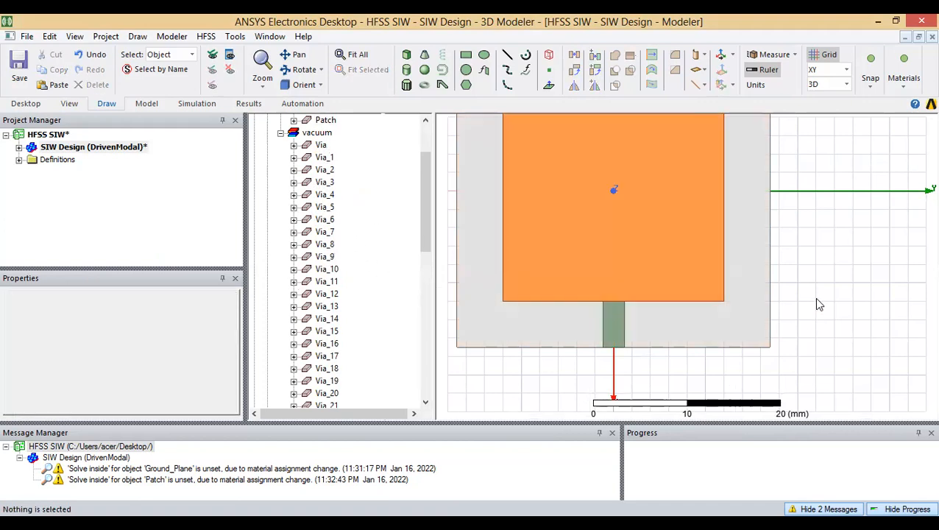
scroll(814, 297, "down", 2)
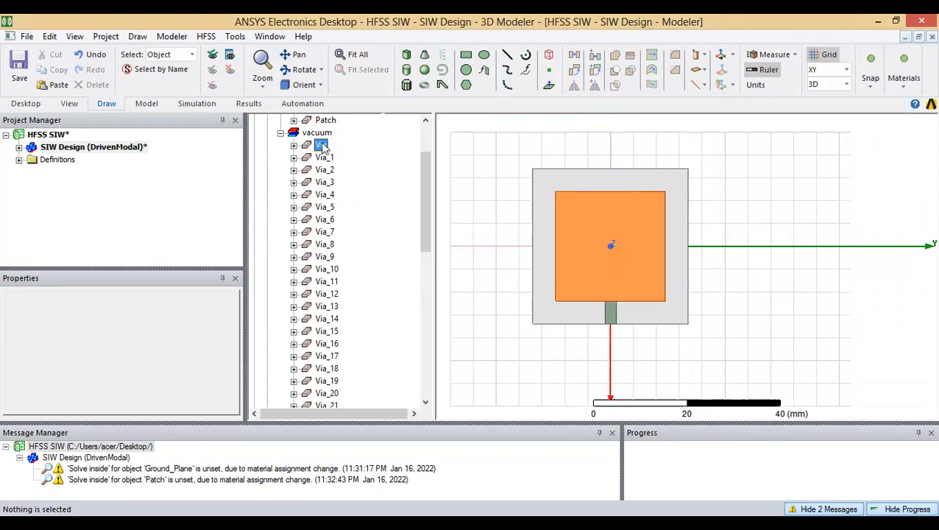
Step: Go through the vias one by one from Via to Via_10 to locate each in the via rows
left_click(321, 146)
key("Down")
key("Down")
key("Down")
key("Down")
key("Down")
key("Down")
key("Down")
key("Down")
key("Down")
key("Down")
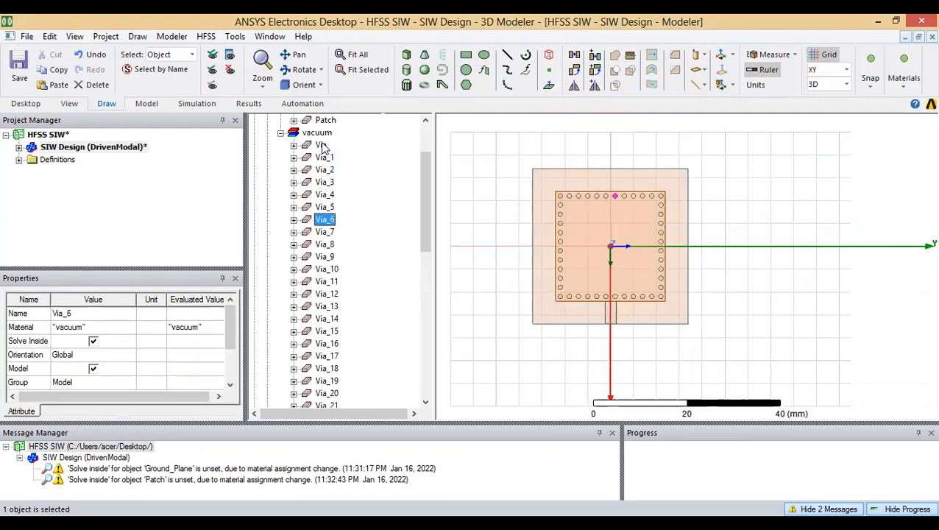
scroll(322, 146, "up", 1)
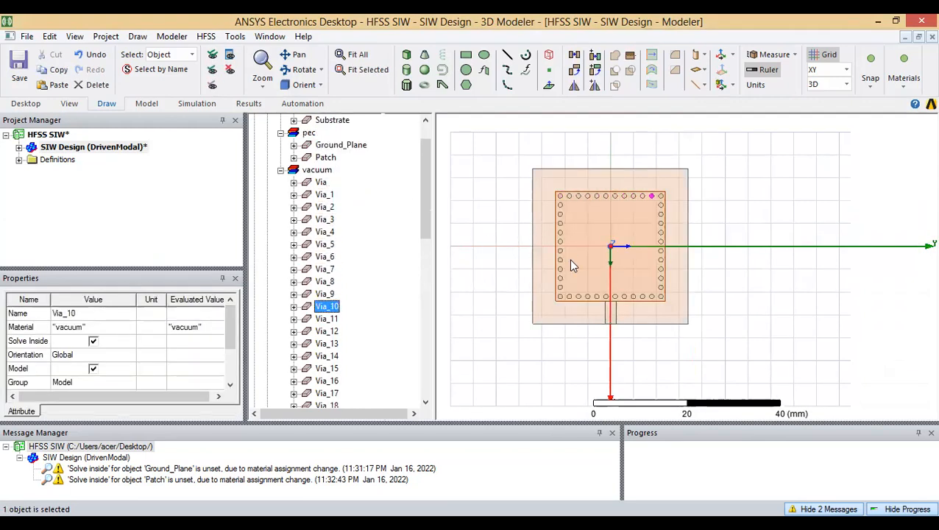
Step: Go on through the vias up to Via_22_2 to search for the ones where the feed line joins the patch
left_click(615, 262)
scroll(617, 266, "up", 3)
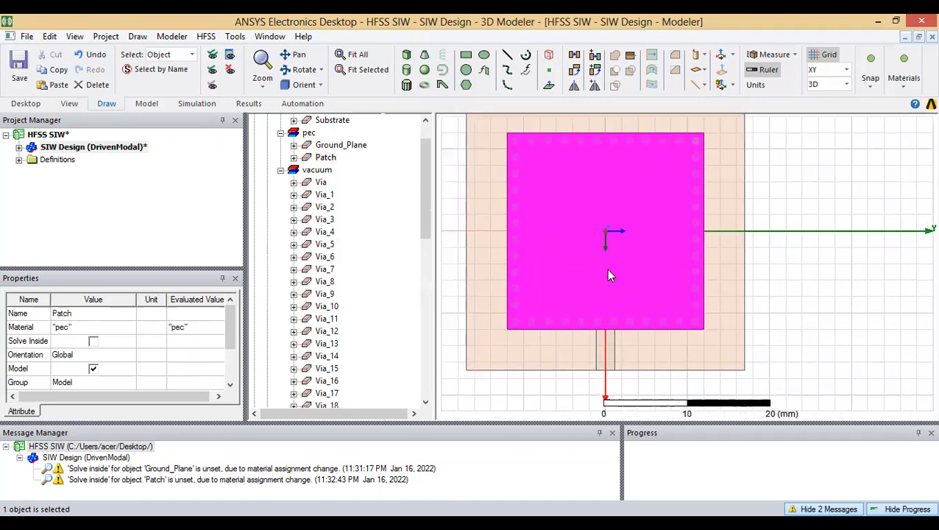
left_click(489, 377)
left_click(328, 287)
key("Down")
key("Down")
key("Down")
key("Down")
key("Down")
key("Down")
key("Down")
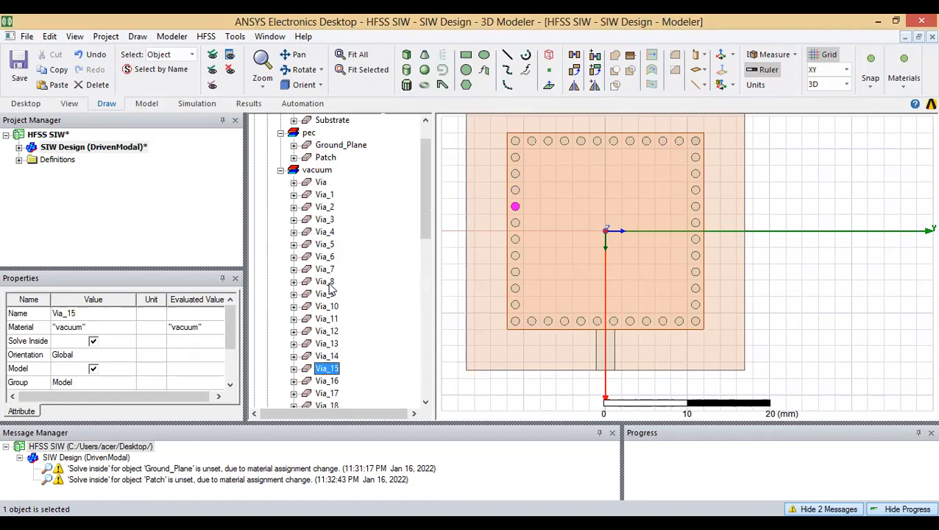
key("Down")
key("Down")
key("Down")
key("Down")
key("Down")
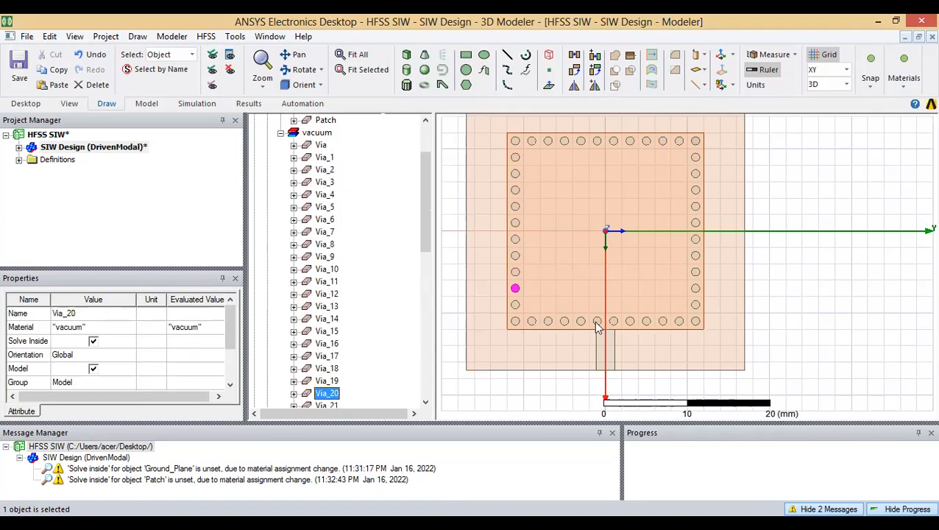
key("Down")
key("Down")
key("Down")
key("Down")
key("Down")
key("Down")
key("Down")
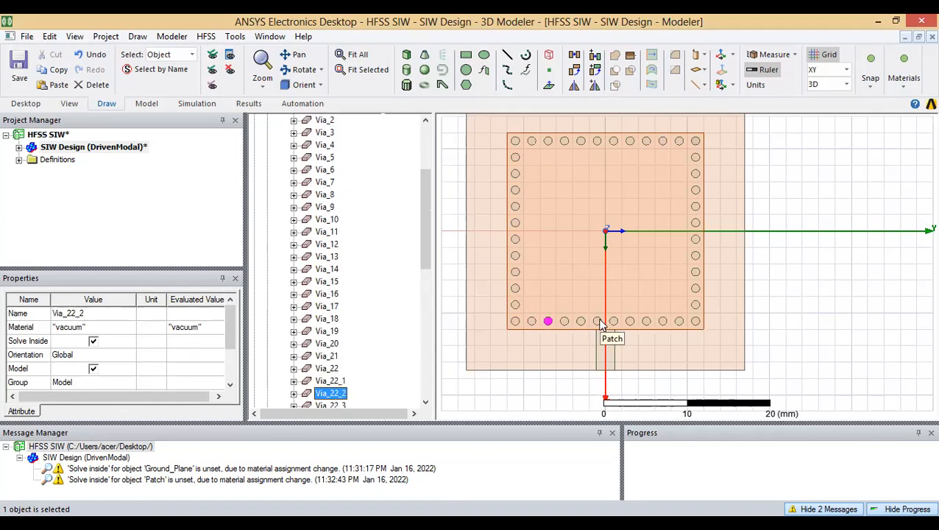
Step: Go down the via list to Via_22_5, where the feed line's edge at lower Y meets the patch, and delete it
key("Left")
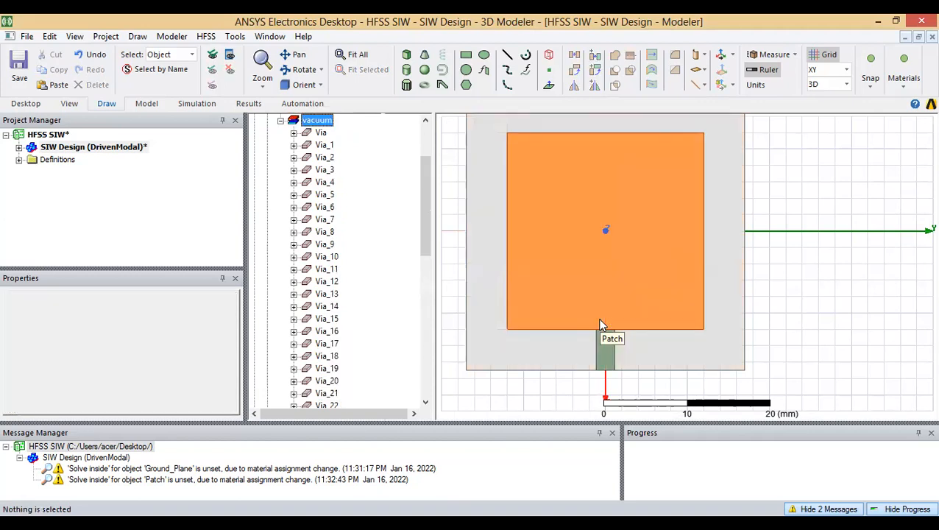
key("Up")
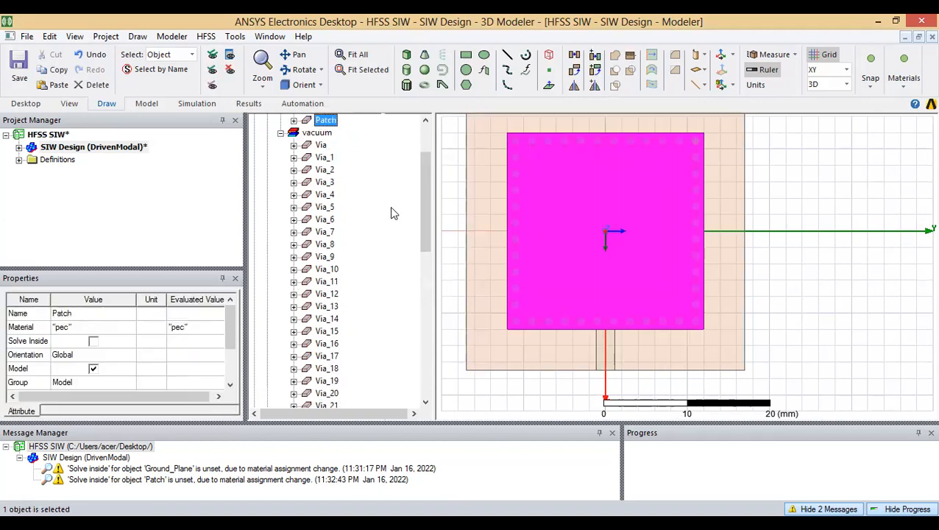
key("Down")
key("Down")
key("Down")
key("Down")
key("Down")
key("Down")
key("Down")
key("Down")
key("Down")
key("Down")
key("Down")
key("Down")
key("Down")
key("Down")
key("Down")
key("Down")
key("Down")
key("Down")
key("Down")
key("Down")
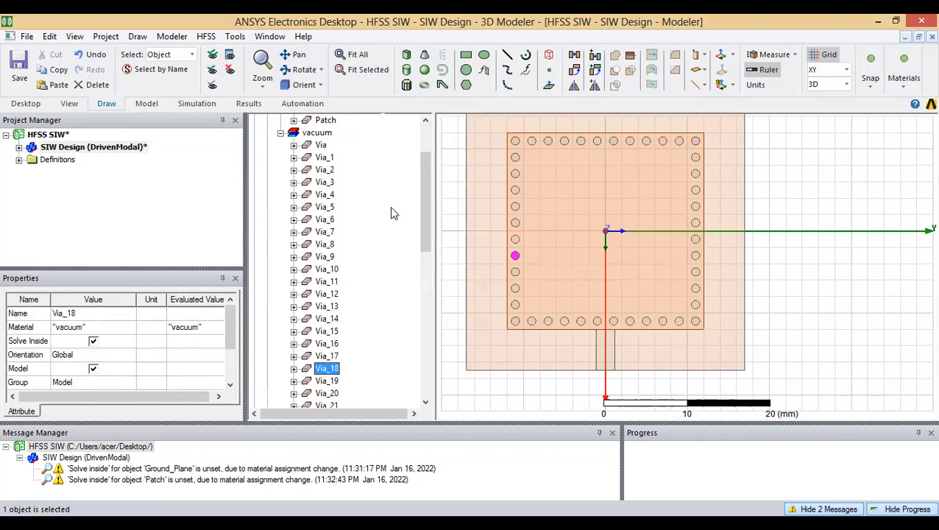
key("Down")
key("Down")
key("Down")
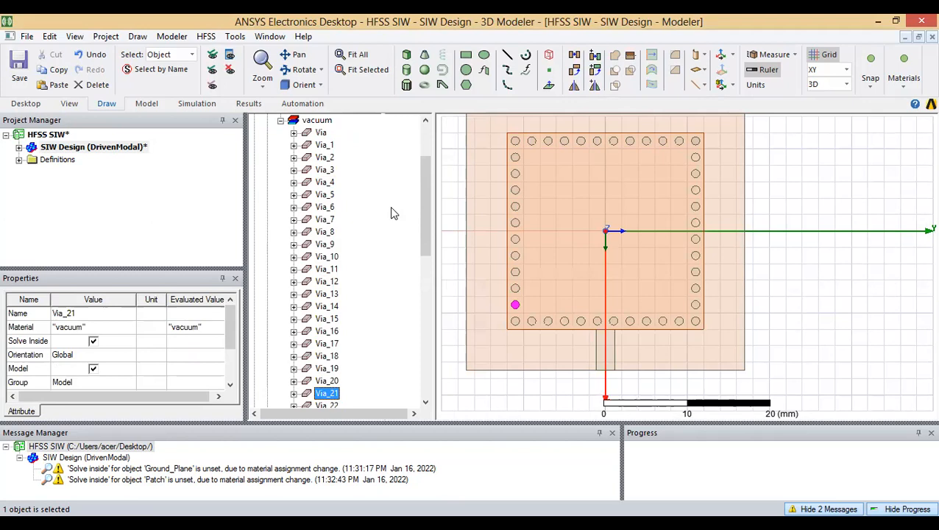
key("Down")
key("Down")
key("Down")
key("Down")
key("Down")
key("Down")
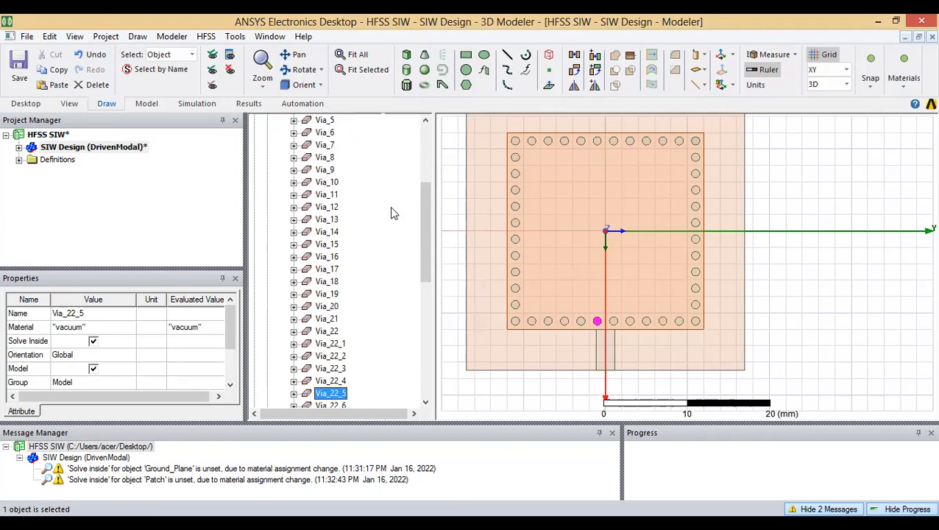
key("Delete")
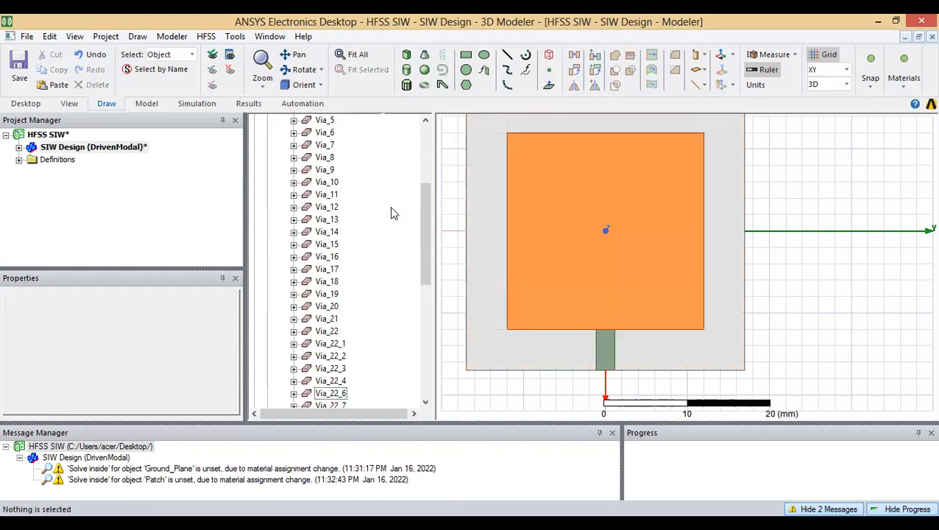
Step: Find Via_22_6, the other via where the feed line meets the patch, and delete it
left_click(331, 318)
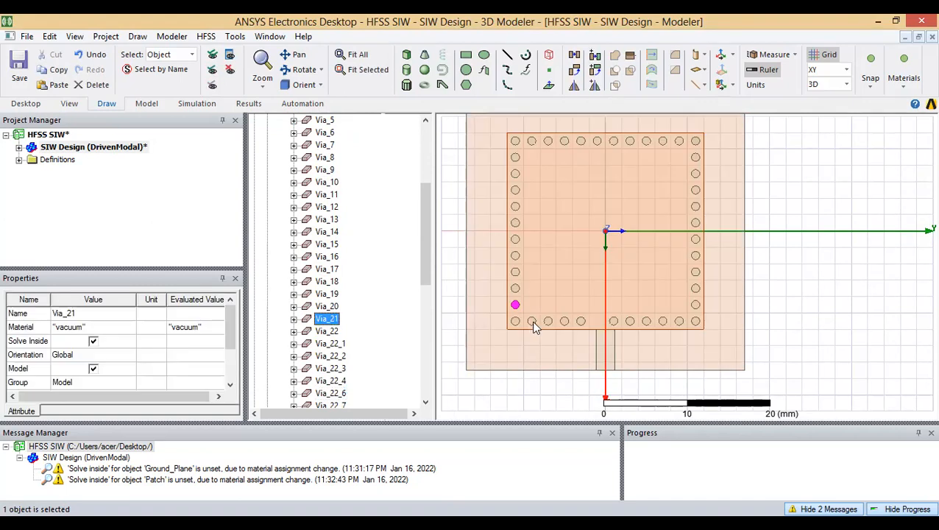
left_click(579, 326)
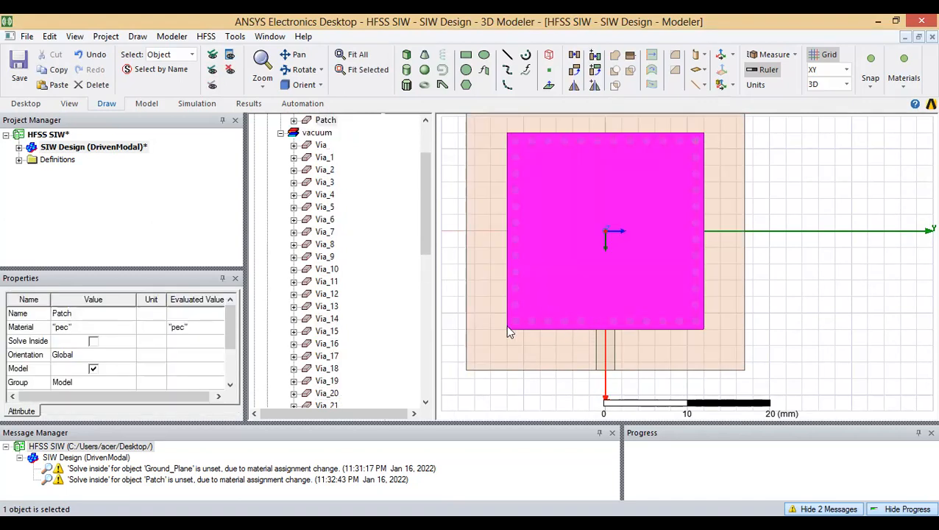
left_click(326, 356)
key("Down")
key("Down")
key("Down")
key("Down")
key("Down")
key("Down")
key("Down")
key("Down")
key("Down")
key("Down")
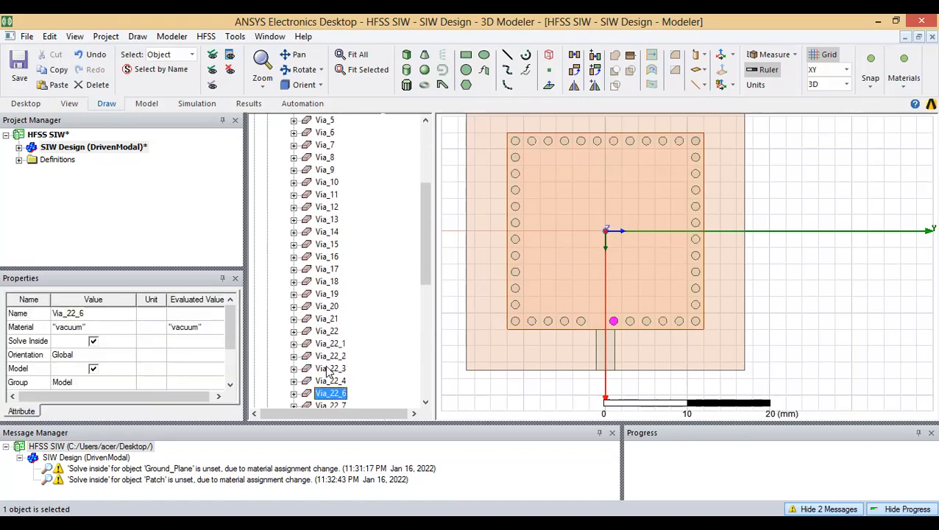
key("Delete")
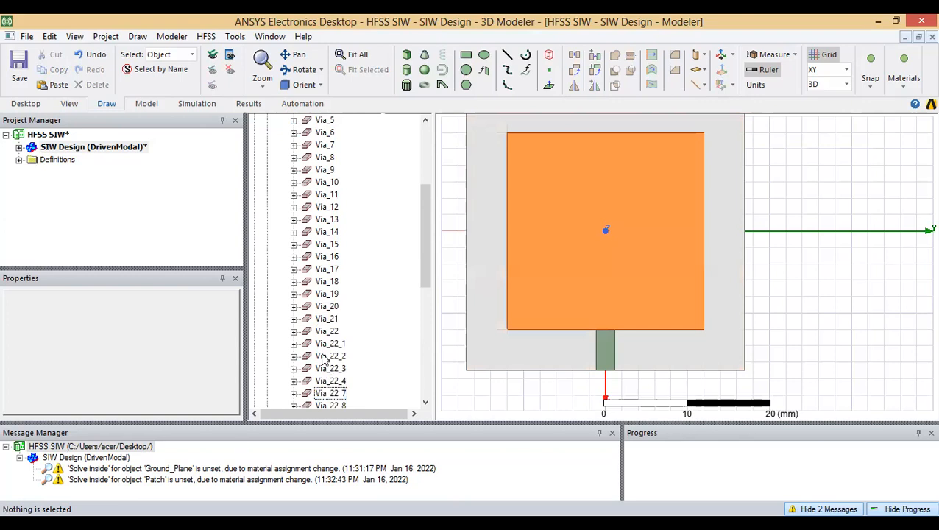
Step: Highlight several remaining vias, such as Via_22_1, Via_10 and Via_9, to examine their positions around the patch
left_click(339, 344)
left_click_drag(427, 262, 427, 214)
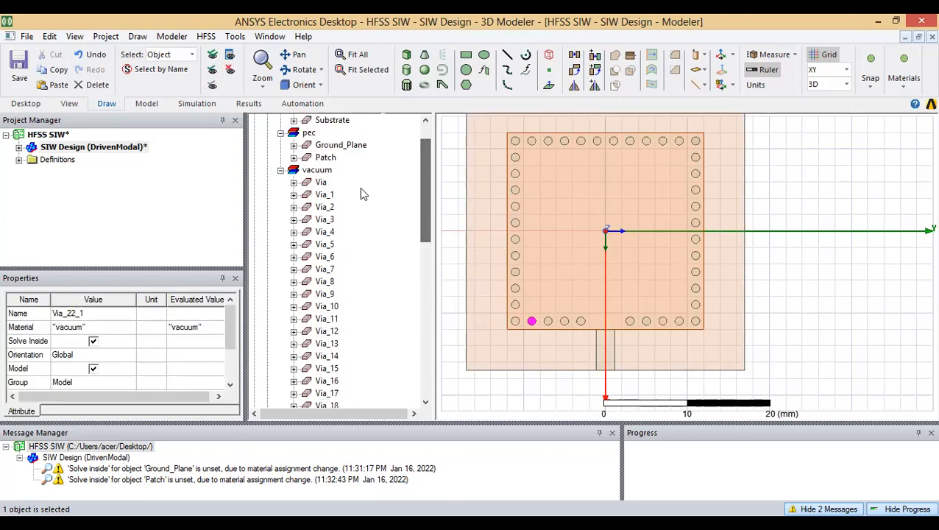
left_click(322, 183)
left_click(324, 219)
left_click(329, 246)
left_click(326, 306)
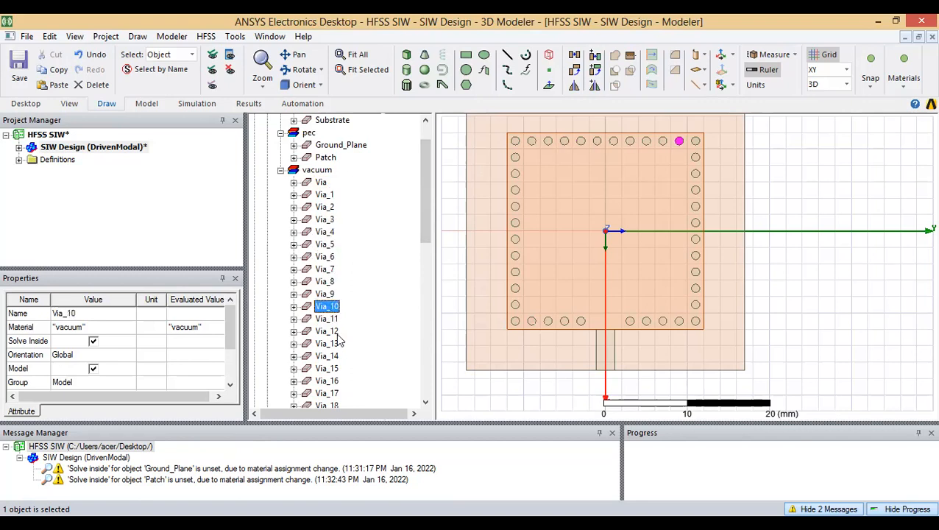
left_click(327, 343)
left_click(324, 294)
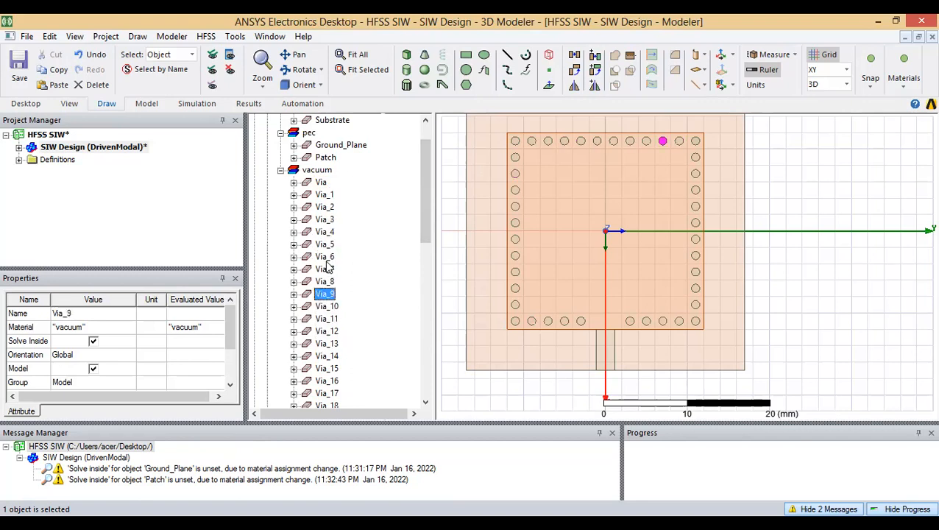
left_click(320, 182)
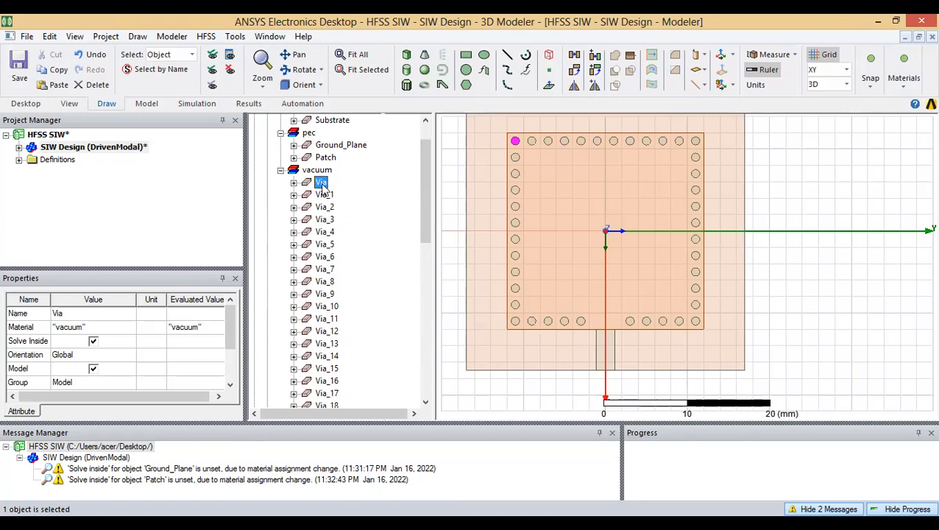
left_click_drag(427, 182, 425, 340)
left_click(294, 306)
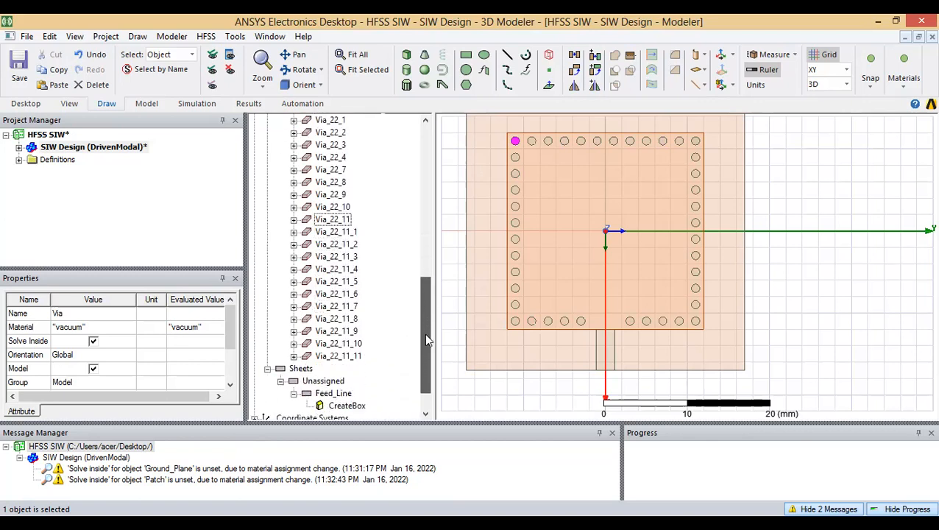
left_click(346, 357, "shift")
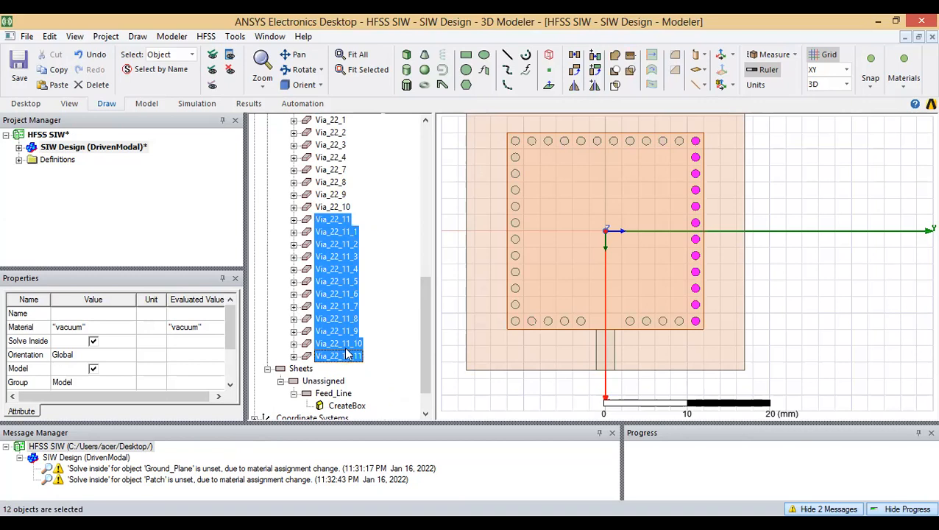
left_click(345, 211, "shift")
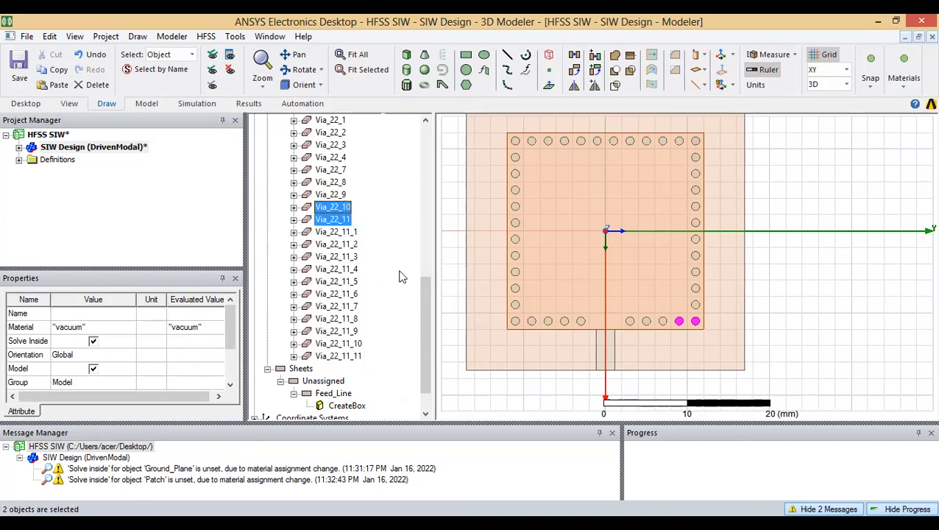
Step: Select all remaining vias from Via_22_11_11 up to Via, unite them into one object, and save the project
left_click(343, 286)
left_click(353, 359)
left_click_drag(417, 349, 419, 213)
left_click(319, 157, "shift")
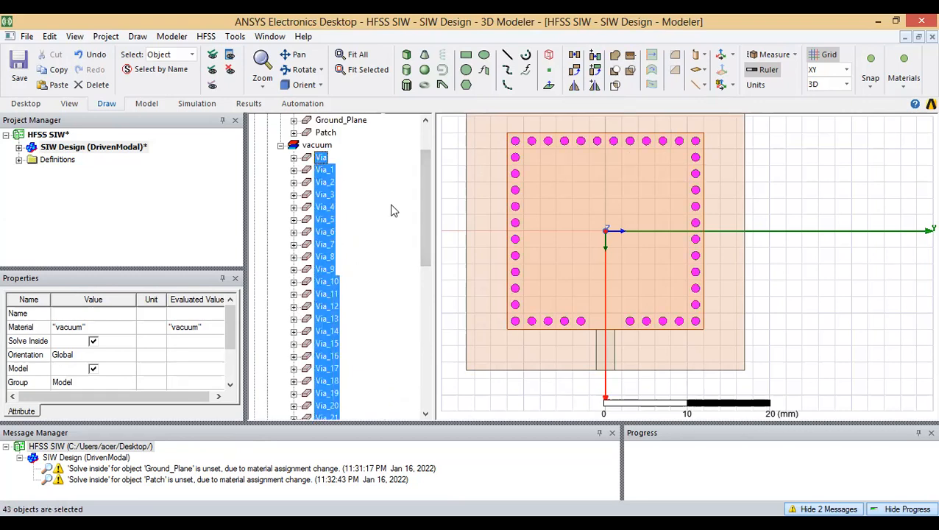
left_click(613, 56)
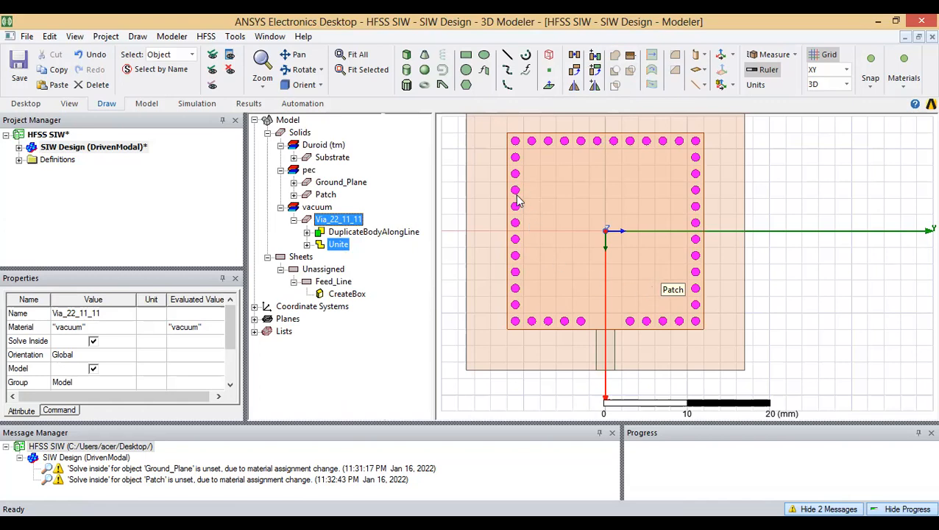
left_click_drag(552, 303, 624, 331, "alt")
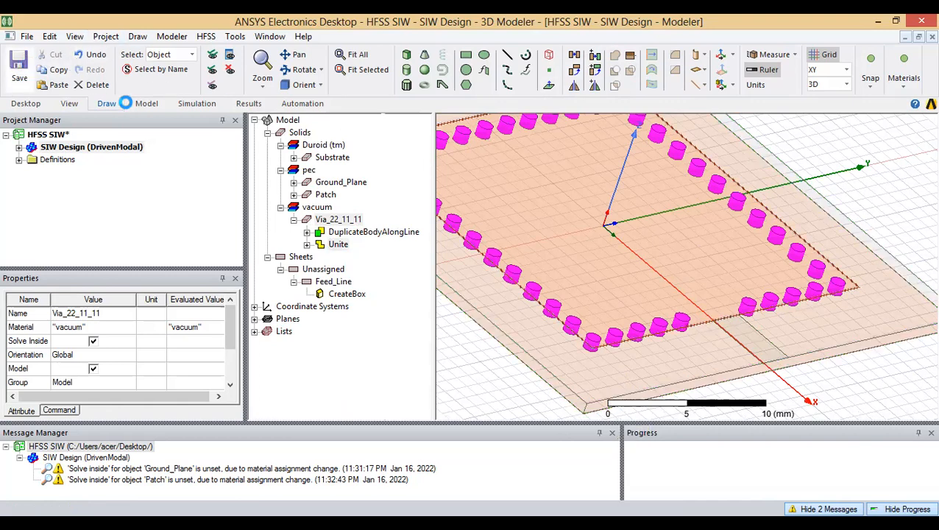
key("ctrl+s")
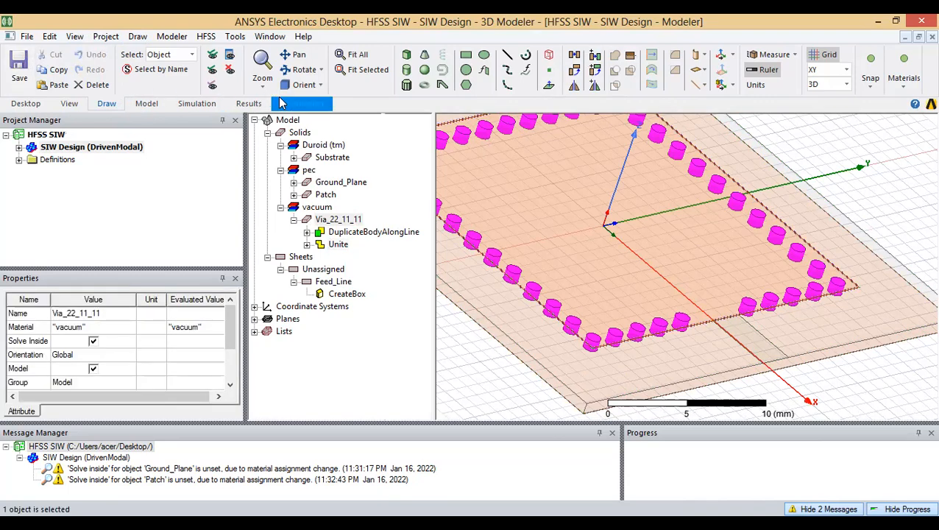
Step: Run a validation check on the SIW design and clear the design's messages
left_click(208, 105)
left_click(250, 67)
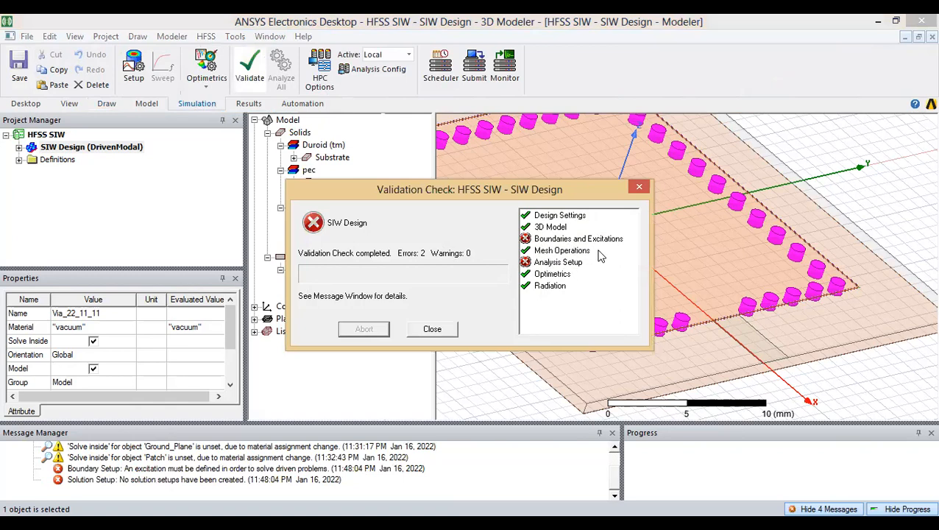
left_click(439, 333)
right_click(336, 375)
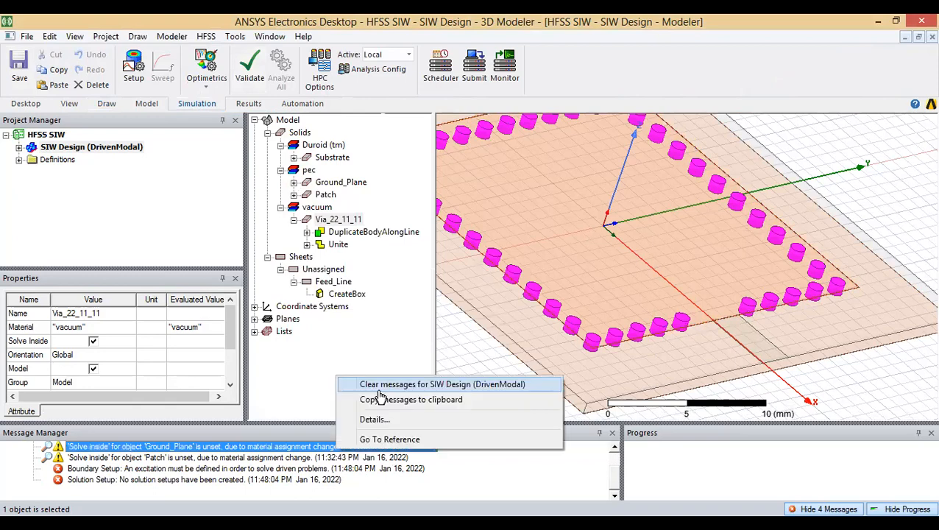
left_click(368, 383)
Step: Look at the feed line's outer end and set the drawing plane to YZ
left_click(743, 353)
scroll(748, 352, "down", 5)
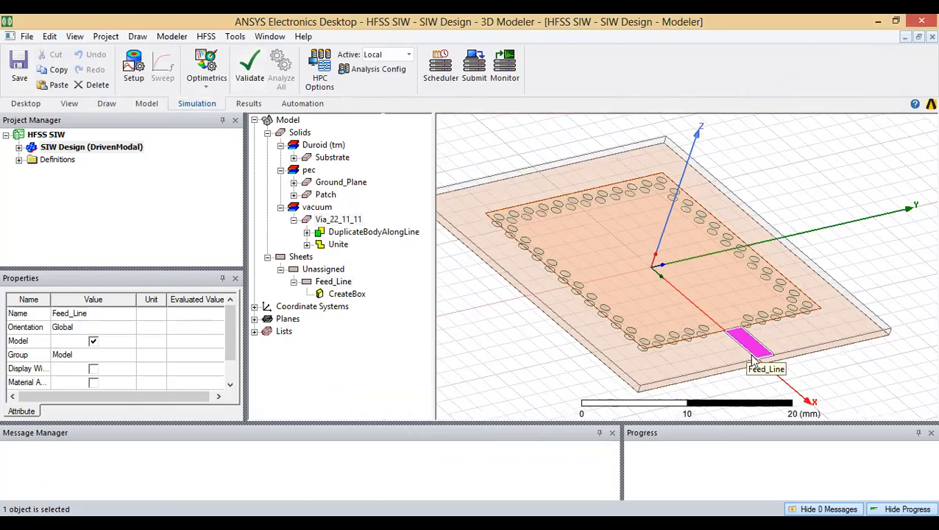
left_click_drag(749, 352, 654, 315, "alt")
scroll(724, 351, "up", 6)
left_click(26, 103)
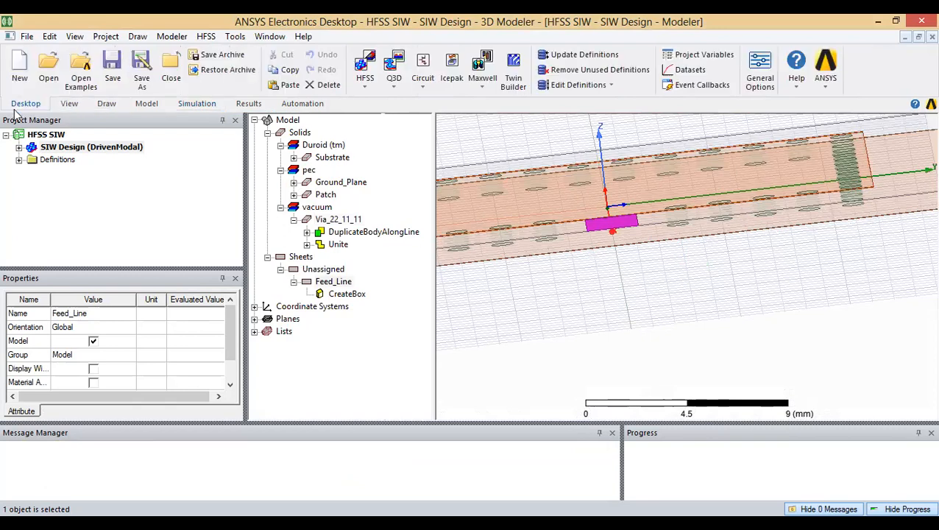
left_click(143, 104)
left_click(107, 103)
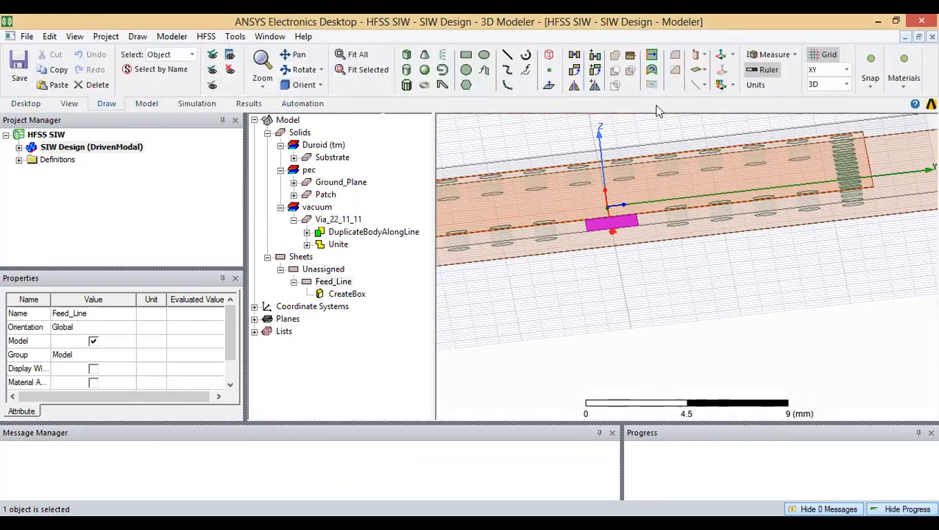
left_click(846, 70)
left_click(827, 95)
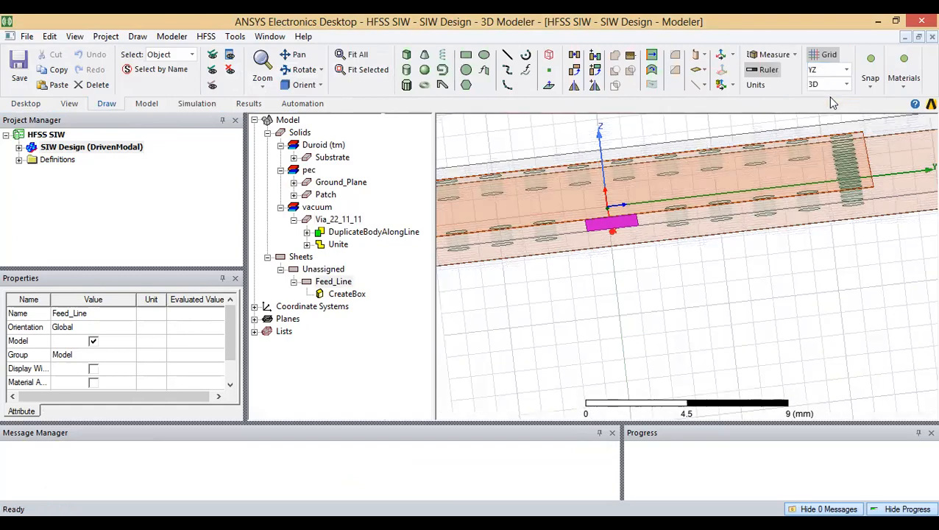
Step: Draw a YZ rectangle from the feed line's outer corner at 17, -1.165, 0.787 mm, sized 2.165 mm in Y and -0.787 mm in Z
left_click_drag(617, 229, 680, 308, "alt")
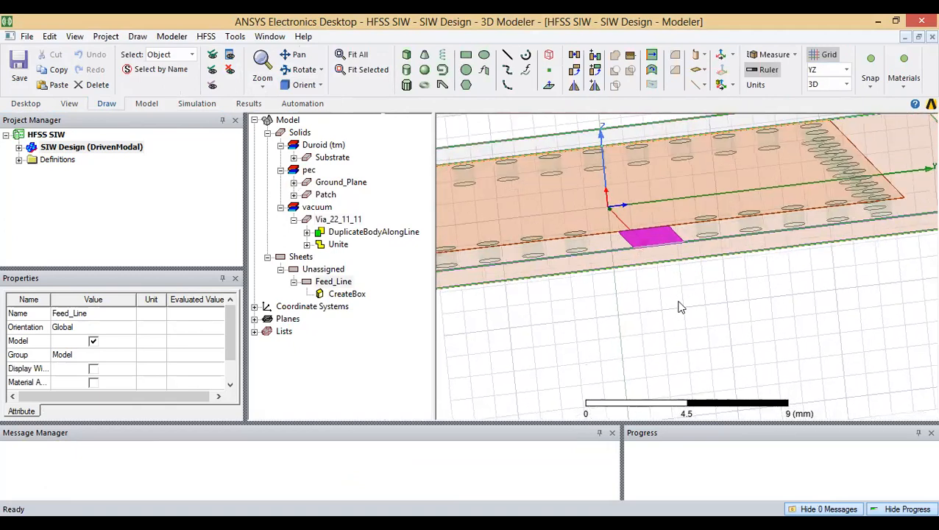
left_click(466, 56)
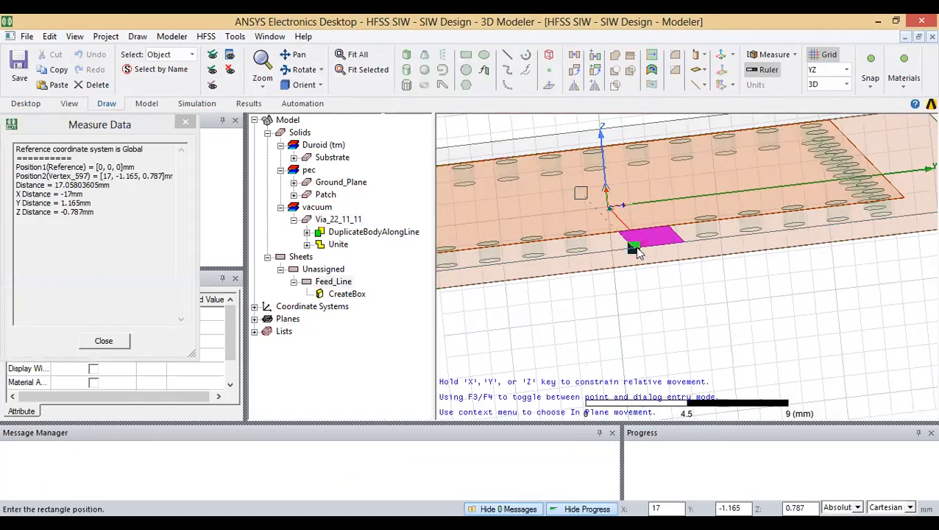
left_click(633, 245)
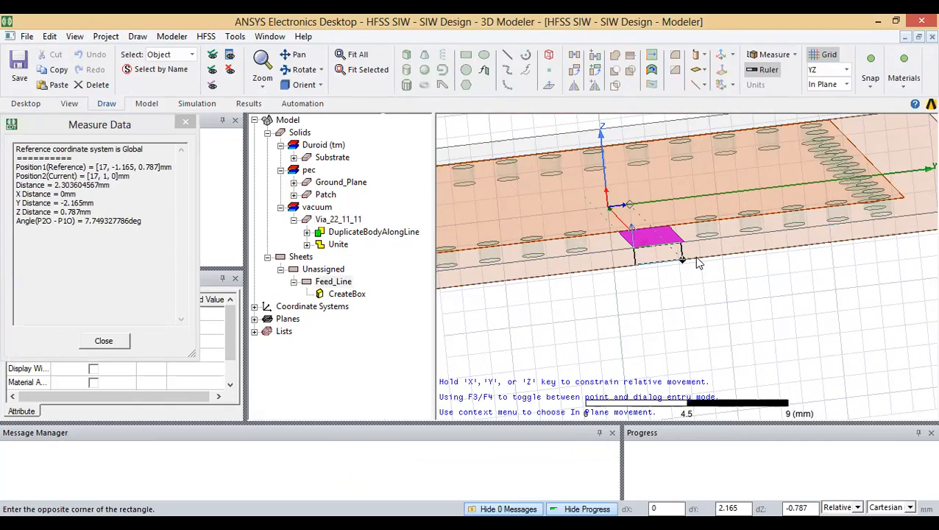
left_click(684, 260)
left_click_drag(691, 262, 712, 294, "alt")
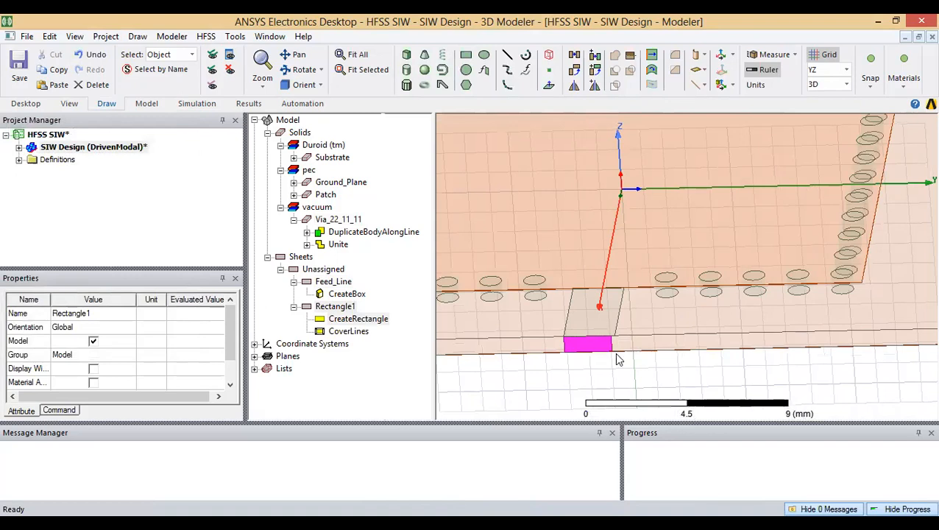
Step: Open the creation properties of the rectangle at the feed line's end
double_click(353, 320)
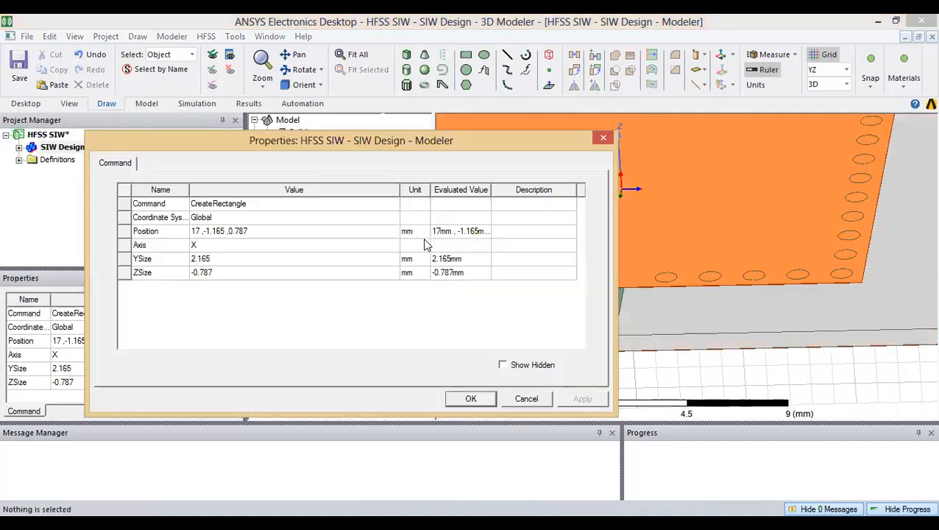
Step: Copy the X and Y coordinates from the position of the Feed_Line box
key("Escape")
left_click(350, 295)
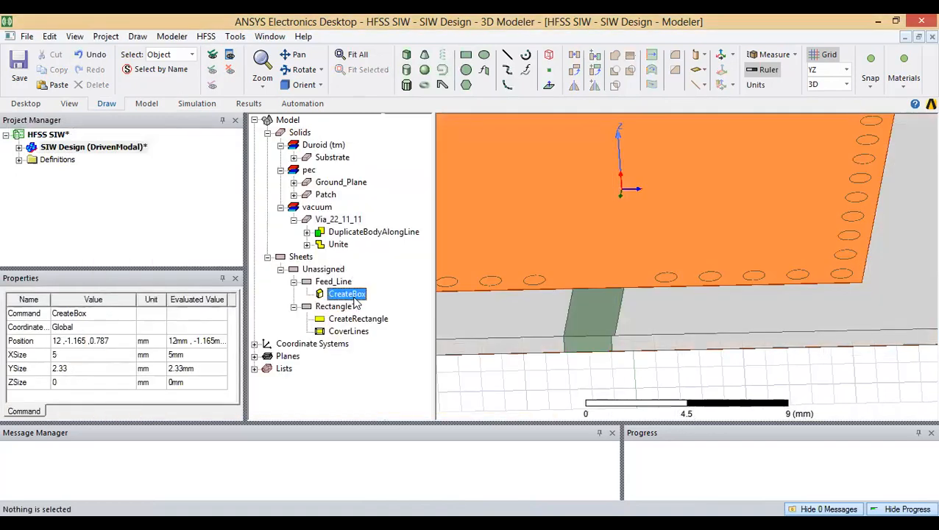
double_click(353, 297)
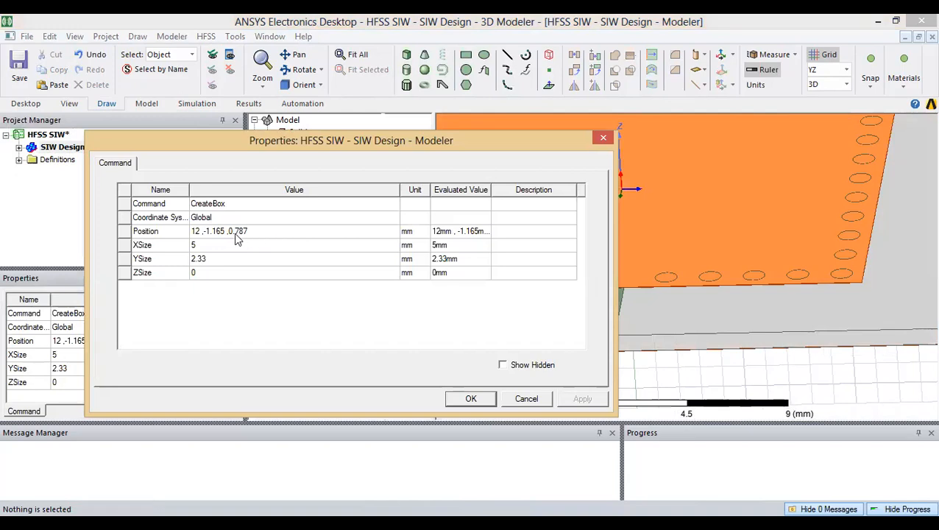
left_click(227, 233)
left_click(229, 232)
left_click_drag(226, 232, 163, 235)
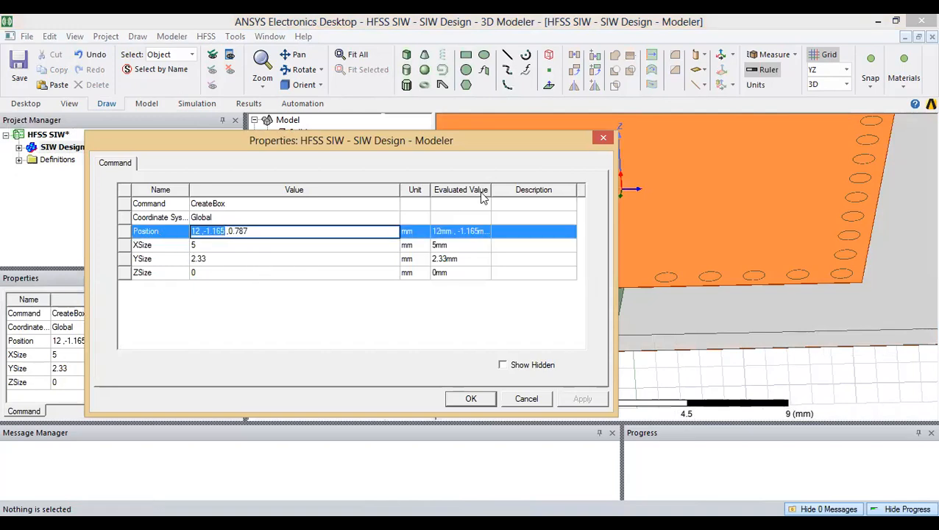
left_click(603, 137)
Step: Set the position of Rectangle1 to 12, -1.165, 0 mm
double_click(358, 318)
left_click(226, 232)
left_click(228, 233)
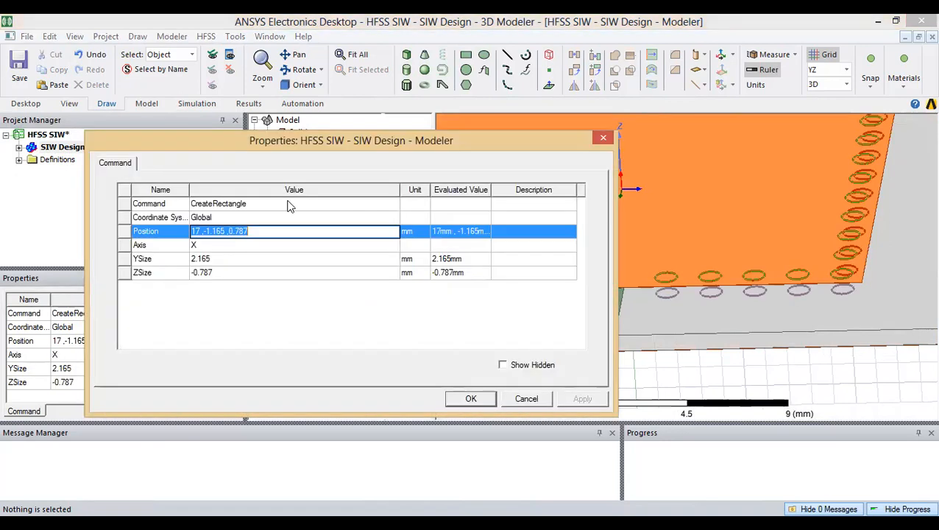
left_click_drag(335, 143, 271, 142)
type("12 ,-1.165")
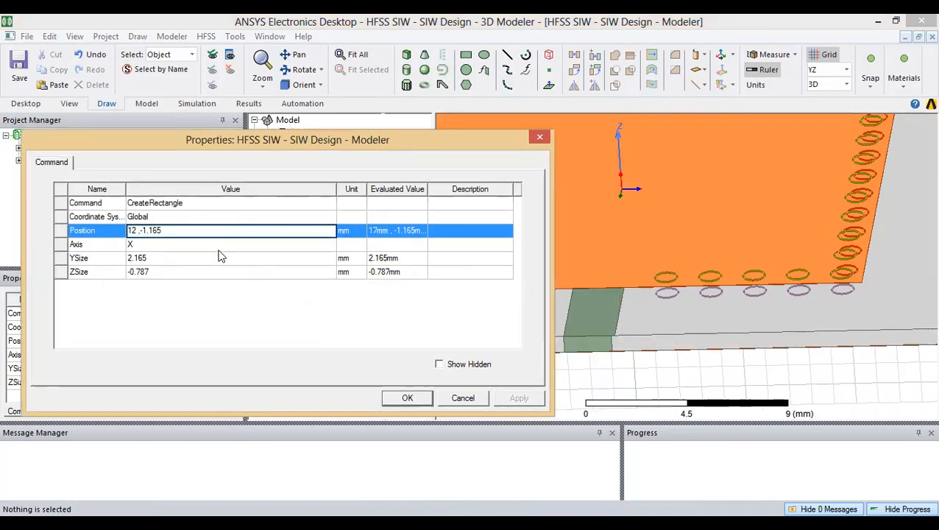
type(",0")
Step: Set Rectangle1's YSize to 2.33 mm and its ZSize to 0.787 mm, and accept the changes
left_click(167, 258)
type("2.33")
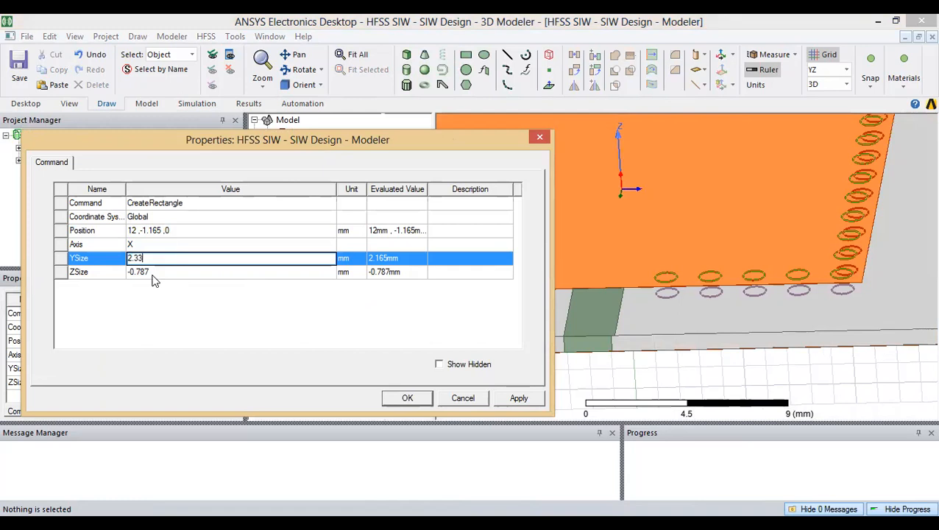
left_click(155, 272)
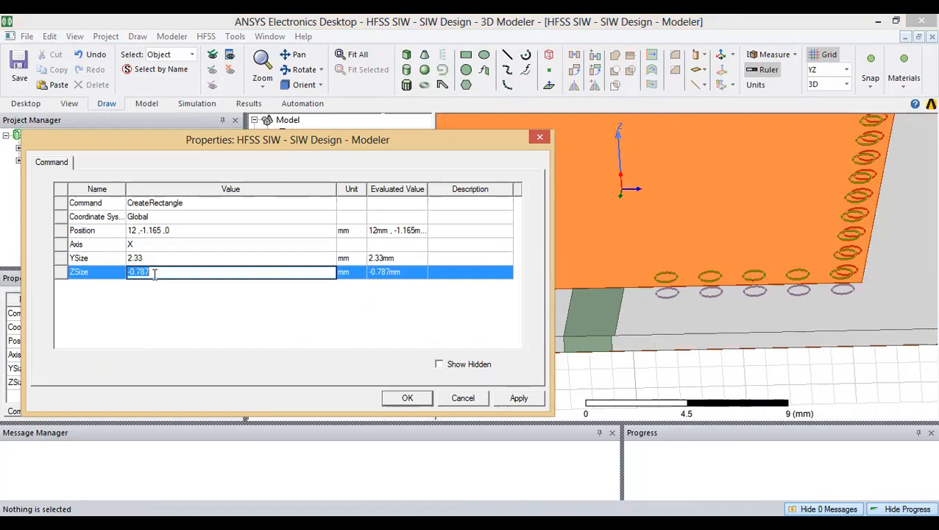
type("0.787mm")
left_click(209, 327)
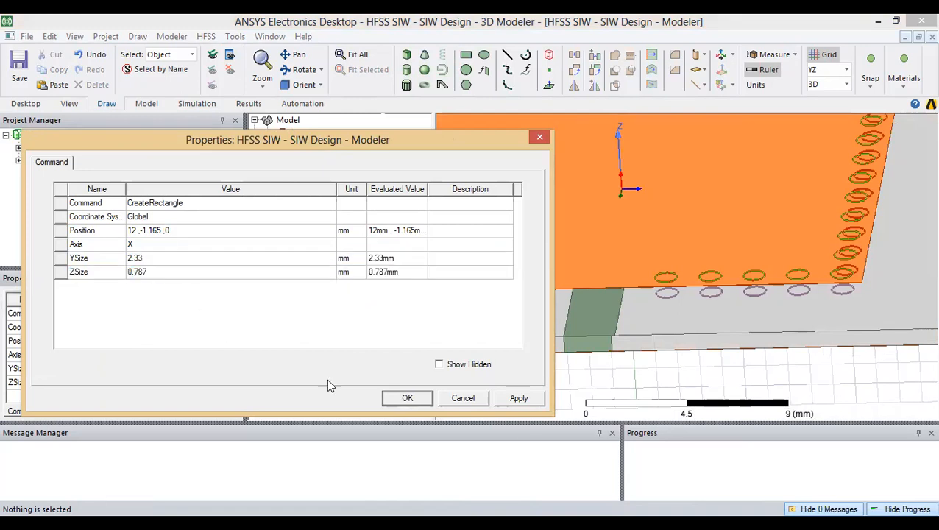
left_click(514, 397)
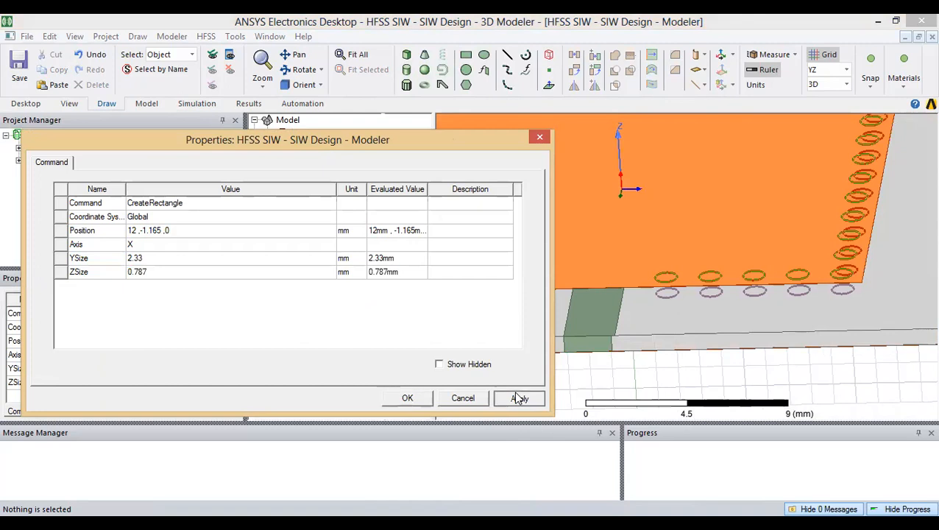
left_click(188, 230)
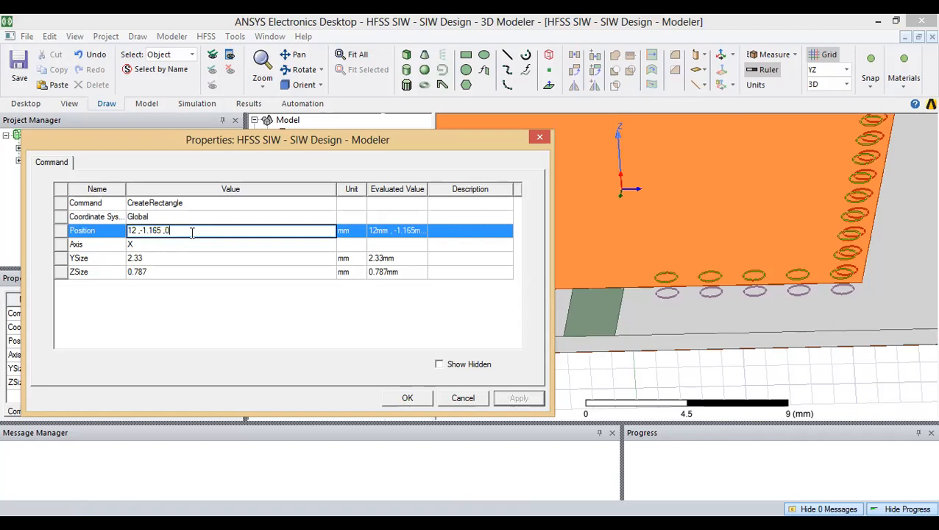
left_click(408, 397)
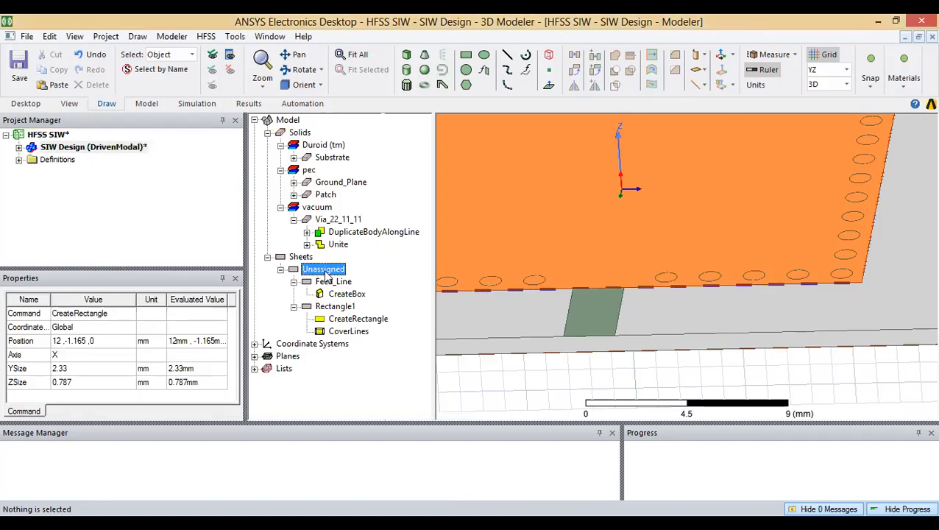
Step: Change the X coordinate of Rectangle1's position to 14 mm and apply it
left_click(333, 281)
left_click(334, 306)
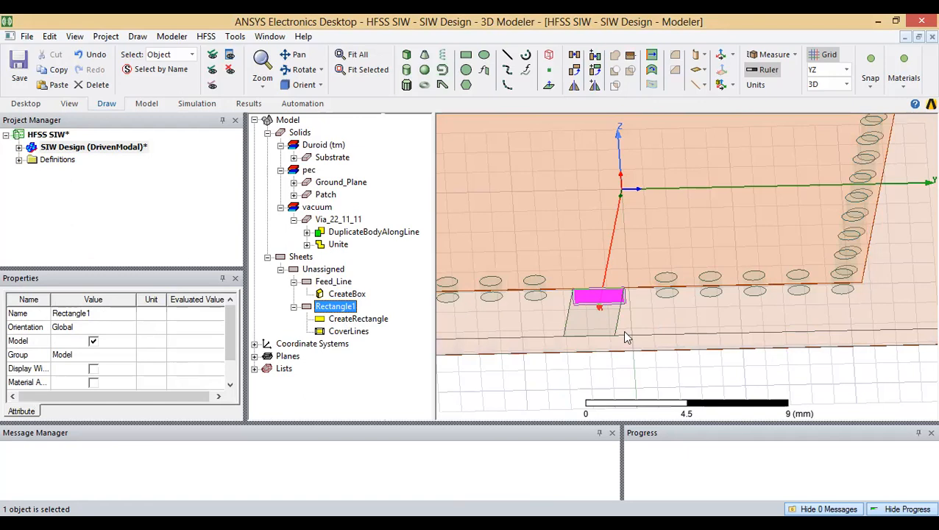
left_click(360, 319)
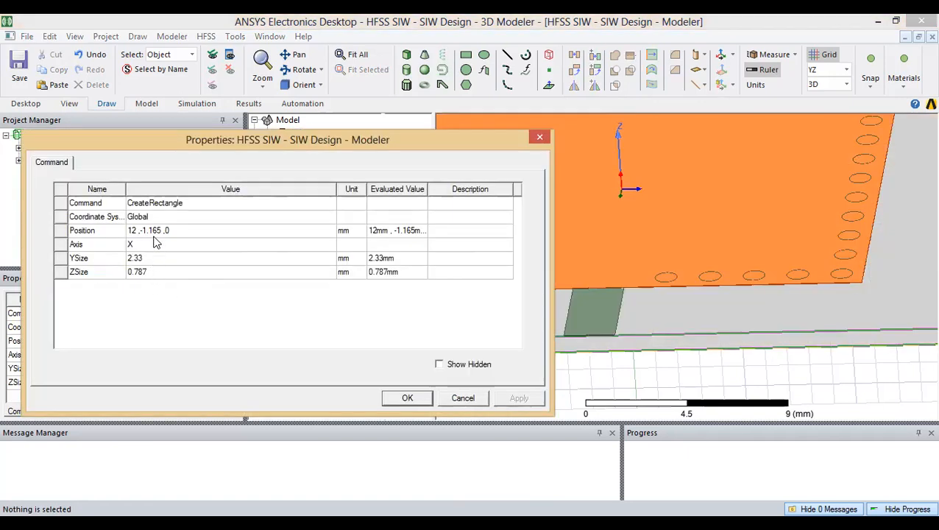
left_click(137, 231)
left_click(137, 230)
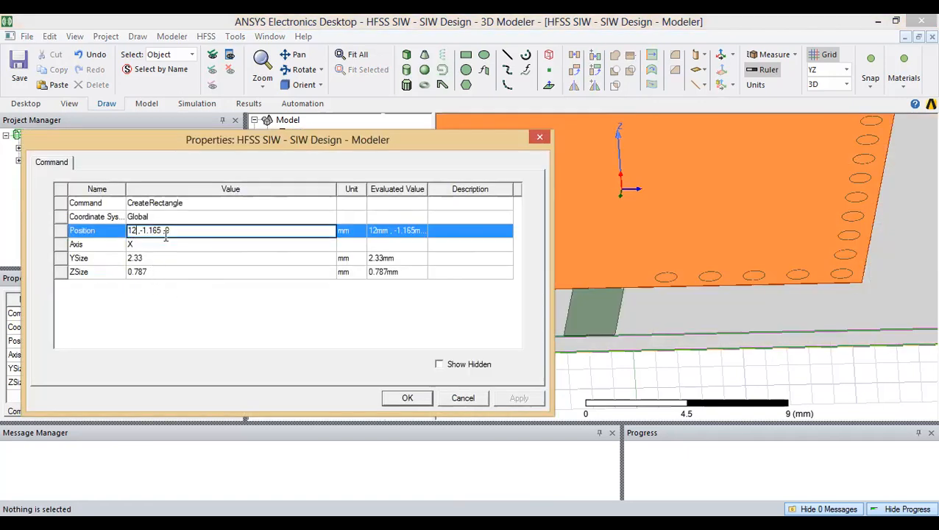
key("BackSpace")
type("4")
left_click(398, 324)
left_click(519, 398)
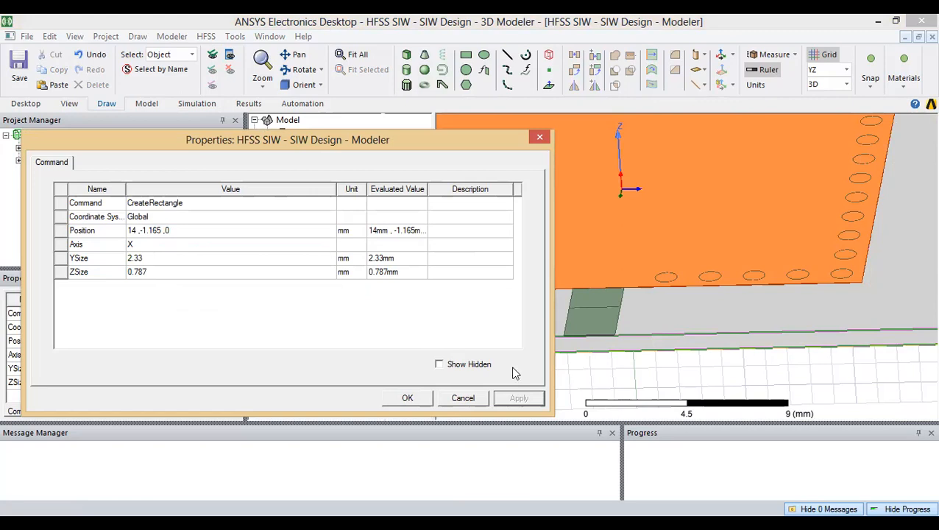
Step: Set the X coordinate of Rectangle1's position to 17 mm to place it at the substrate edge
left_click(133, 231)
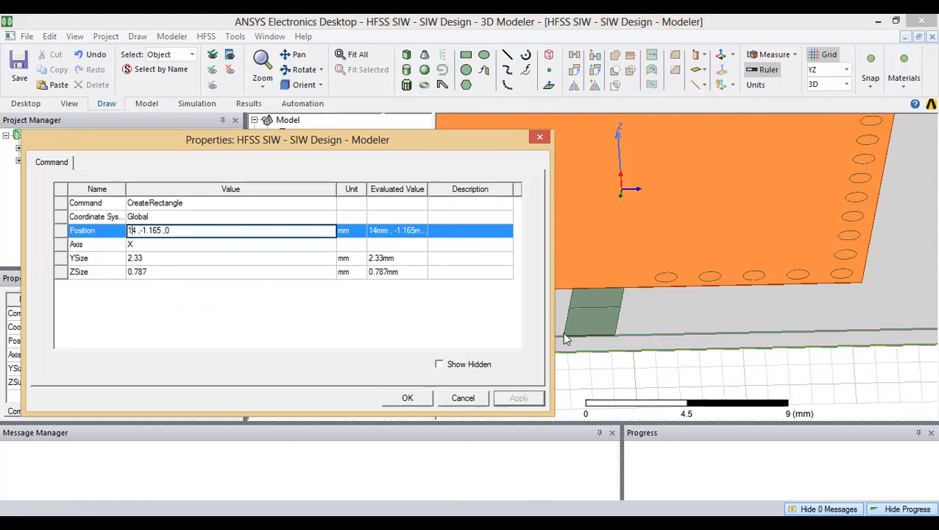
left_click(138, 229)
key("BackSpace")
type("7")
left_click(366, 306)
left_click(515, 396)
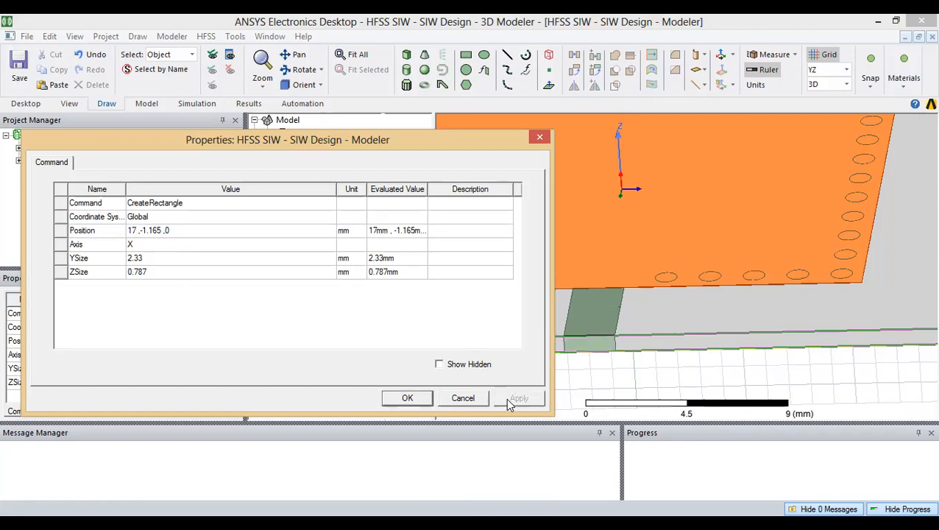
left_click(397, 397)
Step: Examine up close how Rectangle1 lines up with the outer end of Feed_Line at the substrate edge
left_click_drag(593, 314, 621, 294, "alt")
scroll(674, 322, "up", 5)
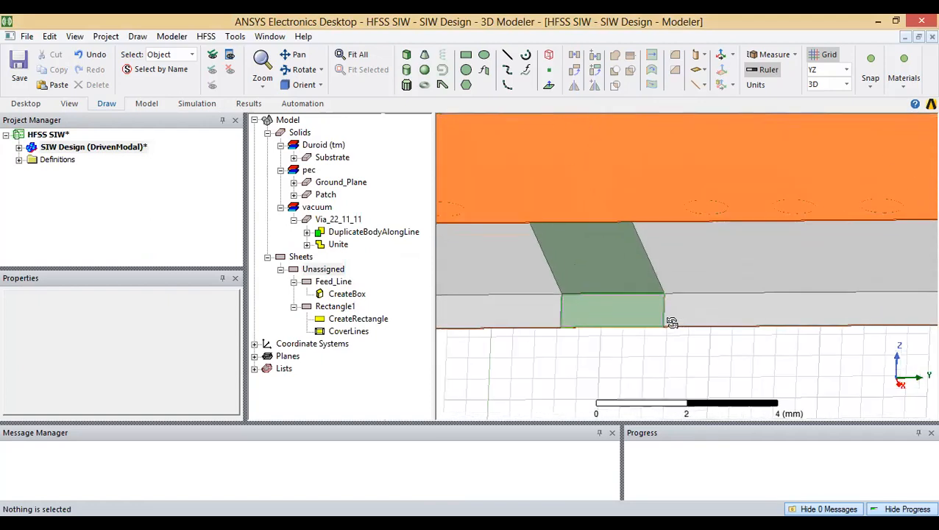
left_click_drag(682, 289, 699, 320, "alt")
left_click_drag(657, 353, 643, 319, "shift")
scroll(656, 341, "up", 2)
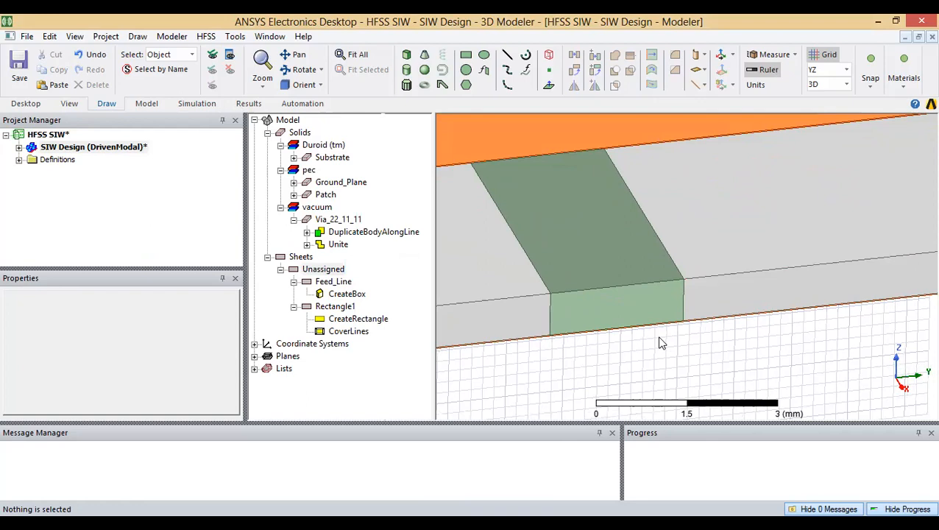
left_click(619, 316)
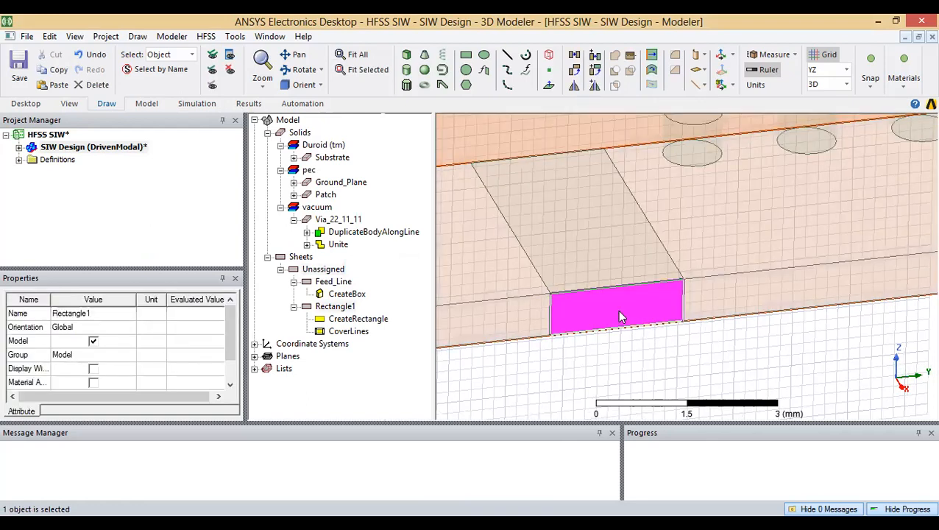
left_click(335, 306)
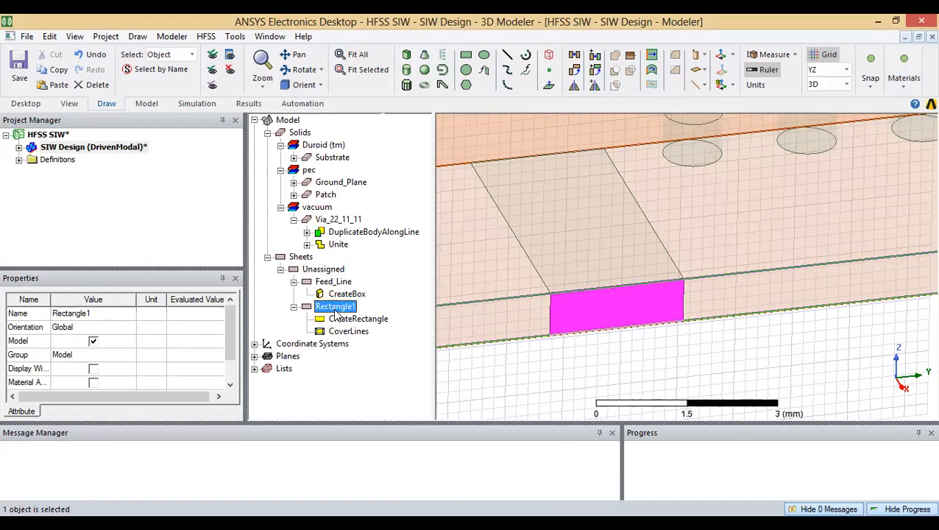
left_click(334, 283)
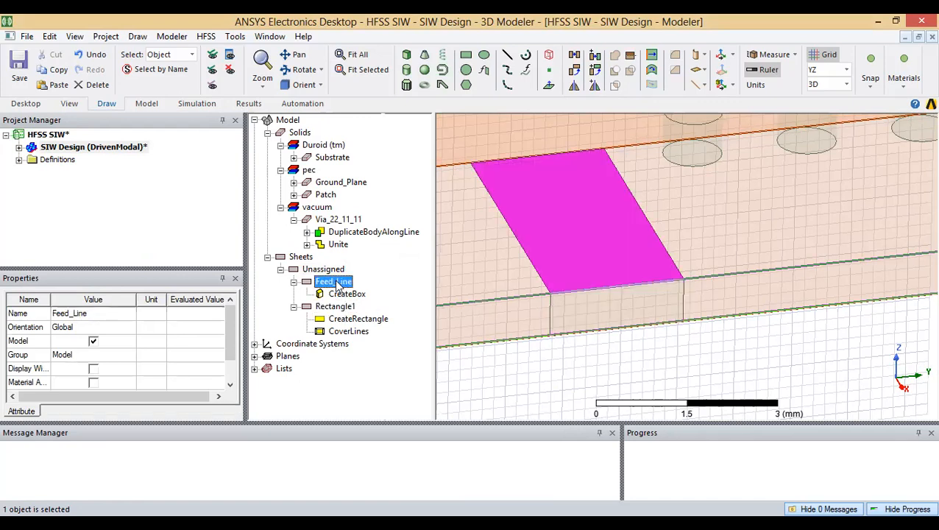
double_click(338, 284)
left_click(160, 215)
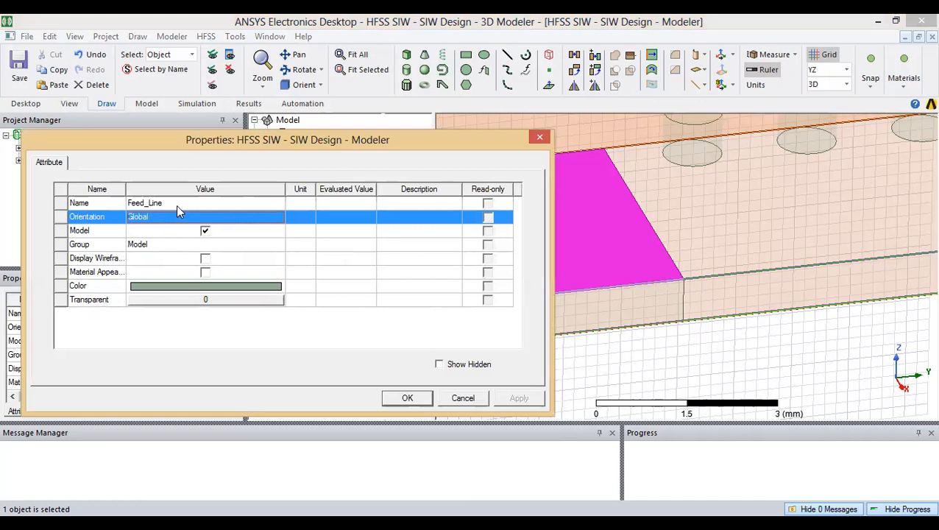
left_click(177, 205)
left_click(174, 219)
left_click(476, 398)
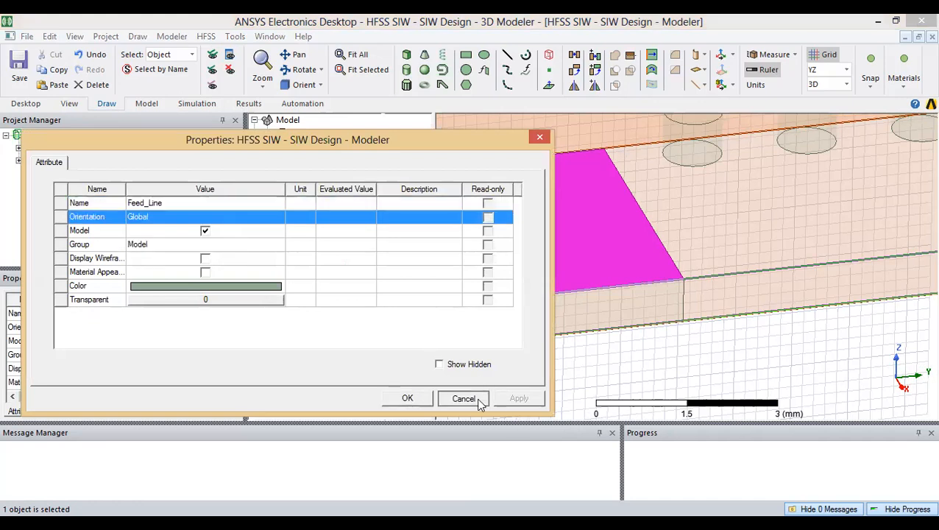
left_click(475, 398)
left_click(294, 282)
double_click(344, 294)
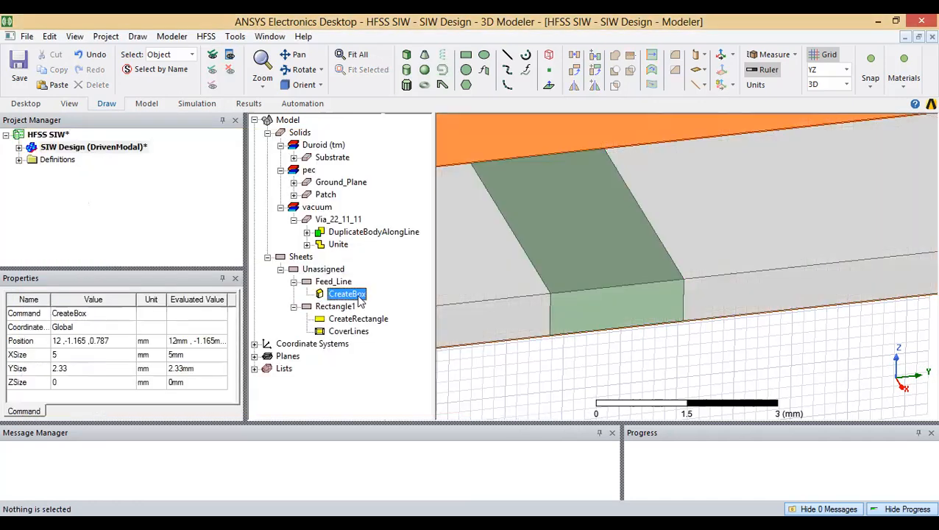
left_click(538, 138)
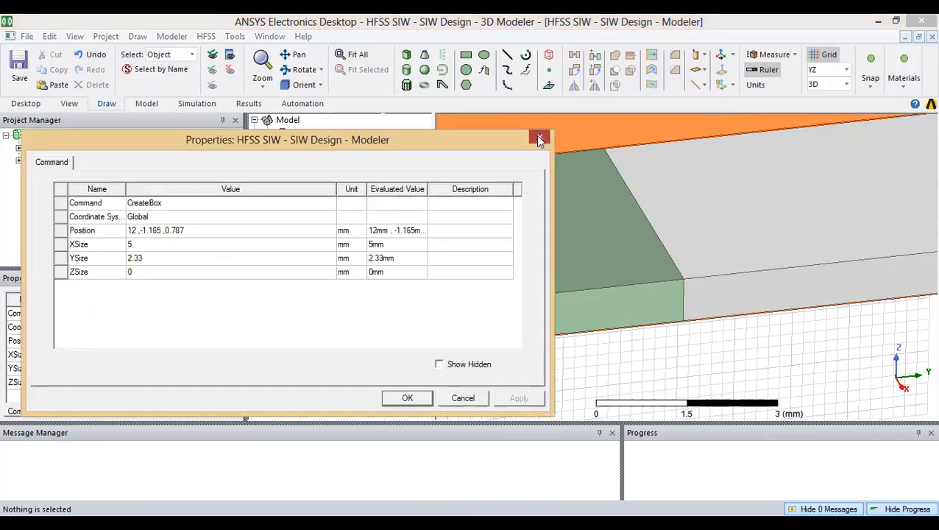
left_click(333, 282)
left_click(293, 282)
left_click(294, 283)
Step: Give the Feed_Line box a thickness by setting its ZSize to 0.017 mm
left_click(347, 294)
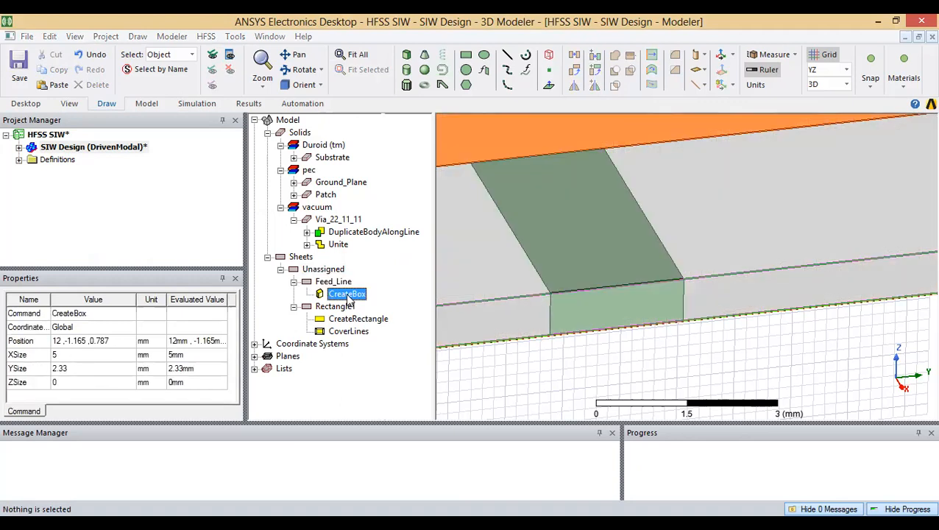
double_click(347, 294)
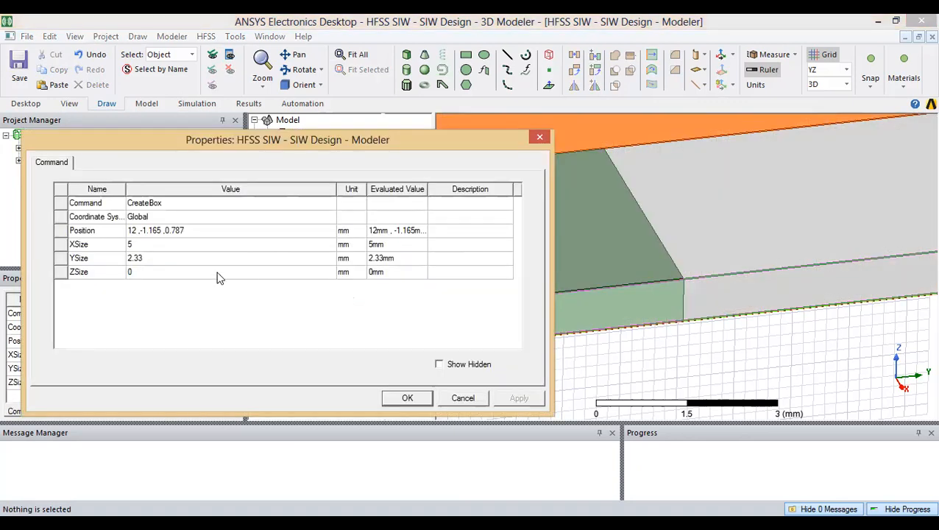
left_click(160, 272)
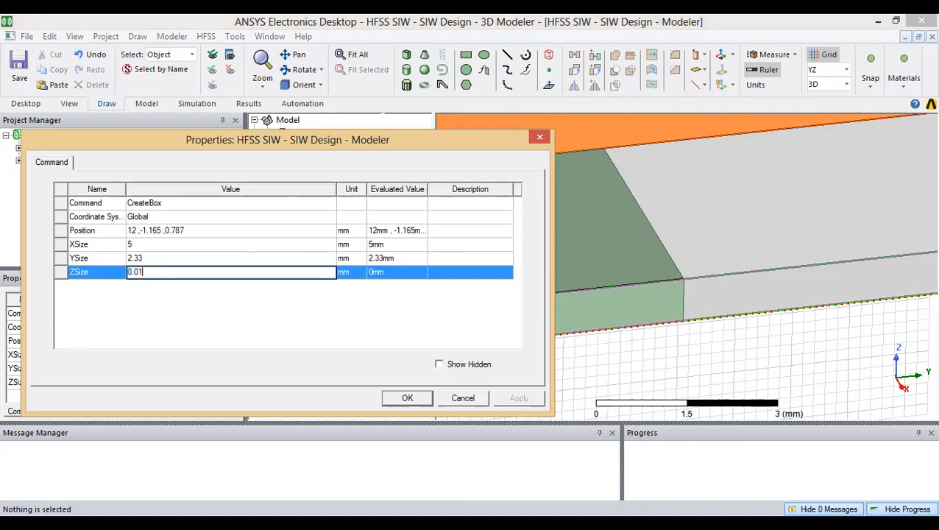
left_click(261, 344)
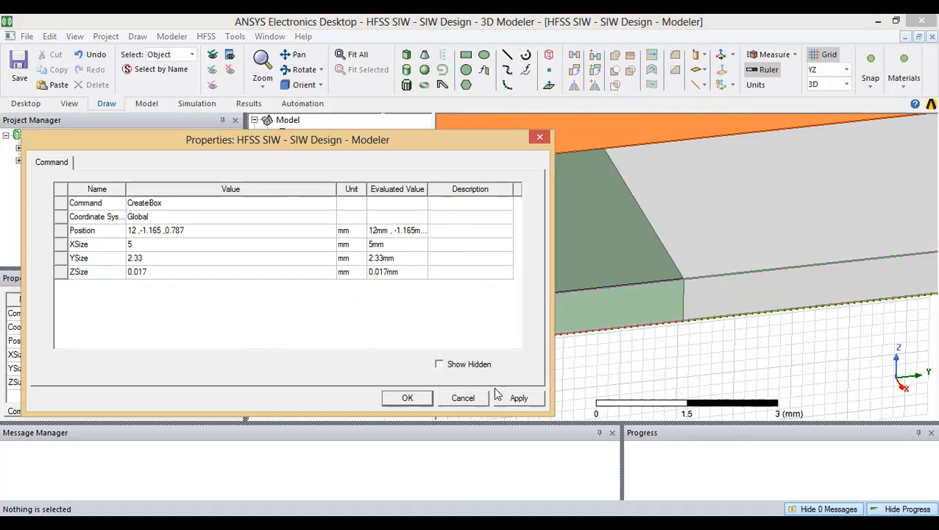
left_click(524, 397)
left_click(393, 399)
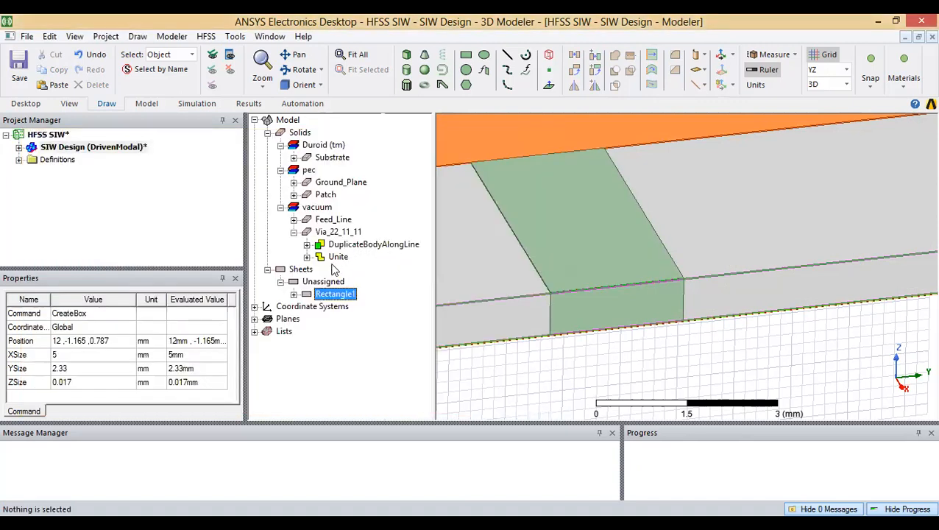
Step: Assign the pec material to Feed_Line
left_click(294, 219)
left_click(342, 221)
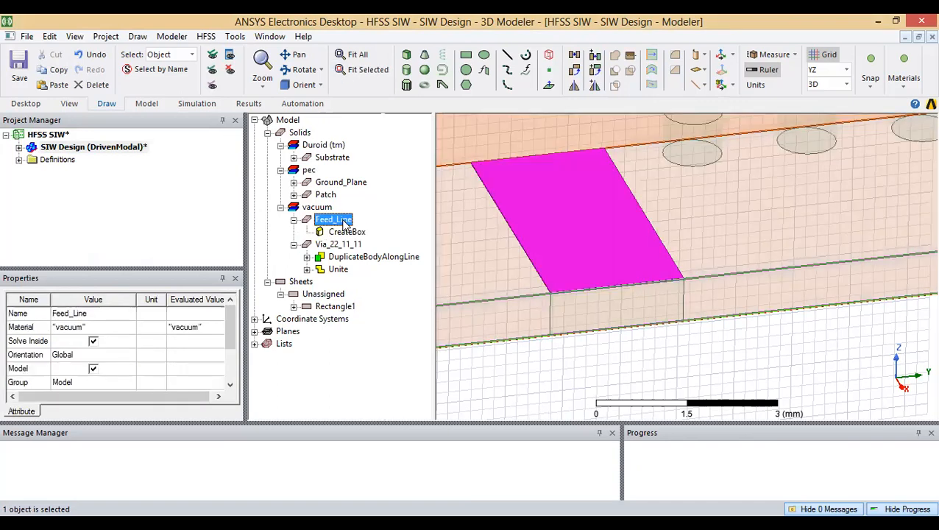
double_click(342, 220)
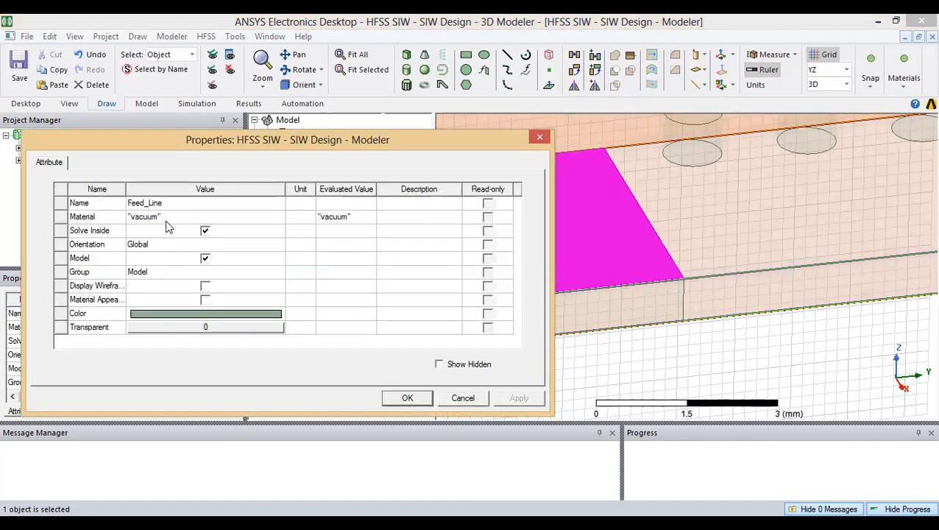
left_click(167, 218)
left_click(151, 262)
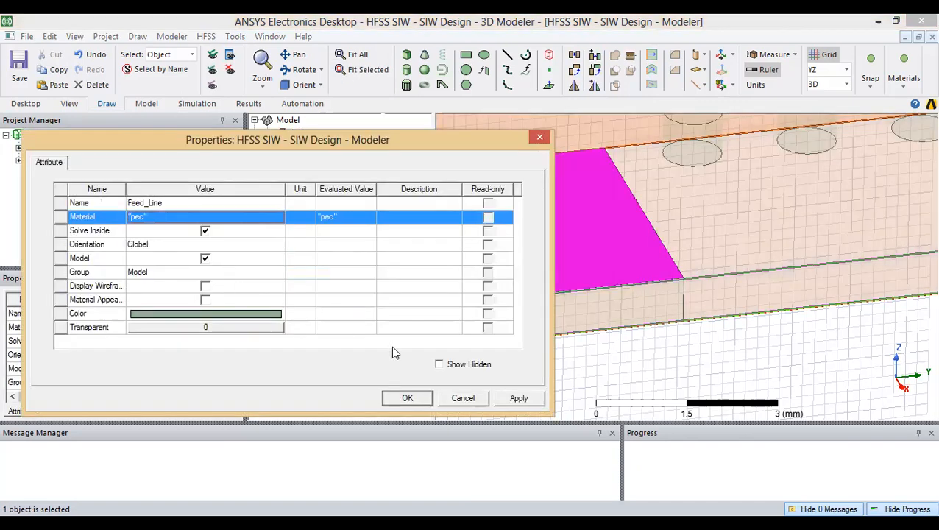
left_click(518, 397)
left_click(407, 398)
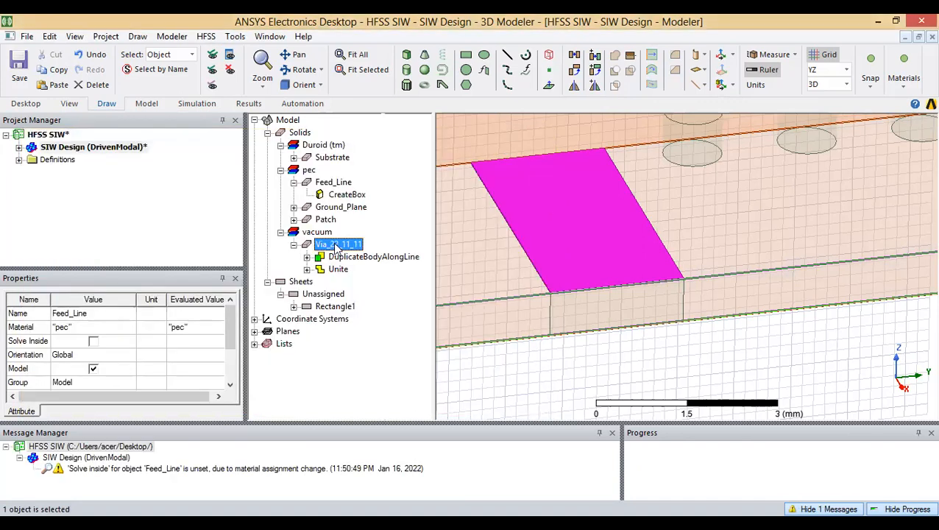
Step: Start a lumped port excitation on Rectangle1 at the feed line's outer end with a full port impedance of 50 ohm
left_click(294, 244)
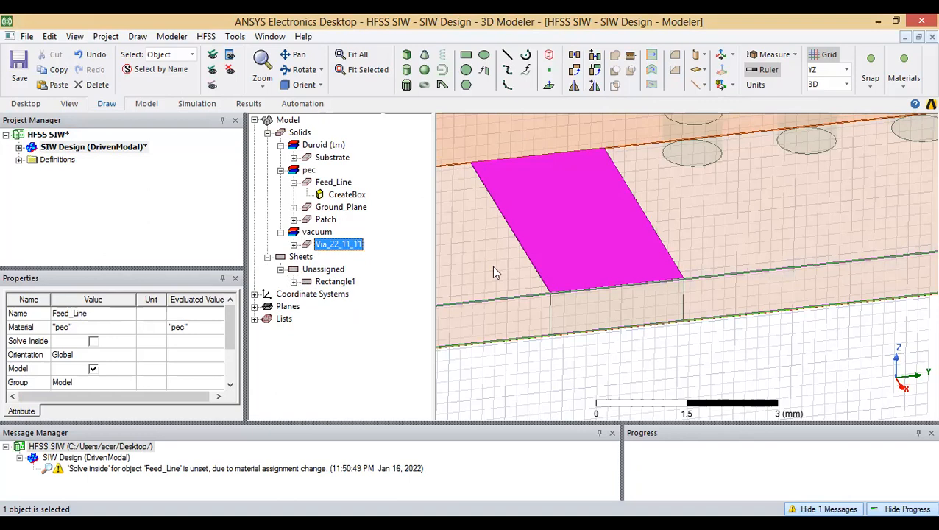
left_click(294, 282)
left_click(335, 282)
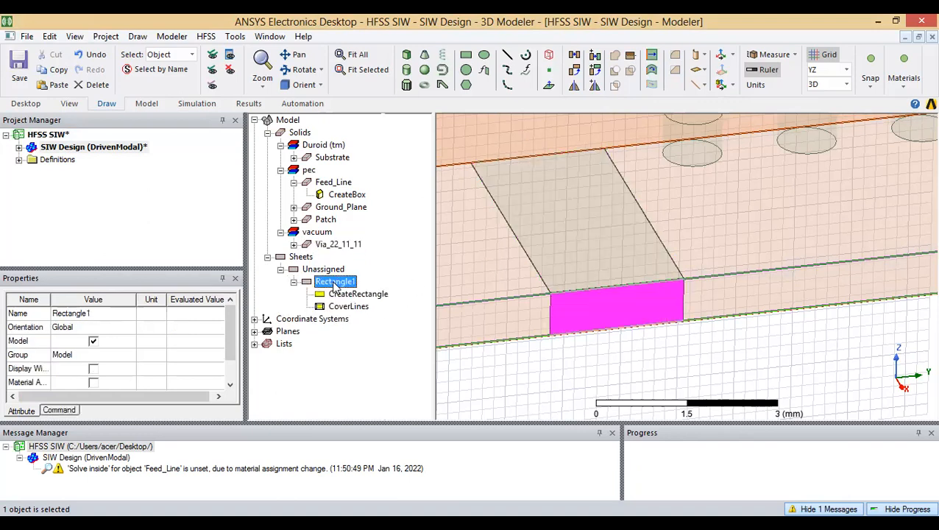
left_click(604, 307)
right_click(603, 307)
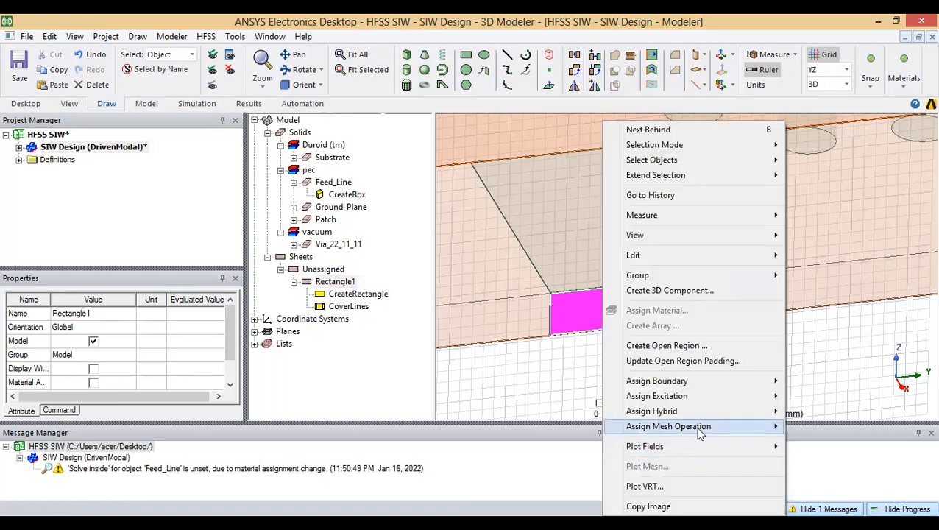
mouse_move(726, 395)
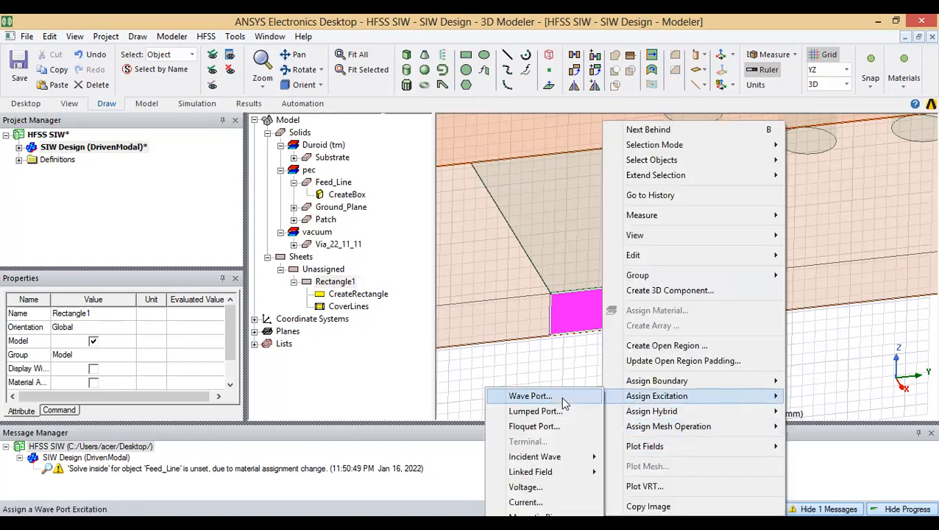
left_click(534, 411)
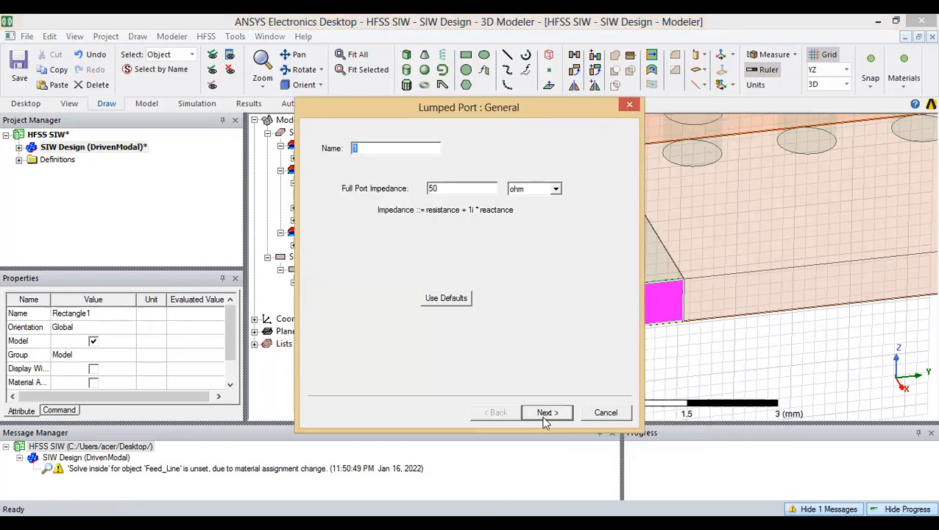
left_click(547, 412)
Step: Try to draw a new integration line upward from the midpoint of Rectangle1's lower edge and complete the lumped port
left_click(415, 202)
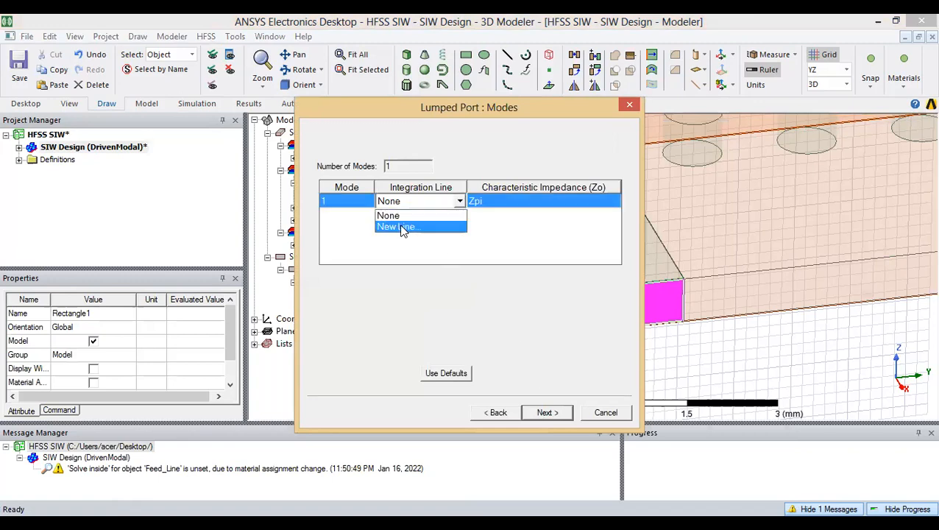
left_click(401, 226)
left_click(617, 327)
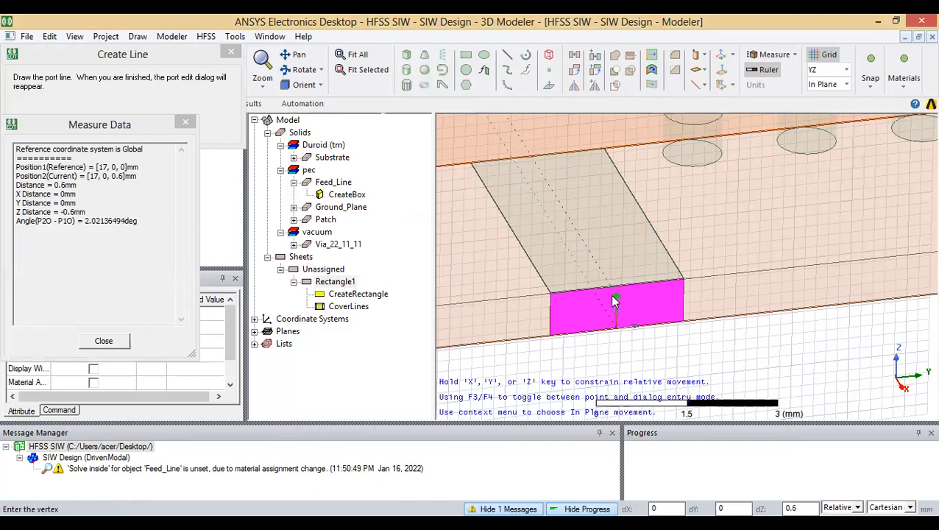
key("Tab")
type("0.787")
left_click(607, 295)
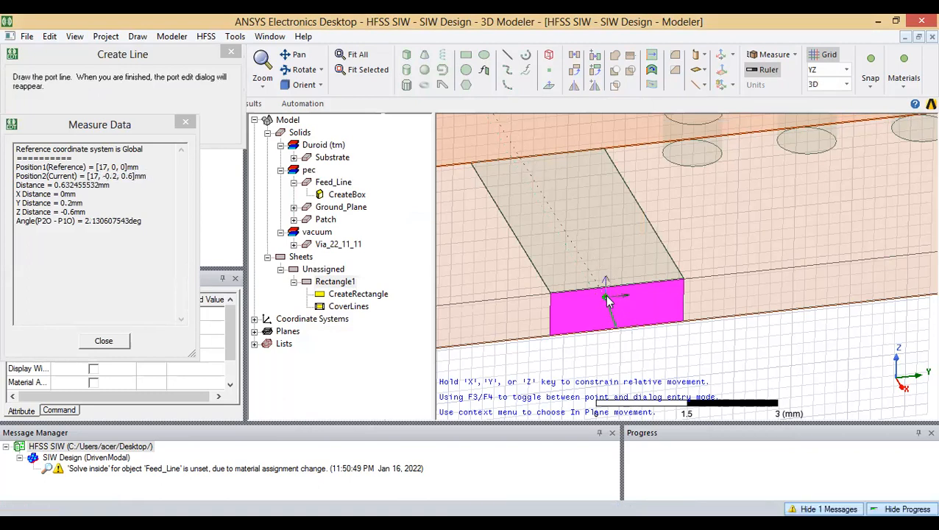
left_click(548, 412)
left_click(547, 413)
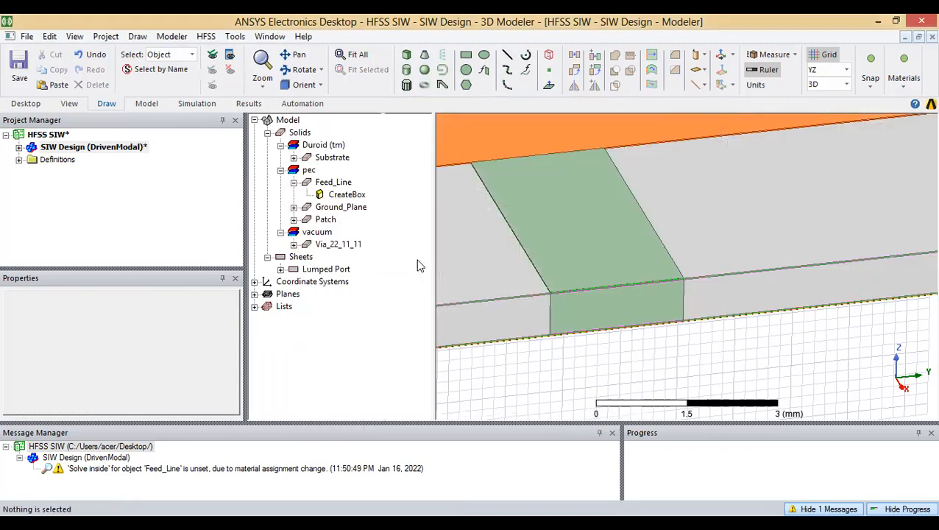
Step: Inspect the integration line of excitation 1 on the port face and delete that excitation
left_click(18, 146)
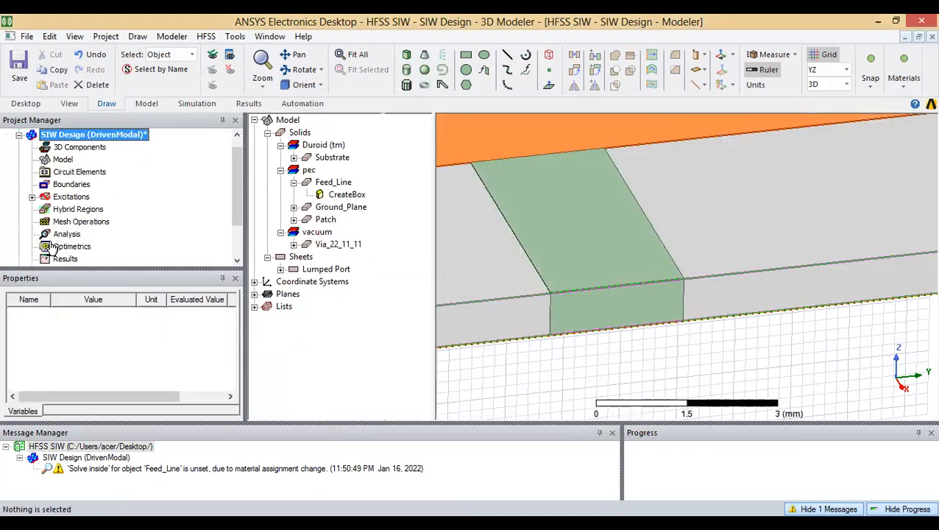
left_click_drag(233, 206, 232, 233)
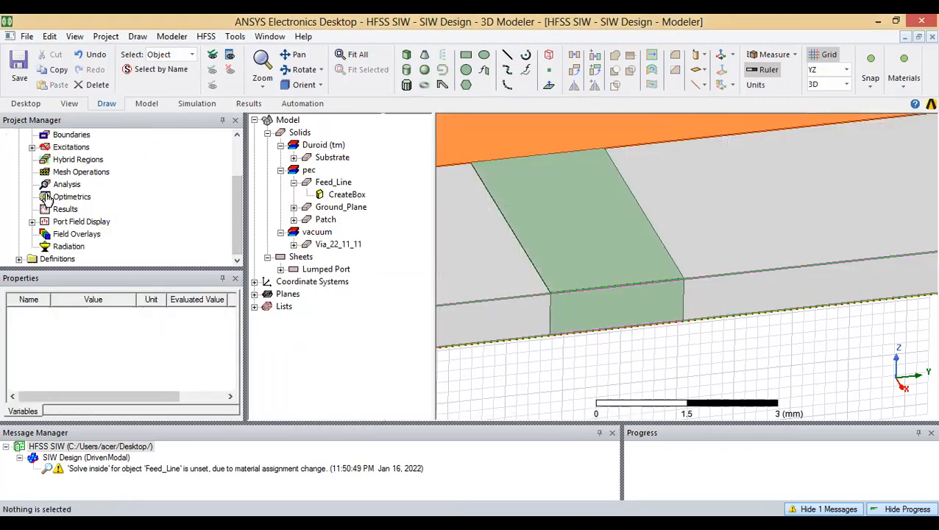
left_click(31, 147)
left_click(68, 159)
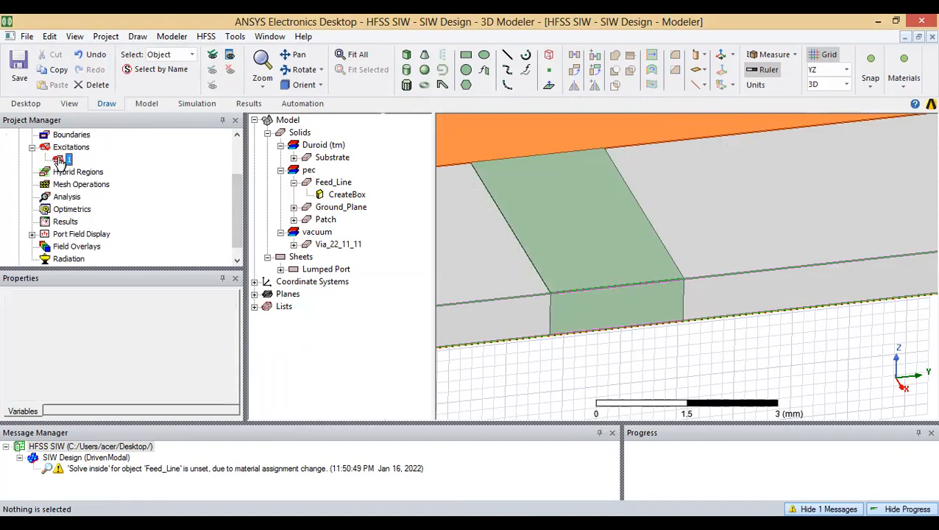
middle_click_drag(639, 325, 630, 351)
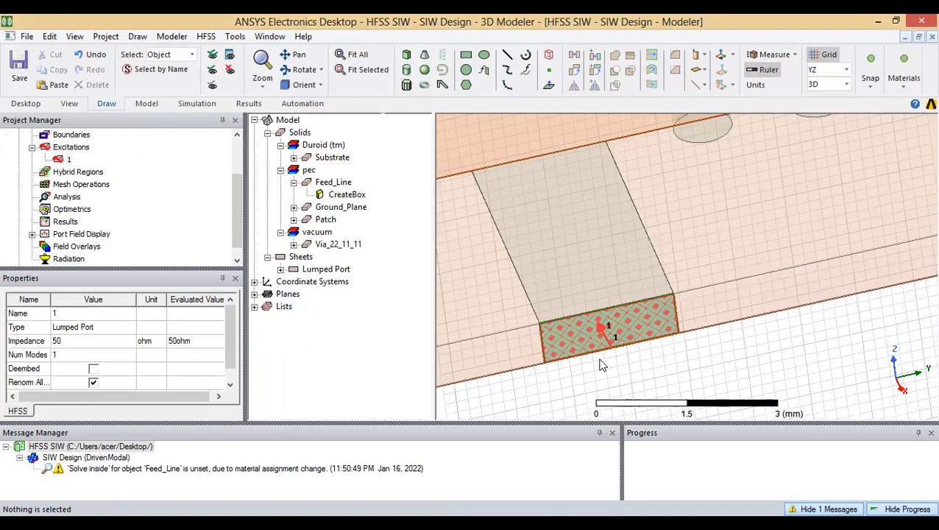
left_click(69, 159)
key("Delete")
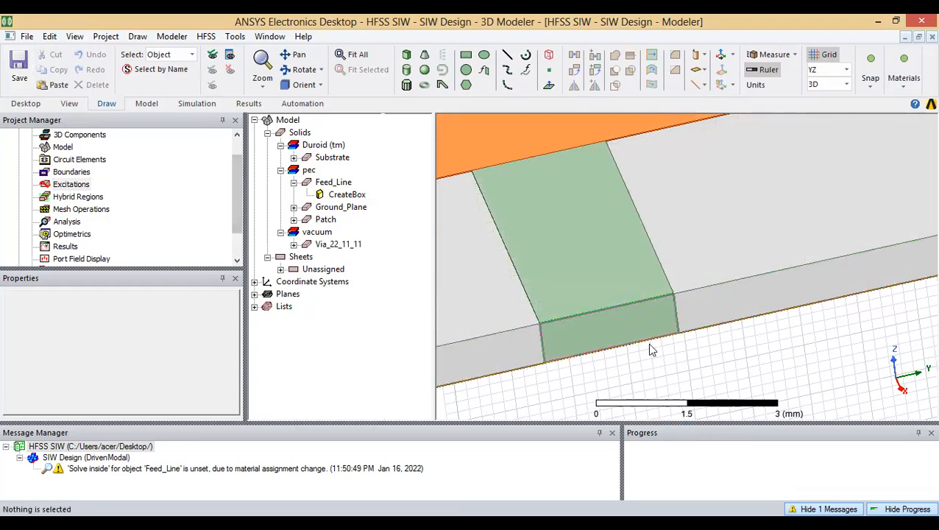
Step: Assign a lumped port excitation to the Rectangle1 sheet again
left_click(612, 326)
right_click(617, 328)
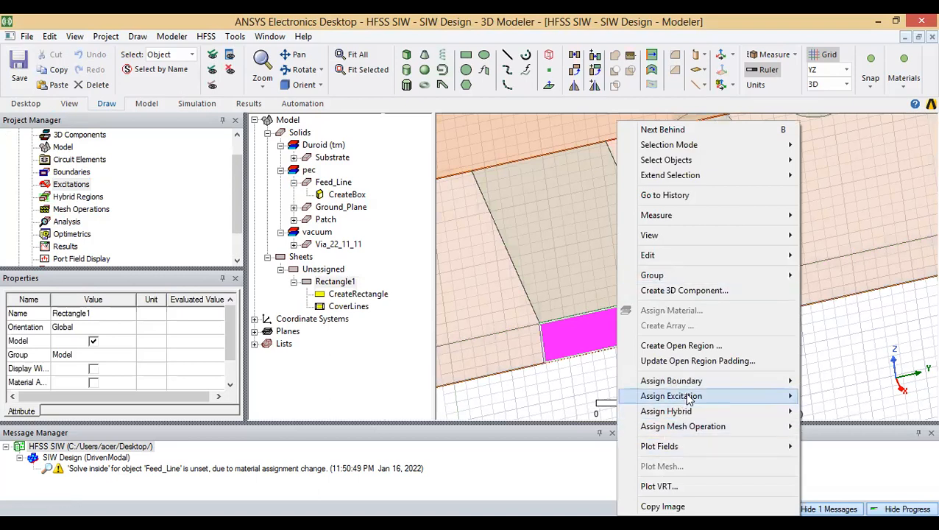
mouse_move(688, 398)
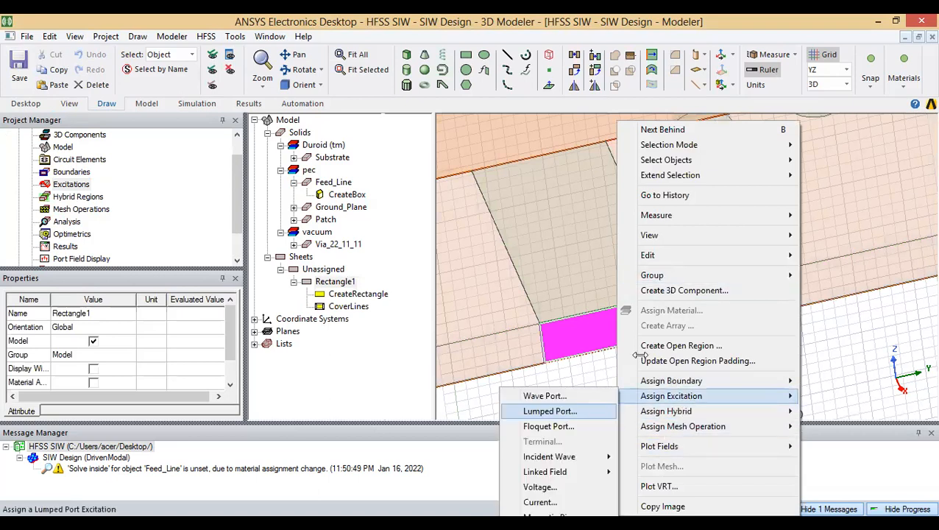
left_click(569, 416)
Step: Draw a vertical integration line from (17, 0, 0) mm up to the port's upper edge midpoint and finish the port with 50 ohm renormalization
left_click(419, 201)
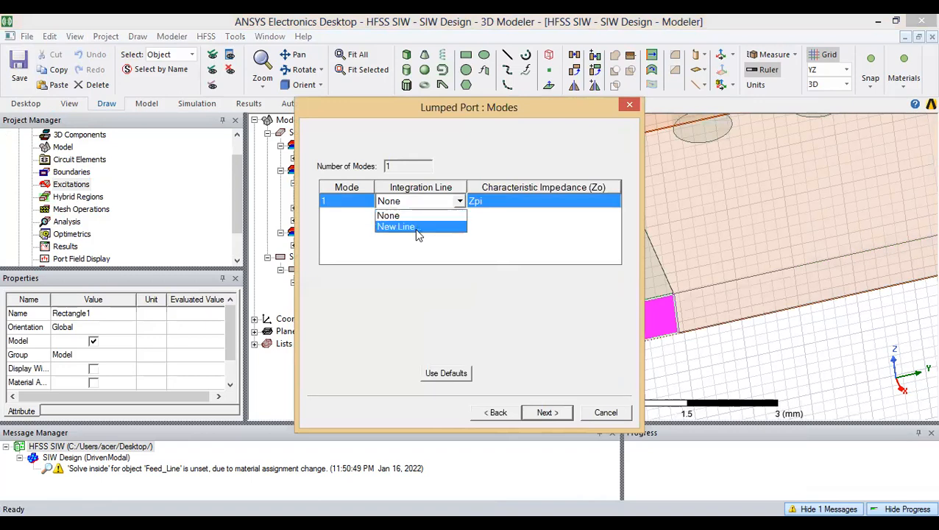
key("Return")
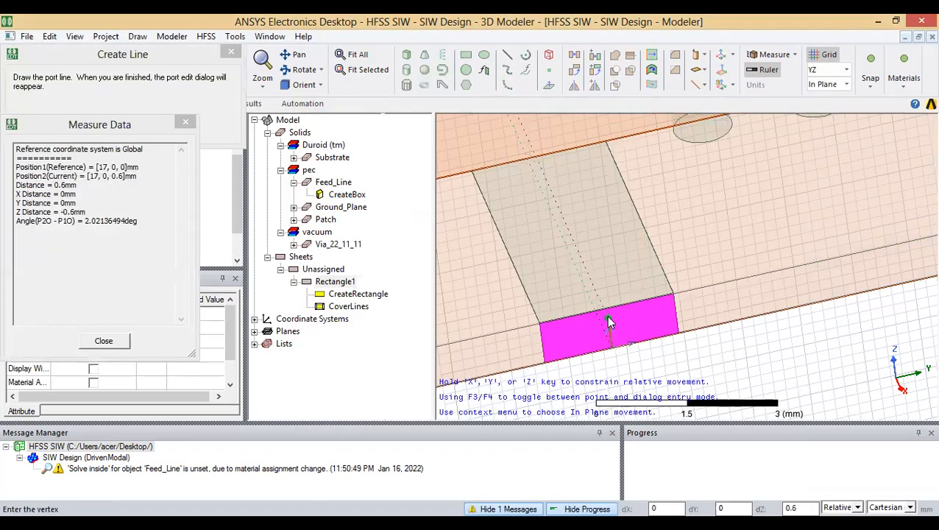
key("Tab")
type("0")
key("Return")
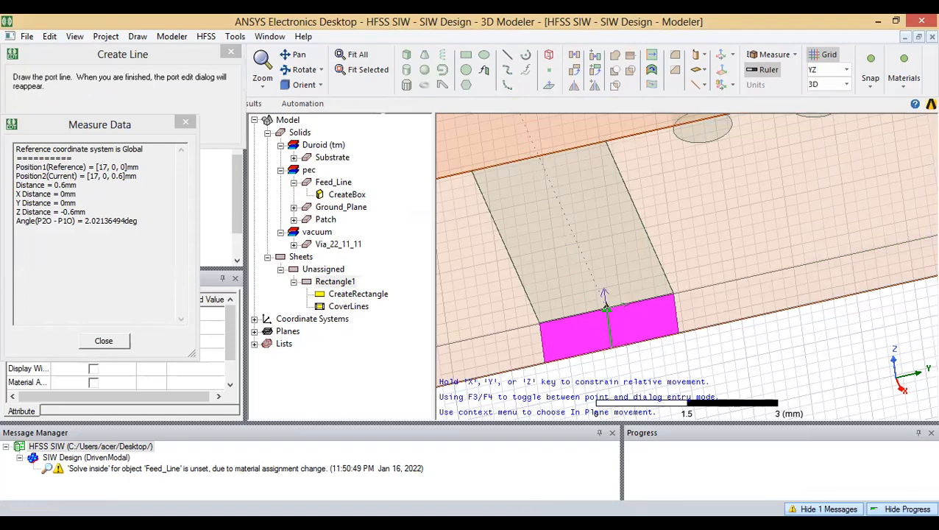
left_click(552, 412)
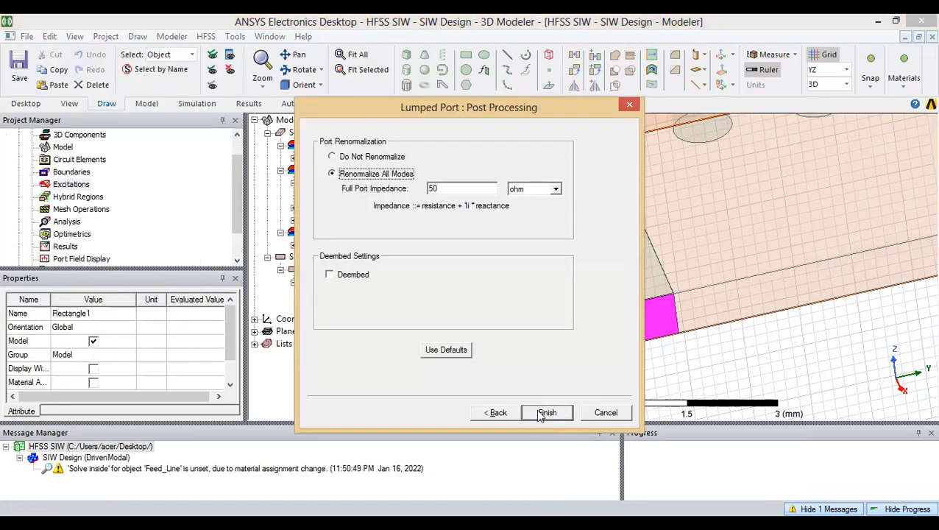
left_click(545, 413)
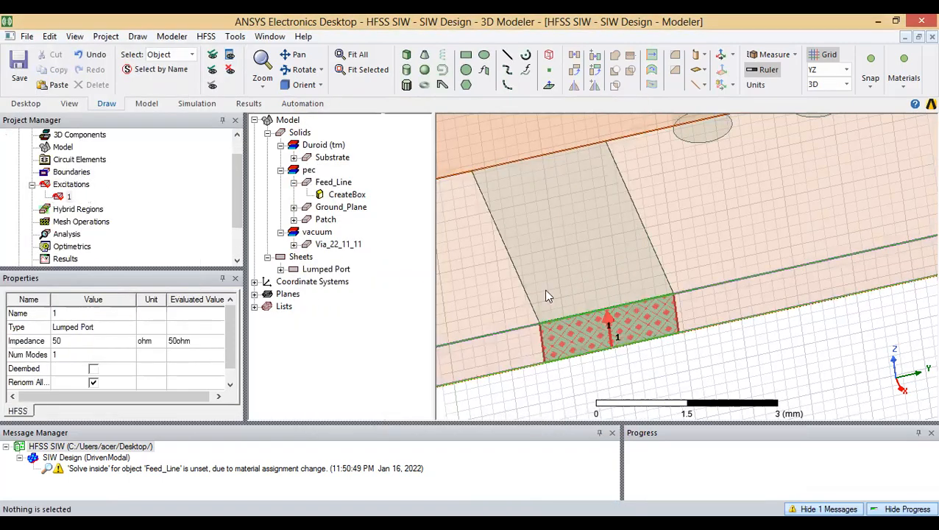
Step: Examine excitation 1 on Rectangle1 and how the port and Ground_Plane sit within the whole model
left_click(65, 188)
left_click(61, 196)
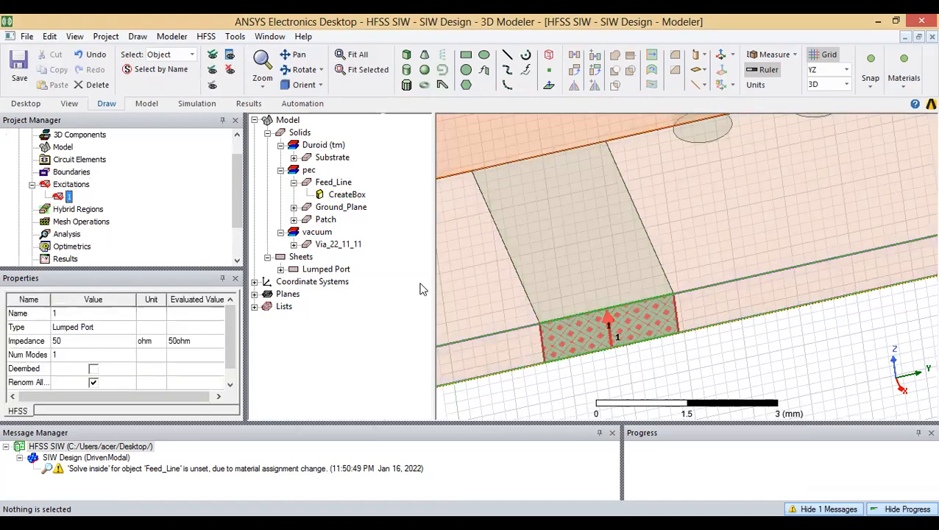
left_click(631, 333)
scroll(633, 332, "down", 5)
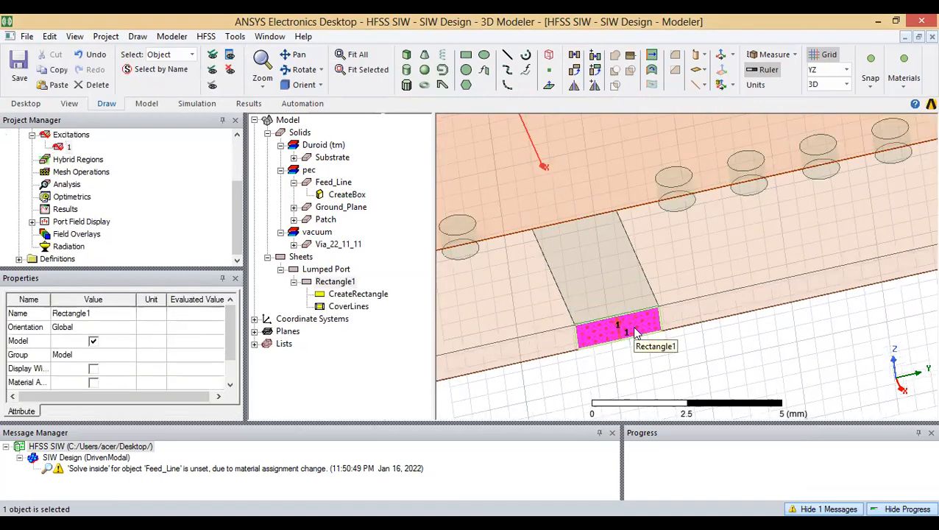
scroll(634, 333, "down", 3)
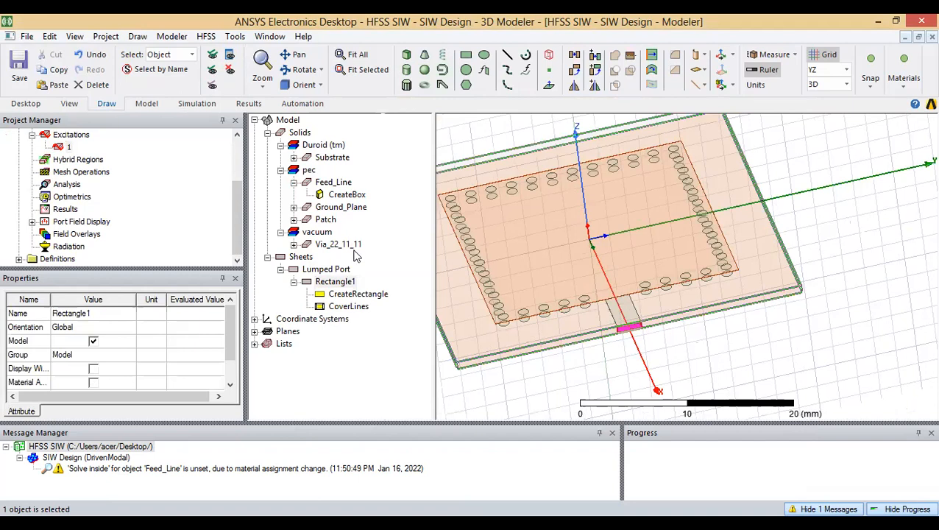
left_click(332, 282)
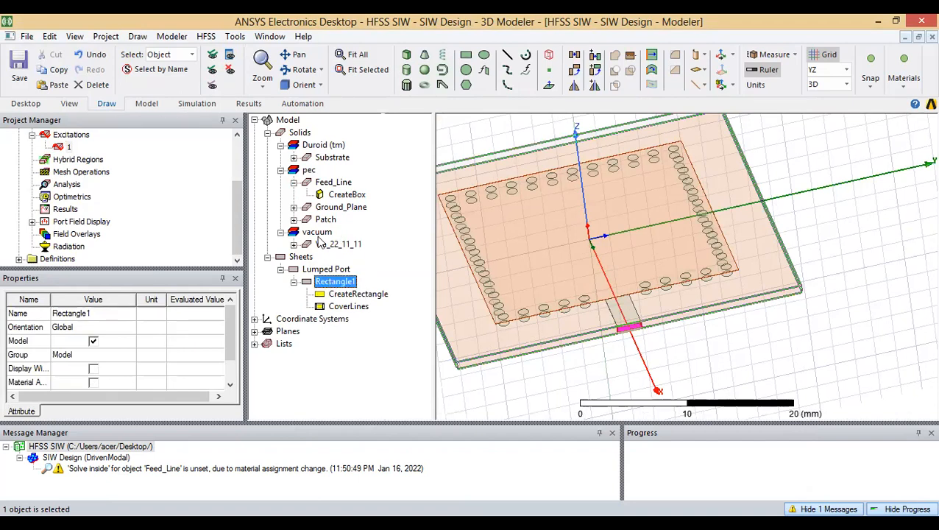
left_click(323, 232)
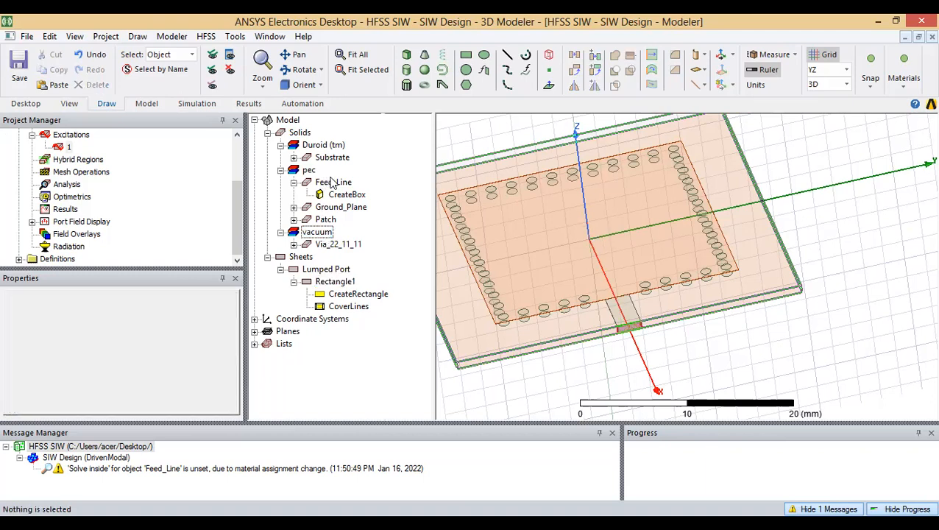
left_click(342, 208)
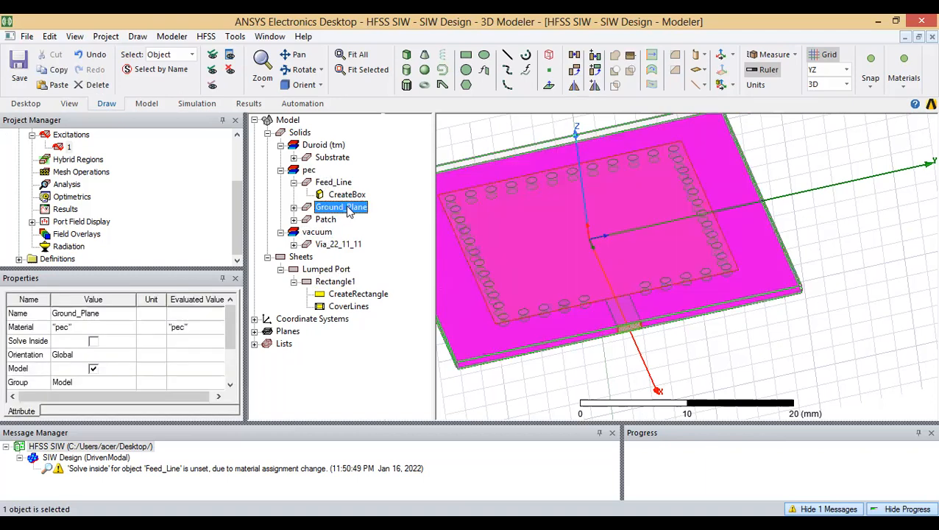
Step: Unite Feed_Line and Patch into a single pec solid
left_click(333, 183)
left_click(325, 220, "ctrl")
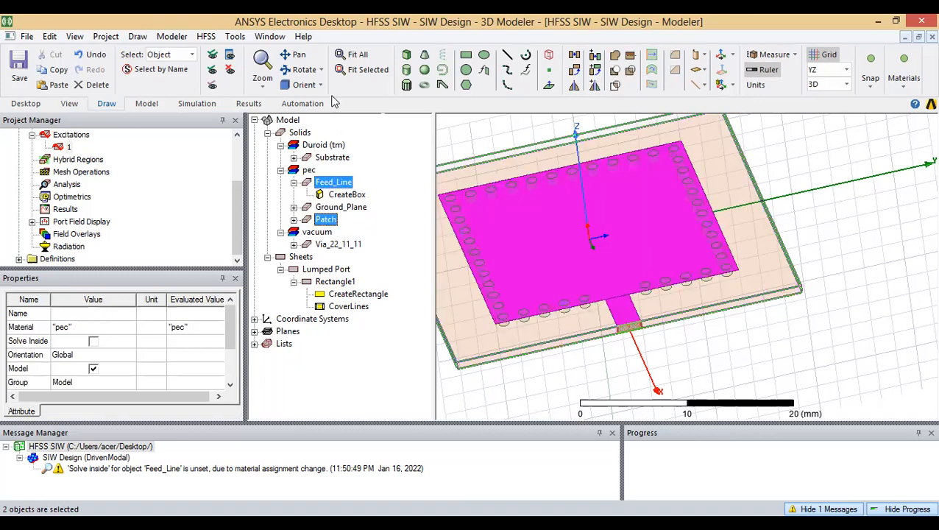
left_click(614, 55)
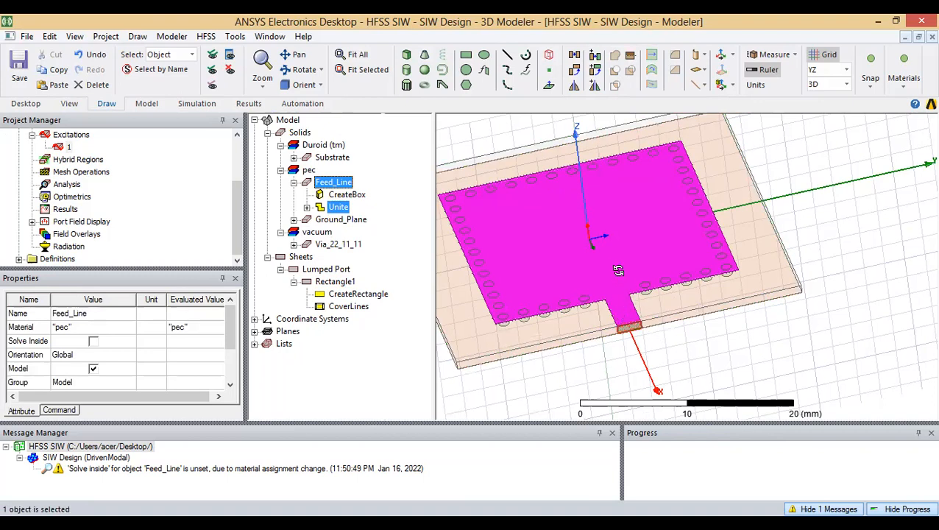
Step: Undo the unite to examine the joint between Feed_Line and Patch up close, and redo the unite
left_click_drag(617, 269, 642, 312, "alt")
key("ctrl+z")
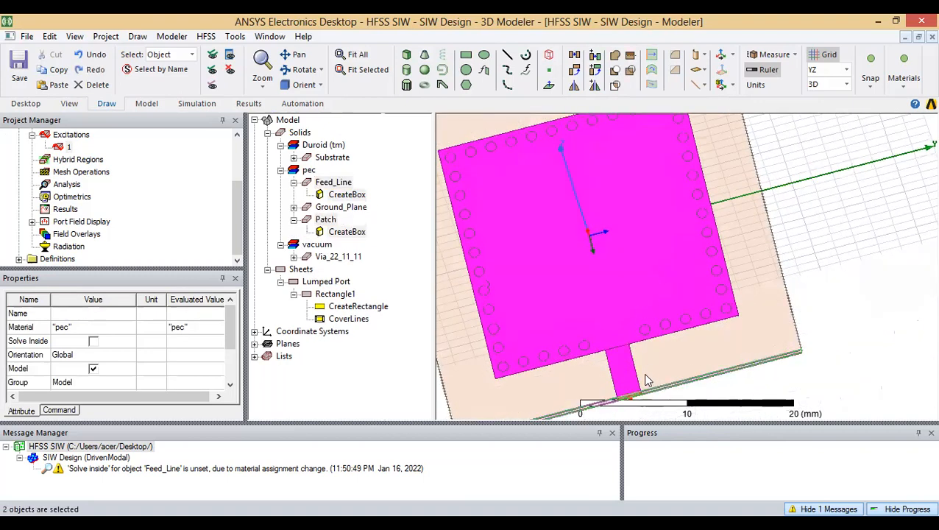
scroll(620, 368, "up", 4)
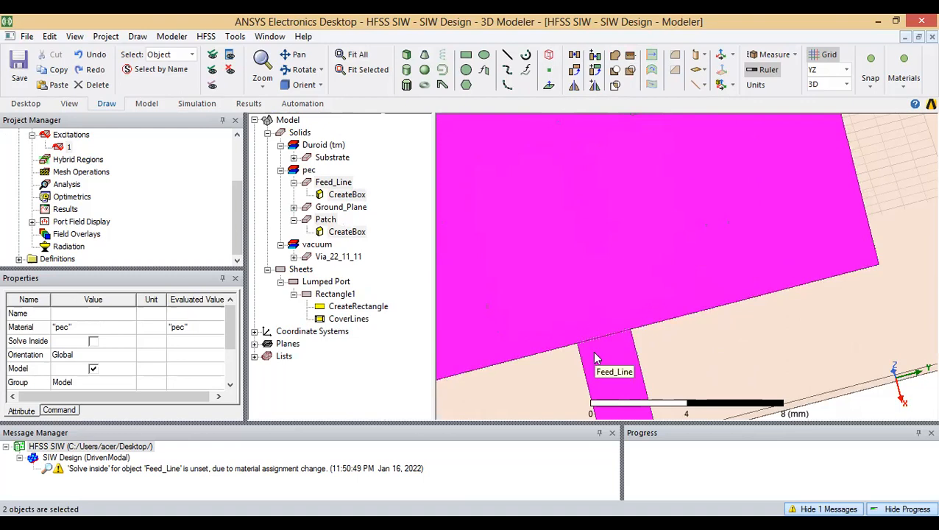
key("ctrl+y")
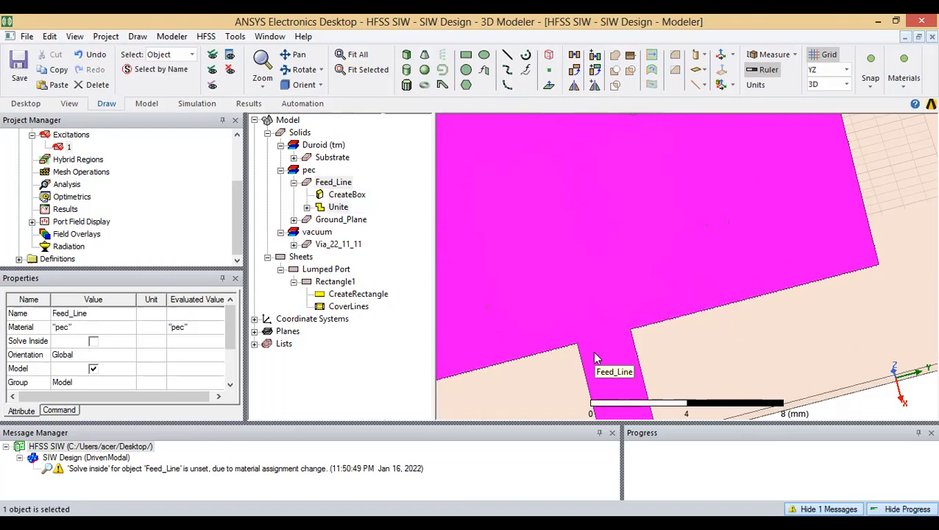
Step: Show the whole model in an isometric view, centred on the united patch and feed line
scroll(596, 358, "down", 4)
scroll(608, 368, "up", 2)
scroll(614, 368, "down", 2)
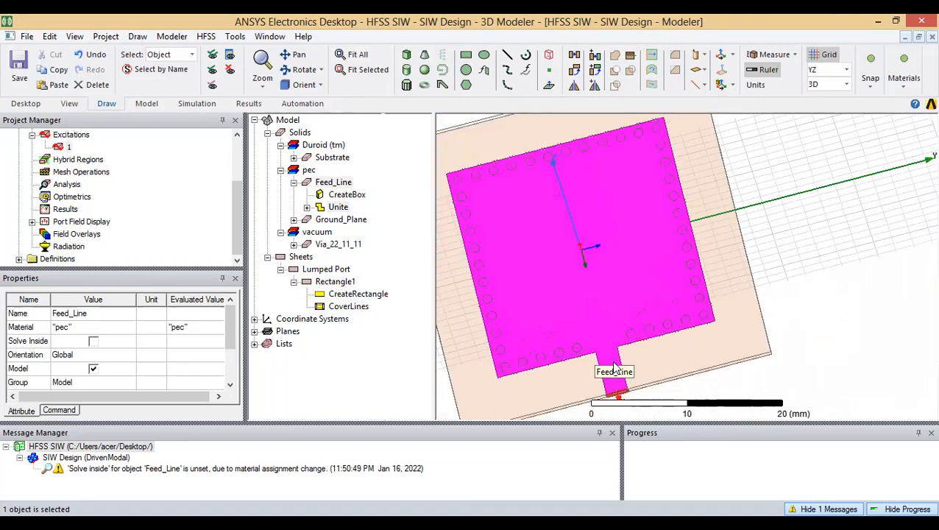
scroll(614, 367, "down", 2)
double_click(553, 164, "alt")
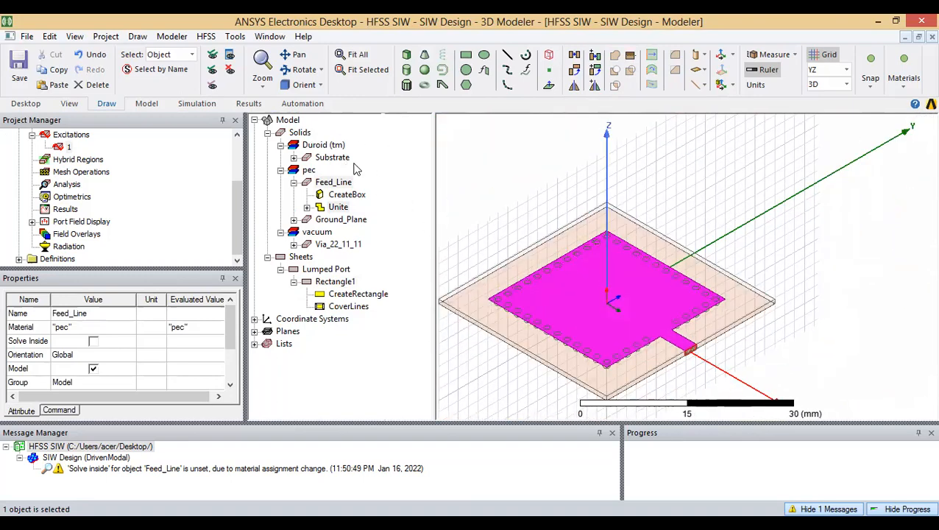
left_click_drag(565, 322, 606, 261, "shift")
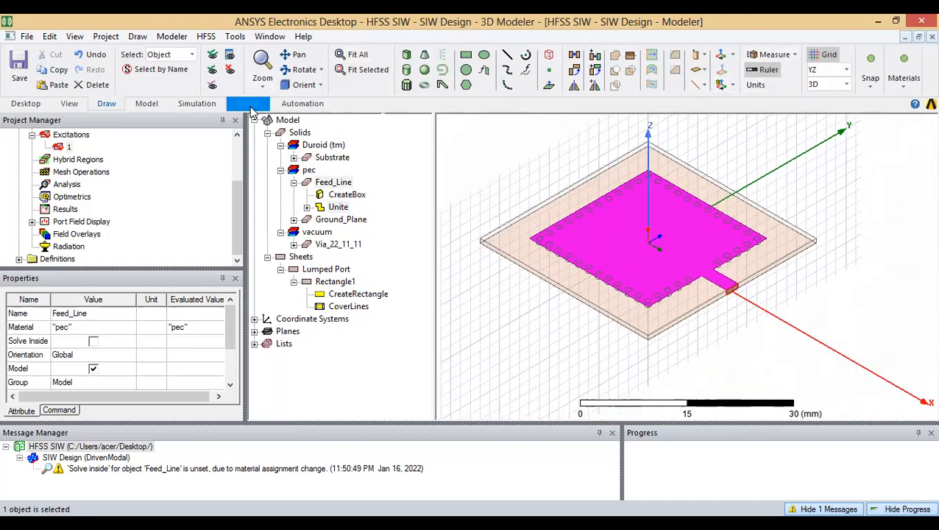
Step: Run a validation check on the SIW design and clear the project's messages
left_click(196, 103)
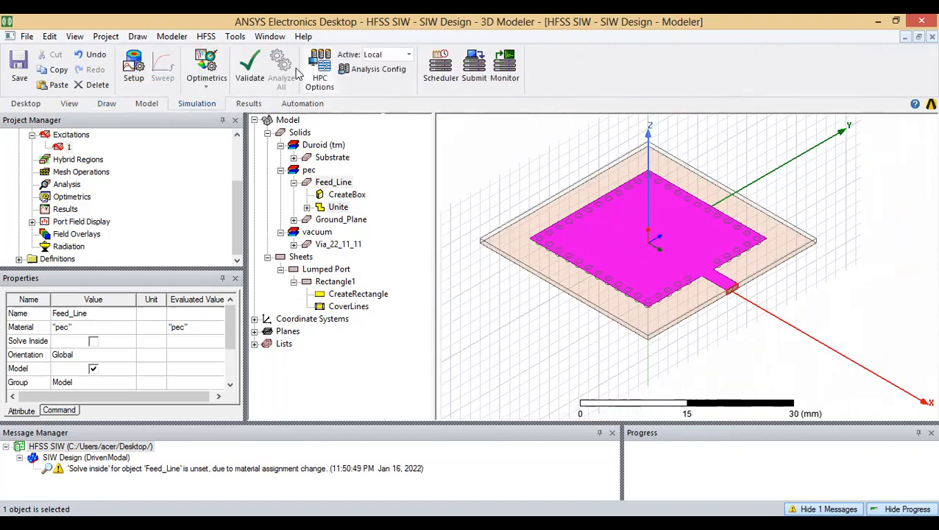
left_click(250, 70)
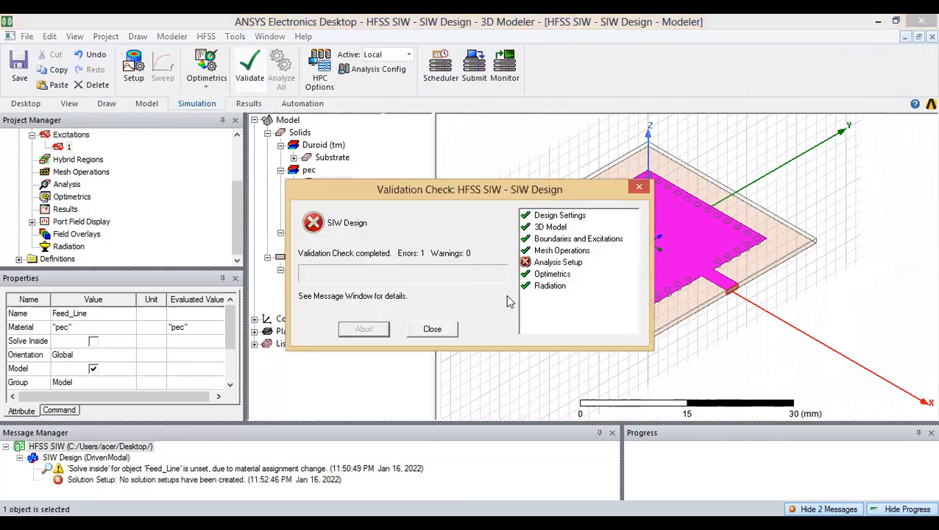
left_click(433, 330)
right_click(144, 445)
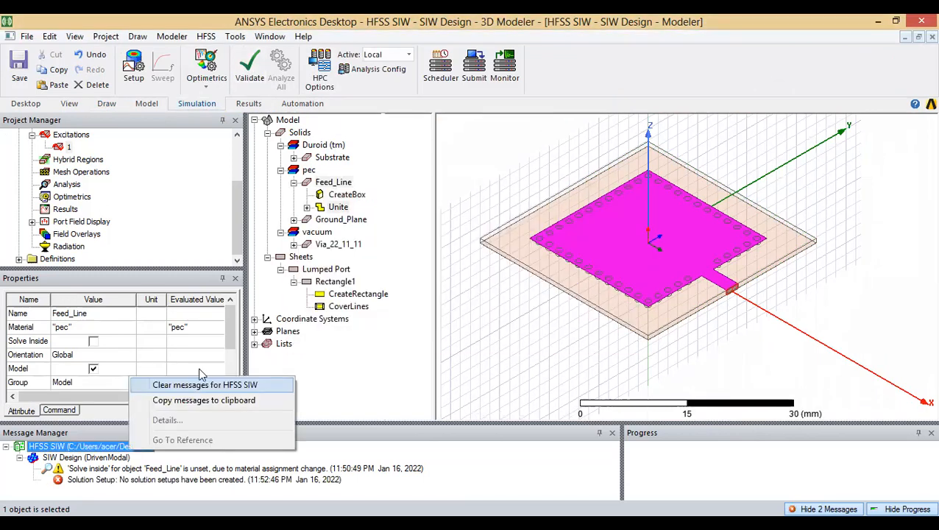
left_click(195, 383)
Step: Highlight Ground_Plane and the united vias in the model, and set the drawing plane to XY
left_click(336, 220)
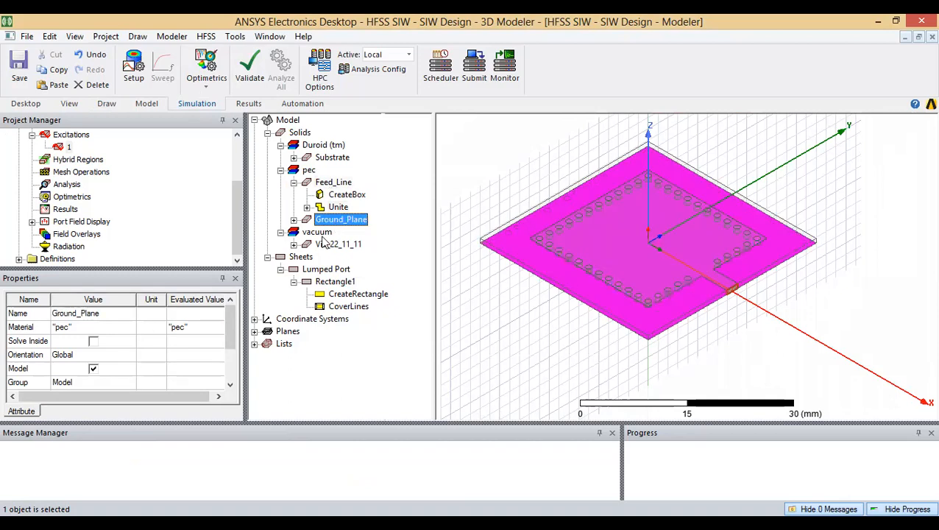
left_click(324, 232)
left_click(329, 245)
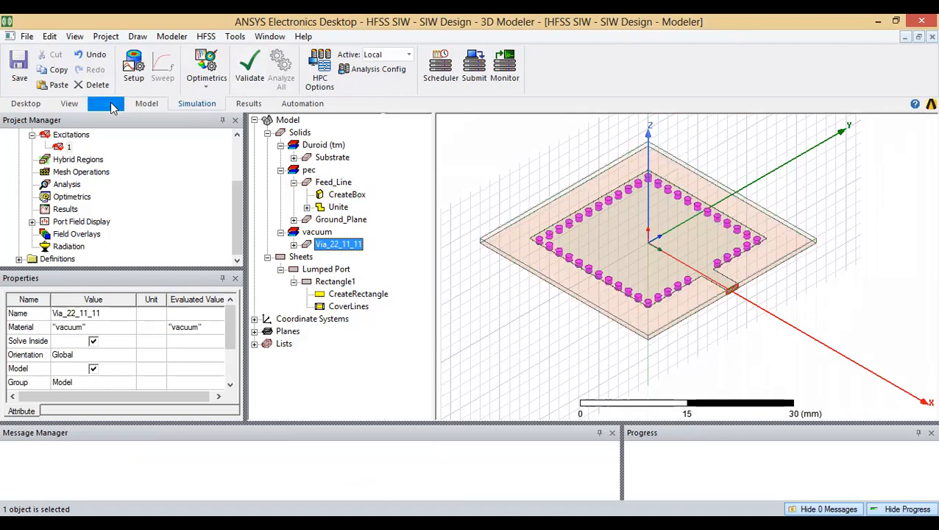
left_click(146, 103)
left_click(106, 104)
left_click(829, 70)
left_click(822, 87)
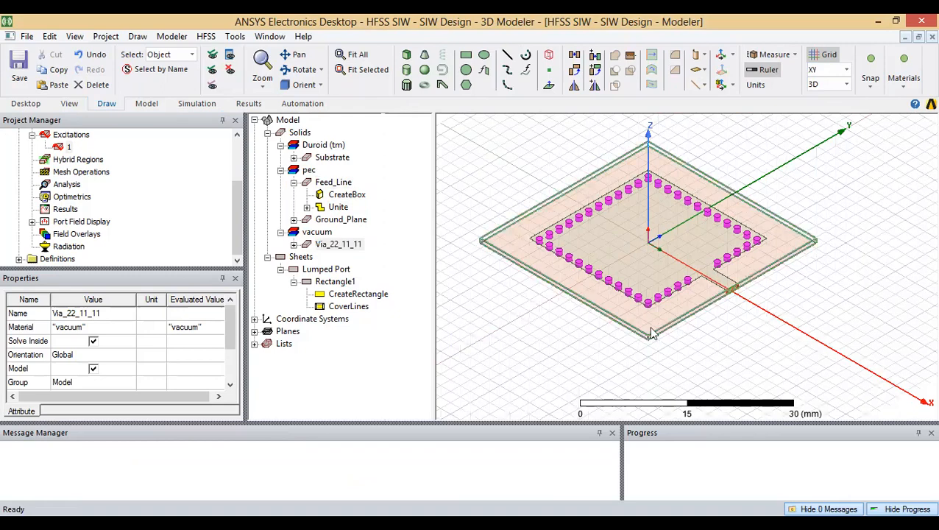
Step: Make an in-place copy of the united via solid Via_22_11_11
left_click(327, 246)
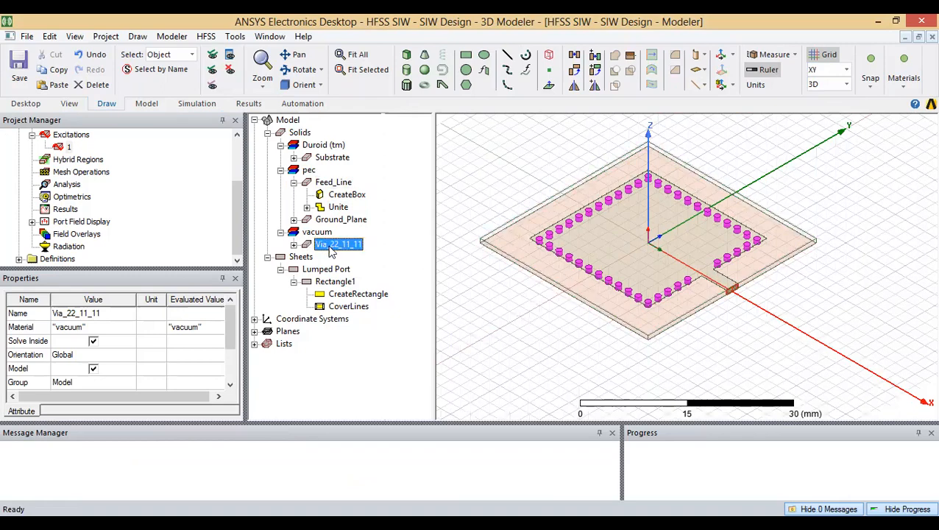
key("ctrl+v")
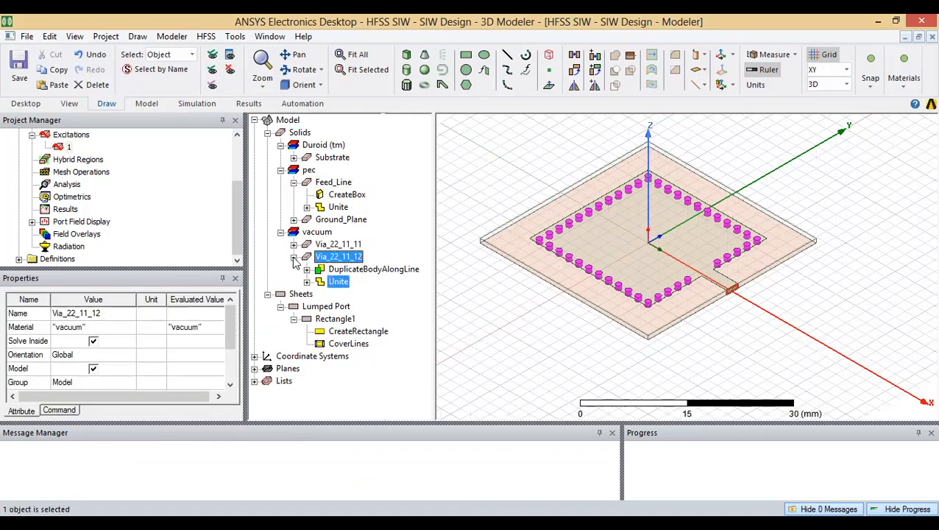
left_click(294, 257)
left_click(349, 244)
left_click(351, 257)
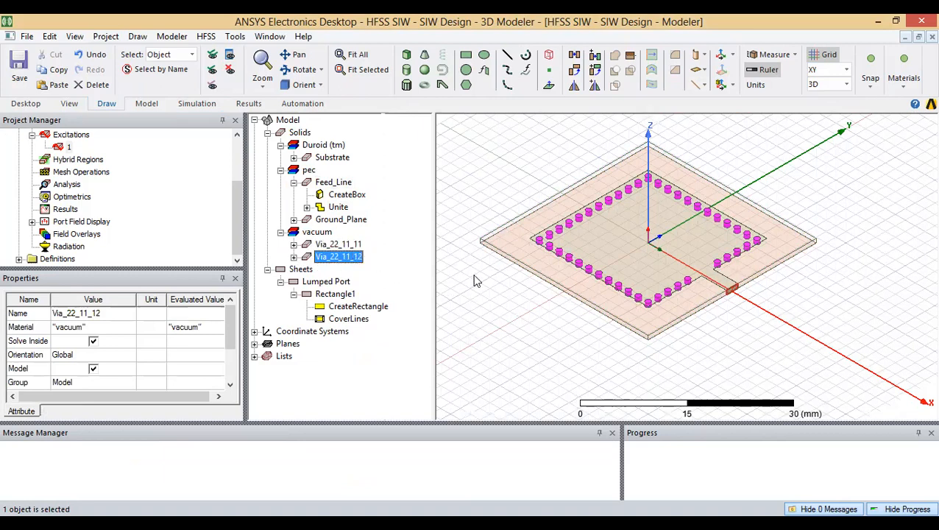
left_click(329, 245)
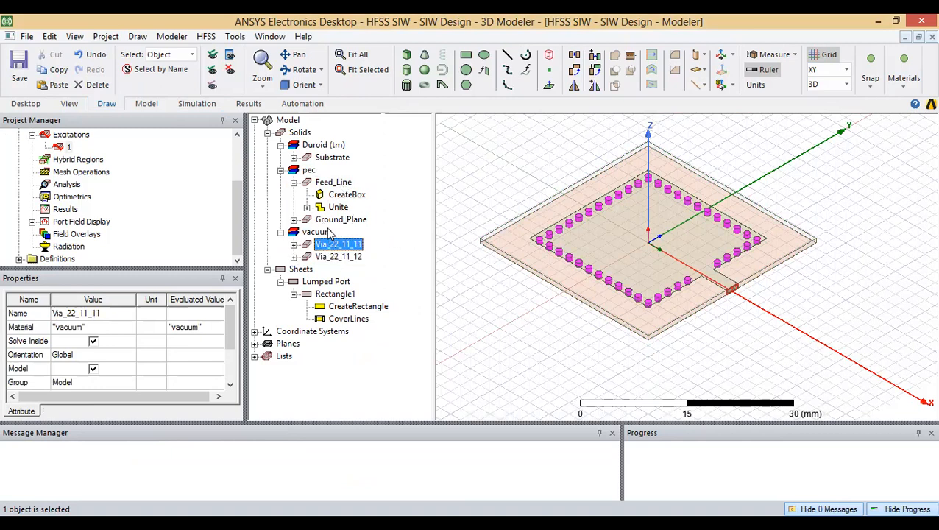
Step: Subtract Via_22_11_11 from Substrate and check the resulting holes from above
left_click(333, 159)
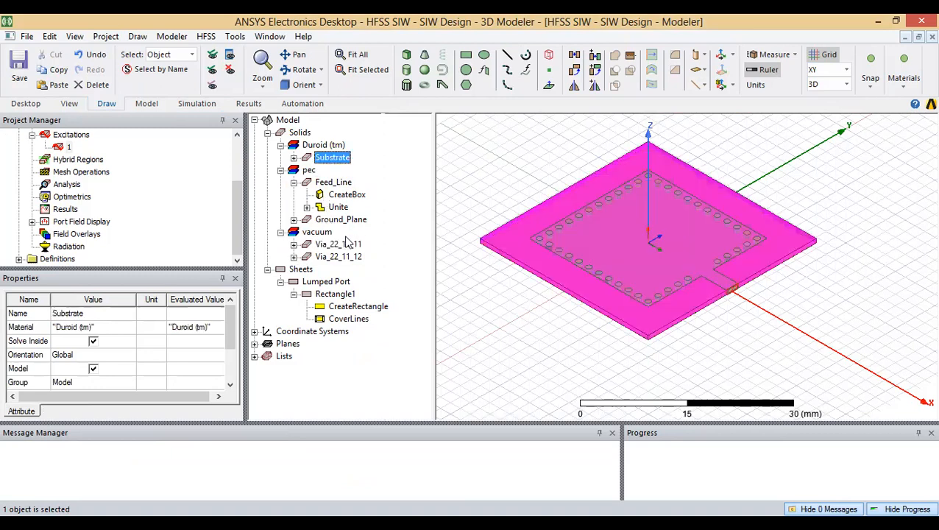
left_click(332, 245, "ctrl")
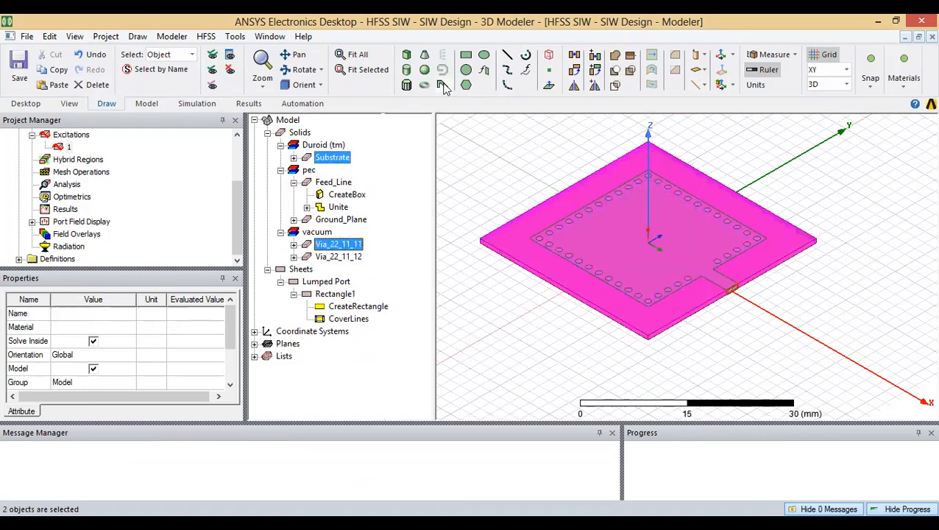
left_click(614, 71)
left_click(427, 333)
left_click_drag(718, 242, 671, 266, "alt")
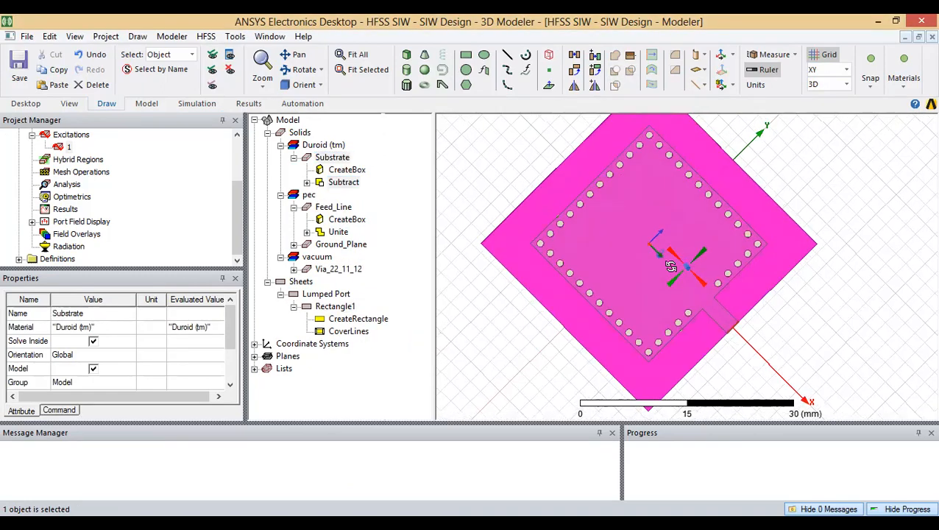
scroll(671, 266, "up", 3)
Step: Assign pec as the material of Via_22_11_12 and clear the project's messages
left_click(331, 271)
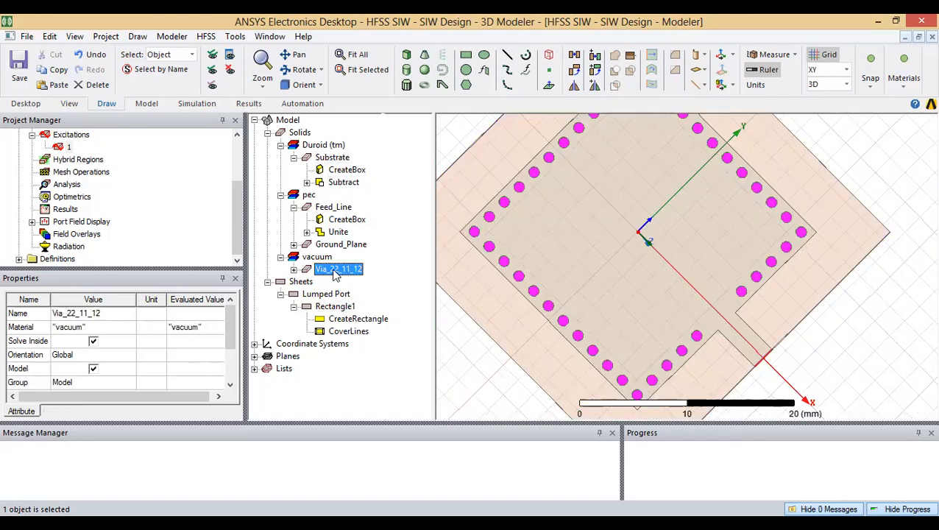
double_click(334, 270)
left_click(165, 217)
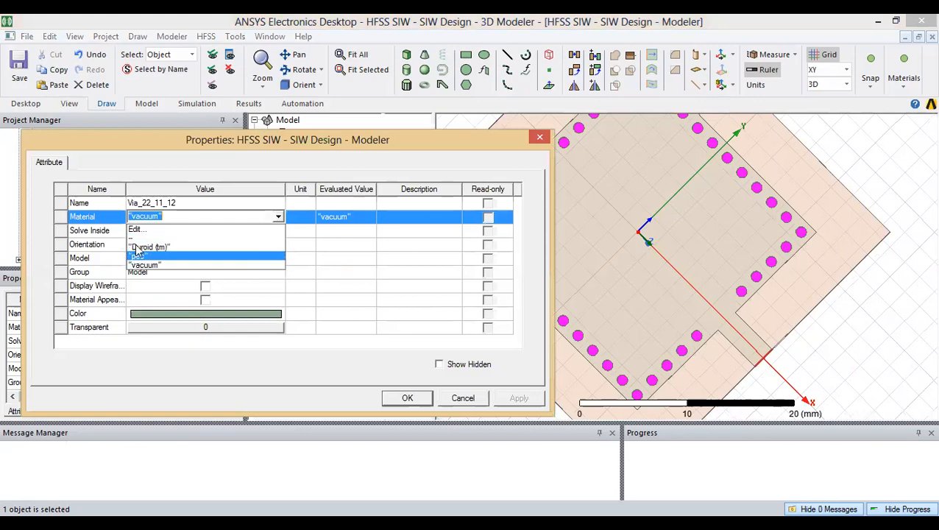
left_click(141, 256)
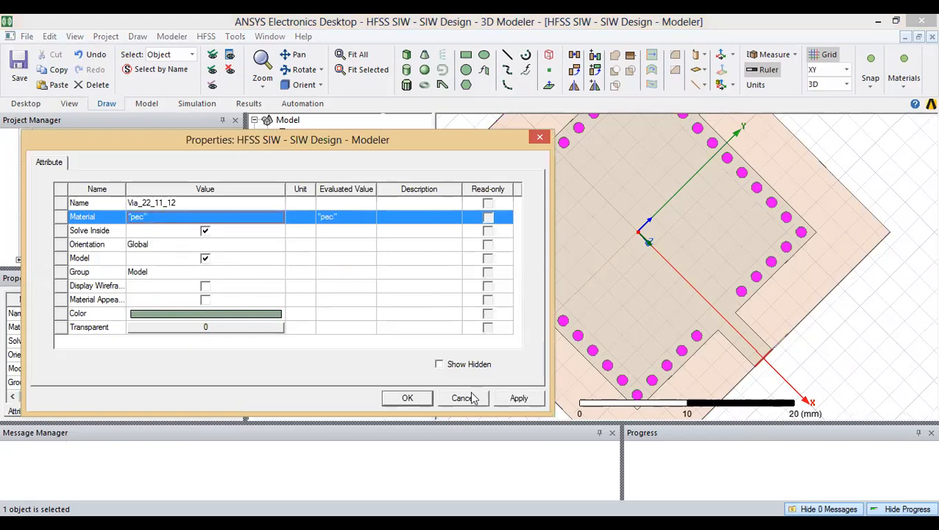
left_click(518, 397)
left_click(407, 397)
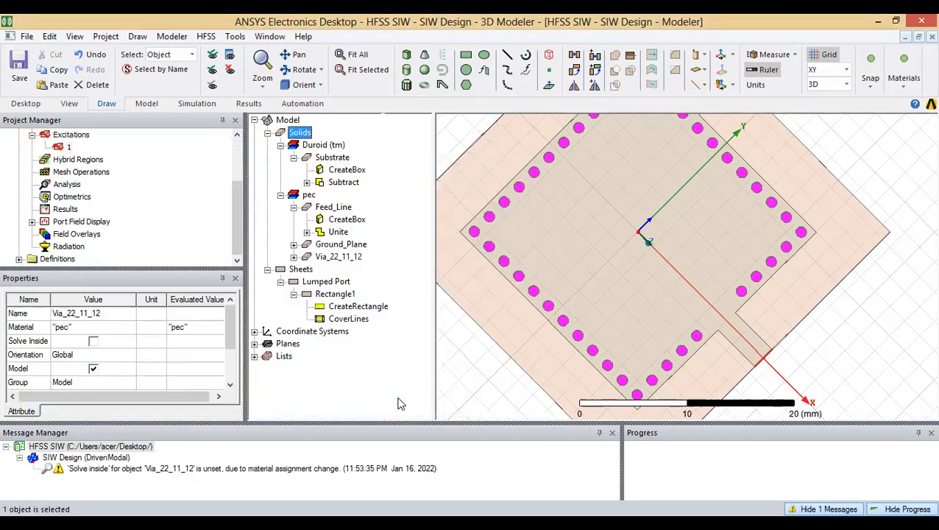
right_click(130, 447)
left_click(181, 382)
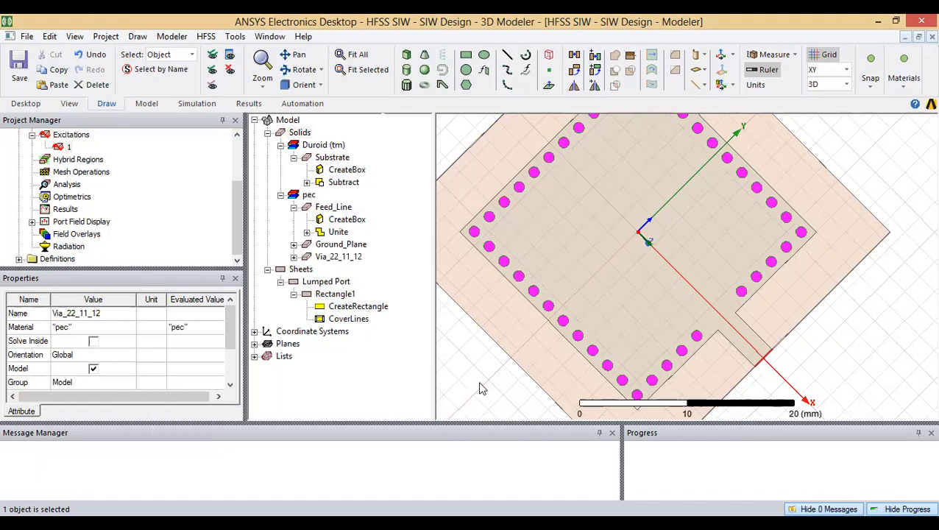
Step: Draw a box about 45 x 55 x 30 mm around the structure, starting at -20, -25, 0 mm
left_click(483, 387)
scroll(616, 322, "down", 5)
scroll(618, 340, "down", 2)
middle_click_drag(617, 339, 627, 283)
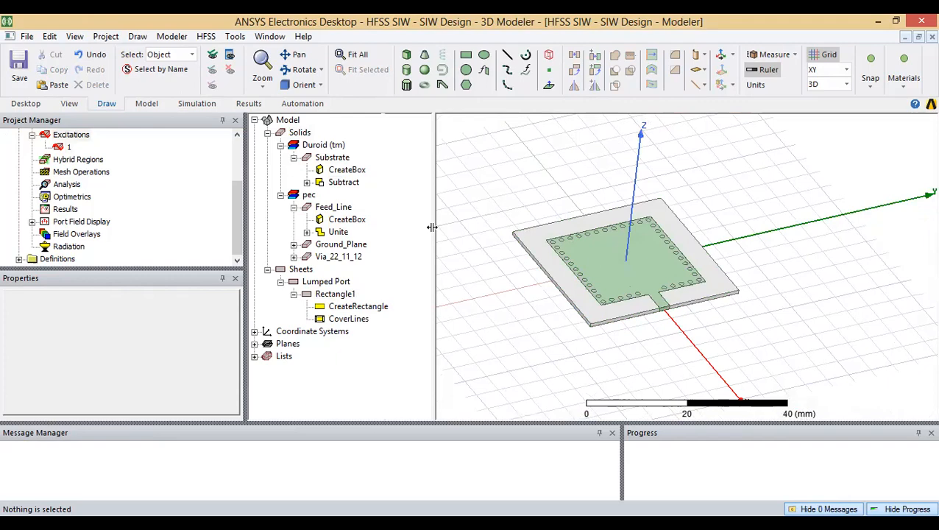
middle_click_drag(645, 223, 643, 315)
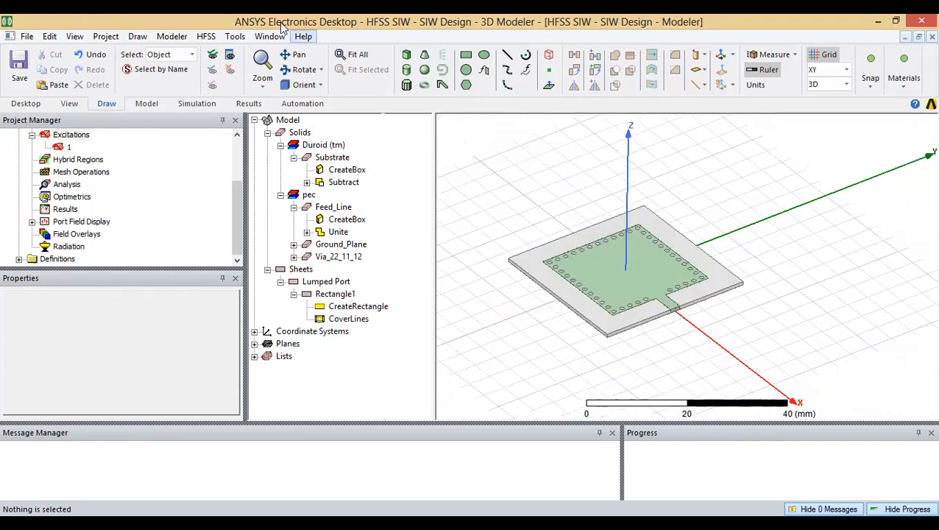
left_click(407, 56)
left_click(465, 269)
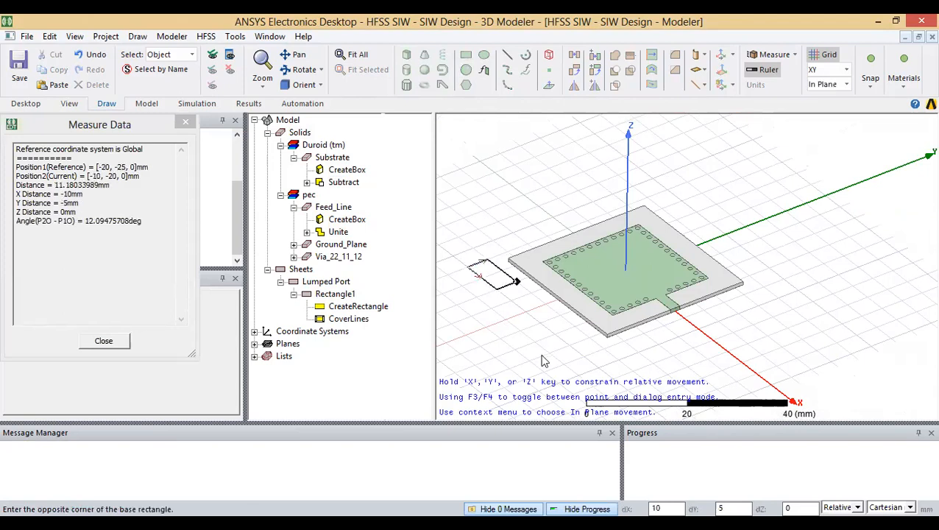
left_click(817, 282)
left_click(789, 163)
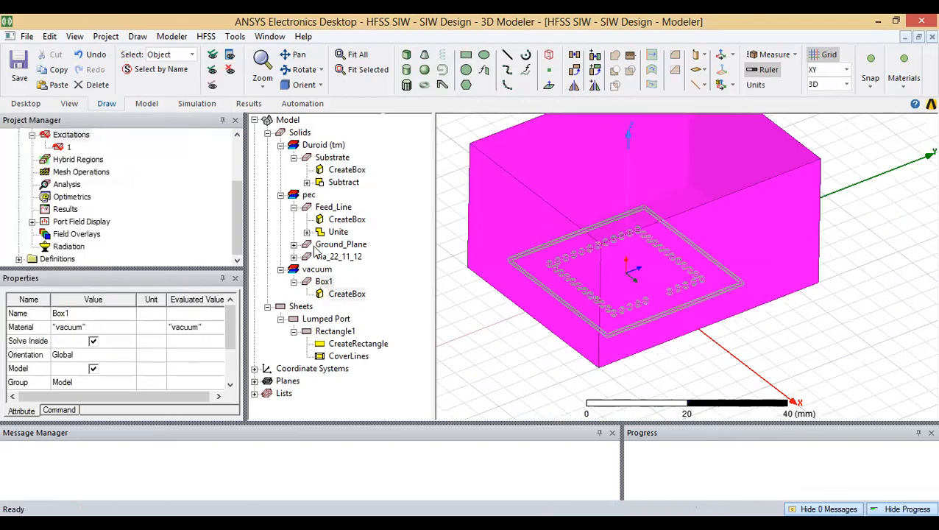
Step: Assign air from the material library as the material of the new enclosing box
left_click(326, 282)
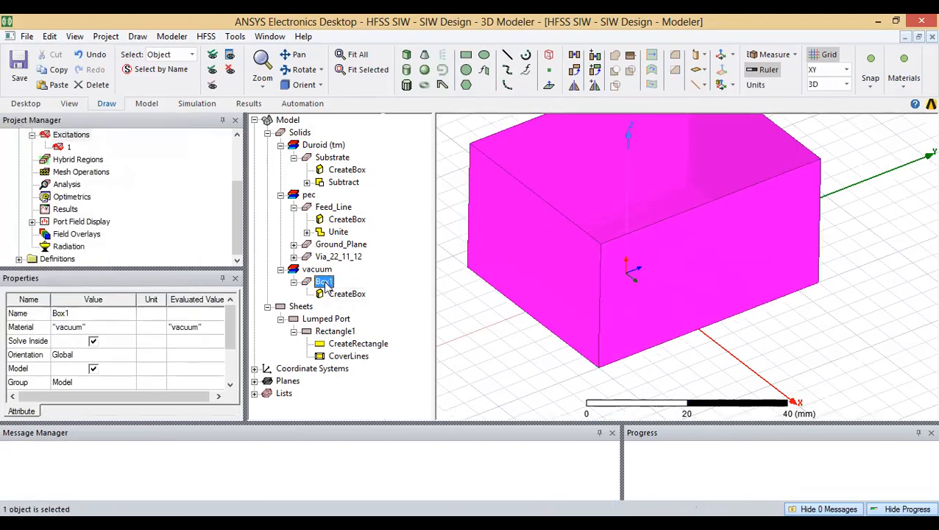
double_click(325, 282)
left_click(171, 219)
left_click(171, 218)
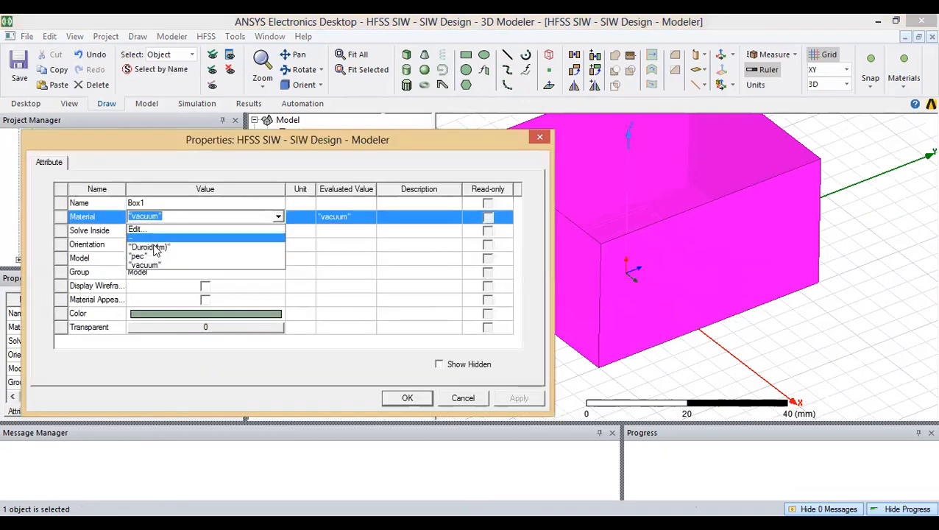
left_click(175, 203)
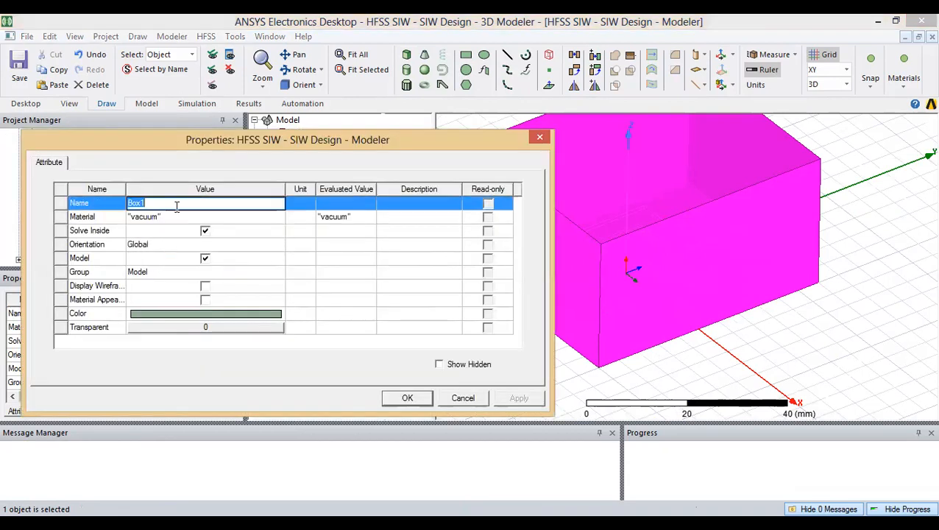
left_click(173, 217)
left_click(207, 229)
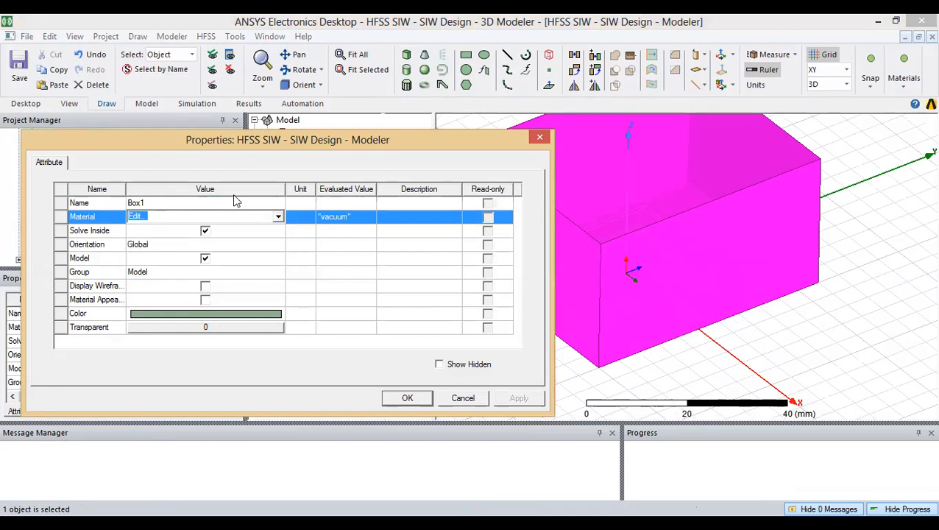
type("air")
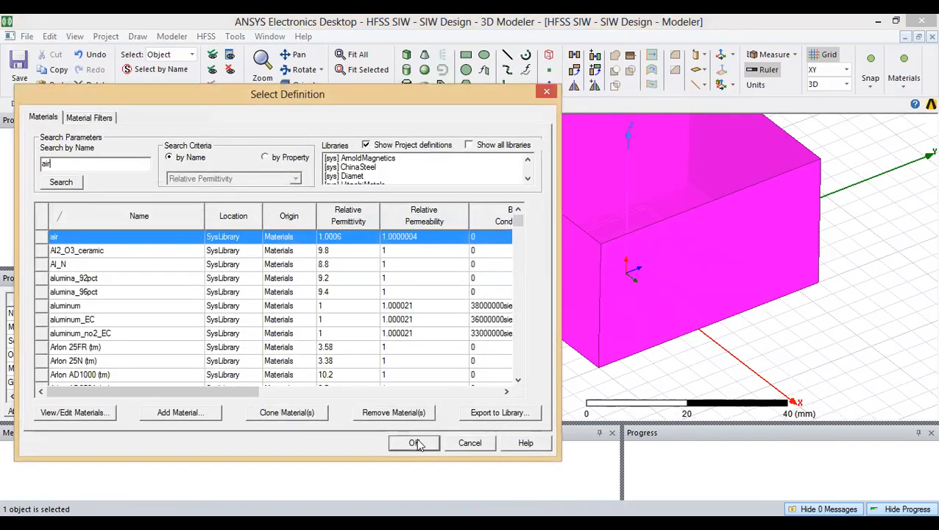
double_click(205, 242)
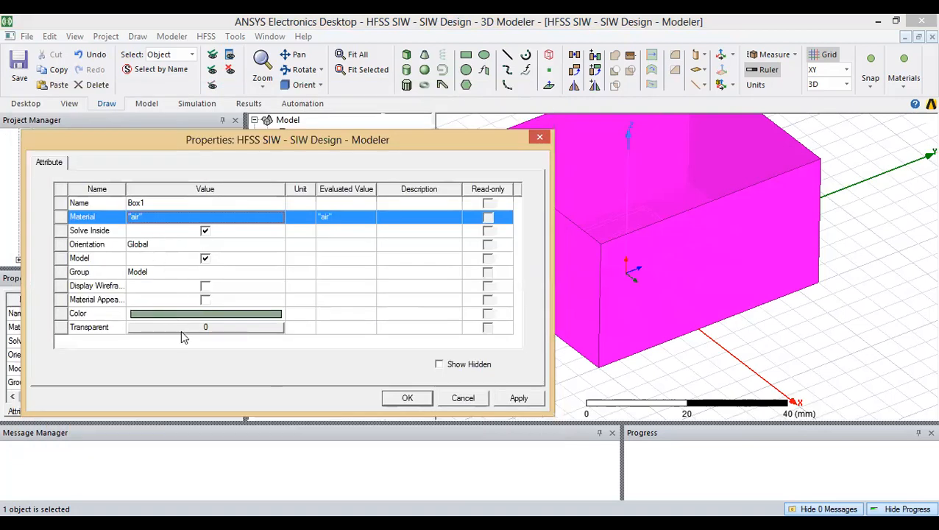
Step: Rename the enclosing air box as Radiation_Box and apply its properties
left_click(169, 204)
type("RAdiation")
key("BackSpace")
type("_Bo")
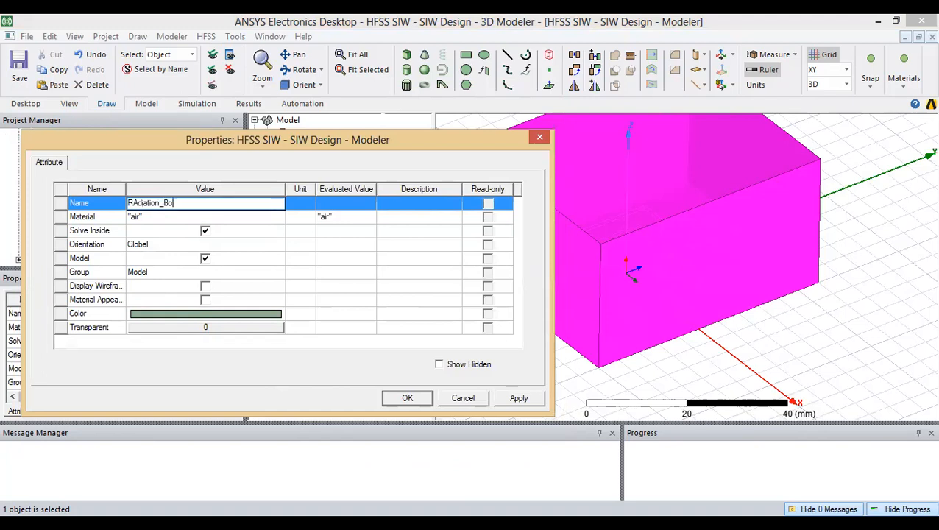
left_click(138, 203)
key("BackSpace")
type("a")
left_click(515, 398)
left_click(407, 399)
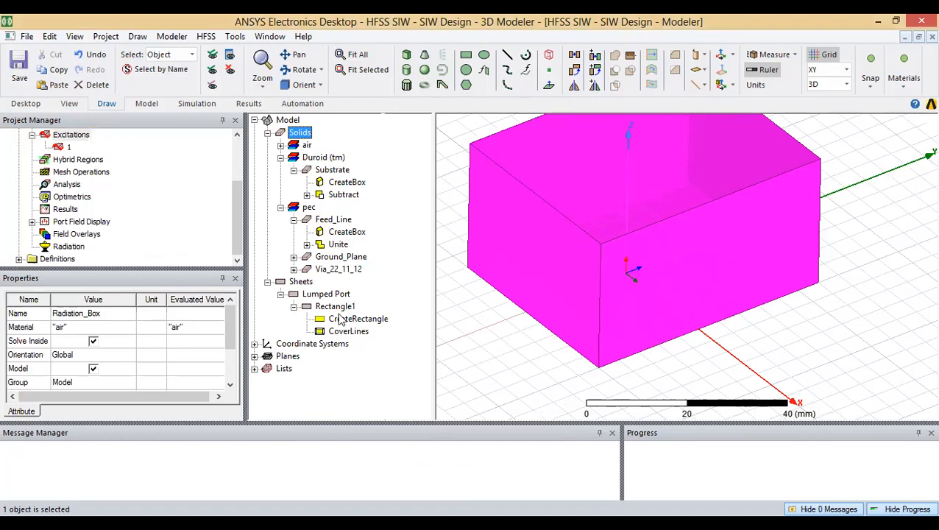
Step: Set the position of Radiation_Box to -40mm, -40mm, -5mm
left_click(280, 144)
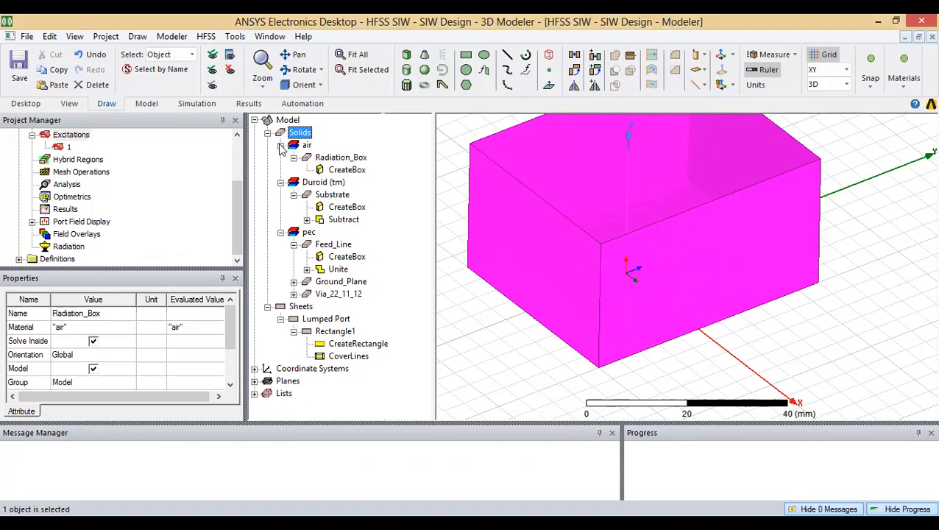
left_click(355, 170)
double_click(355, 171)
left_click(197, 230)
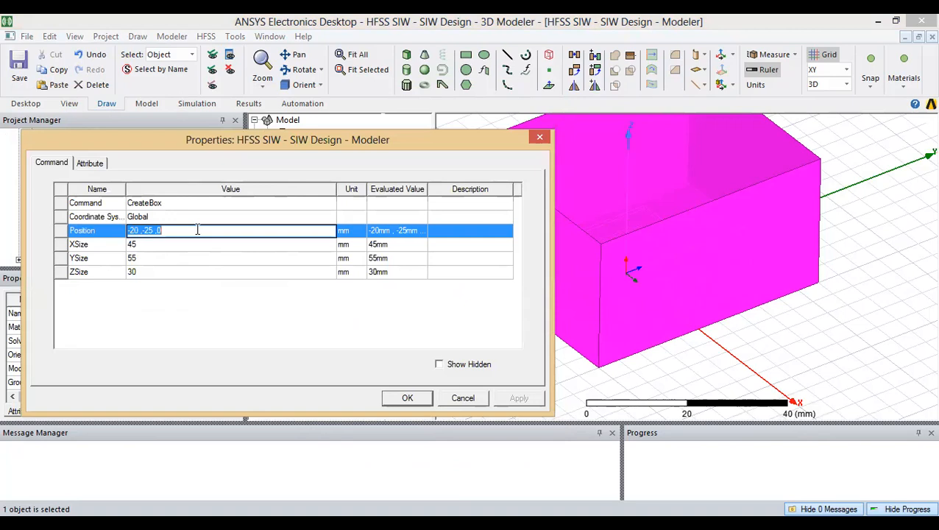
type("-40mm")
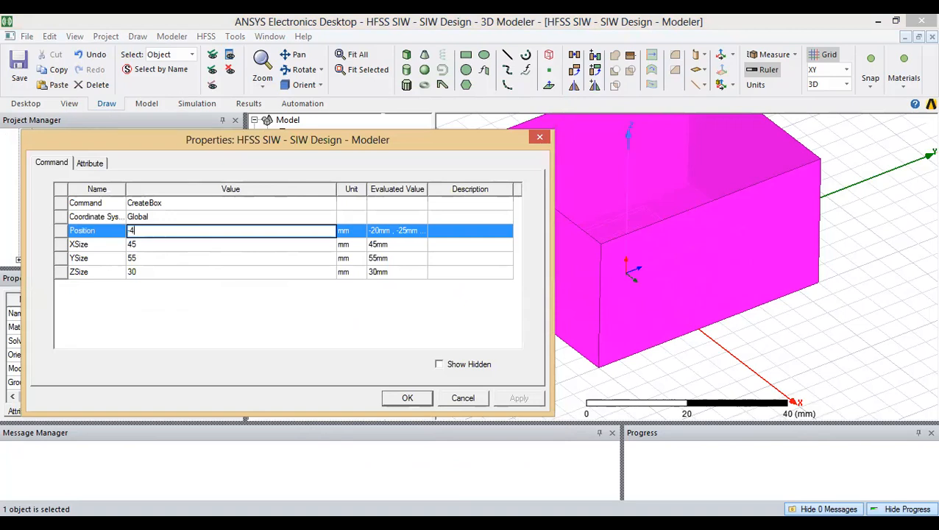
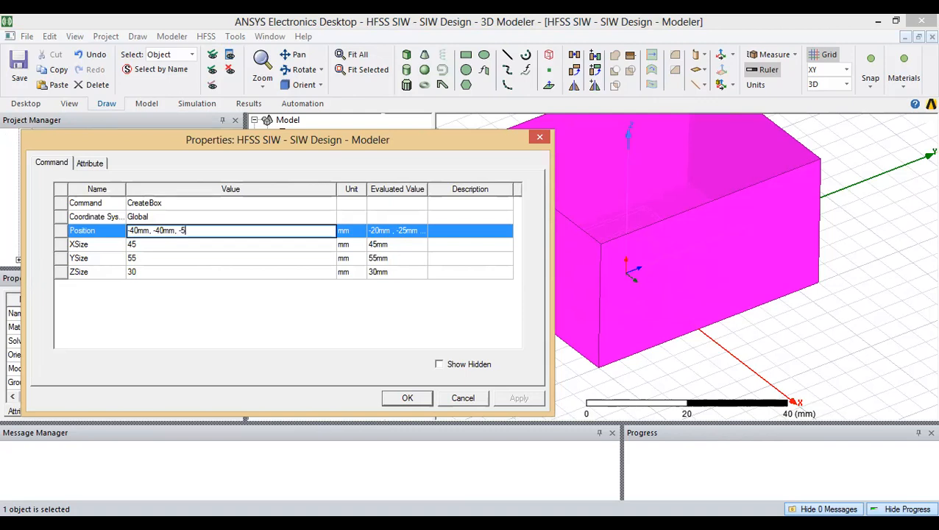
key("Down")
Step: Set the size of Radiation_Box to 80 mm in X, 80 mm in Y and 40 mm in Z, and apply it
key("Down")
key("Down")
key("Up")
key("Up")
type("80mm")
key("Down")
type("8")
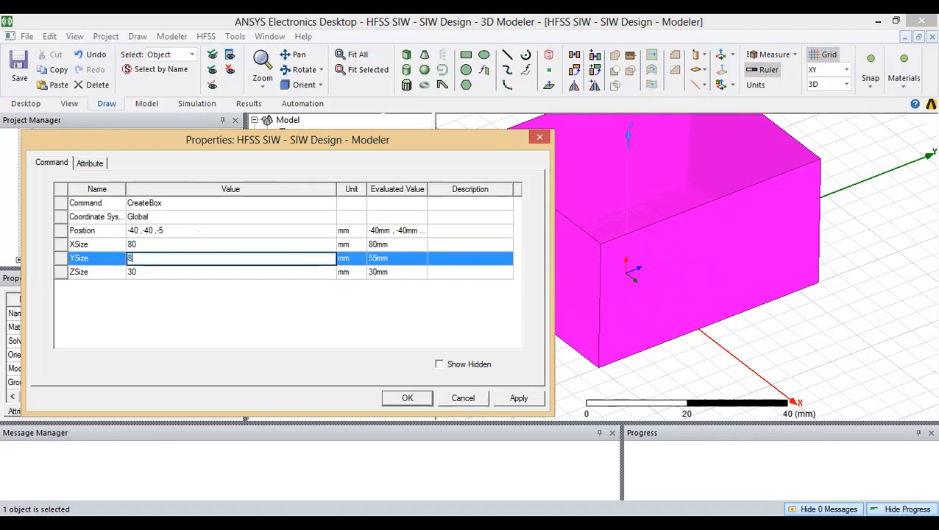
key("Down")
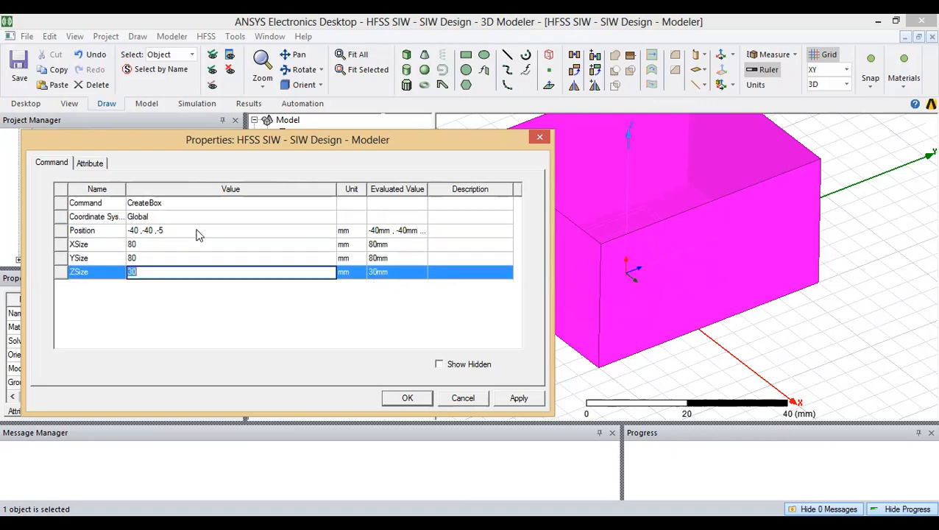
type("4")
key("Return")
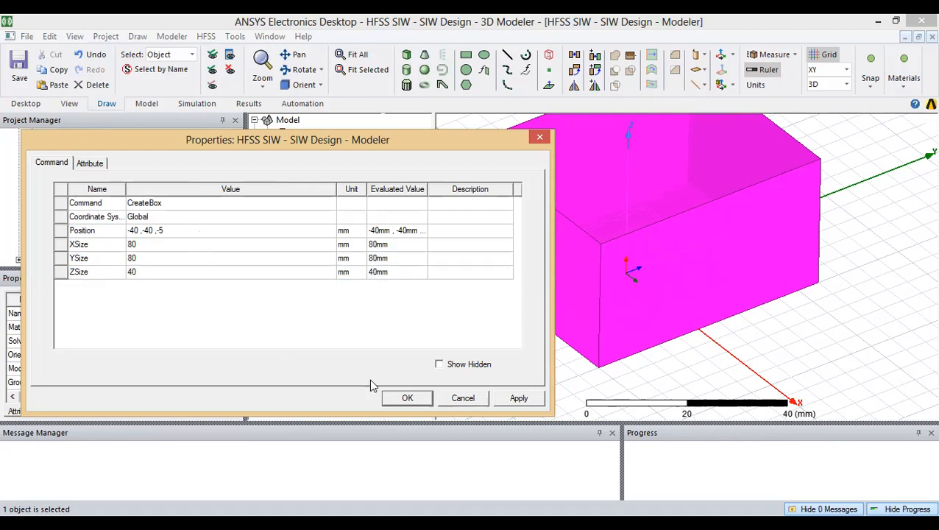
left_click(518, 398)
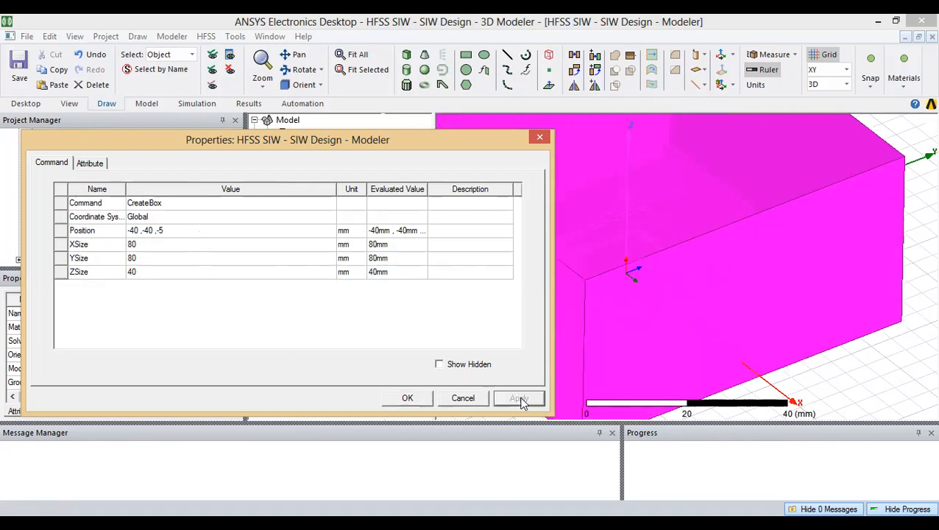
left_click(406, 400)
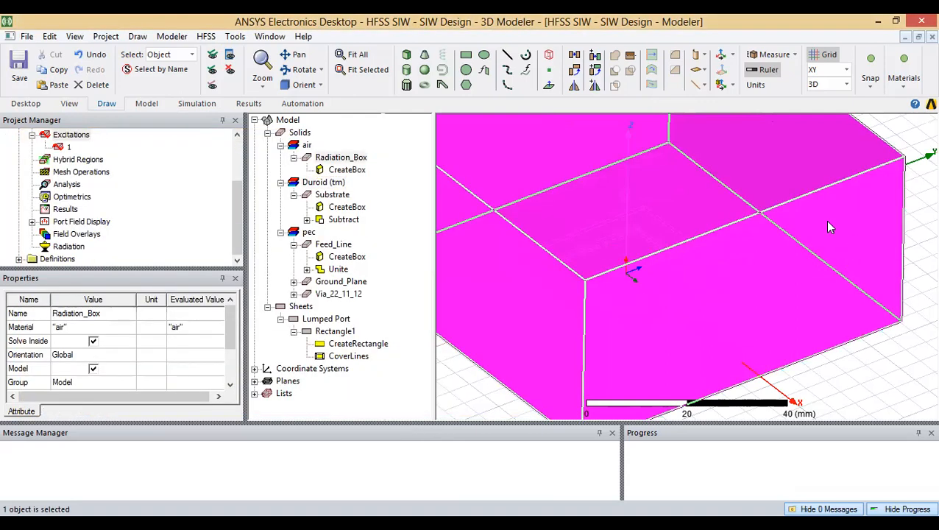
Step: Assign a radiation boundary to Radiation_Box with the default settings
right_click(829, 228)
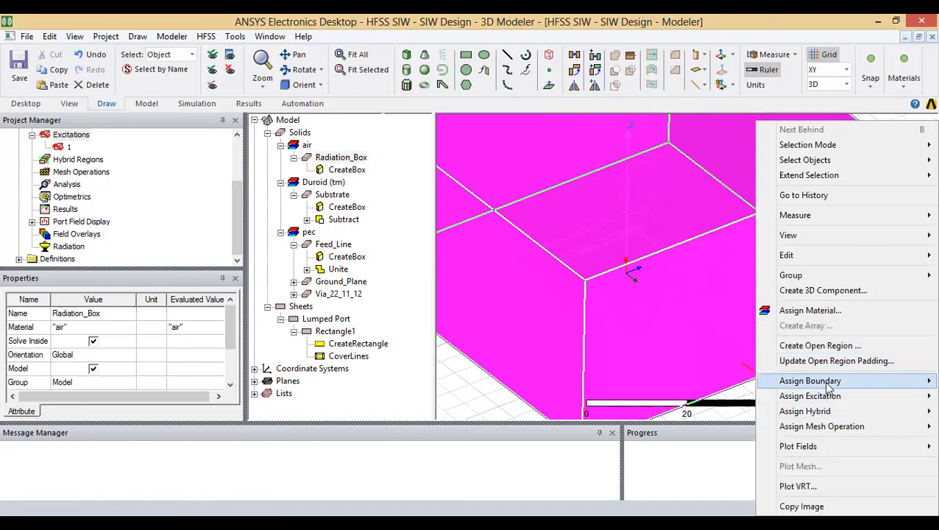
mouse_move(828, 387)
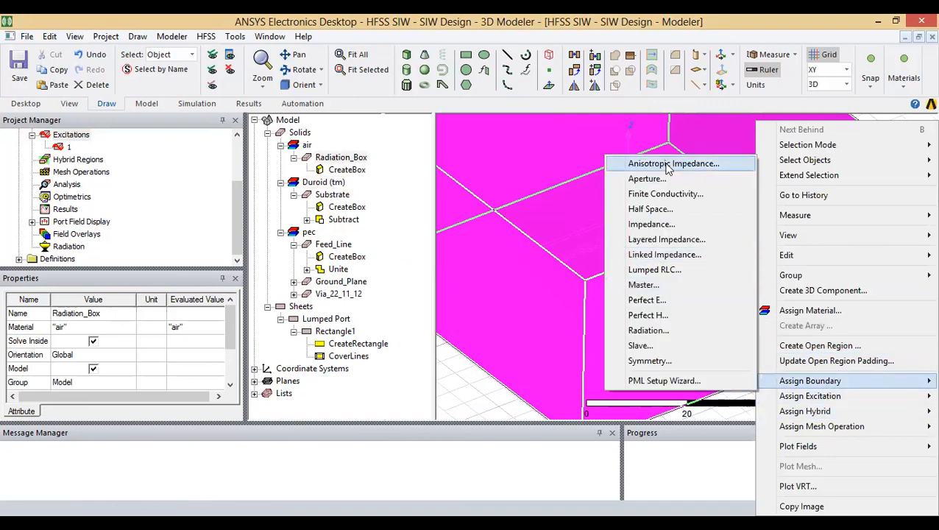
left_click(648, 330)
left_click(425, 376)
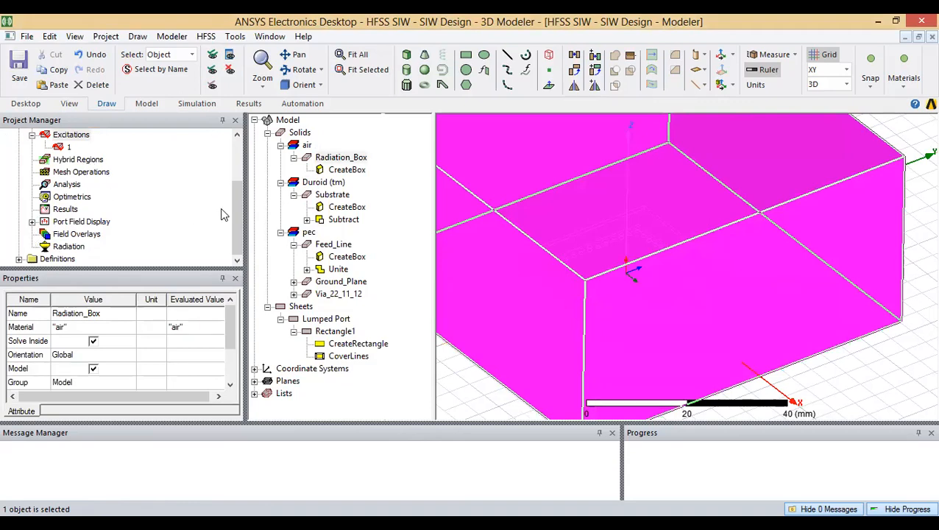
Step: Examine which faces the radiation boundary Rad1 covers, and select the substrate
left_click_drag(234, 224, 231, 181)
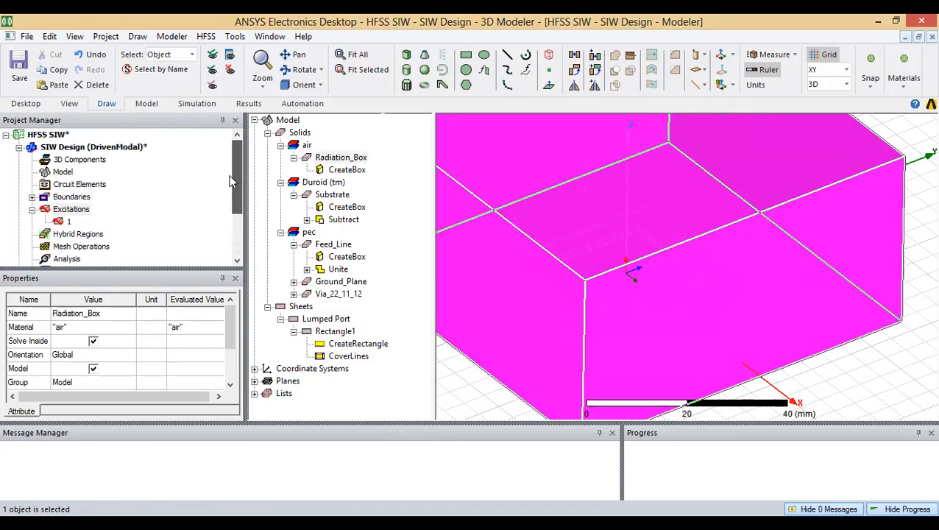
left_click(33, 209)
left_click(32, 196)
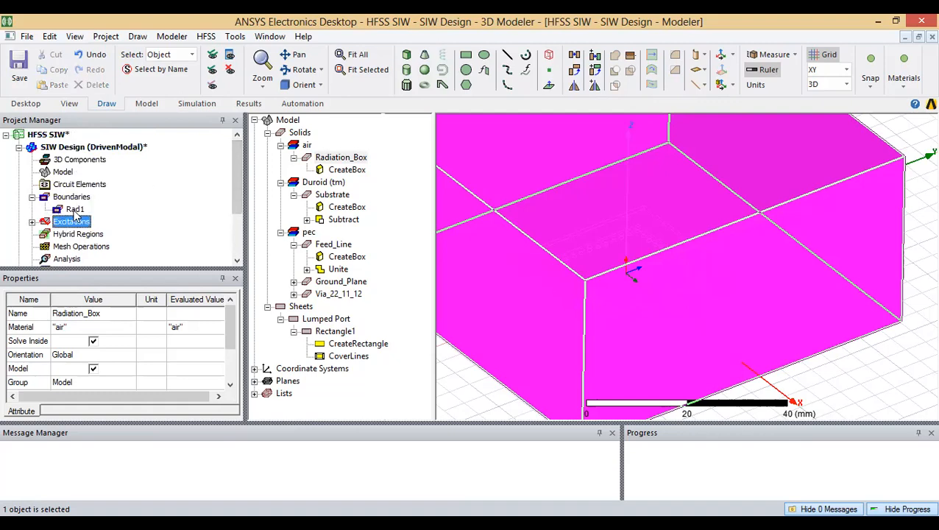
left_click(75, 210)
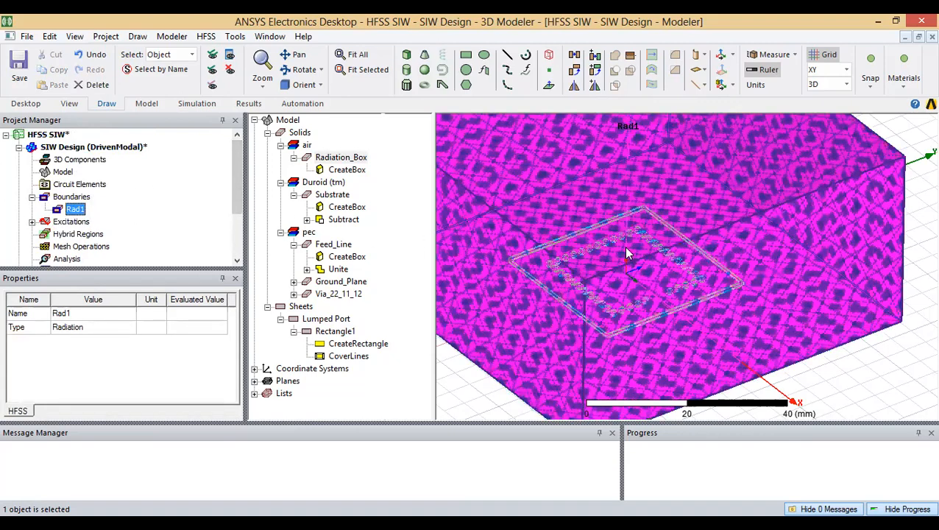
left_click(626, 254)
left_click(853, 396)
left_click(667, 302)
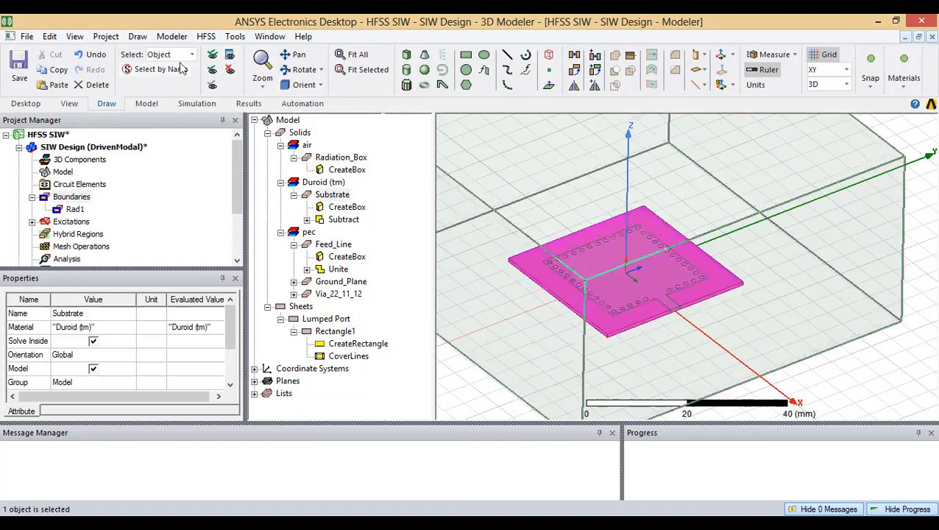
Step: Hide Radiation_Box in the active view
left_click(228, 57)
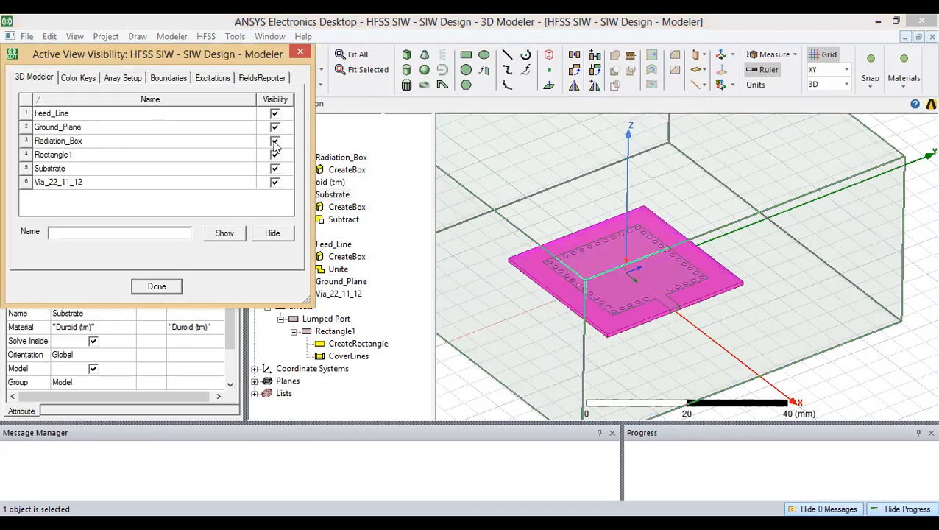
left_click(275, 144)
left_click(157, 287)
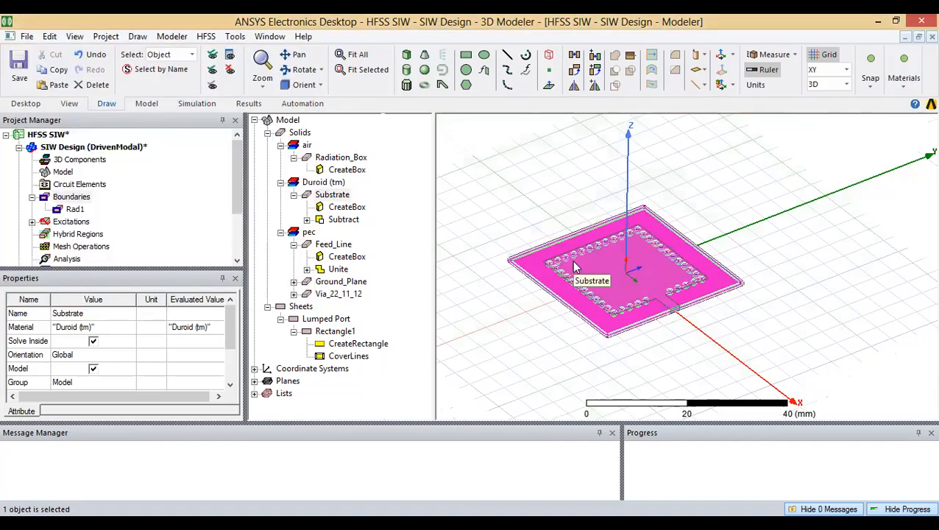
Step: Examine the patch, via rows and feed line from above and from the side, ending in the top view
double_click(633, 137, "alt")
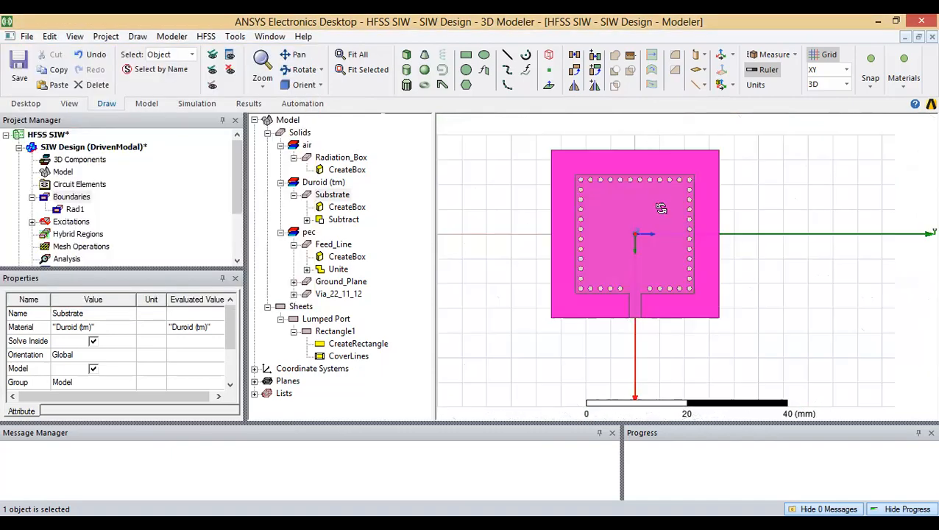
scroll(667, 218, "up", 6)
left_click_drag(580, 217, 607, 192, "shift")
left_click_drag(757, 340, 780, 331, "alt")
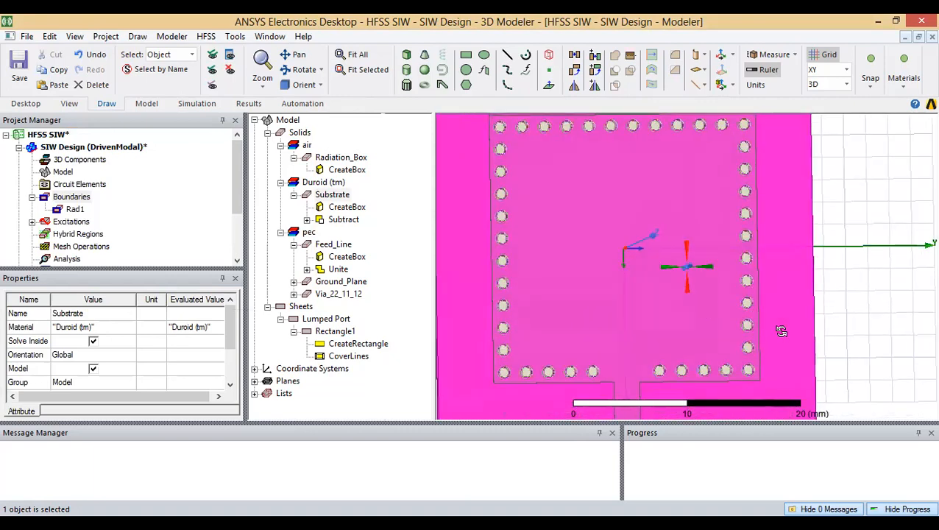
left_click_drag(639, 254, 630, 256, "alt")
double_click(638, 224, "alt")
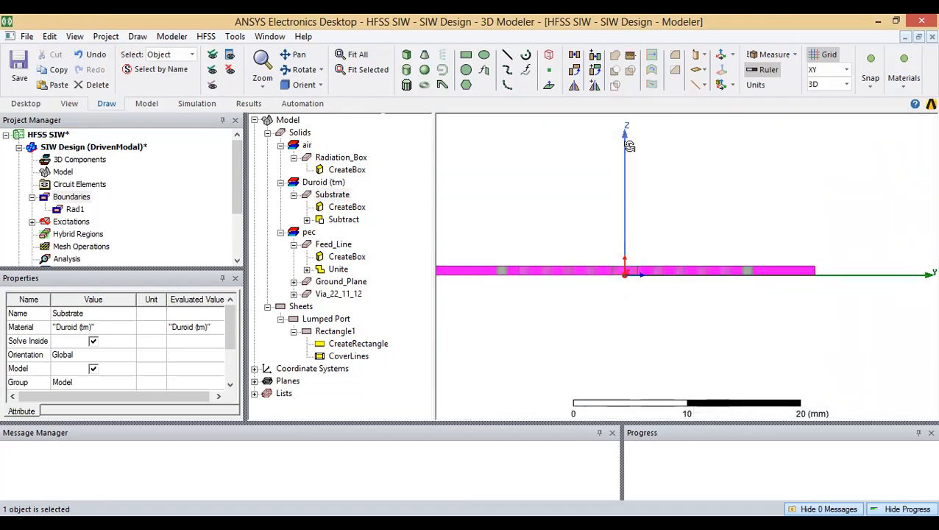
double_click(621, 120, "alt")
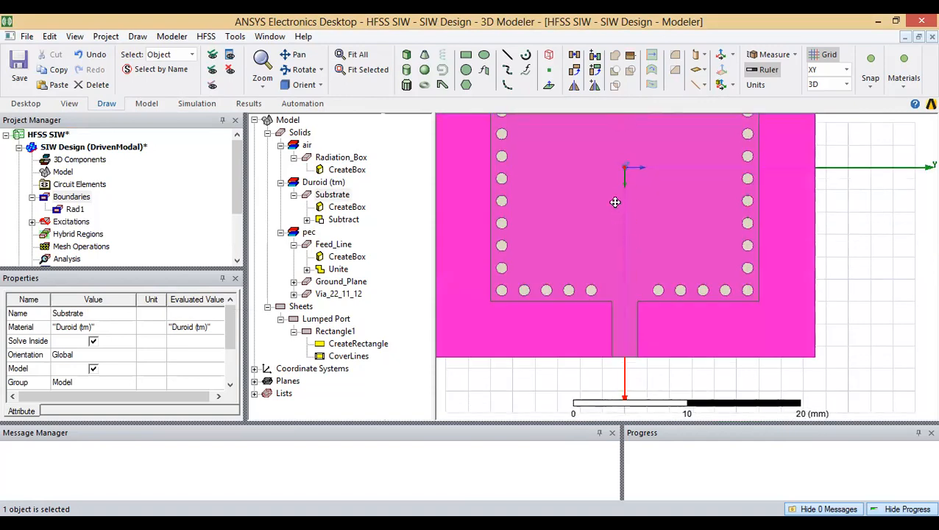
left_click_drag(625, 189, 630, 237, "shift")
scroll(629, 231, "down", 3)
scroll(629, 235, "up", 1)
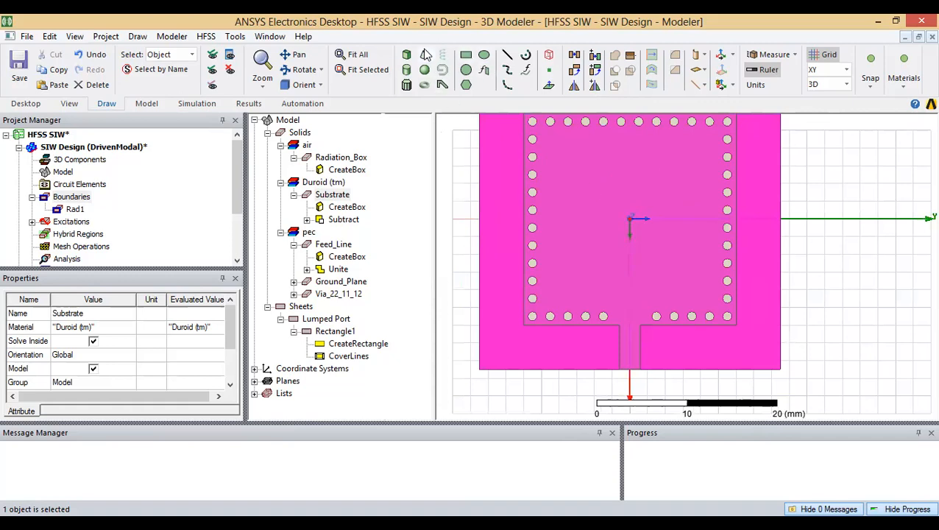
Step: Draw a zero-height box about 2 x 12 mm at the patch centre, starting at 0, -6, 0 mm
left_click(406, 55)
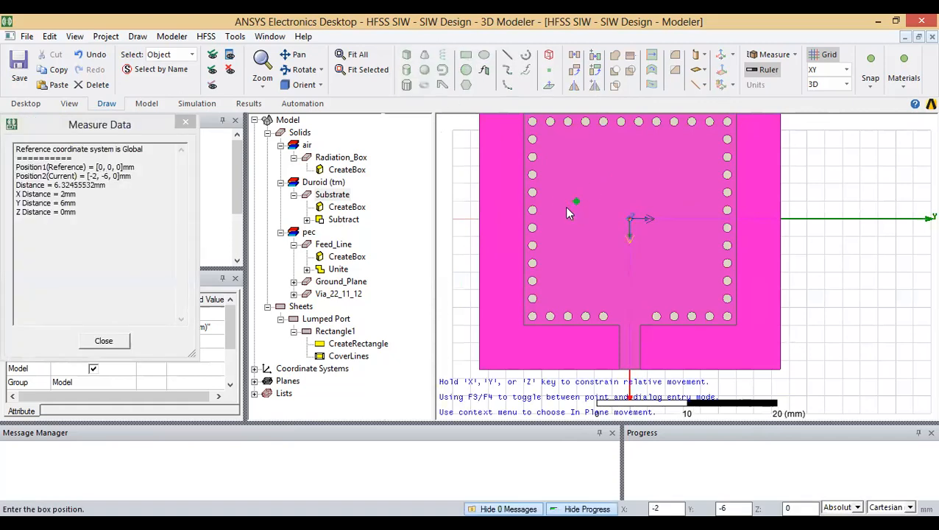
left_click(575, 218)
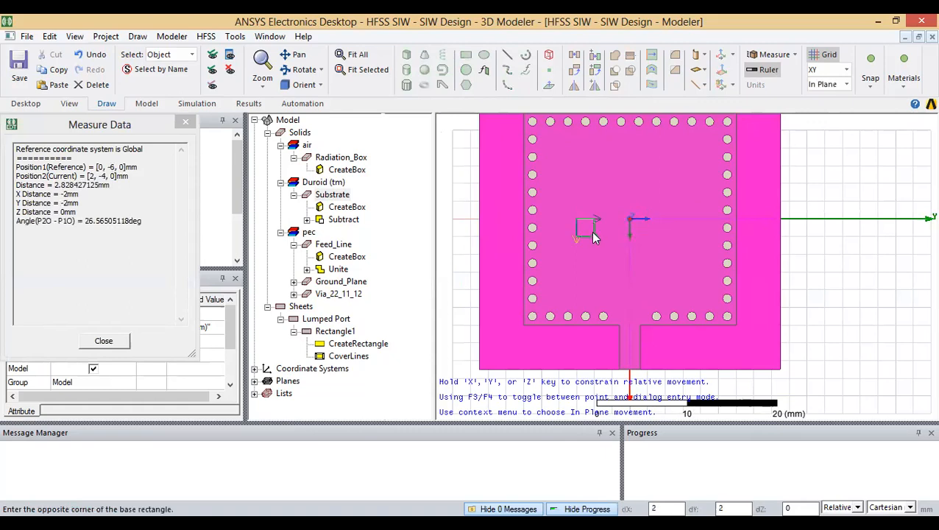
left_click(687, 233)
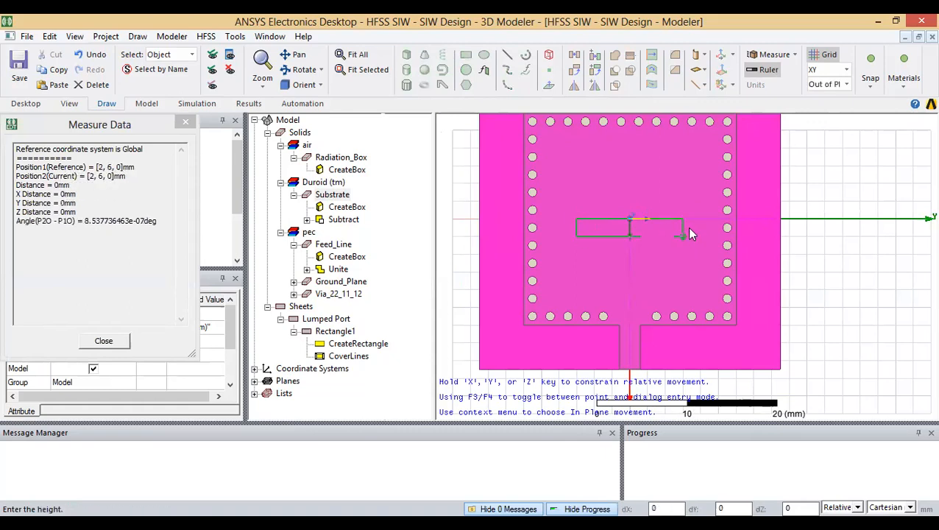
left_click(693, 212)
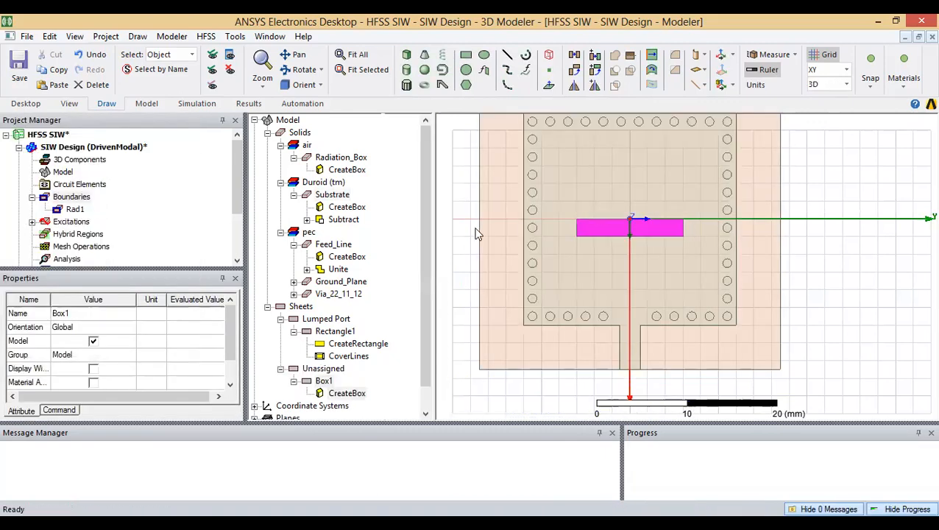
Step: Rename the newly drawn flat box as Slot
double_click(324, 381)
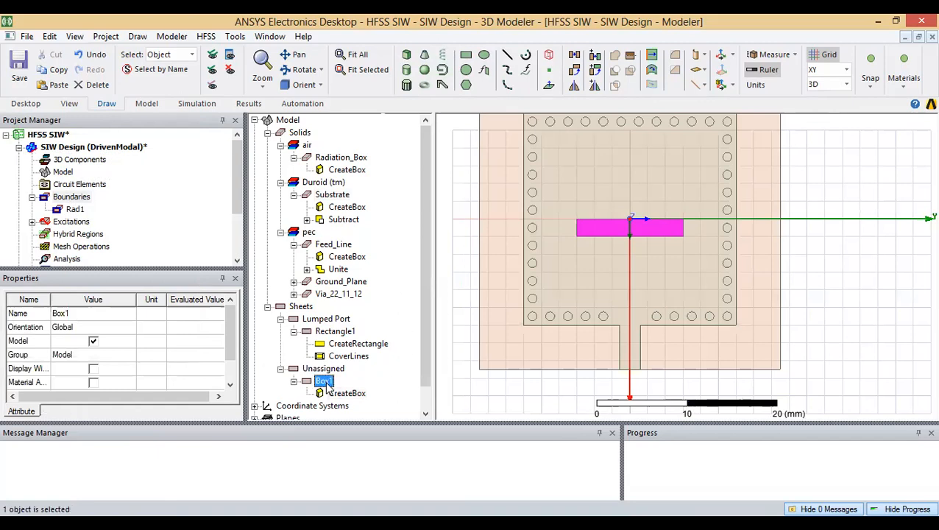
left_click(204, 203)
type("S")
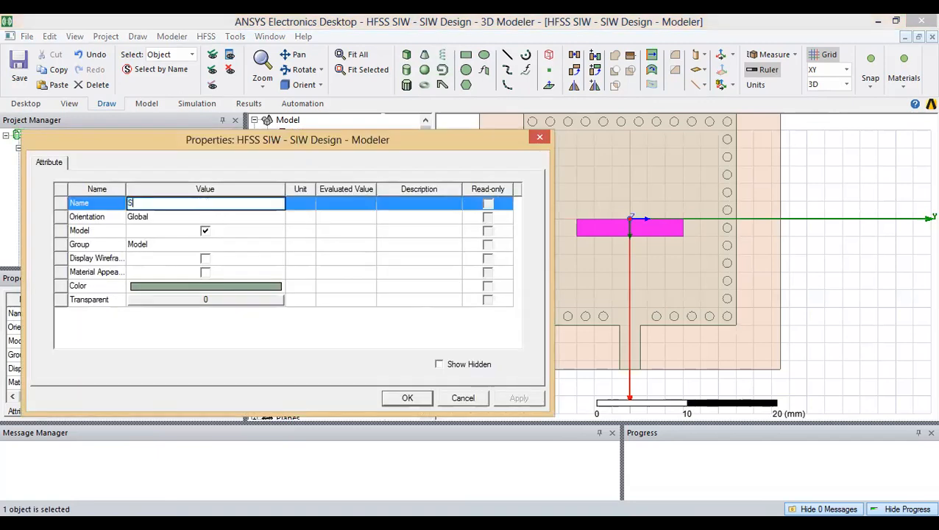
key("BackSpace")
key("BackSpace")
key("BackSpace")
left_click(408, 398)
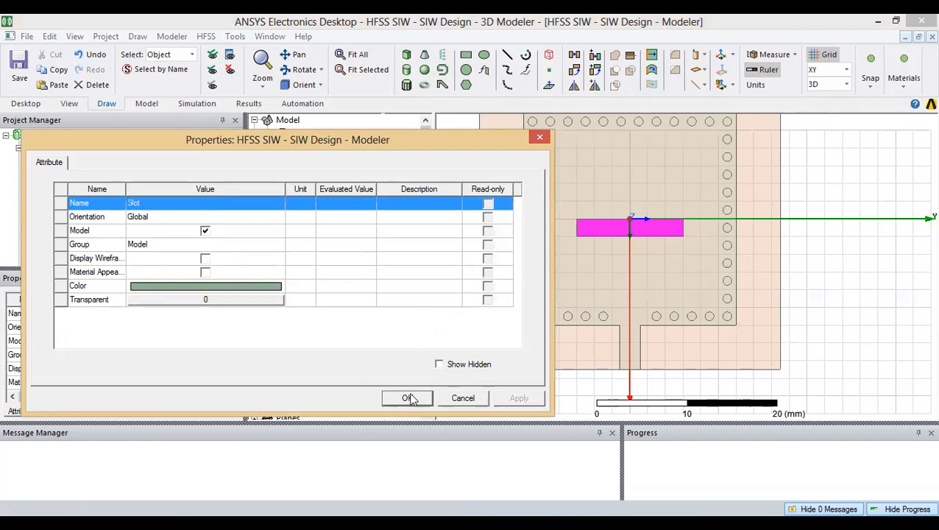
left_click(349, 344)
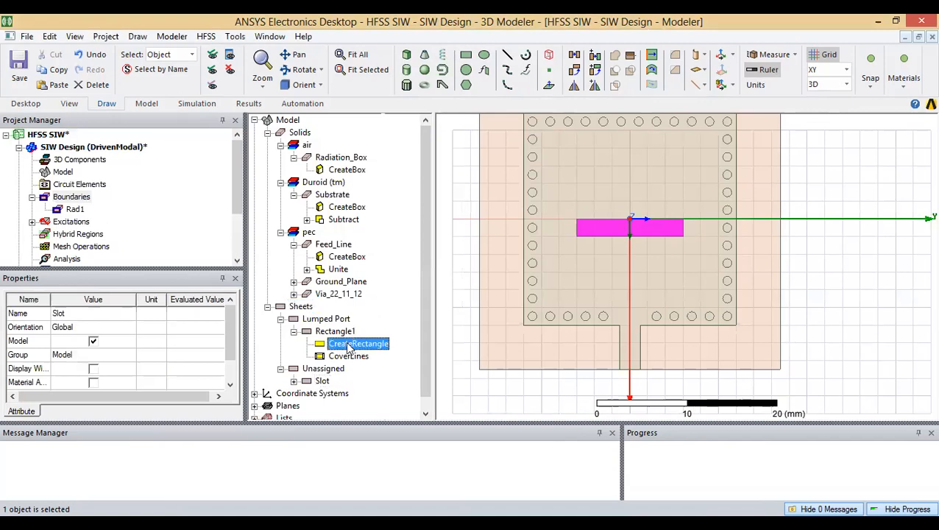
double_click(349, 344)
left_click(190, 231)
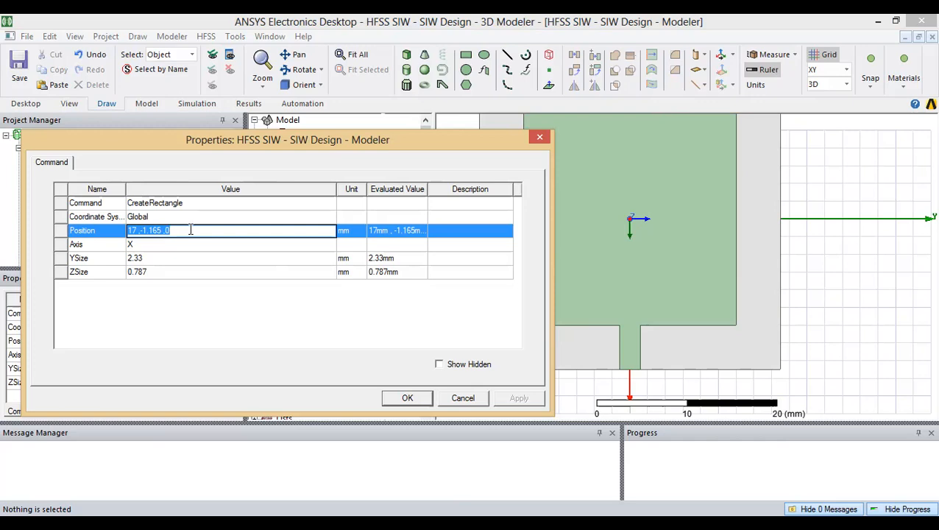
key("Escape")
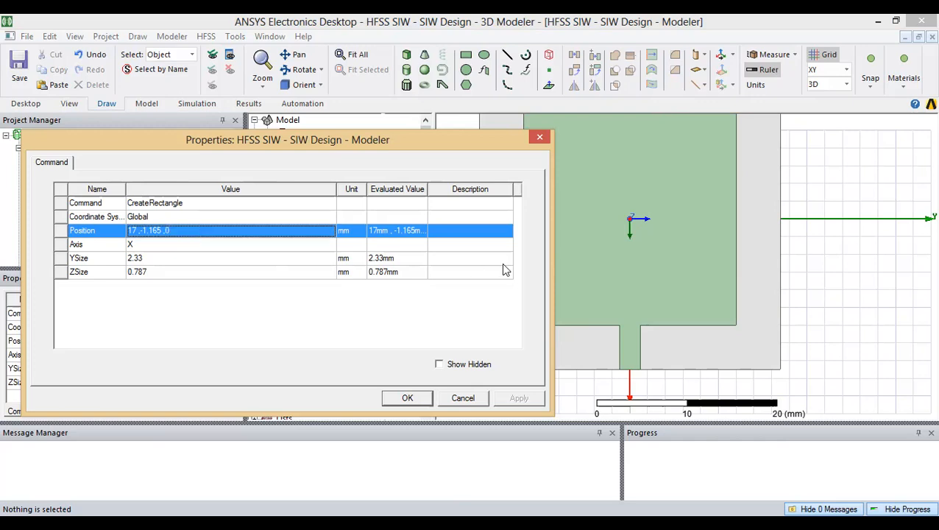
key("Escape")
Step: Delete the lumped port sheet Rectangle1
left_click(326, 333)
key("Delete")
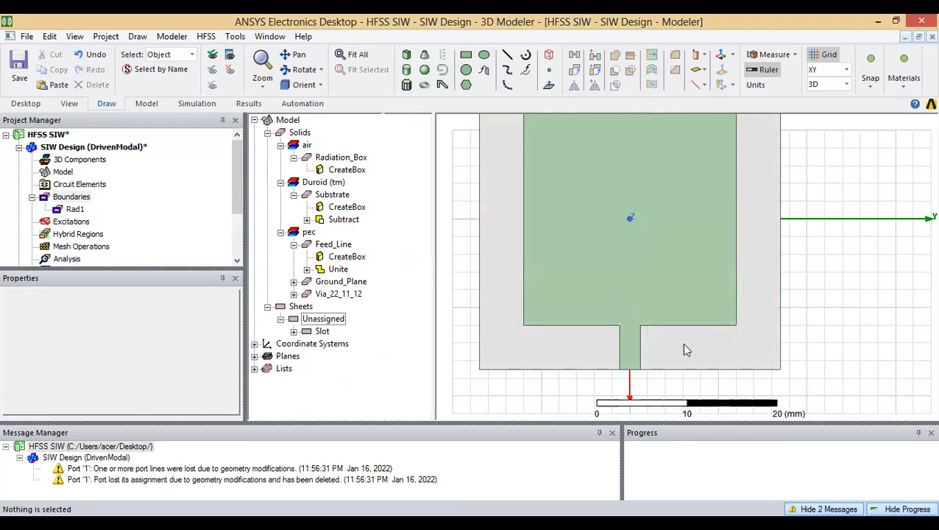
Step: Draw a solid box with a base of about 4 x 12 mm within the patch, starting at -6, -4, 0 mm, and select it
mouse_move(694, 355)
left_mouse_down("alt")
mouse_move(717, 254)
mouse_move(745, 226)
left_mouse_up("alt")
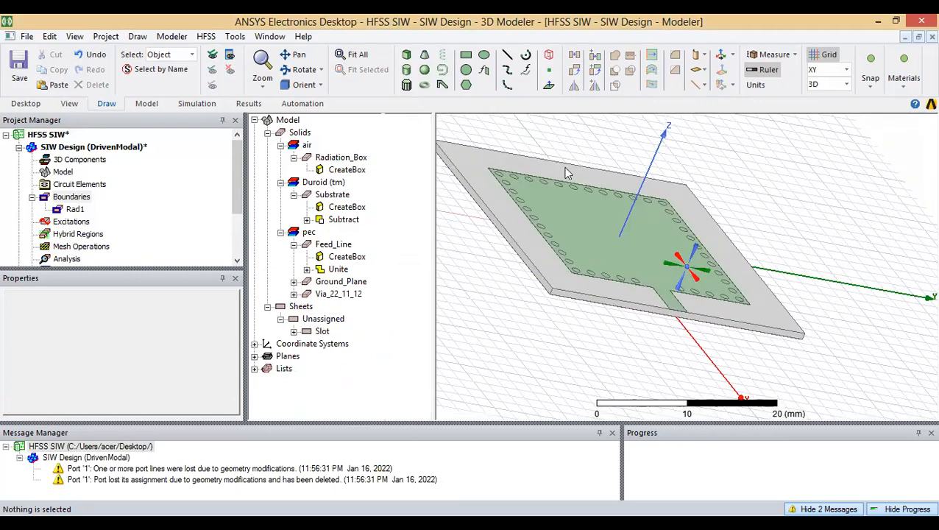
left_click(440, 86)
left_click(568, 213)
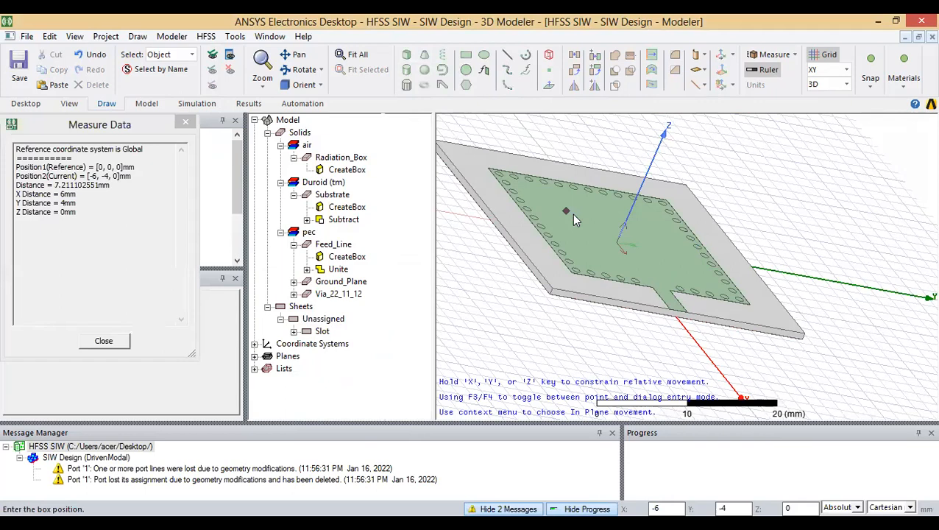
left_click(675, 245)
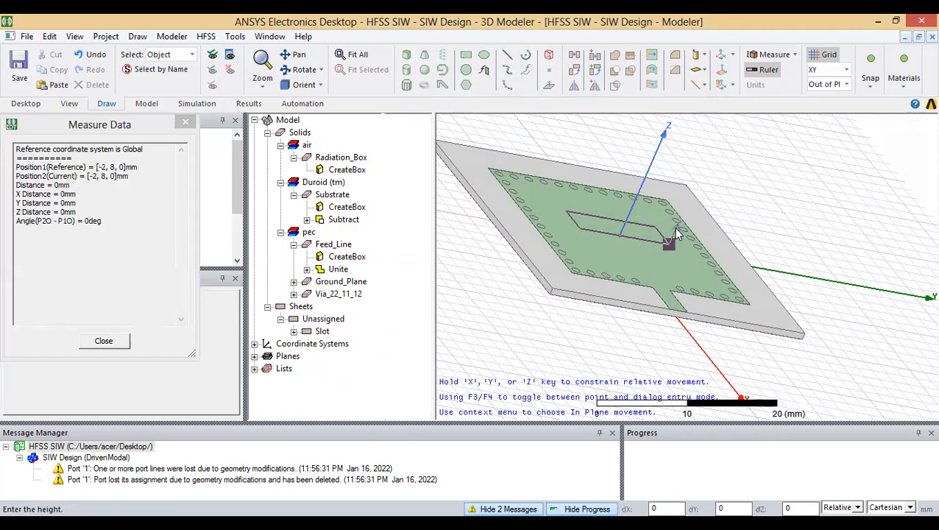
left_click(662, 168)
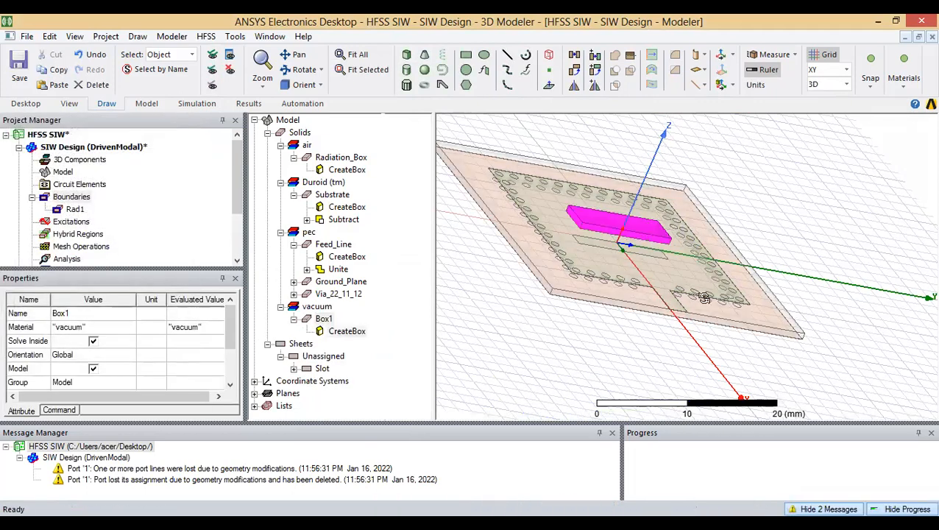
left_click(324, 319)
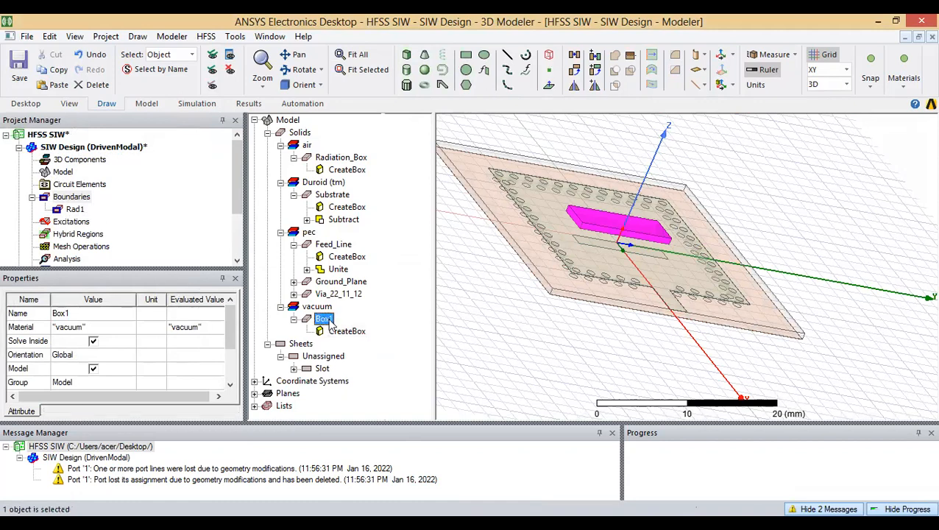
Step: Delete the Slot sheet and undo back through the solid box to restore Slot and the Rectangle1 lumped port sheet
left_click(324, 369)
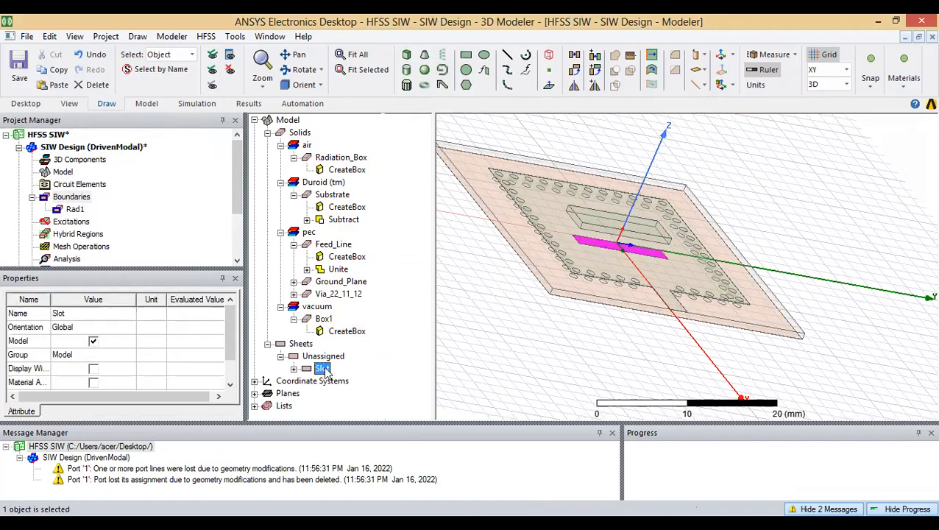
key("Delete")
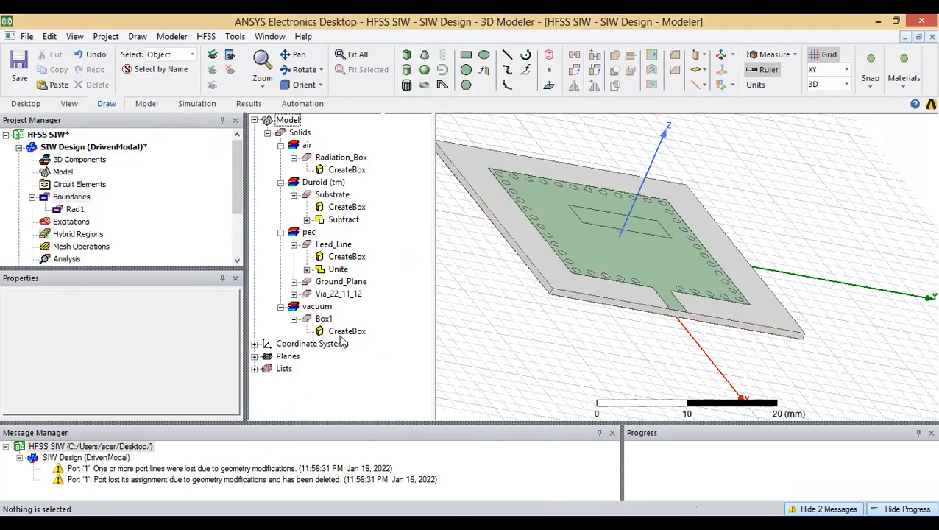
key("ctrl+z")
key("ctrl+z")
key("ctrl+z")
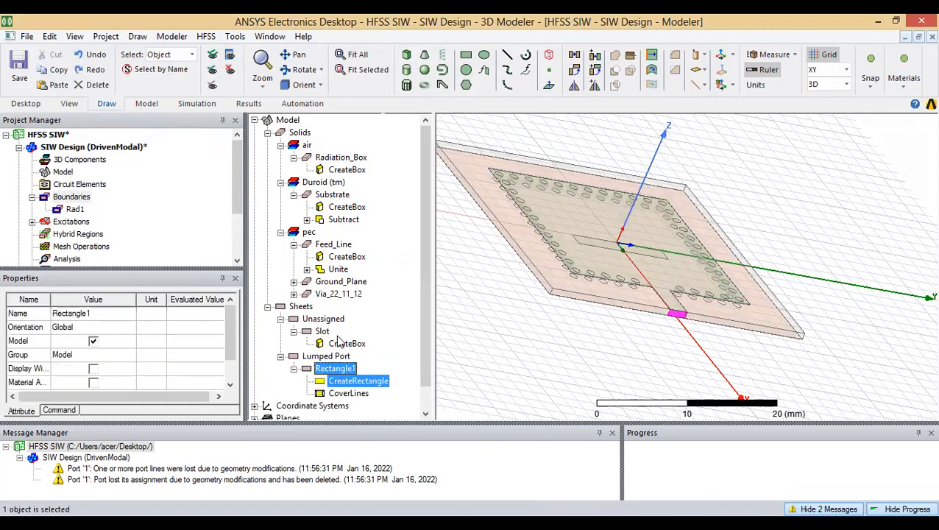
left_click(383, 360)
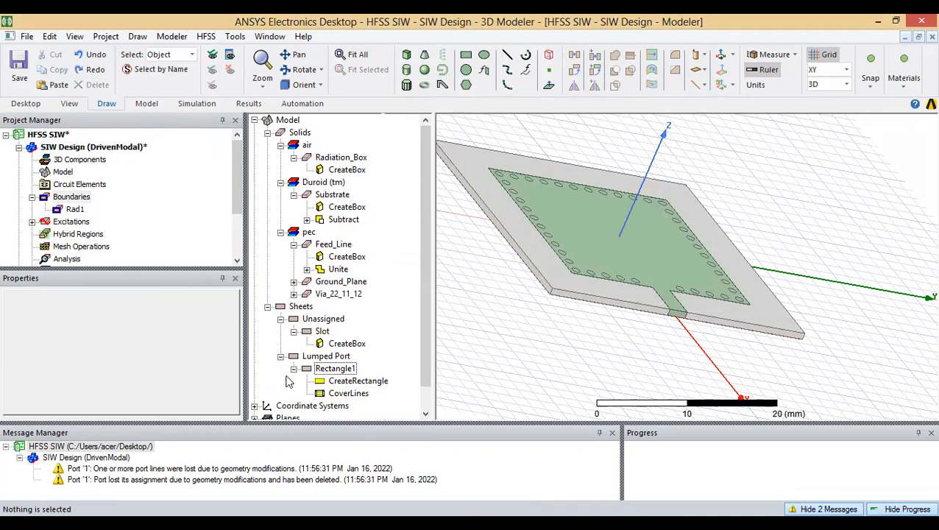
Step: Rename the lumped port sheet Rectangle1 as Port
left_click(339, 370)
double_click(339, 370)
left_click(181, 205)
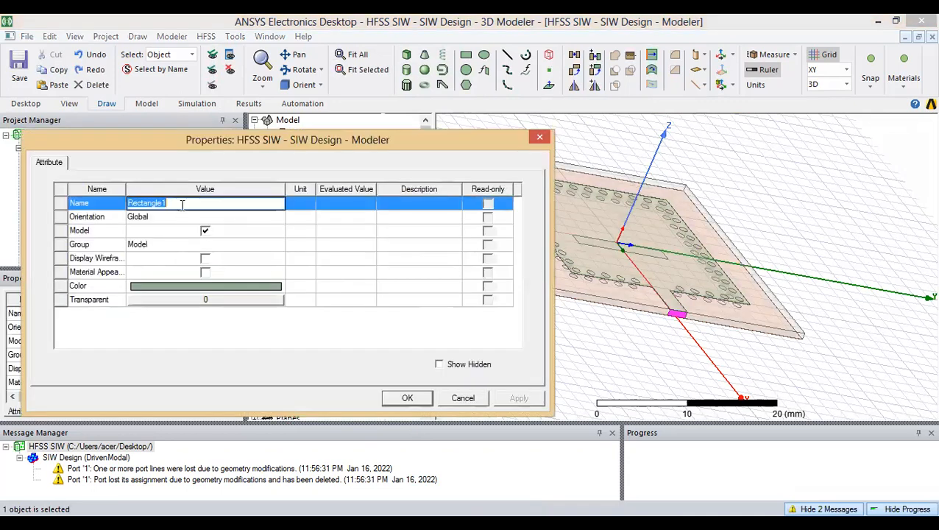
type("Fe")
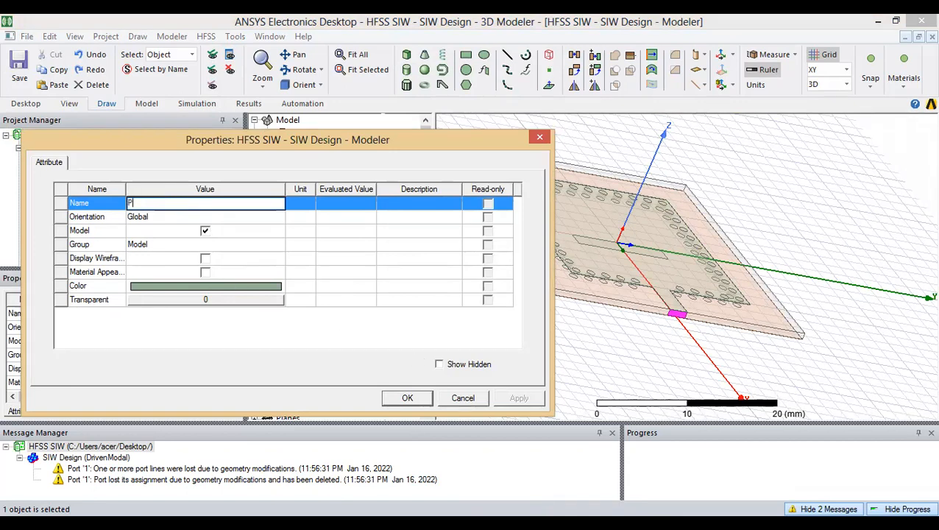
left_click(407, 397)
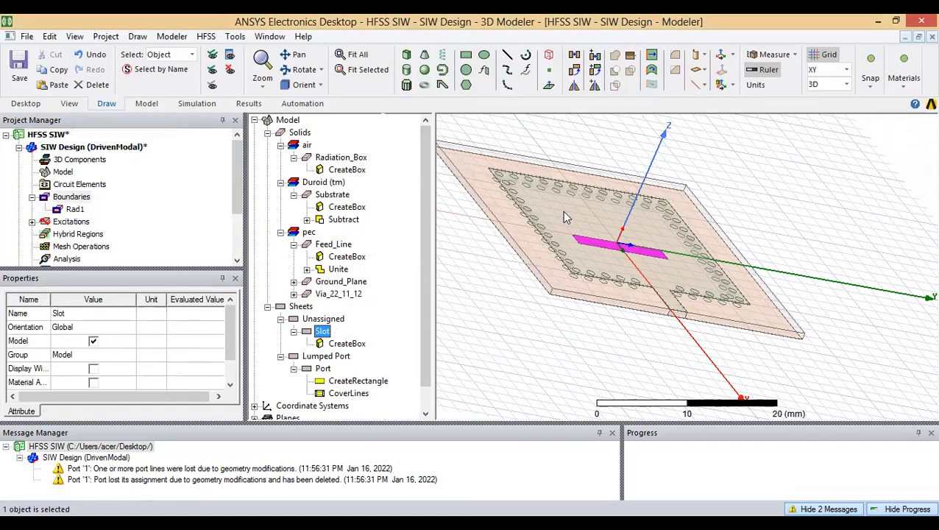
Step: Set the start position of the Slot box to -1, -6, 0.787 mm
double_click(665, 120, "alt")
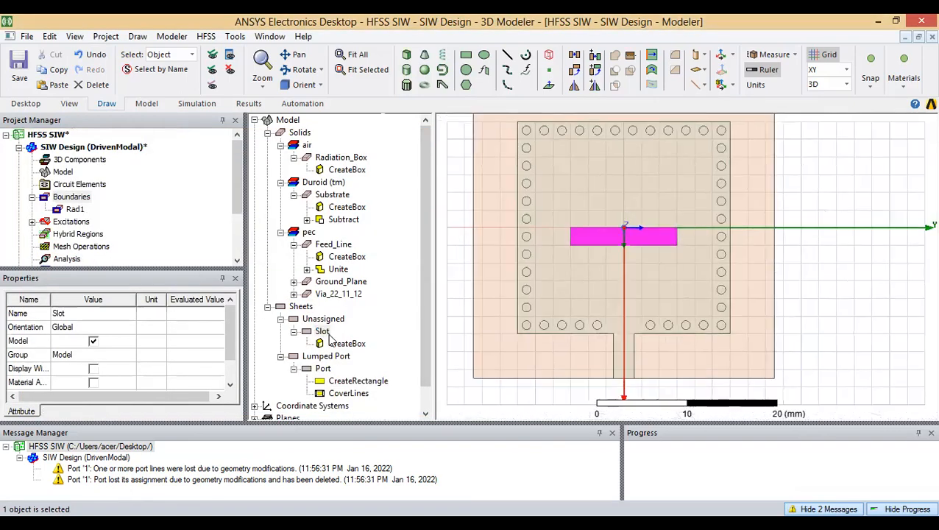
left_click(351, 345)
double_click(353, 351)
left_click(213, 233)
left_click(214, 232)
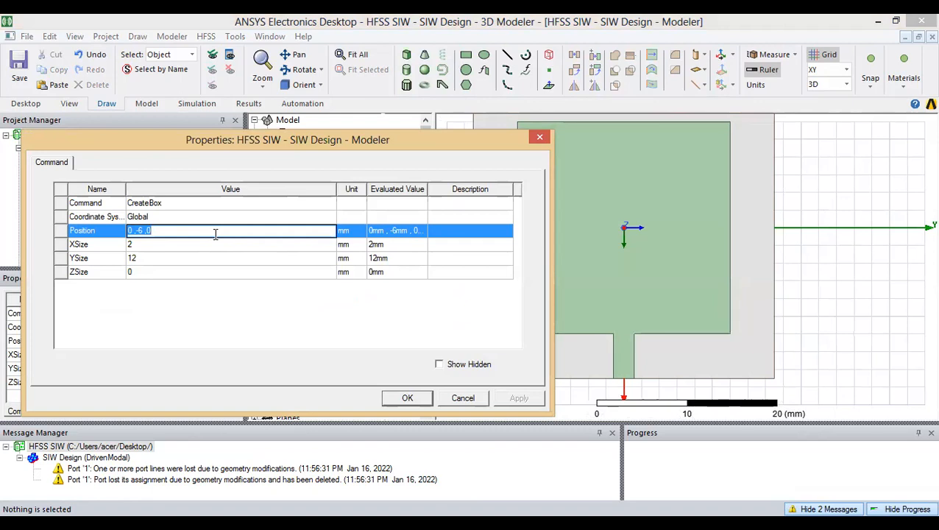
key("Left")
key("Left")
key("Delete")
type("-1mm")
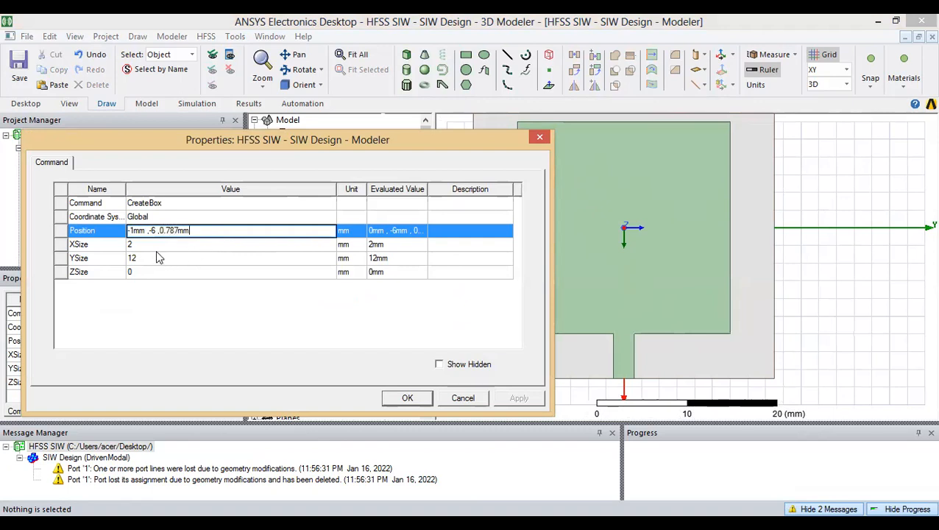
key("Return")
Step: Set the Slot box's Z size to 0.017 mm and apply the change
key("Return")
key("Return")
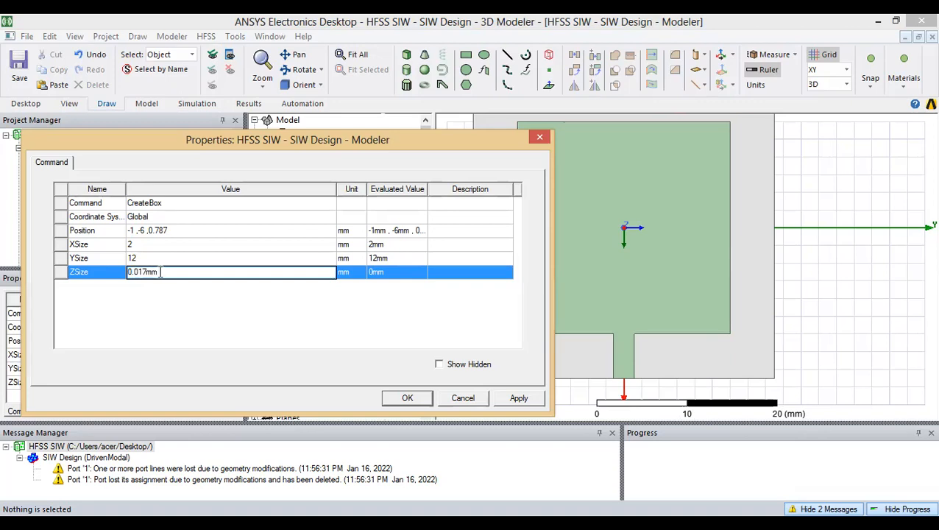
key("Return")
left_click(520, 398)
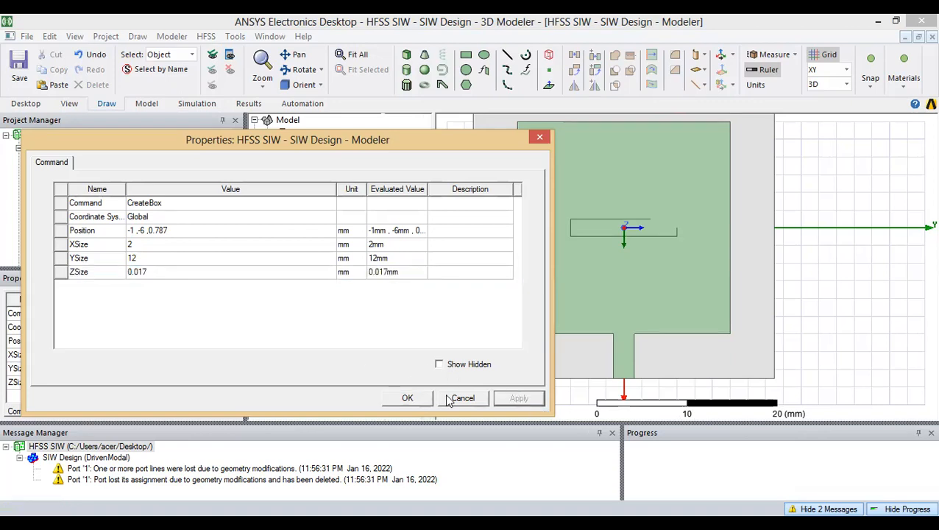
left_click(419, 398)
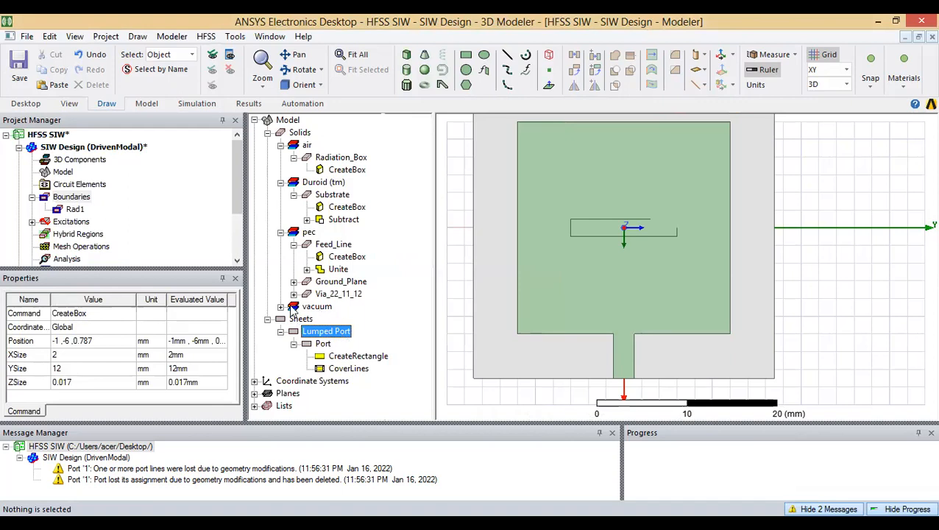
Step: Delete the Unite operation from Feed_Line to separate the patch from the feed
left_click(281, 306)
left_click(322, 319)
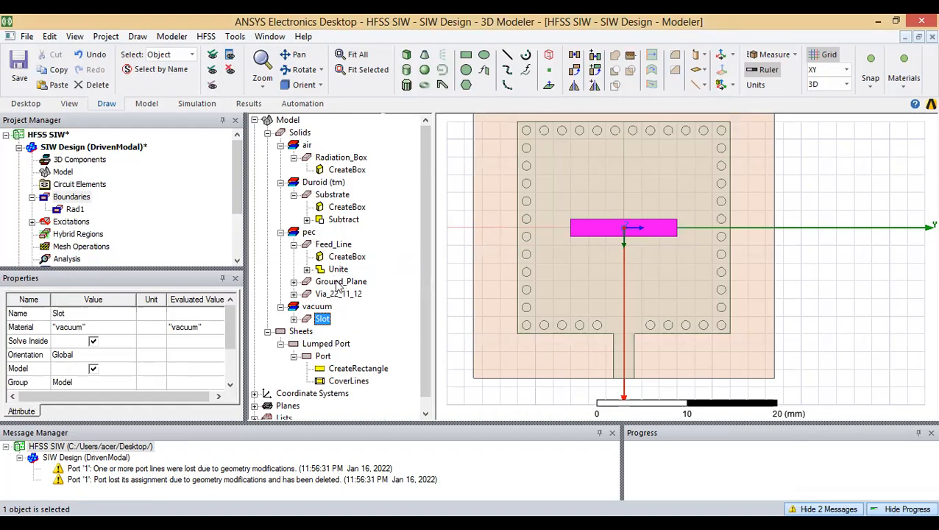
left_click(333, 245)
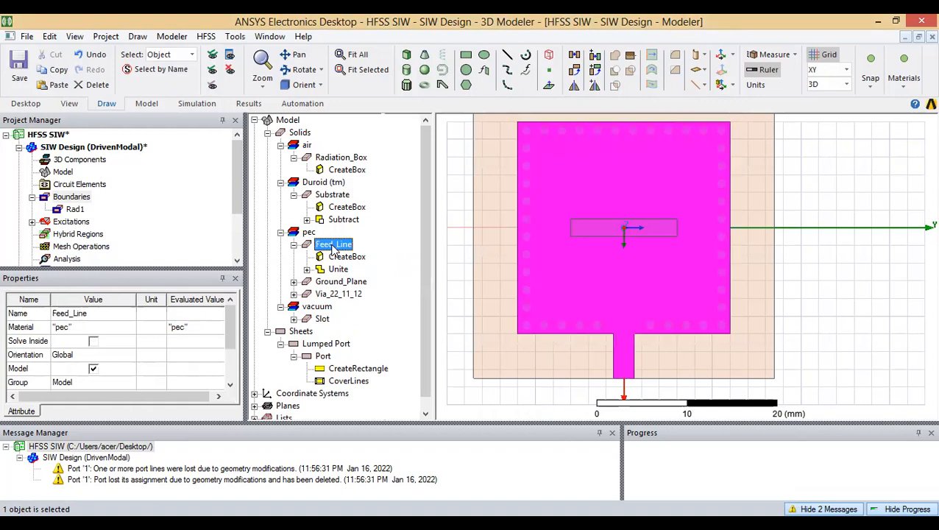
left_click(307, 270)
left_click(338, 269)
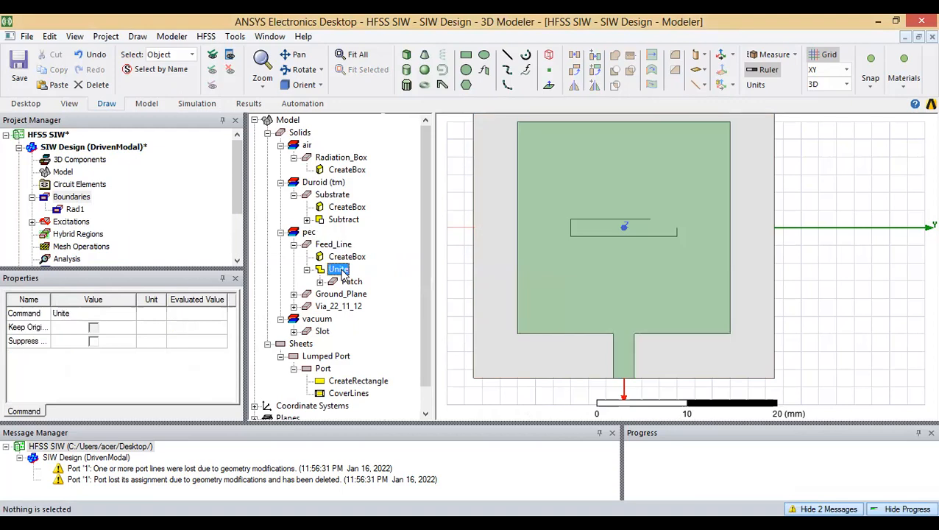
key("Delete")
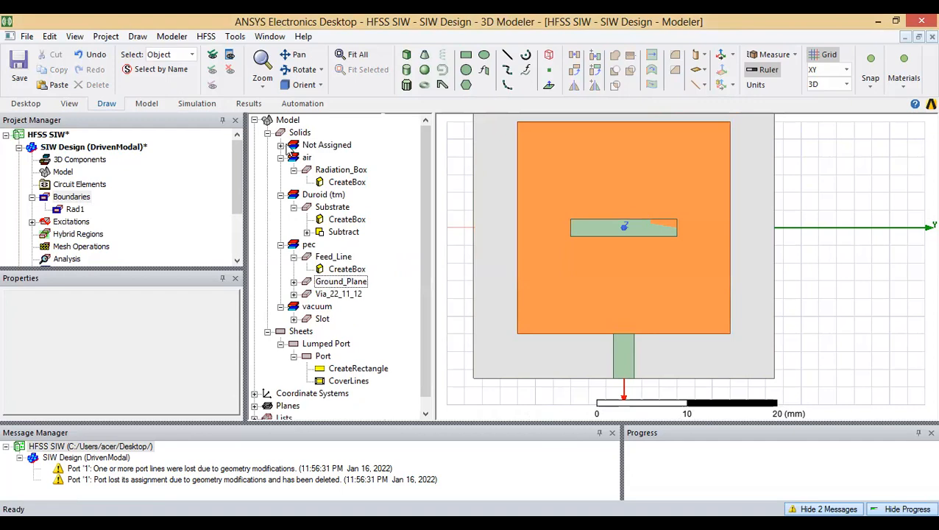
Step: Assign the pec material to the unassigned Patch solid
left_click(280, 145)
double_click(324, 157)
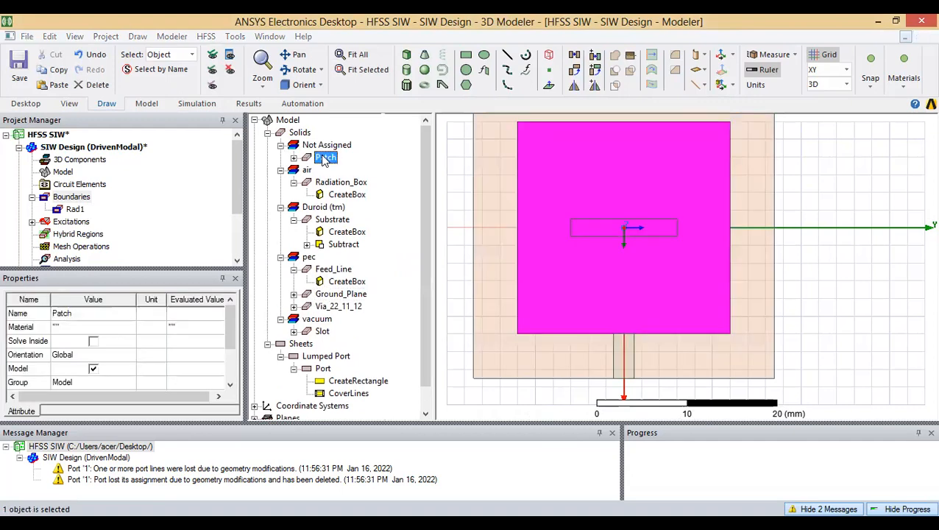
left_click(175, 217)
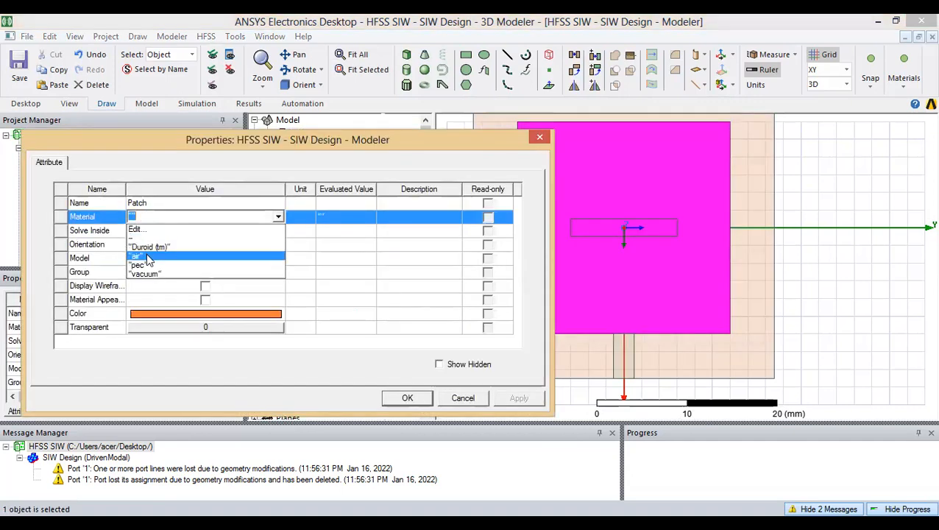
left_click(174, 259)
left_click(402, 400)
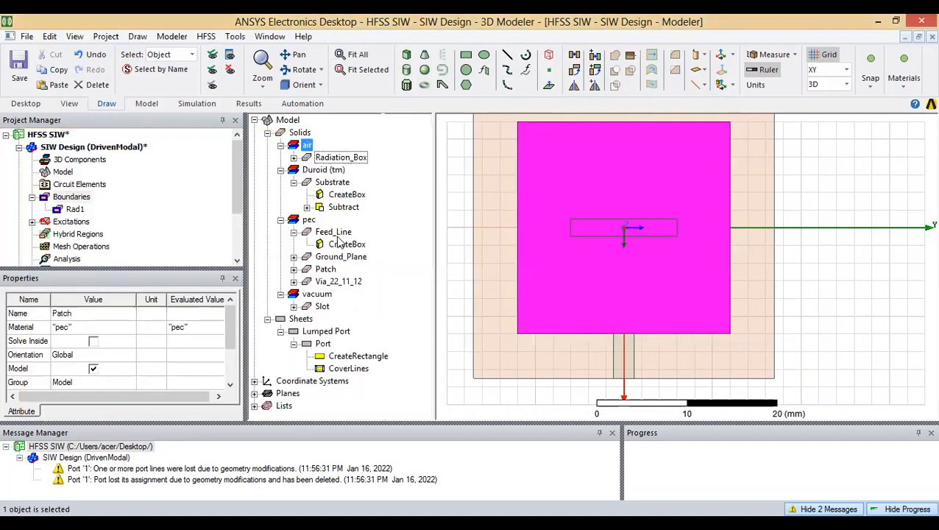
Step: Unite Patch and Feed_Line into one body, selecting Patch first so that its name is kept
left_click(326, 269)
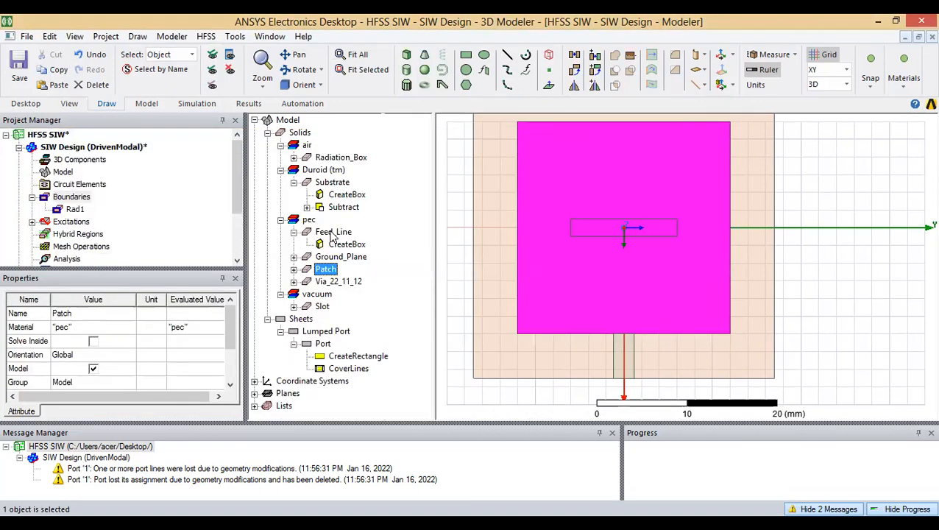
left_click(333, 231, "ctrl")
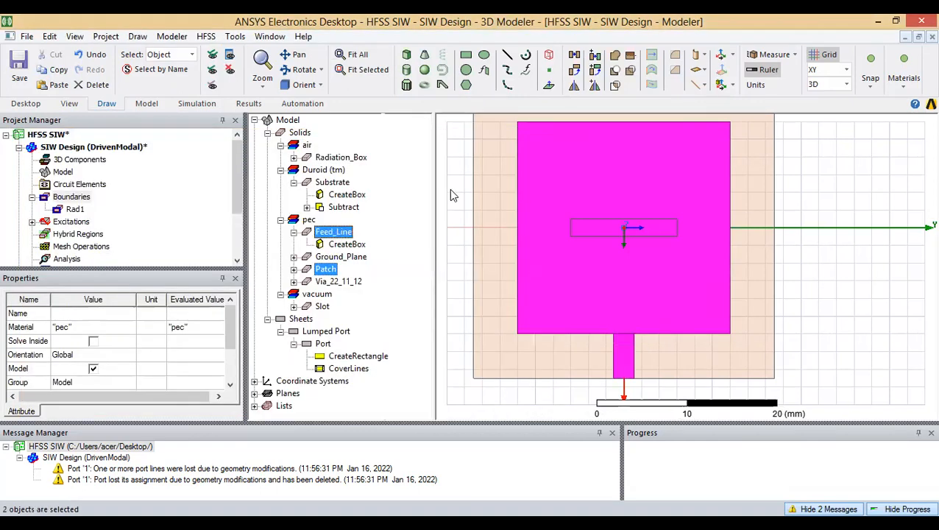
left_click(614, 56)
left_click(293, 244)
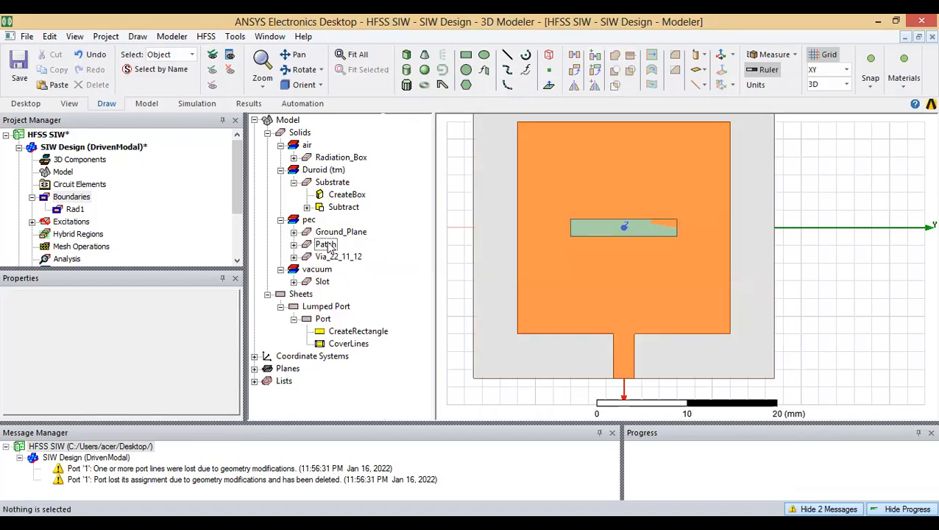
Step: Subtract Slot from Patch to cut the slot opening through the patch
left_click(327, 244)
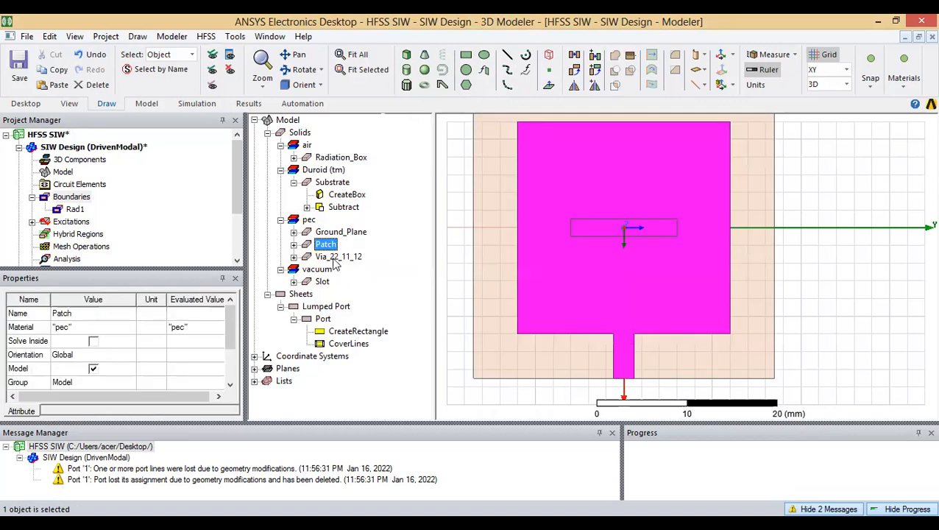
left_click(324, 281)
left_click(326, 245)
left_click(322, 282, "ctrl")
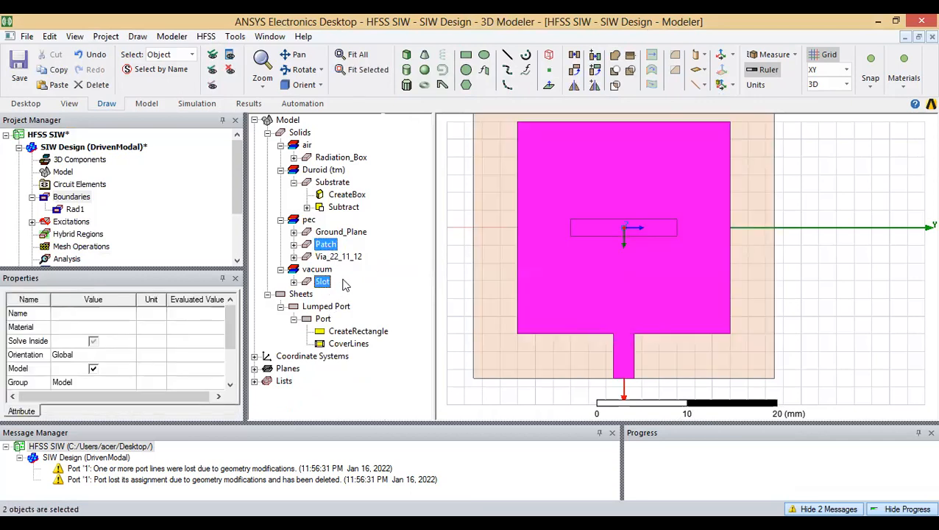
left_click(612, 70)
left_click(429, 333)
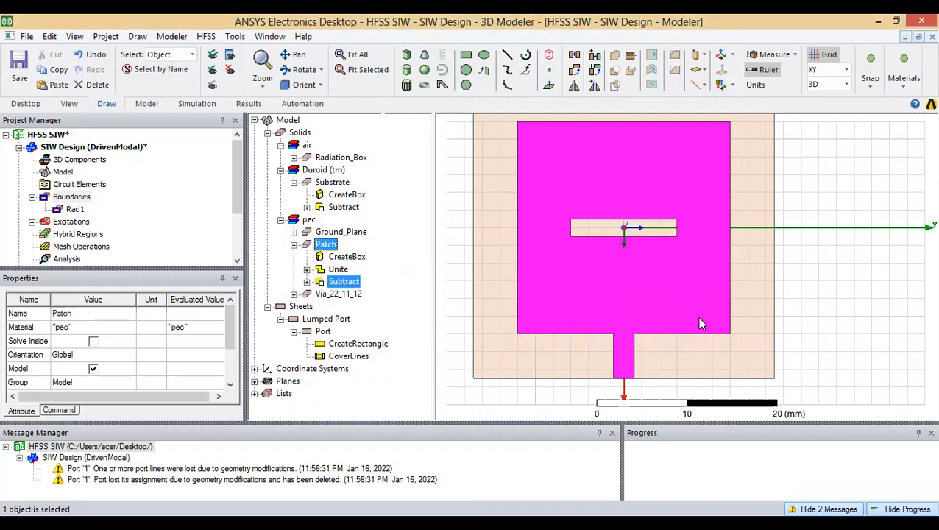
left_click_drag(679, 345, 717, 276, "alt")
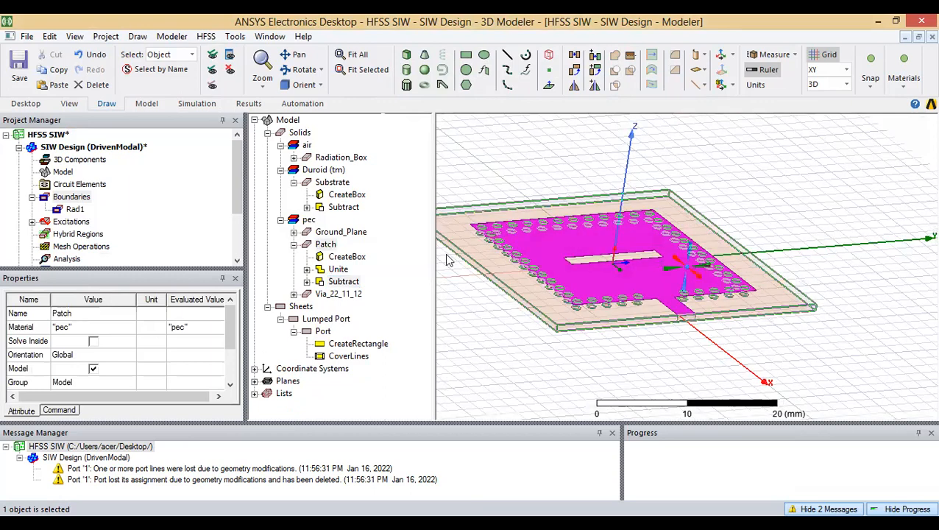
Step: Inspect each part of the model in turn: radiation box, substrate, ground plane, patch, vias and the port at the feed line's end
left_click(294, 244)
left_click(293, 182)
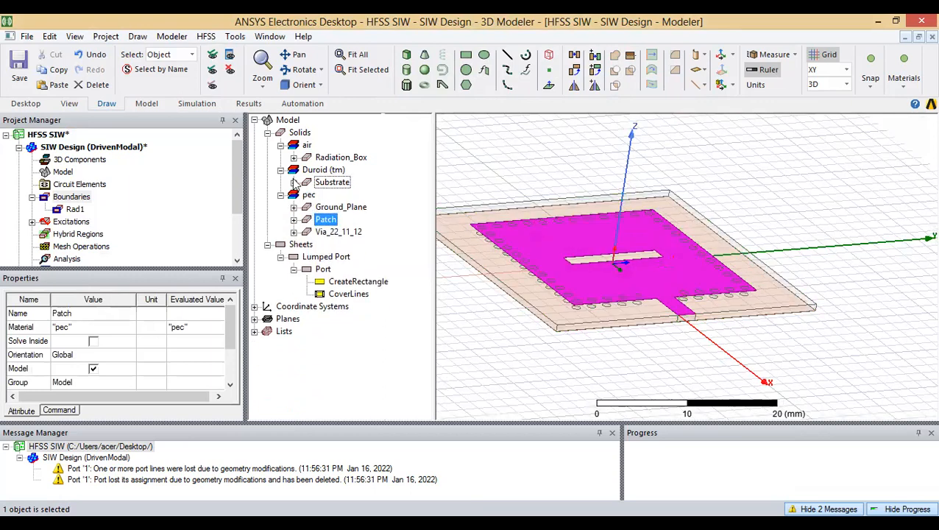
left_click(339, 157)
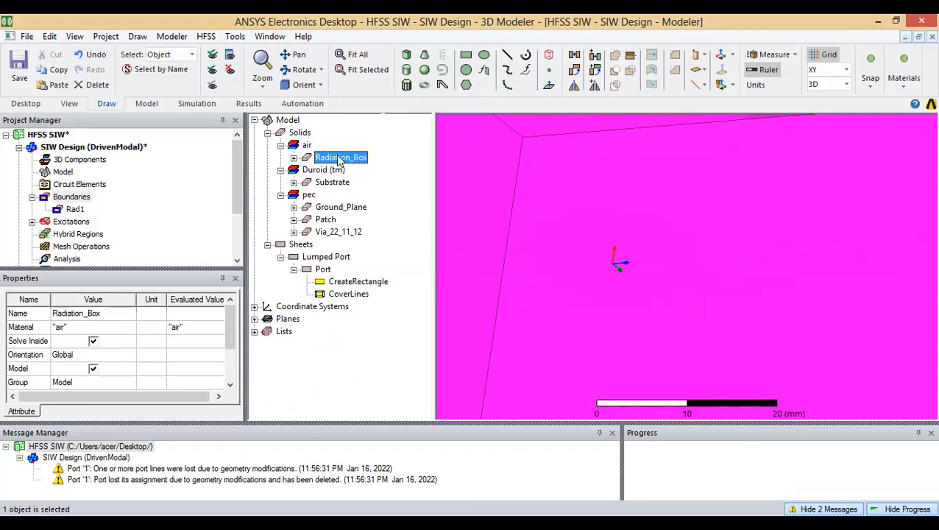
left_click(332, 182)
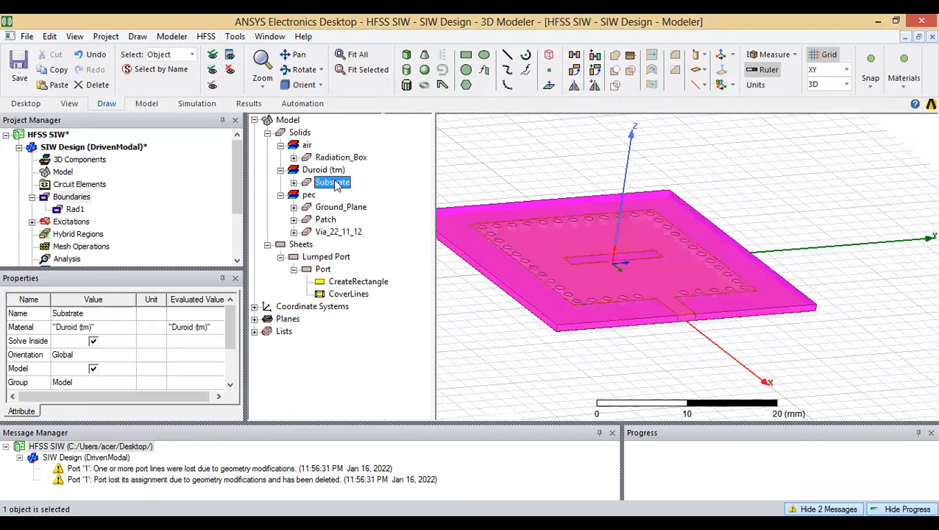
left_click(341, 209)
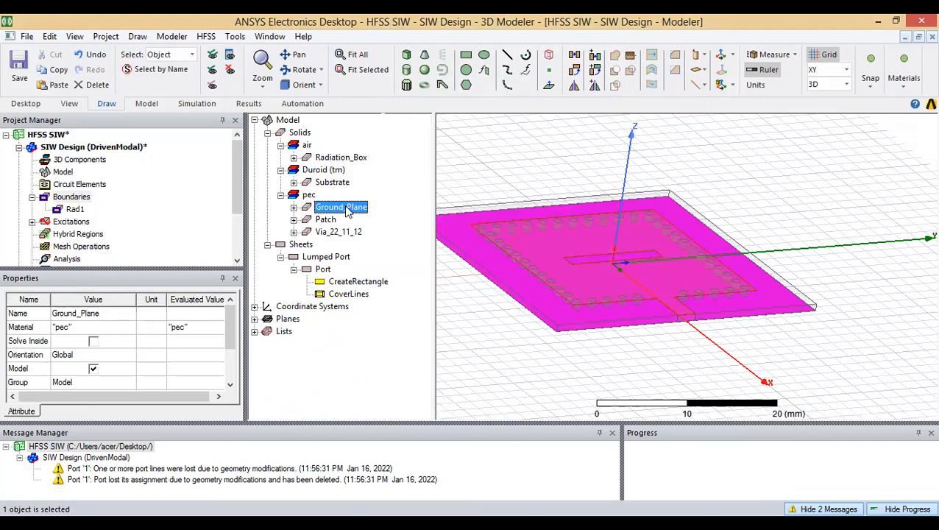
left_click(325, 223)
left_click(339, 233)
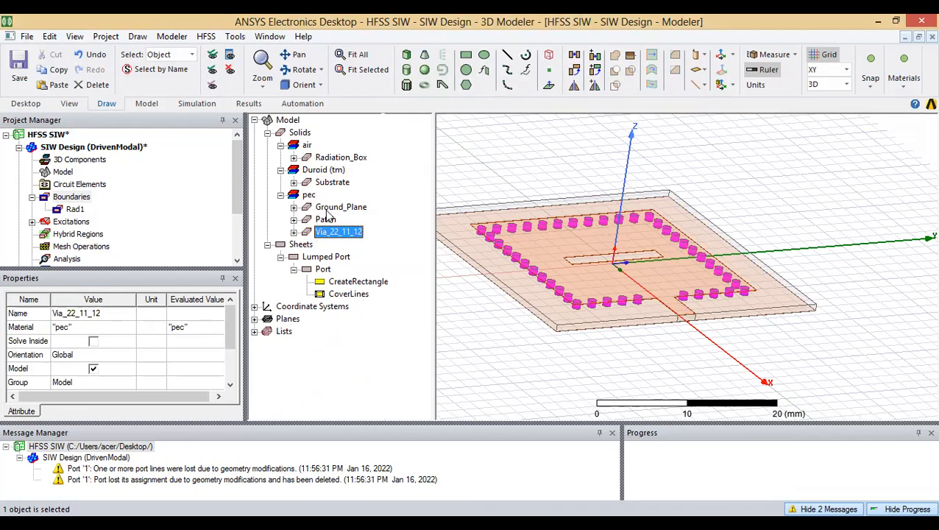
left_click(329, 185)
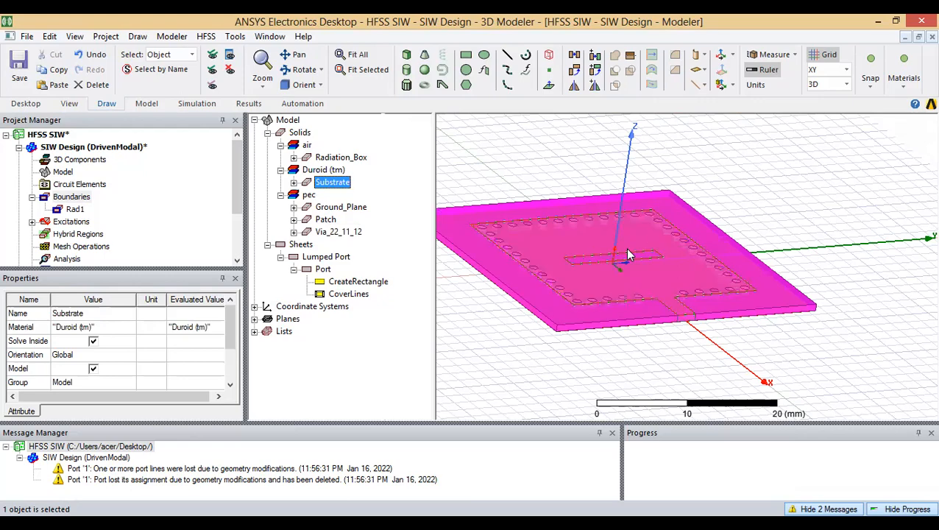
mouse_move(597, 181)
middle_mouse_down()
mouse_move(569, 280)
mouse_move(555, 262)
mouse_move(569, 147)
mouse_move(607, 152)
mouse_move(593, 199)
mouse_move(554, 262)
middle_mouse_up()
left_click(322, 269)
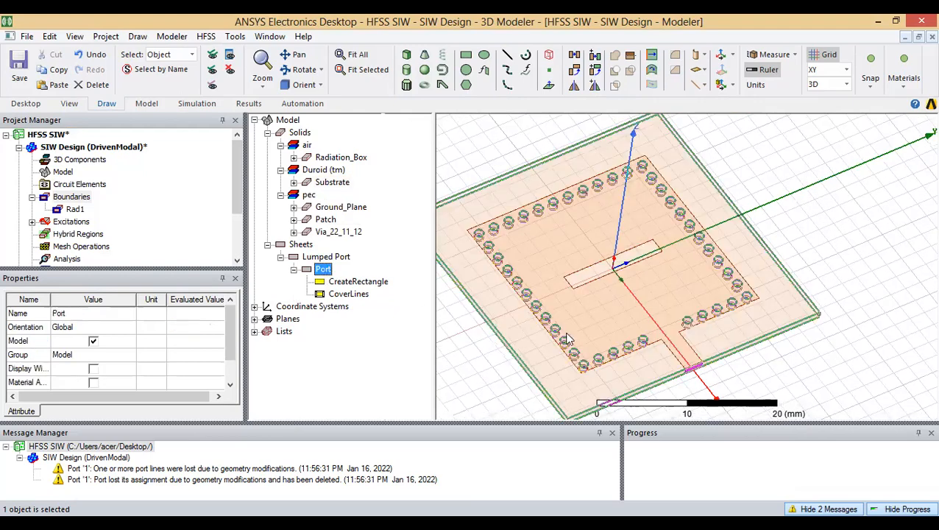
left_click(702, 373)
scroll(702, 373, "up", 4)
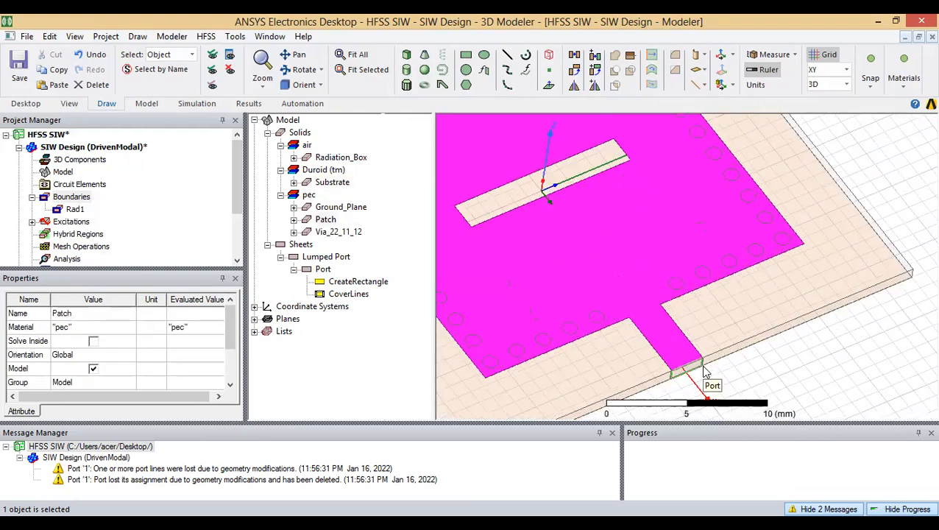
Step: Examine the port sheet and patch at the feed line's end, and save the project
left_click(323, 269)
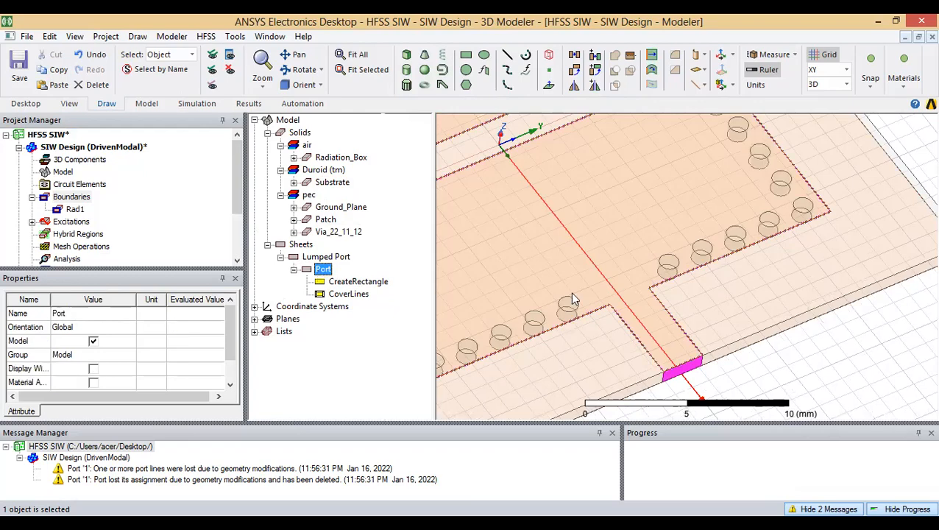
left_click(666, 310)
scroll(668, 307, "down", 3)
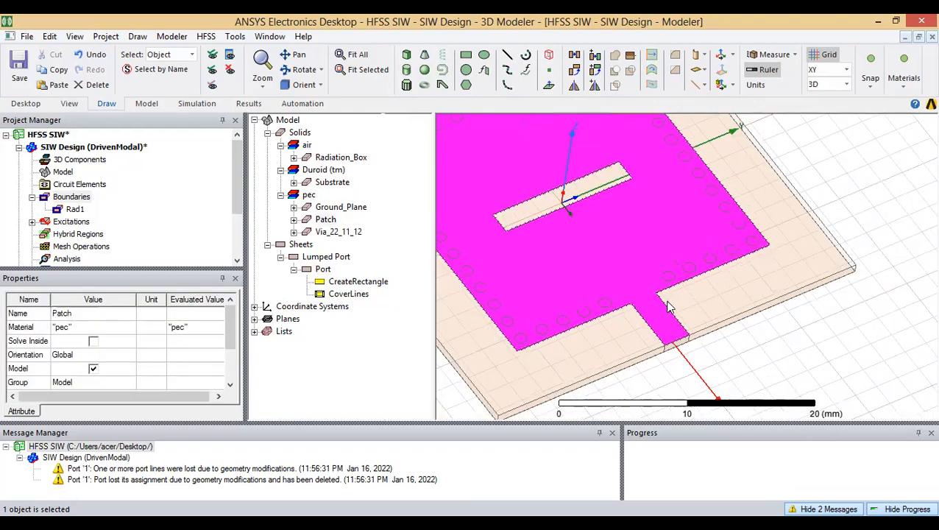
scroll(668, 303, "down", 4)
left_click(20, 56)
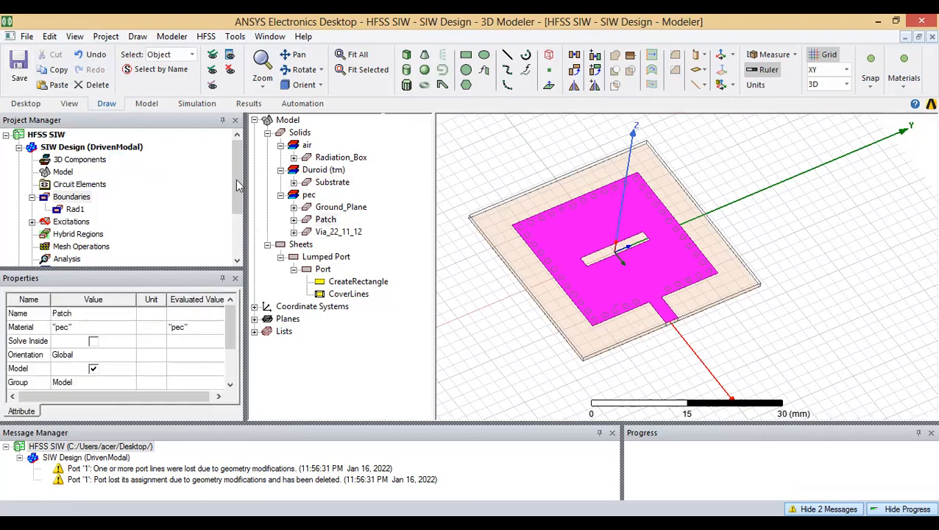
Step: Add a driven solution setup with a single solution frequency of 8 GHz
left_click_drag(236, 186, 240, 222)
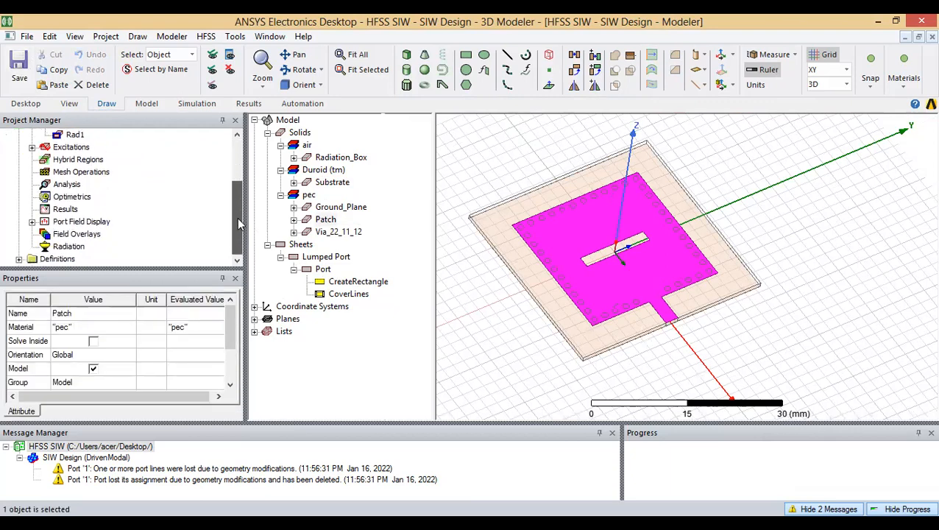
right_click(71, 188)
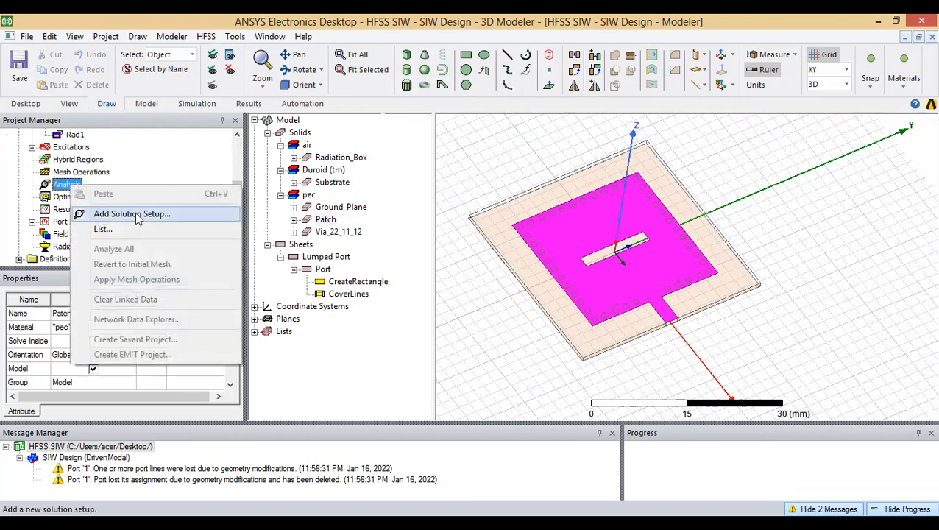
left_click(133, 214)
double_click(450, 192)
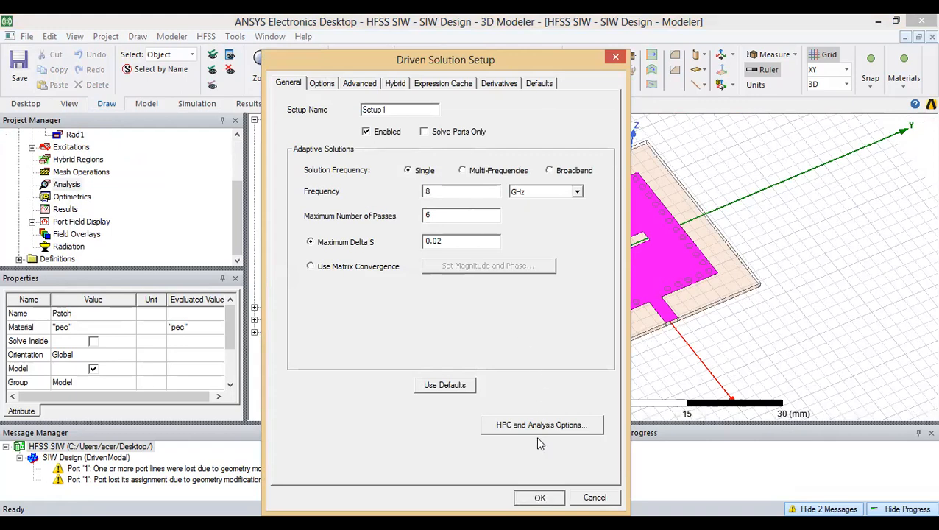
left_click(539, 496)
Step: Add a linear-step frequency sweep to Setup1 with a 5 GHz start and a 0.1 GHz step size
left_click(32, 184)
left_click(77, 197)
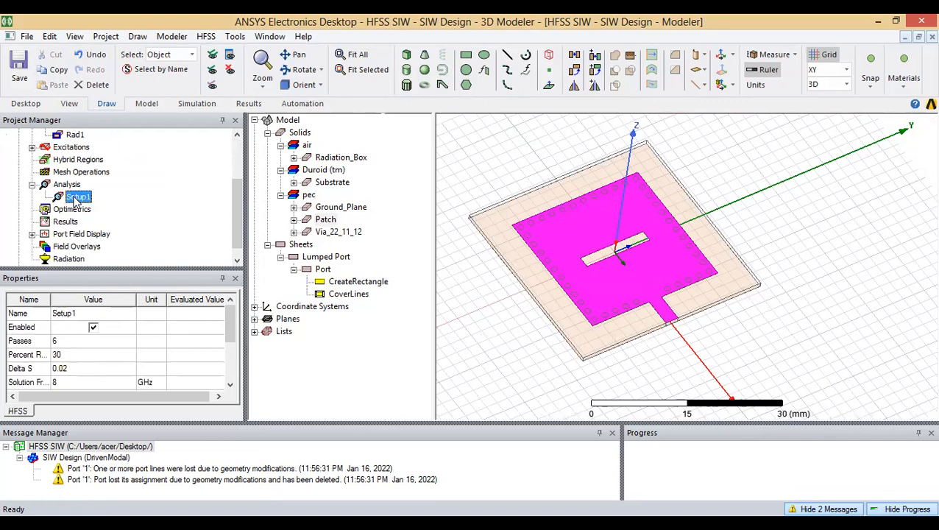
right_click(76, 198)
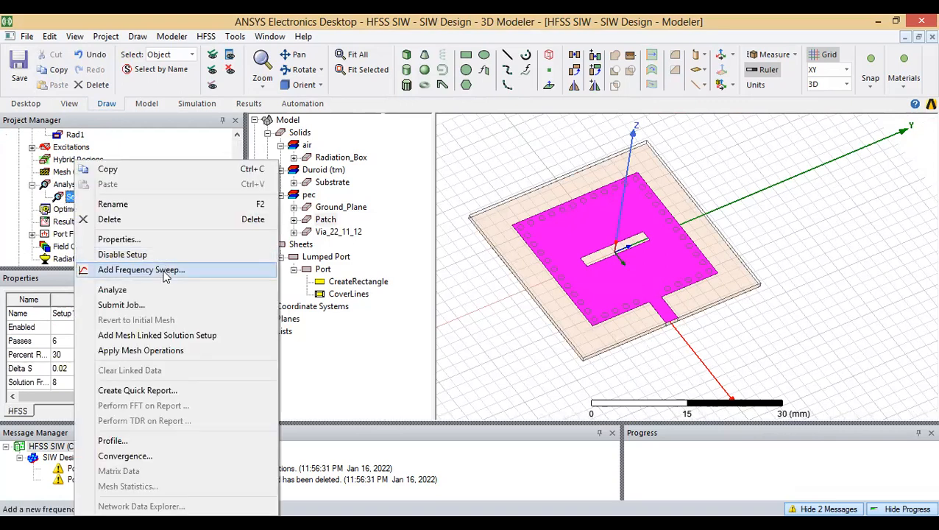
left_click(141, 269)
left_click(361, 242)
left_click(414, 257)
left_click(430, 242)
left_click_drag(427, 239, 410, 243)
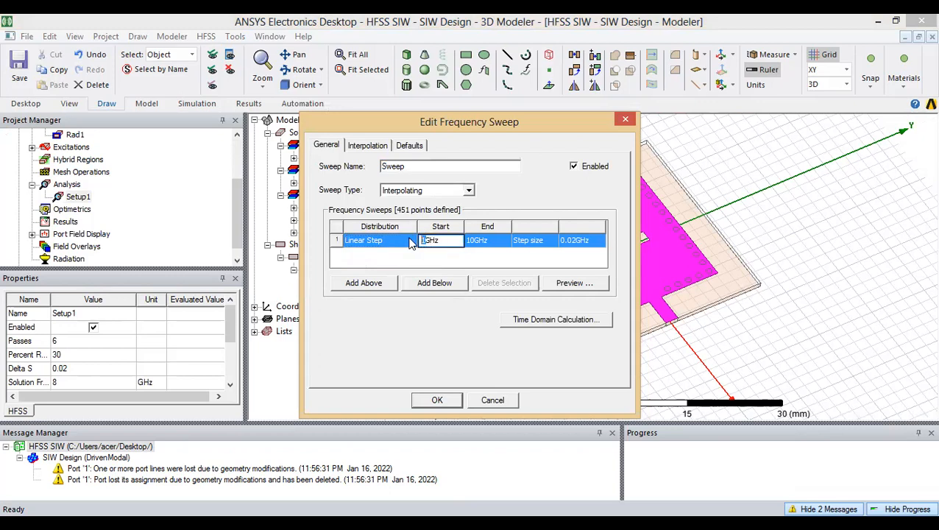
type("5")
left_click(575, 245)
left_click(576, 245)
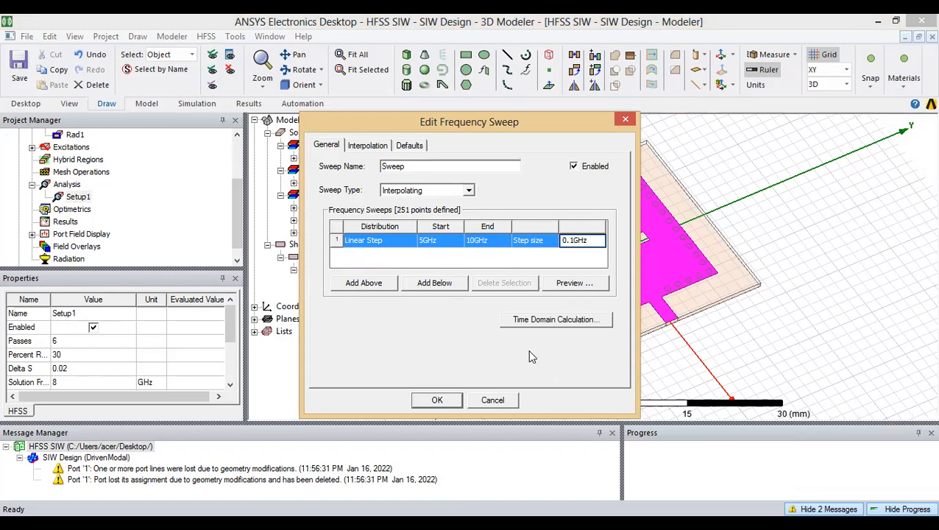
Step: Set the frequency sweep type to Fast and accept the sweep definition
left_click(442, 191)
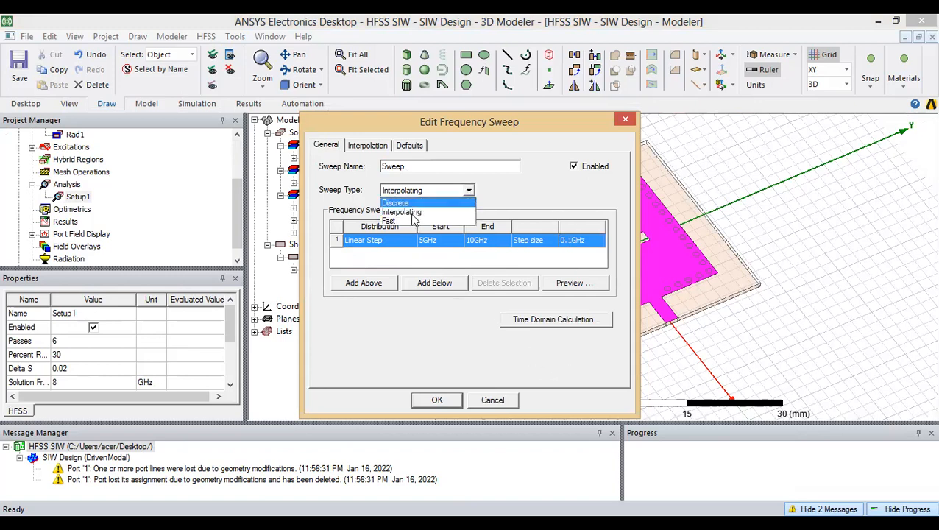
left_click(410, 221)
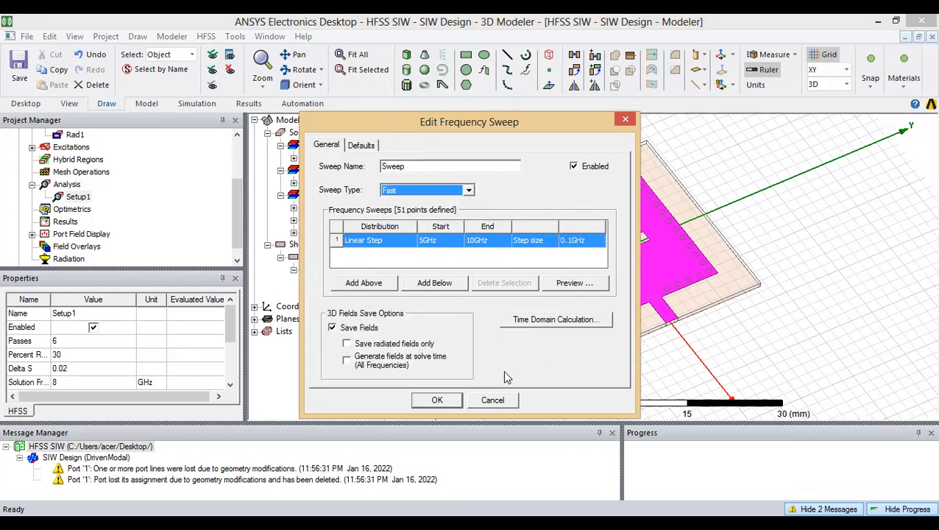
left_click(439, 400)
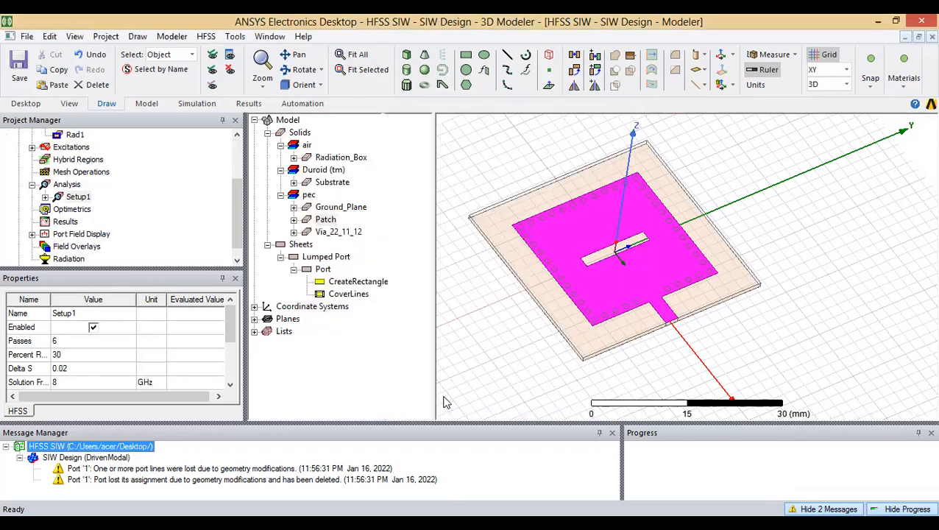
Step: Clear the project's messages and save the project
right_click(114, 444)
left_click(162, 376)
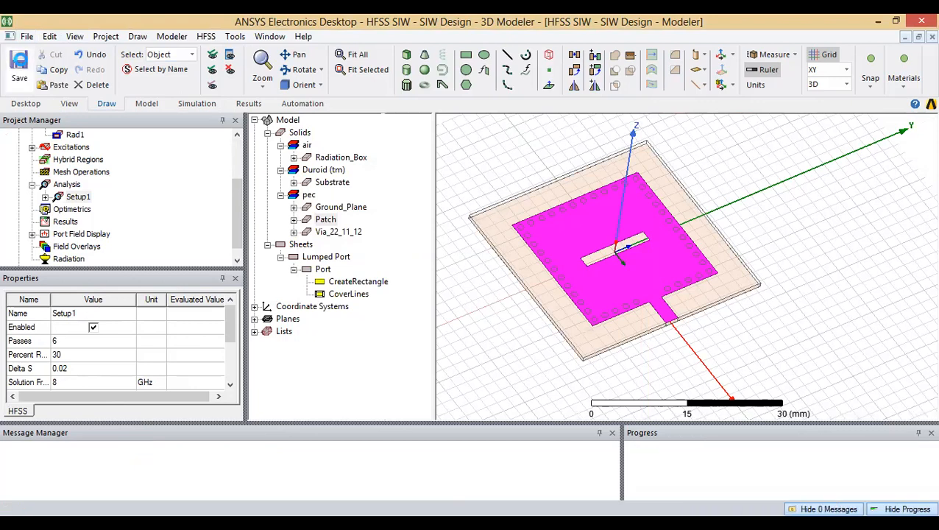
left_click(20, 61)
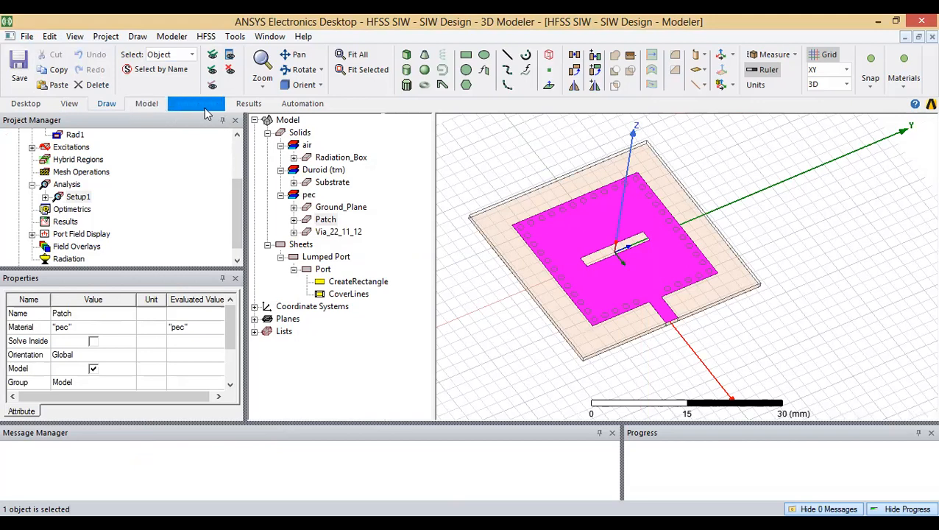
Step: Run the validation check on SIW Design and start the analysis
left_click(187, 104)
left_click(249, 70)
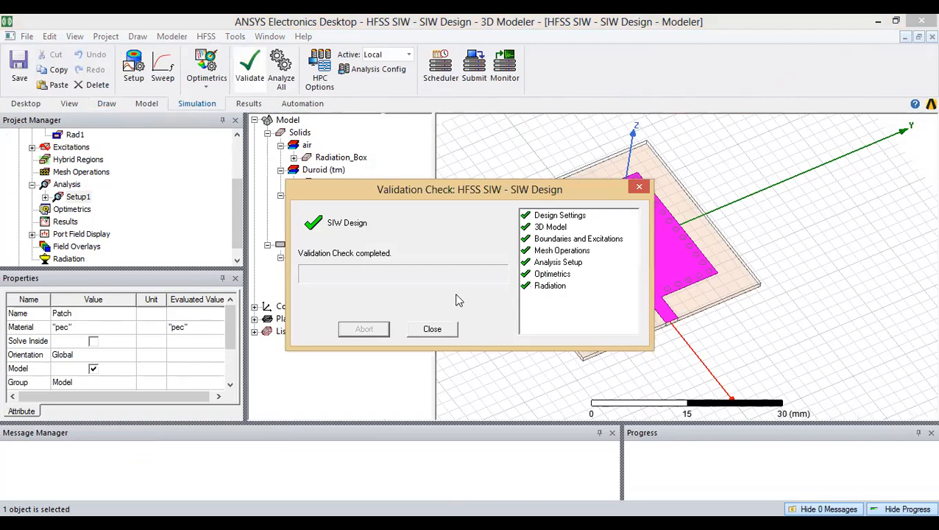
left_click(432, 330)
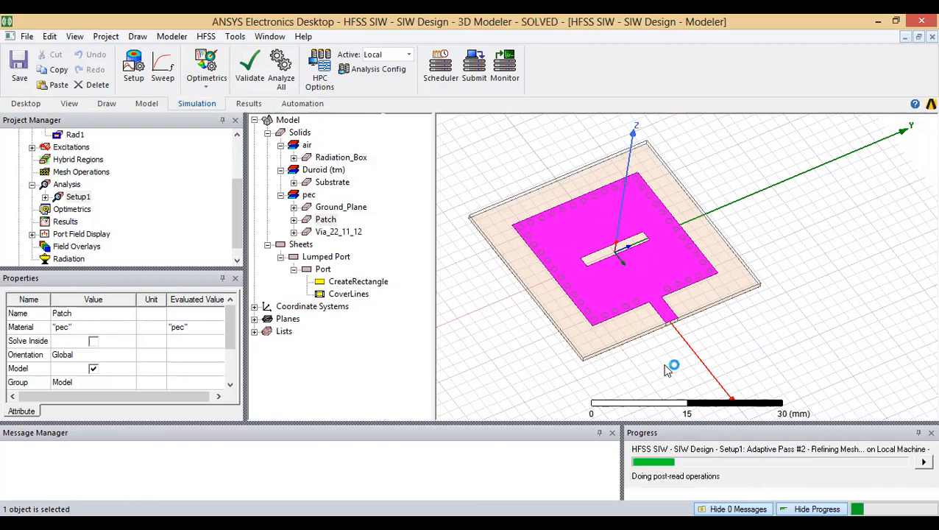
Step: Expand the radiation box and substrate histories, and check the substrate's box position and dimensions
left_click(294, 158)
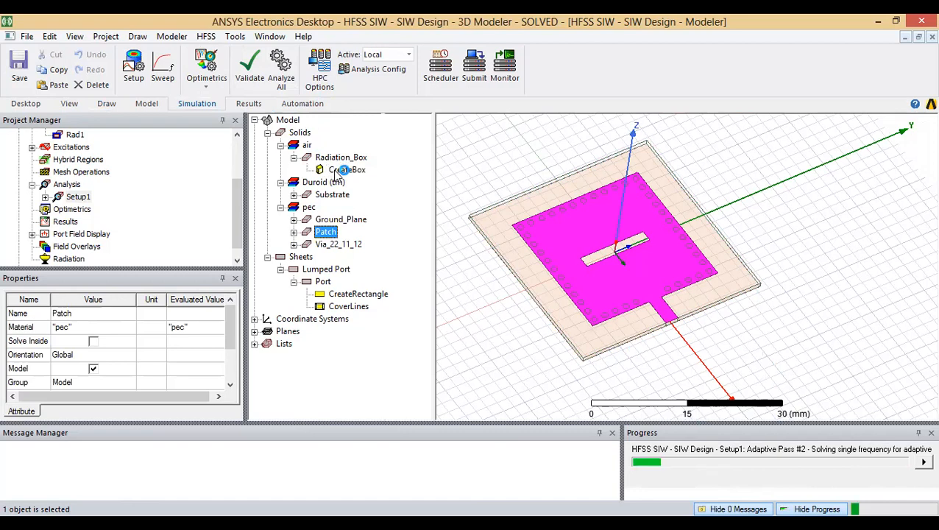
left_click(293, 194)
left_click(347, 206)
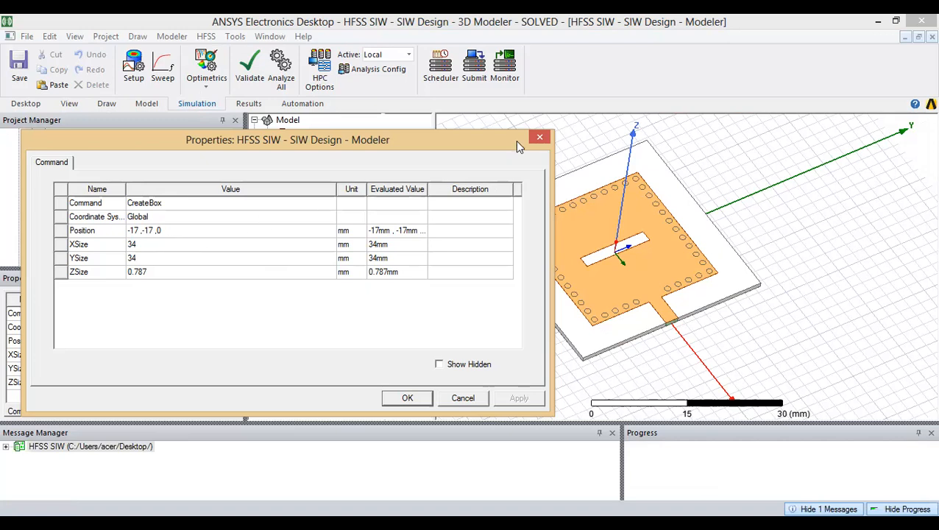
left_click(540, 140)
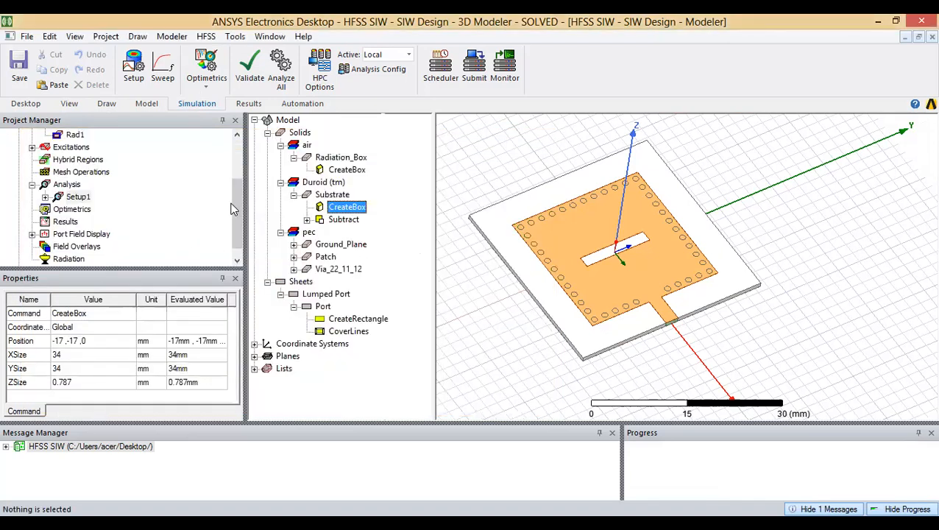
Step: Create a rectangular modal solution data plot of dB(S(1,1)) against frequency for Setup1 : Sweep, and close its window after viewing
scroll(234, 221, "down", 1)
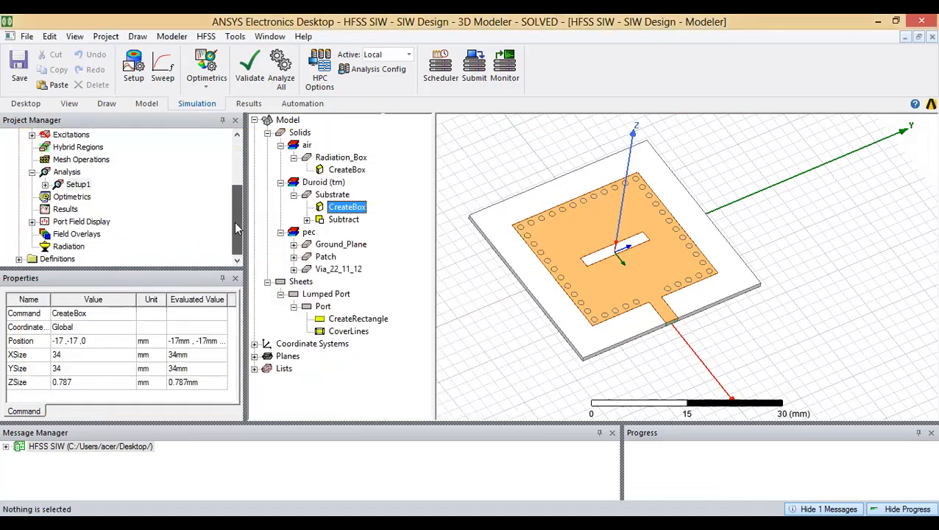
left_click(65, 209)
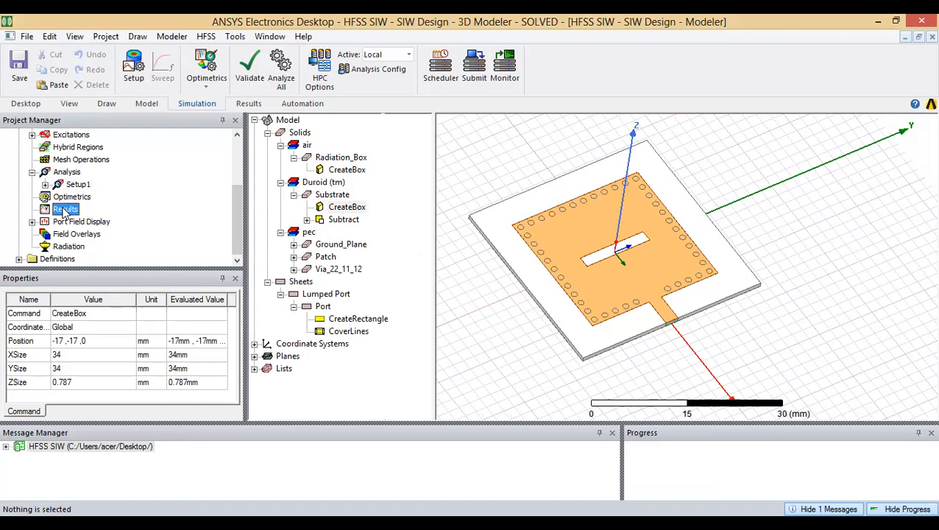
right_click(65, 209)
mouse_move(205, 129)
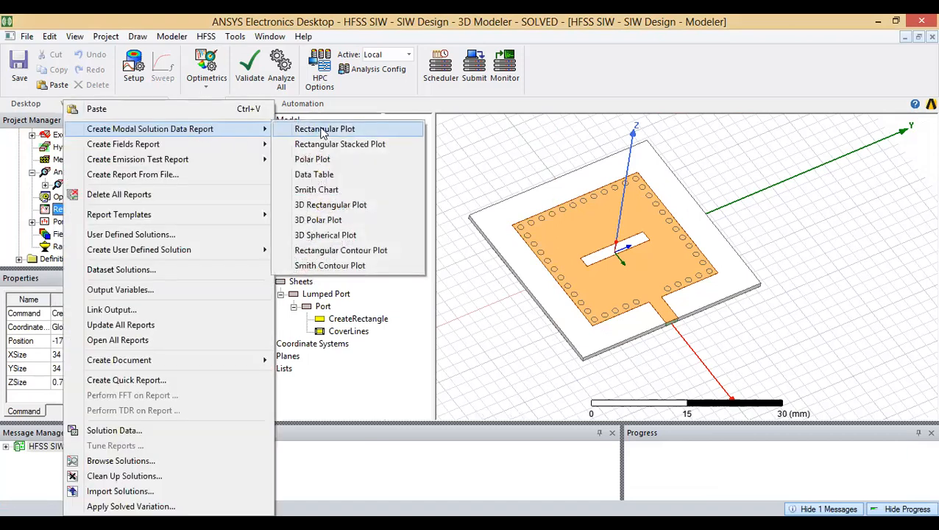
left_click(323, 129)
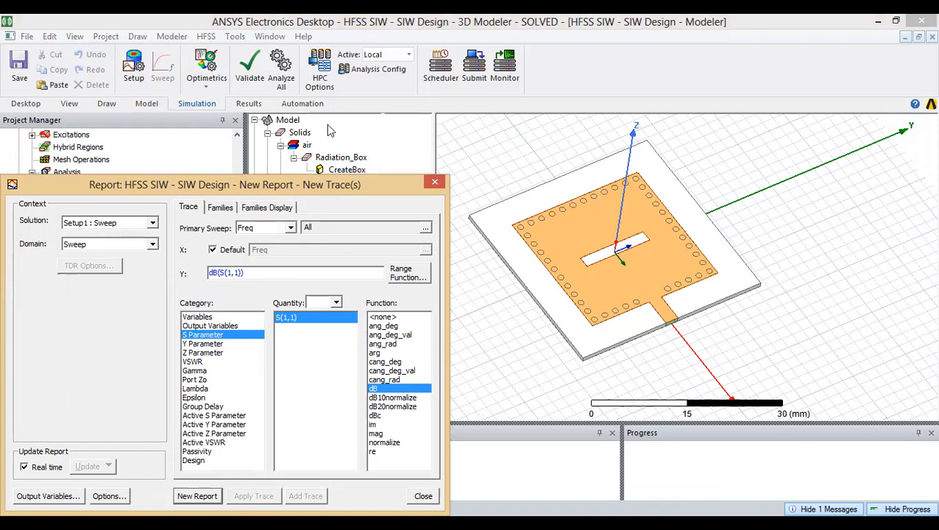
left_click(233, 430)
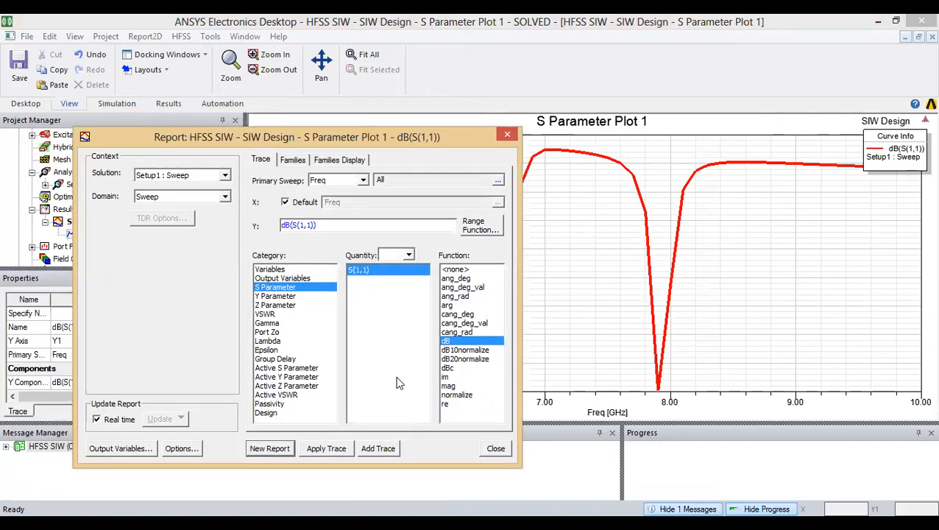
left_click(495, 448)
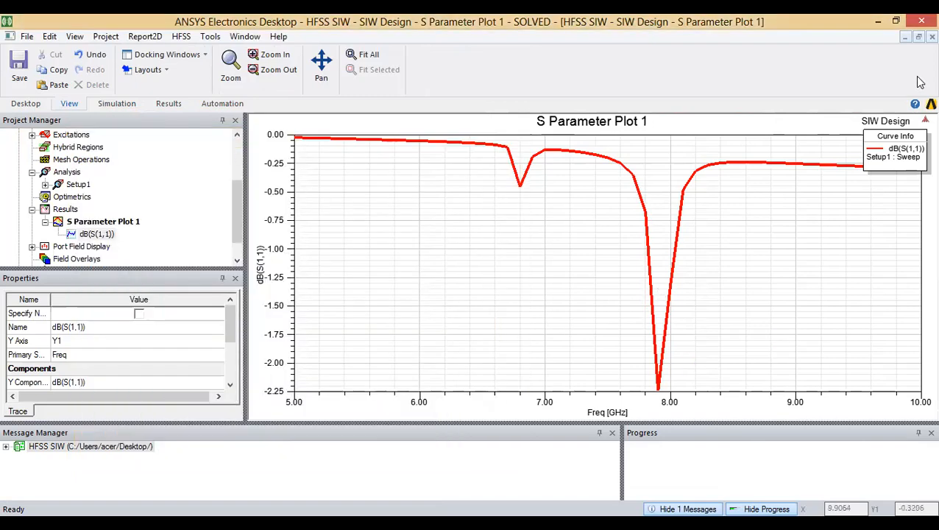
left_click(931, 36)
Step: Draw a model box about 3 by 0.84 mm with zero height on the patch, starting from the -Y corner of the feed line junction
middle_click_drag(657, 300, 690, 295)
double_click(667, 309, "alt")
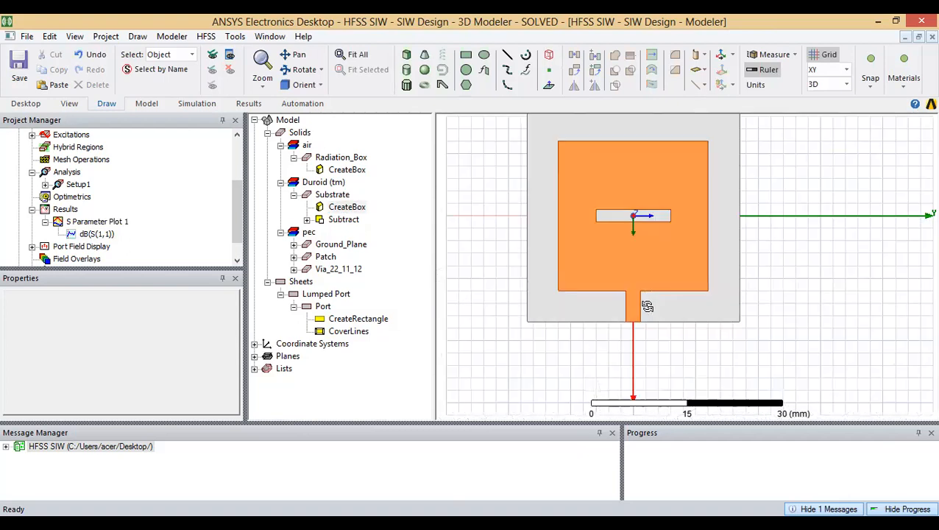
scroll(648, 306, "up", 7)
left_click_drag(614, 235, 627, 282, "shift")
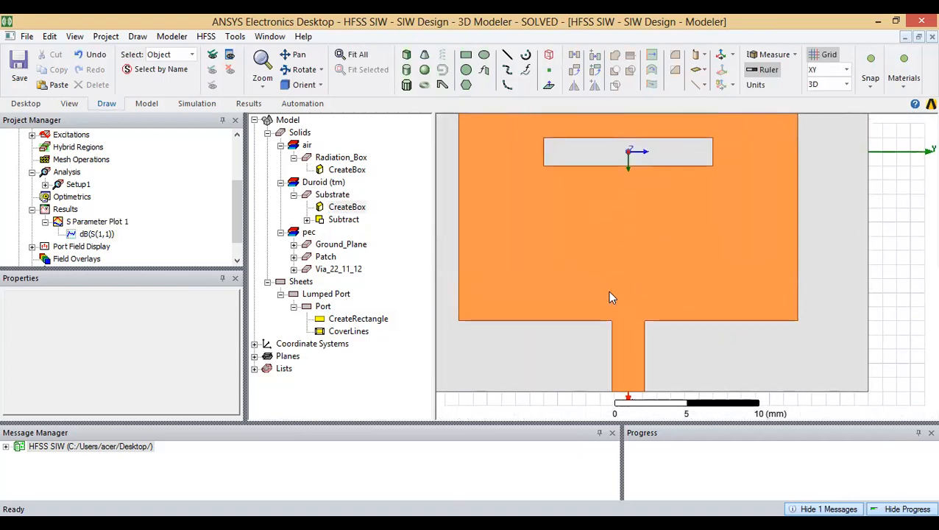
left_click(324, 306)
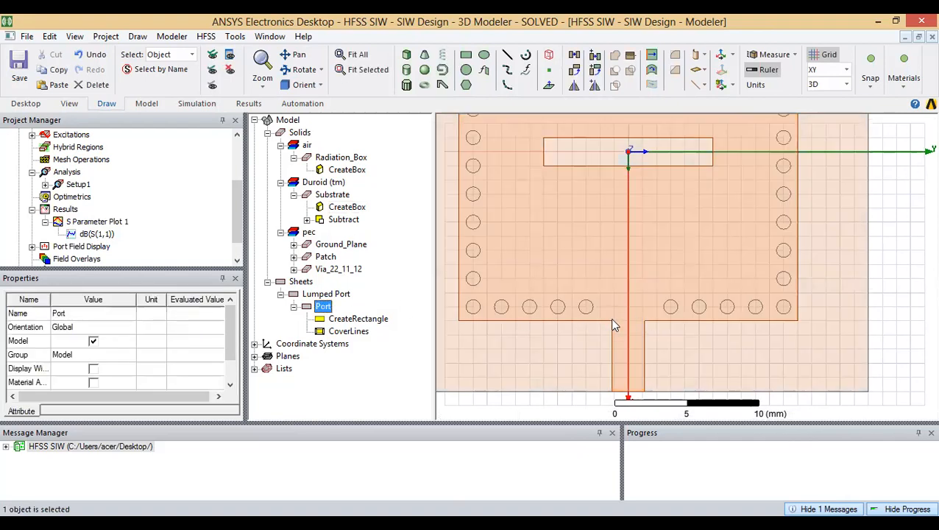
left_click(617, 325)
scroll(616, 322, "up", 2)
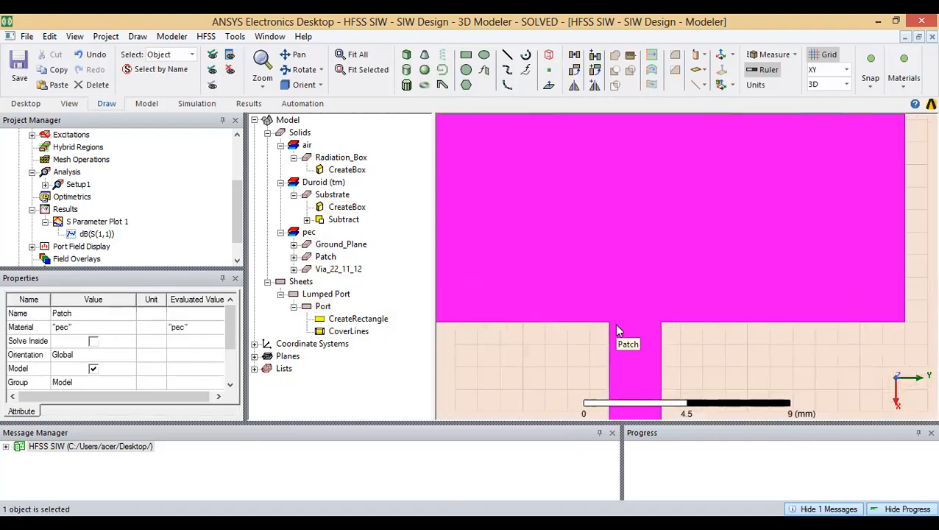
left_click(326, 257)
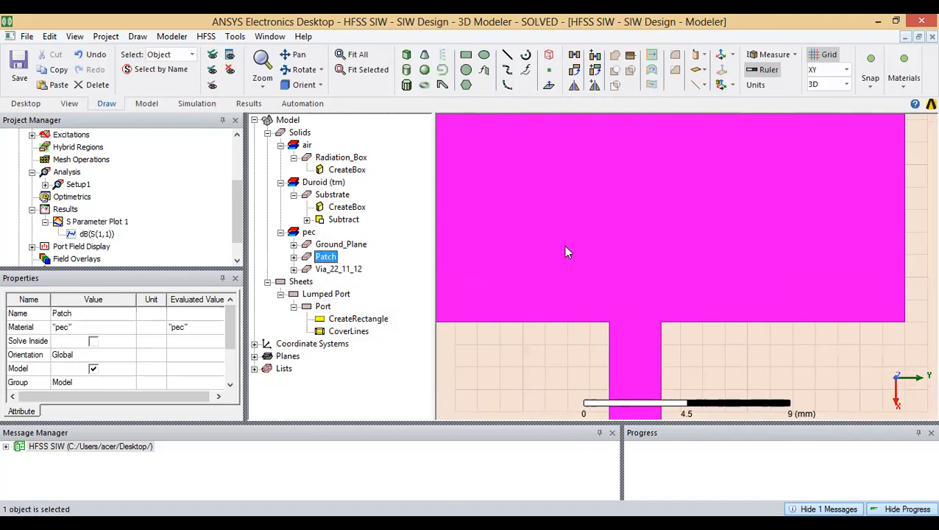
left_click(405, 56)
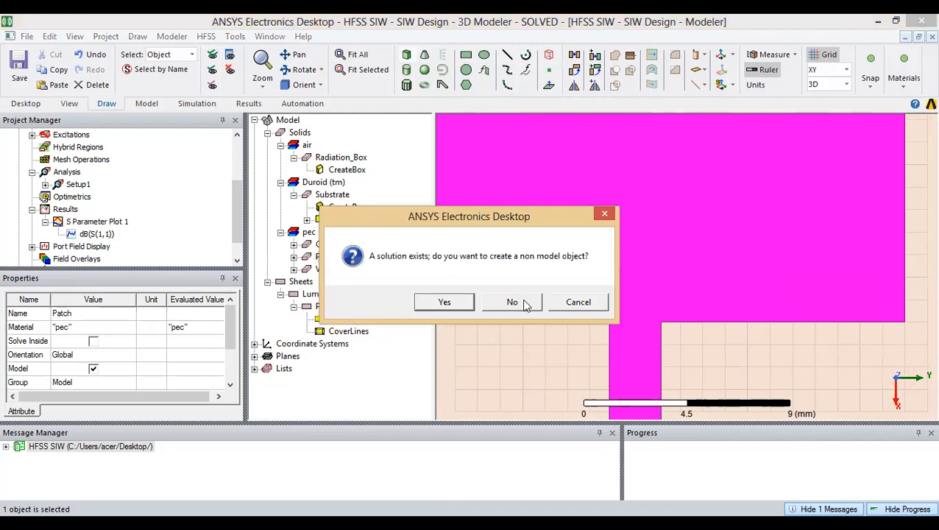
left_click(525, 306)
left_click(609, 321)
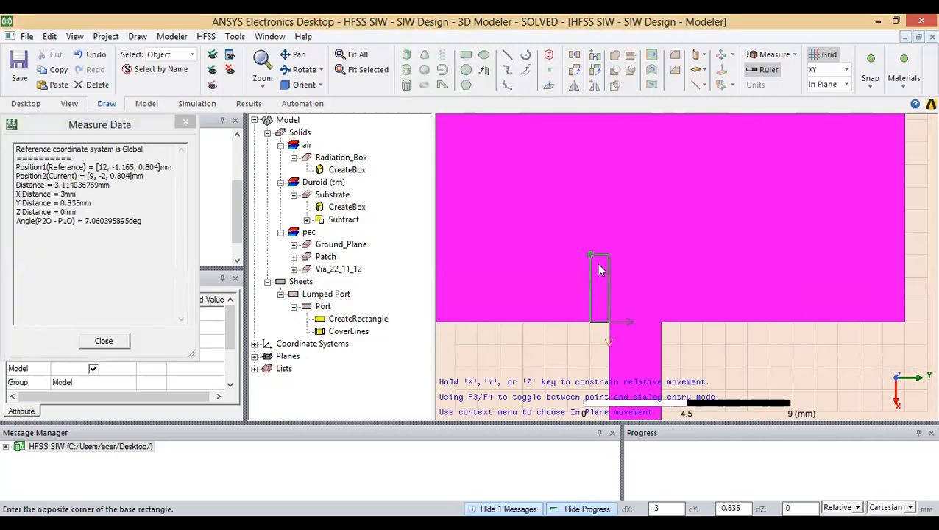
double_click(600, 264)
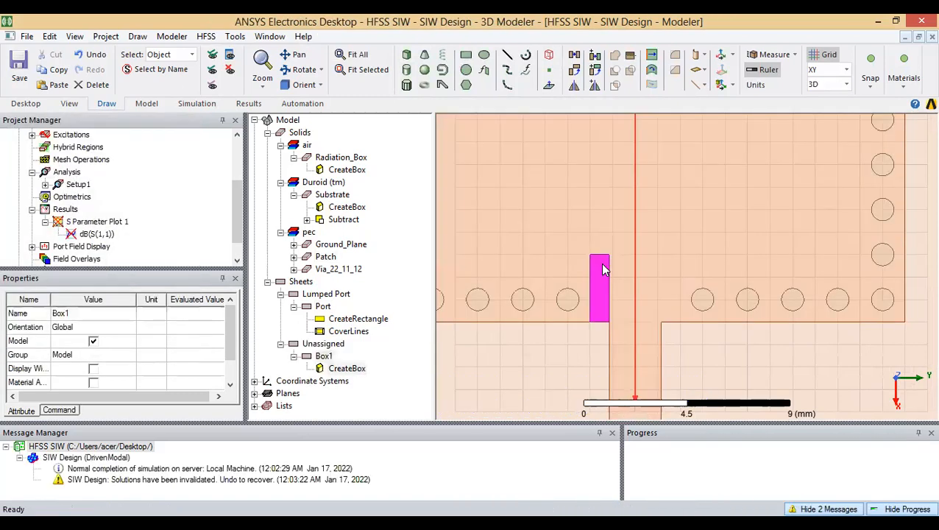
Step: Set the position of the box beside the feed line to 12, -1.165, 0.787 mm
left_click(350, 367)
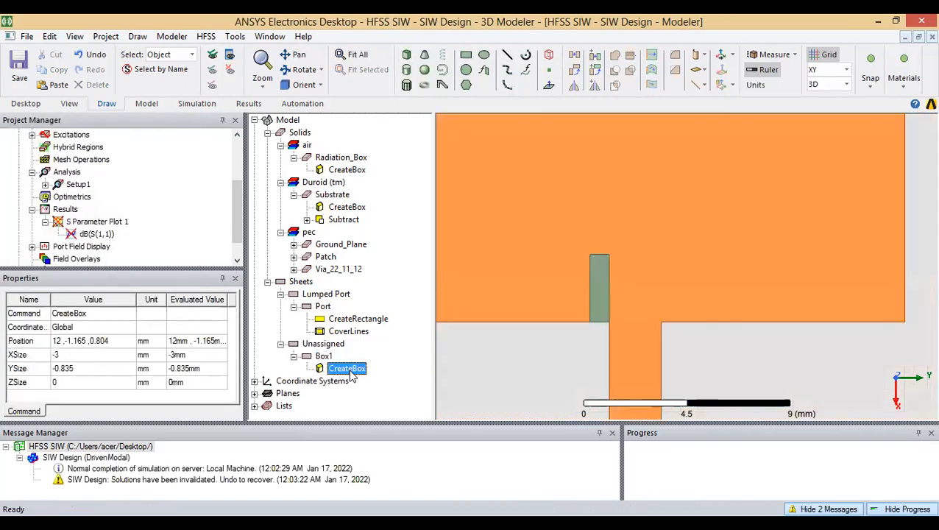
left_click(230, 242)
key("BackSpace")
key("BackSpace")
key("BackSpace")
key("BackSpace")
type(".787")
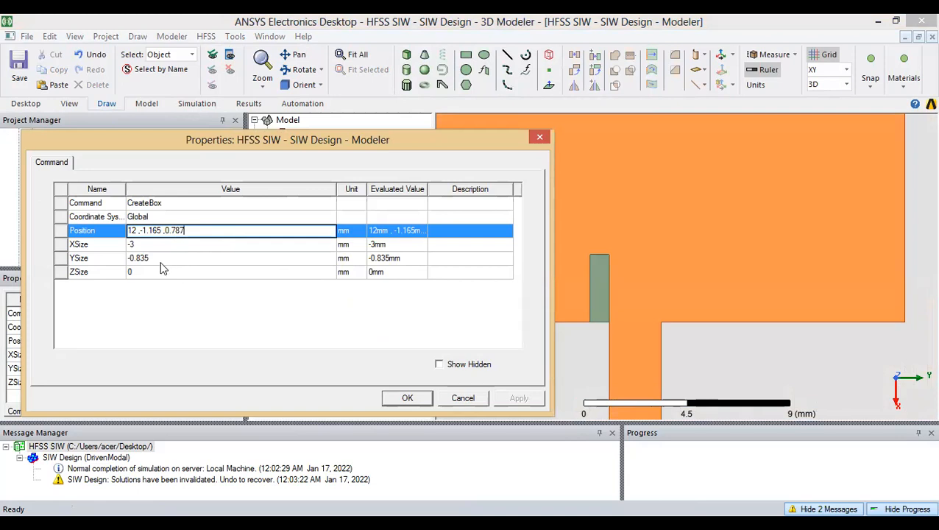
Step: Set the box's Y size to -0.5 mm and Z size to 0.017 mm, and apply the properties
left_click(154, 244)
left_click(154, 244)
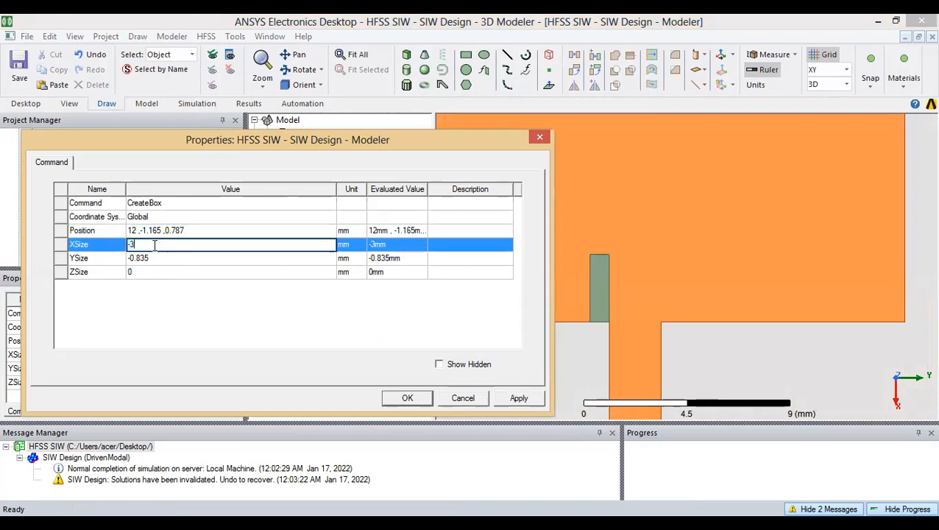
left_click(163, 258)
left_click(165, 257)
key("BackSpace")
key("BackSpace")
key("BackSpace")
key("BackSpace")
key("BackSpace")
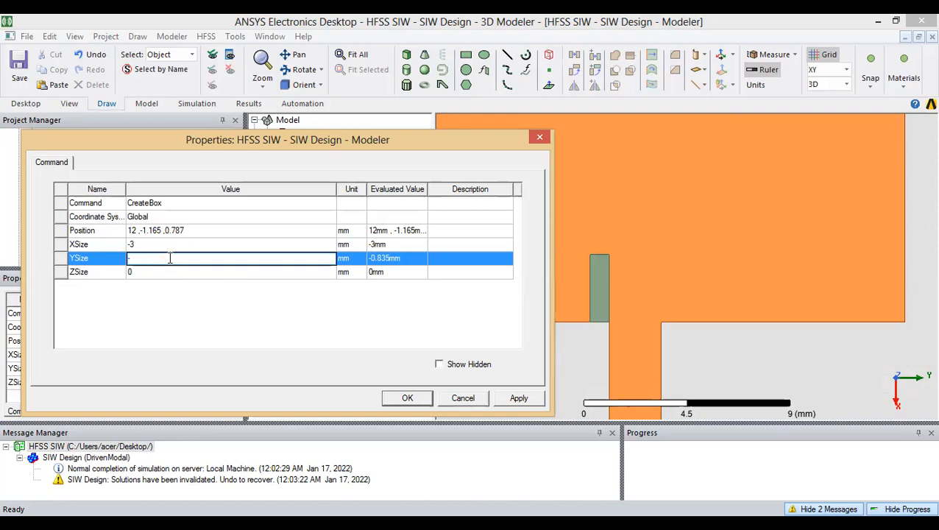
type("0.5")
key("Return")
left_click(150, 273)
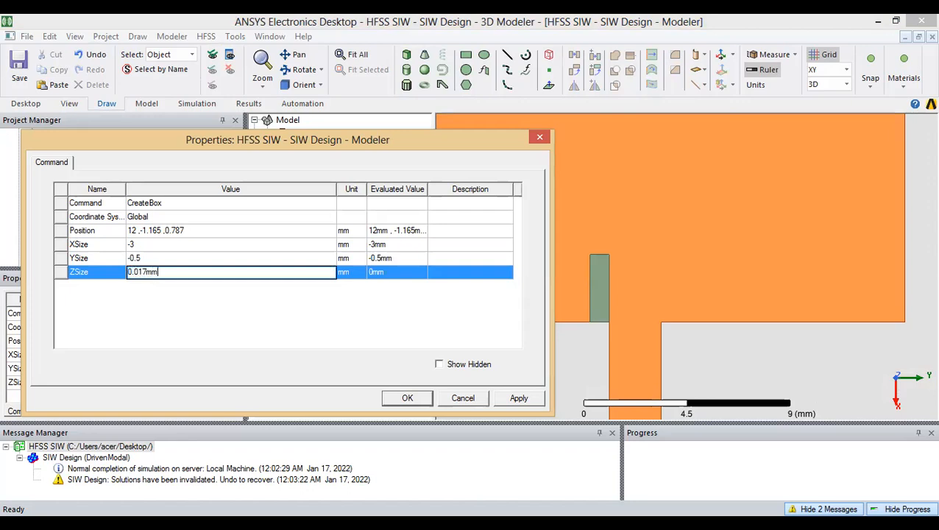
key("Return")
left_click(517, 398)
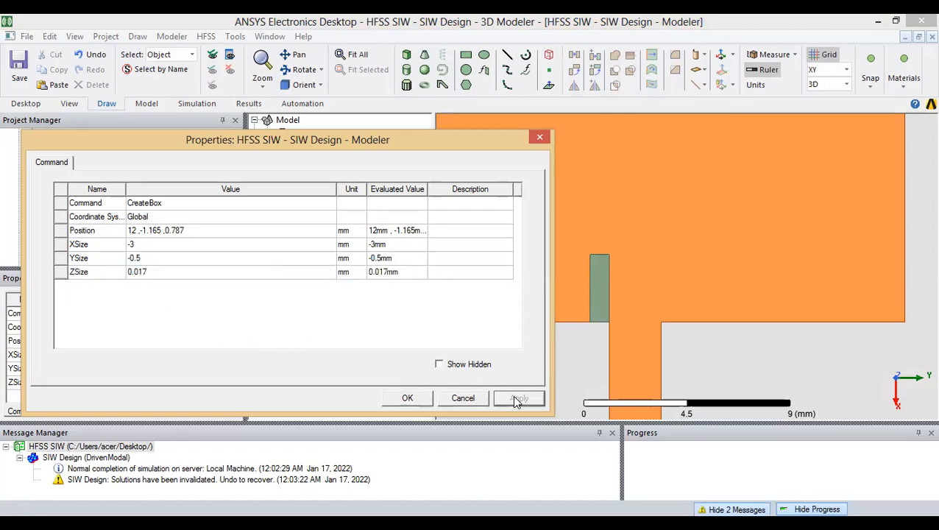
left_click(409, 401)
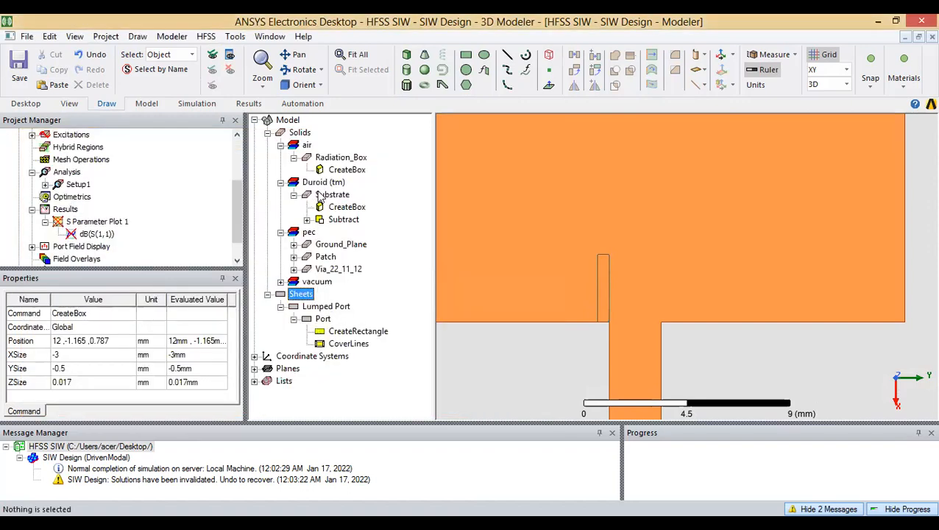
Step: Make a duplicate of Box1 from the vacuum material group
left_click(281, 282)
left_click(323, 294)
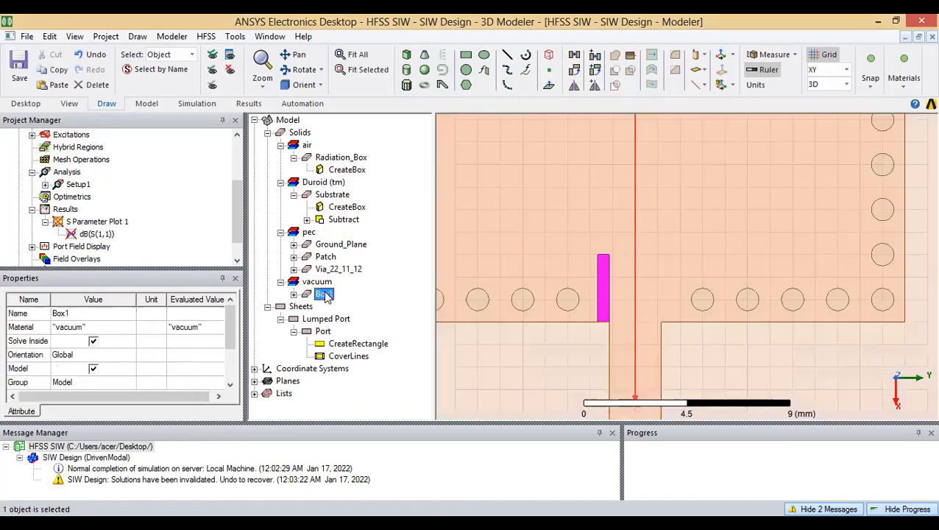
key("ctrl+v")
Step: Mirror Box2 to the +Y side of the feed line by setting its position to 12, 1.165, 0.787 mm and Y size to 0.5 mm
left_click(346, 319)
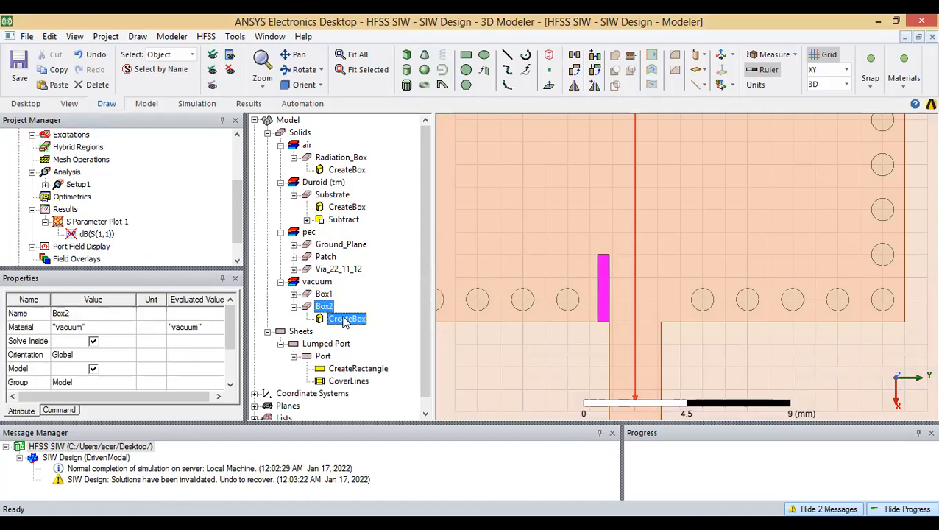
double_click(346, 320)
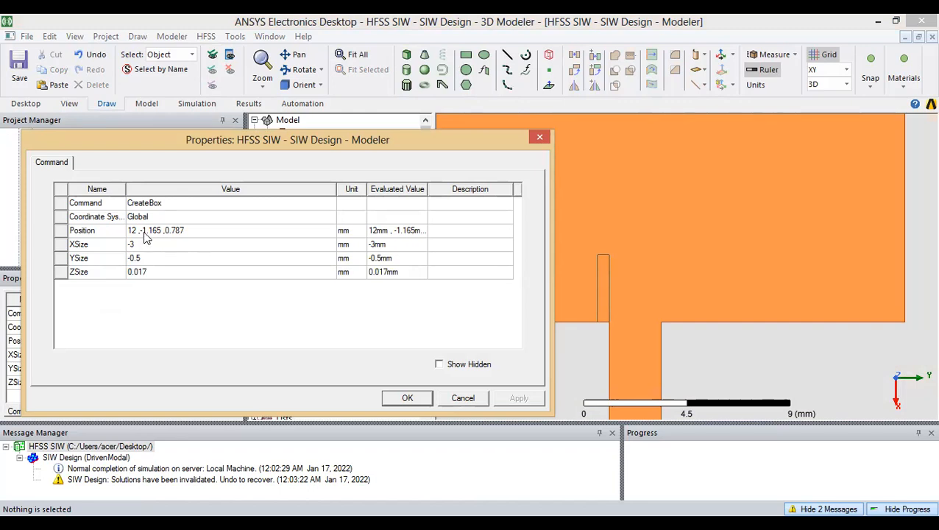
left_click(142, 231)
key("Delete")
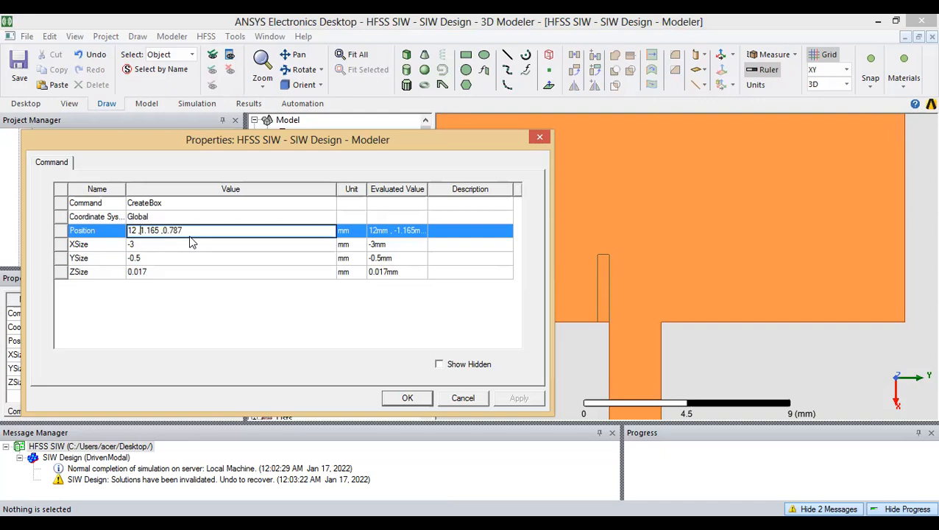
left_click(147, 258)
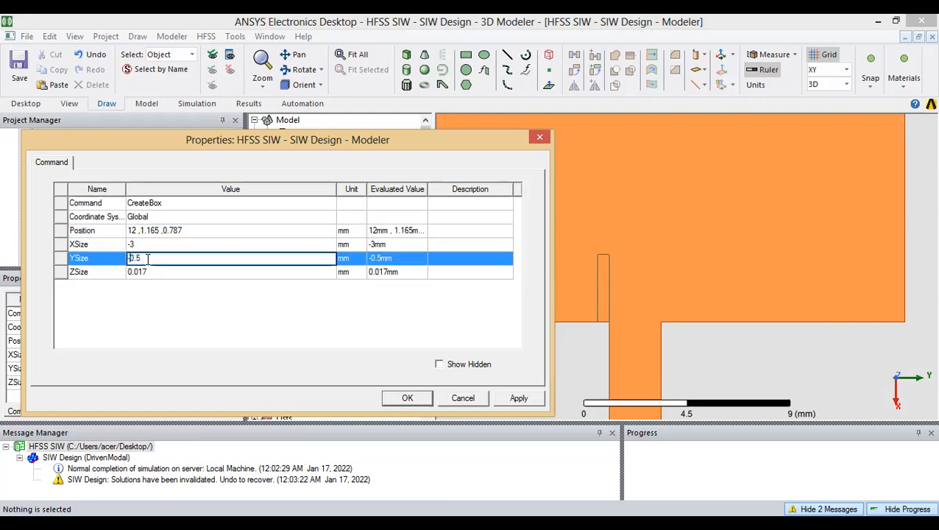
key("Return")
left_click(518, 398)
left_click(409, 398)
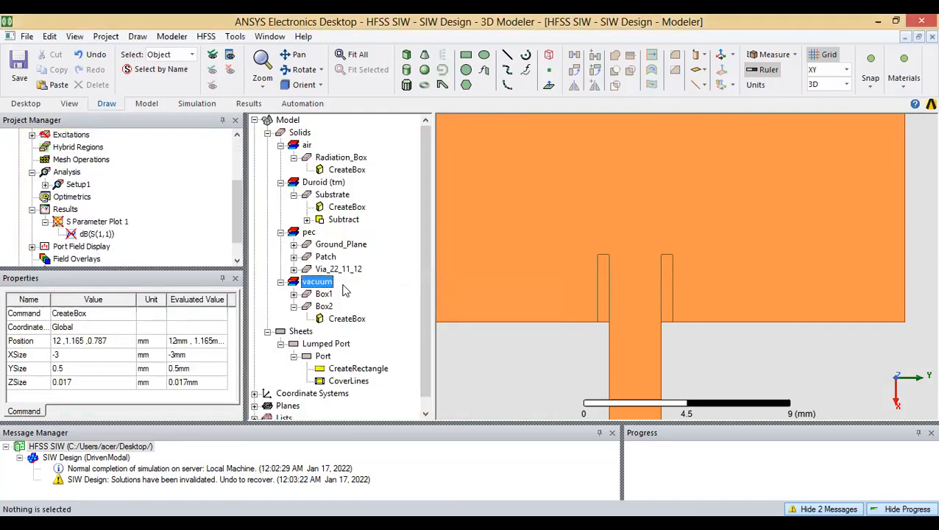
Step: Unite Box1 and Box2 into a single object
left_click(323, 294)
left_click(328, 306, "ctrl")
left_click(350, 307)
left_click(326, 296)
left_click(328, 305, "ctrl")
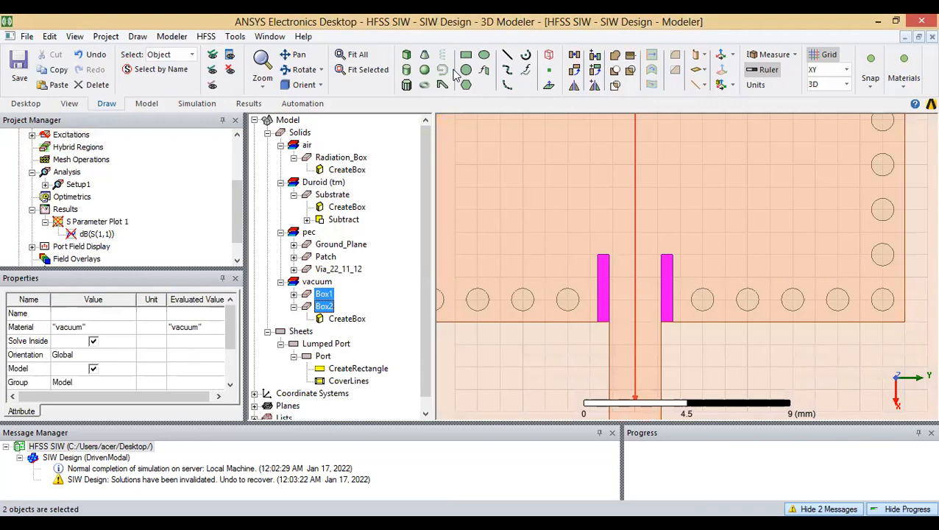
left_click(623, 58)
Step: Subtract the united Box1 from Patch to cut the two inset slots beside the feed line
scroll(612, 325, "down", 5)
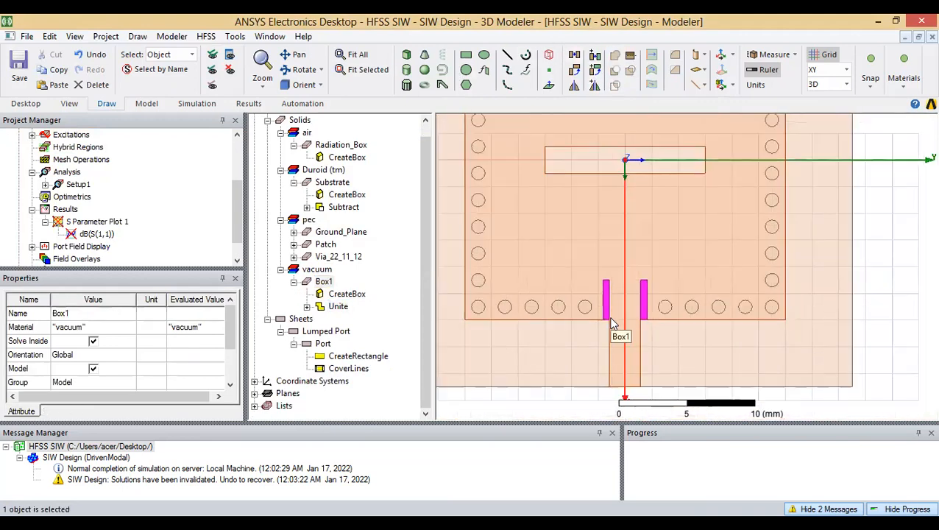
left_click(326, 244)
left_click(327, 283, "ctrl")
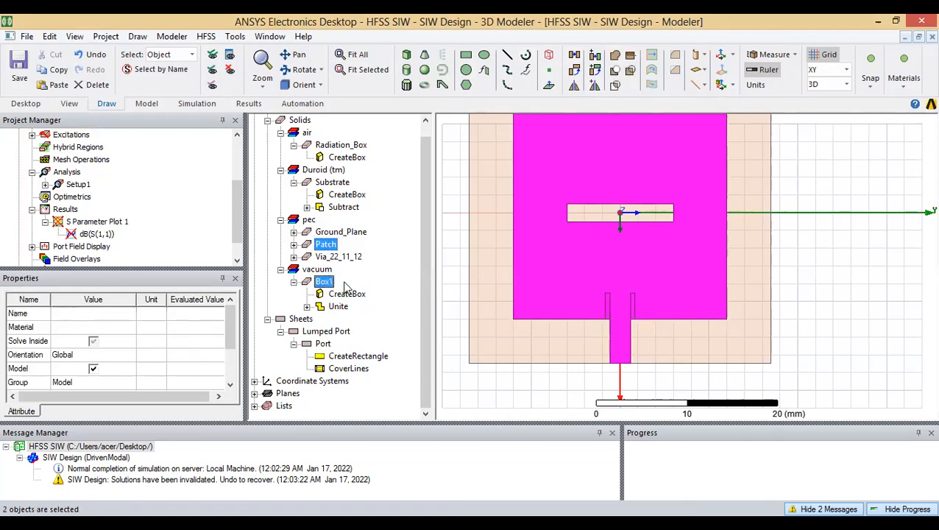
left_click(617, 72)
left_click(429, 333)
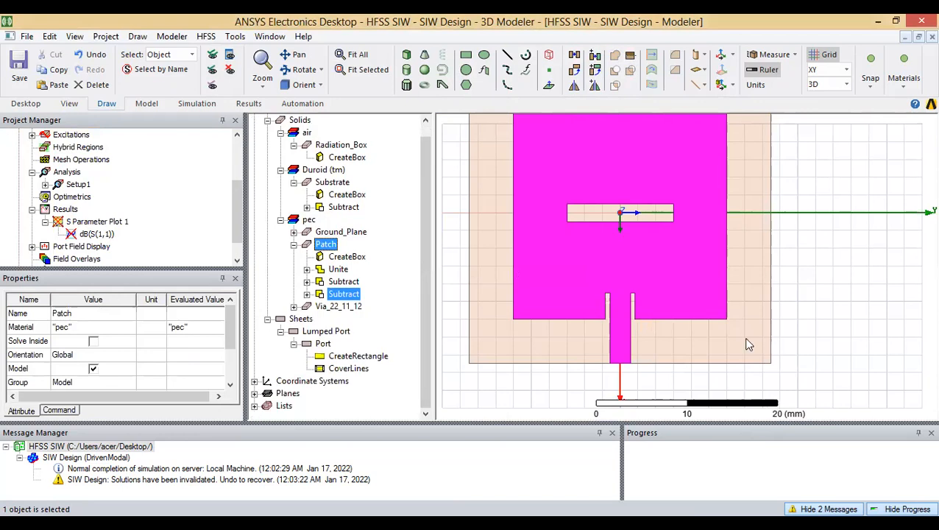
left_click(794, 318)
Step: Clear the messages of the HFSS SIW project
scroll(794, 318, "down", 3)
scroll(793, 318, "up", 1)
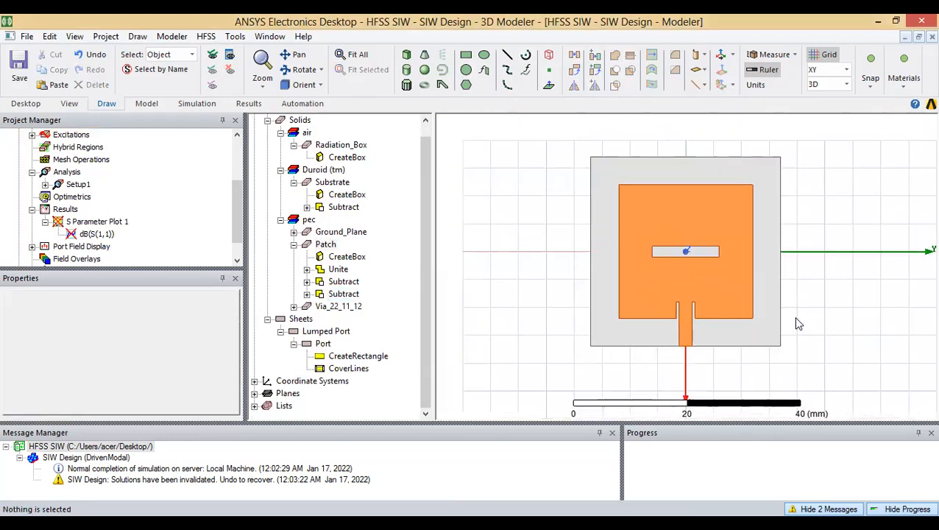
middle_click_drag(675, 329, 165, 440)
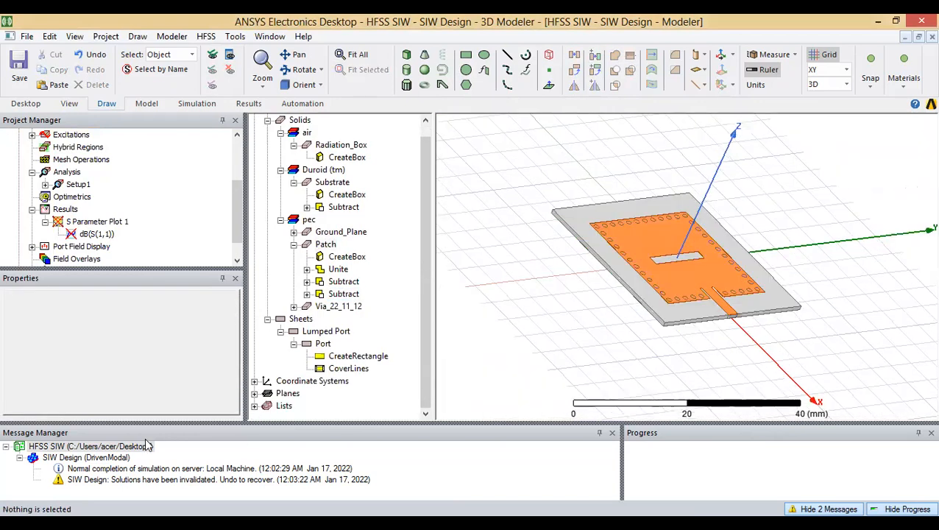
left_click(146, 443)
right_click(146, 445)
left_click(205, 376)
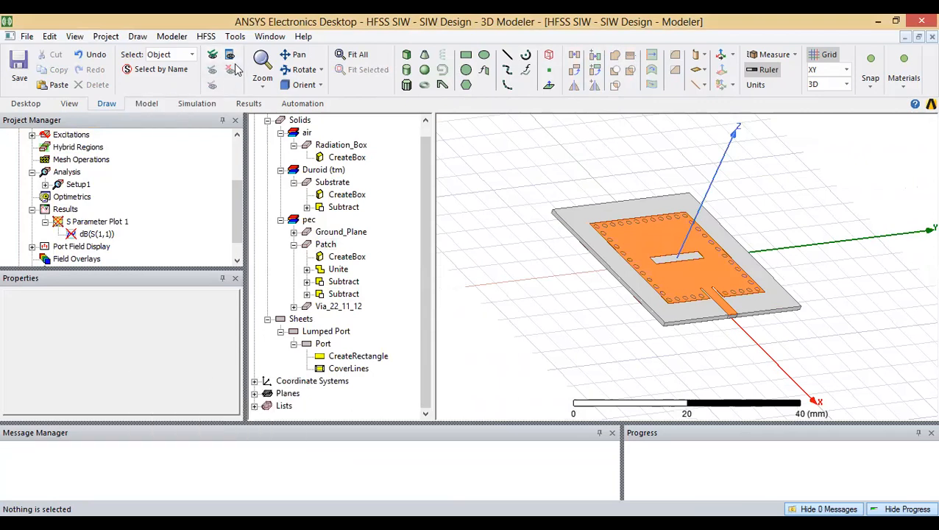
Step: Validate the modified design with the inset cuts and analyze all setups
left_click(195, 104)
left_click(250, 68)
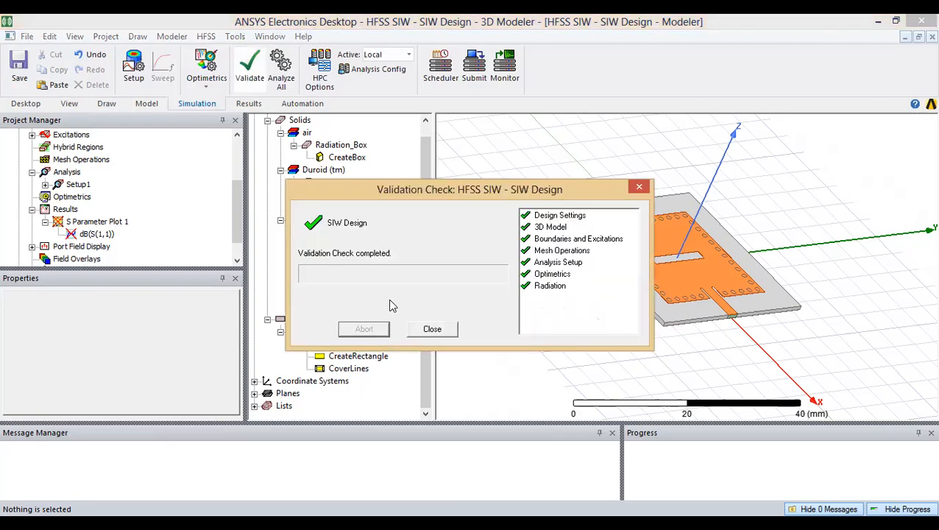
left_click(432, 329)
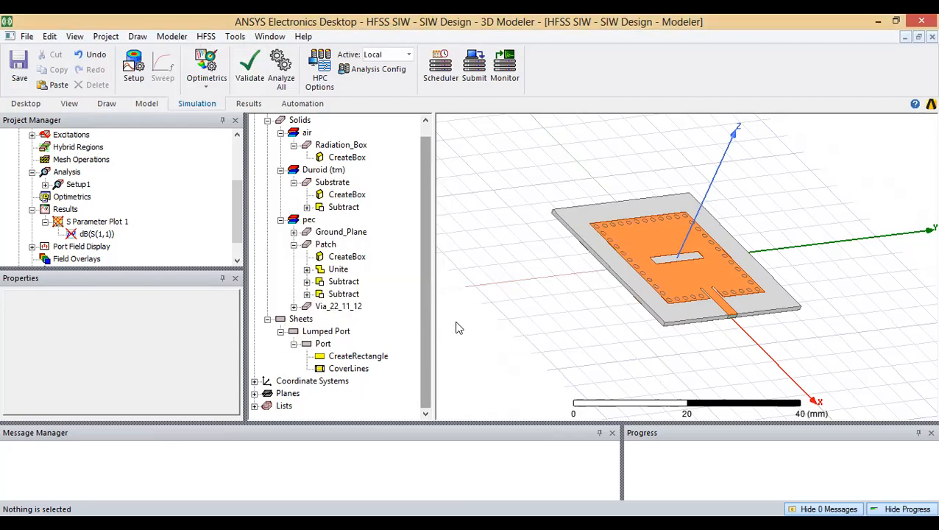
mouse_move(457, 324)
left_mouse_down("alt")
mouse_move(555, 200)
mouse_move(620, 207)
mouse_move(629, 257)
mouse_move(658, 276)
mouse_move(461, 329)
left_mouse_up("alt")
scroll(572, 307, "up", 3)
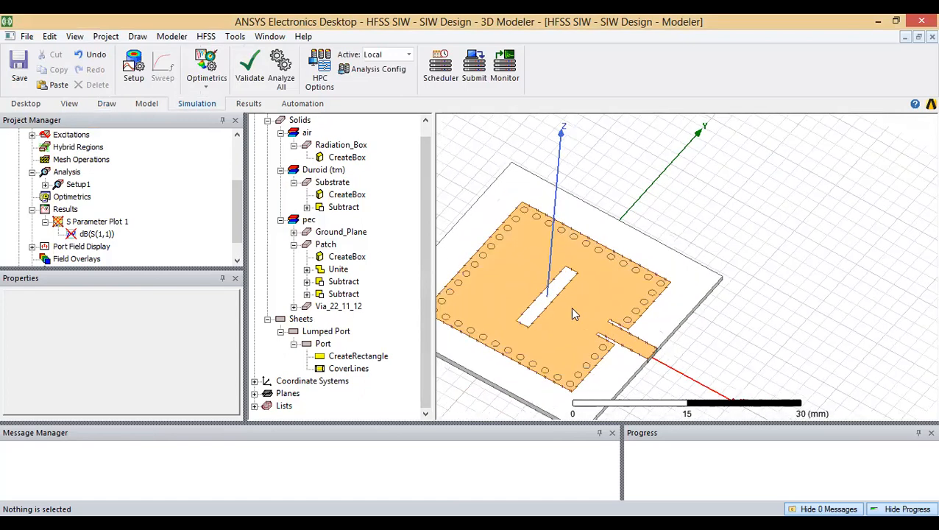
left_click_drag(501, 301, 578, 270, "shift")
left_click(279, 62)
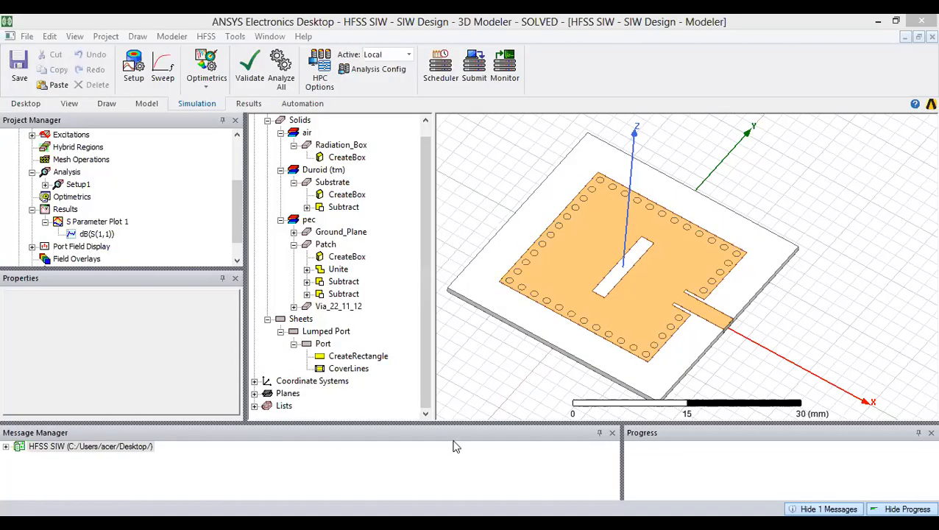
Step: Open S Parameter Plot 1 and examine the updated dB(S(1,1)) curve
double_click(100, 223)
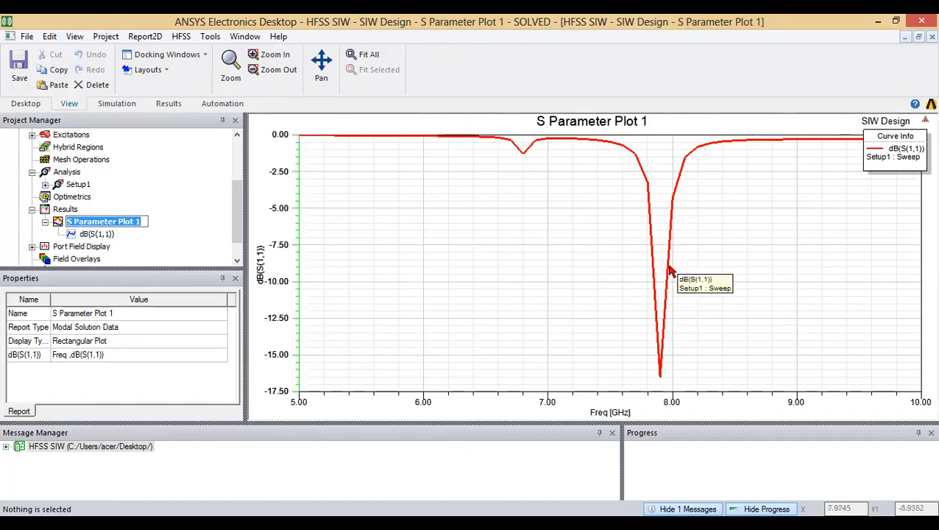
left_click(172, 210)
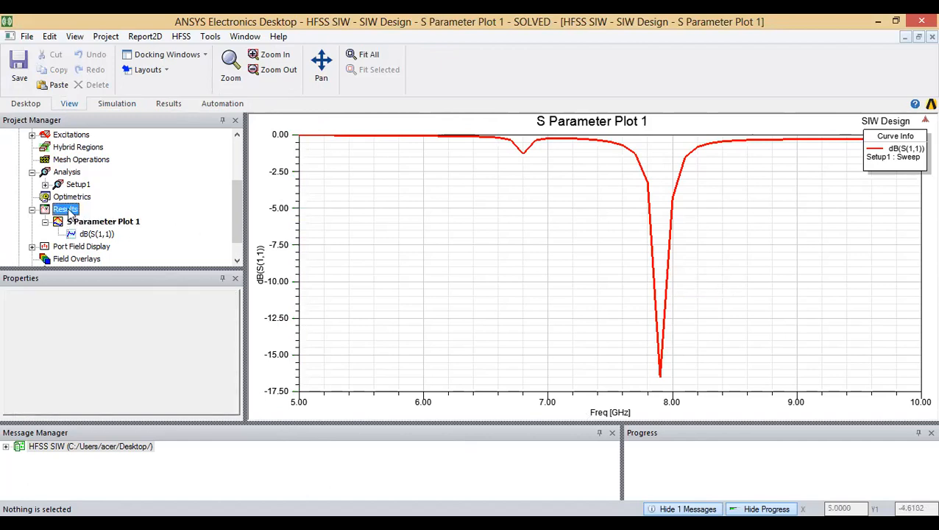
left_click(374, 193)
Step: Insert an infinite sphere far field setup with phi and theta both from -180 to 180 deg in 2 deg steps
left_click_drag(235, 225, 234, 237)
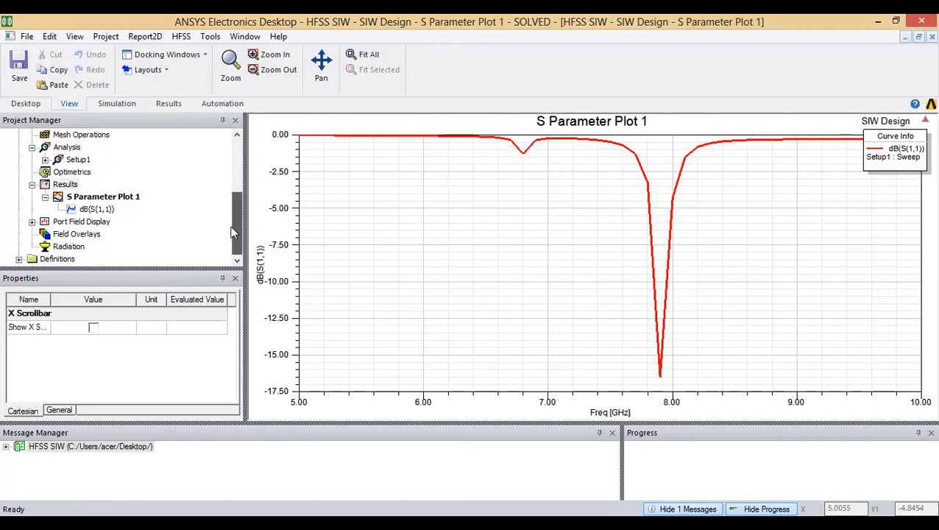
right_click(65, 249)
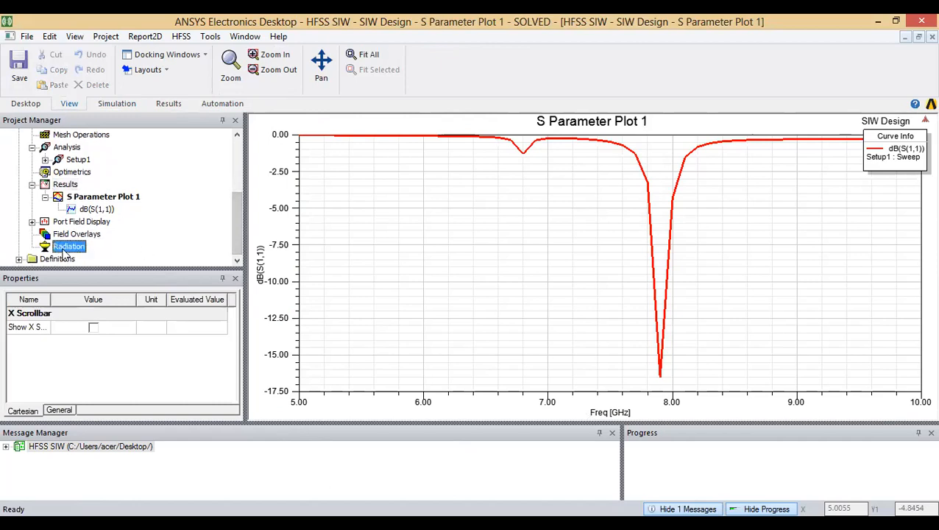
mouse_move(215, 279)
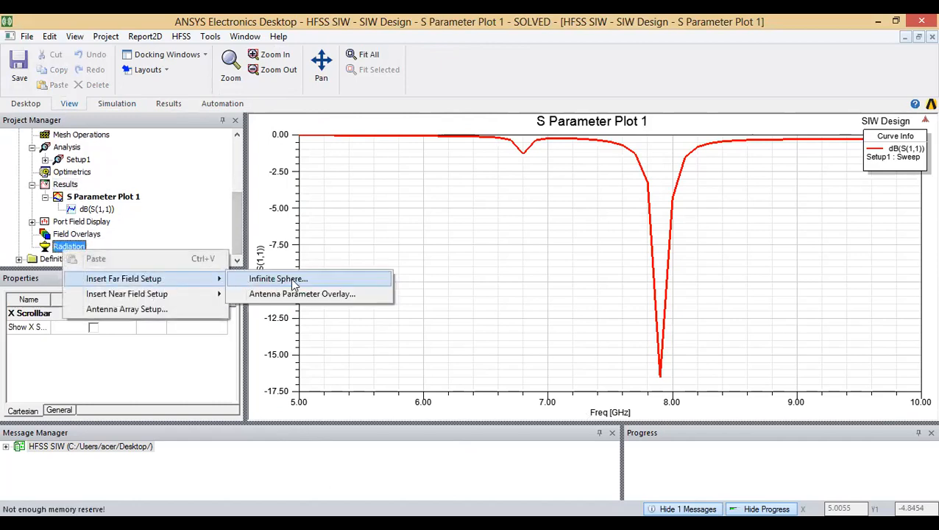
left_click(293, 281)
double_click(451, 303)
type("-180")
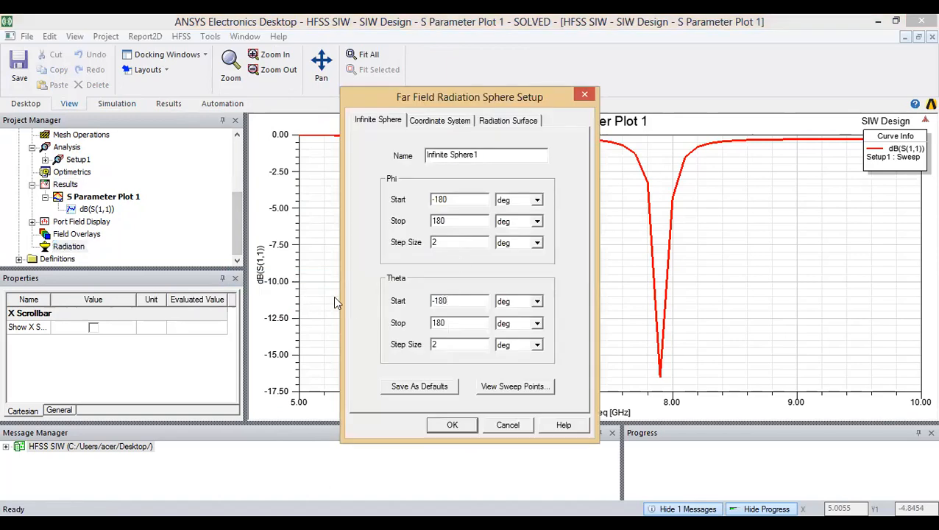
left_click(451, 425)
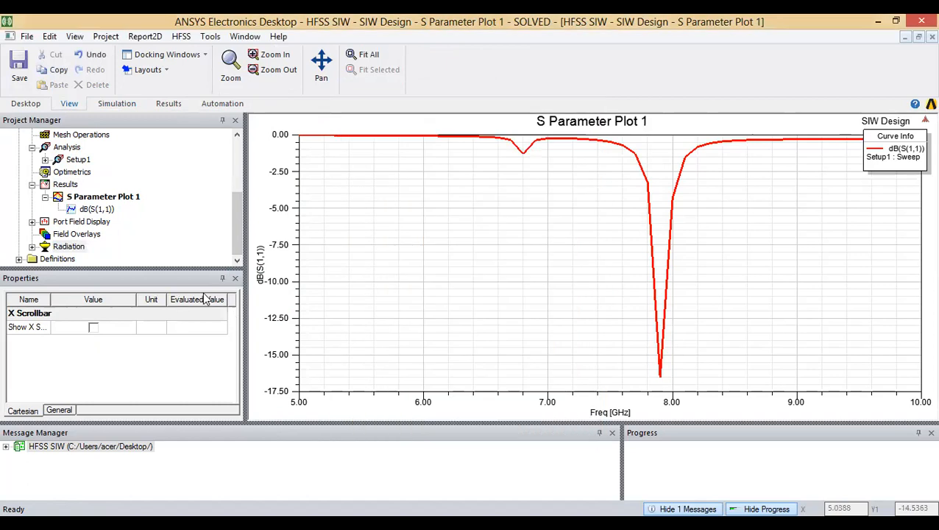
Step: Start a far fields radiation pattern report on Infinite Sphere1 with the dB values of GainPhi and GainTheta against theta
left_click(66, 184)
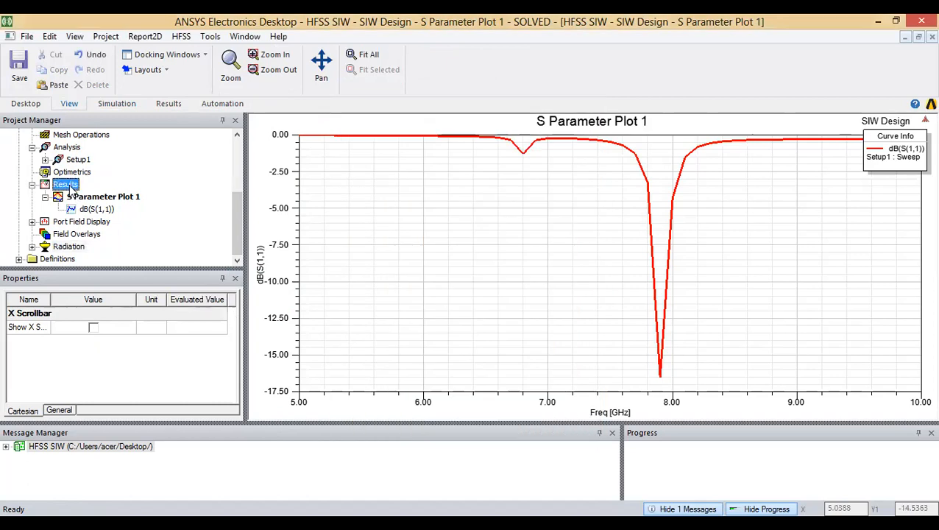
right_click(71, 189)
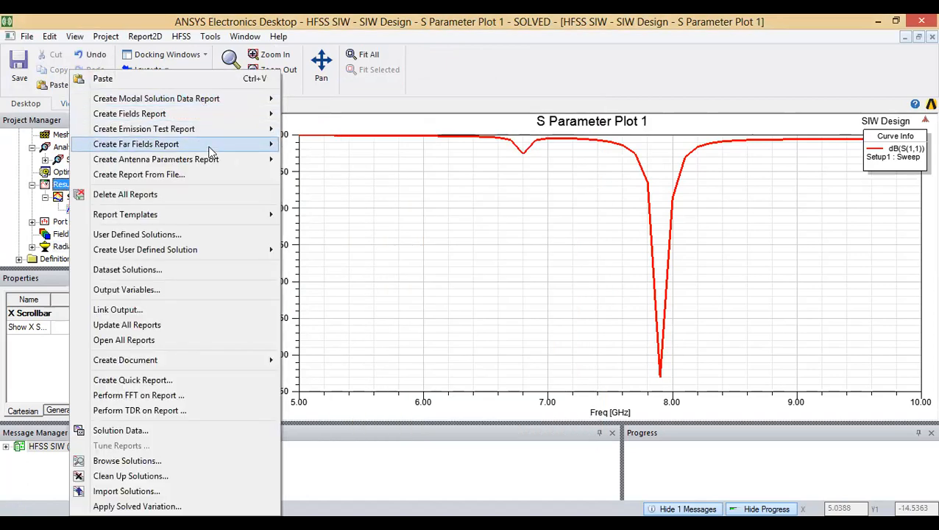
mouse_move(209, 147)
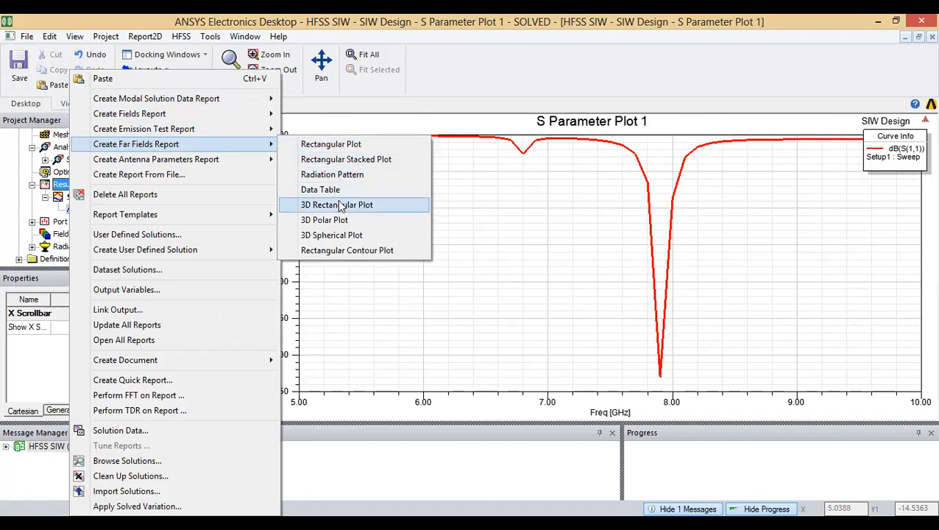
left_click(341, 176)
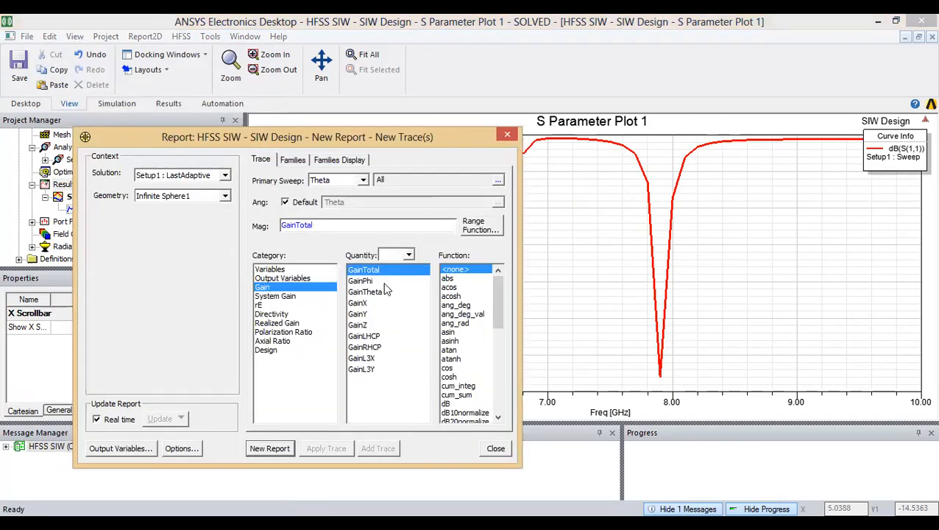
left_click(361, 280)
left_click(365, 291, "ctrl")
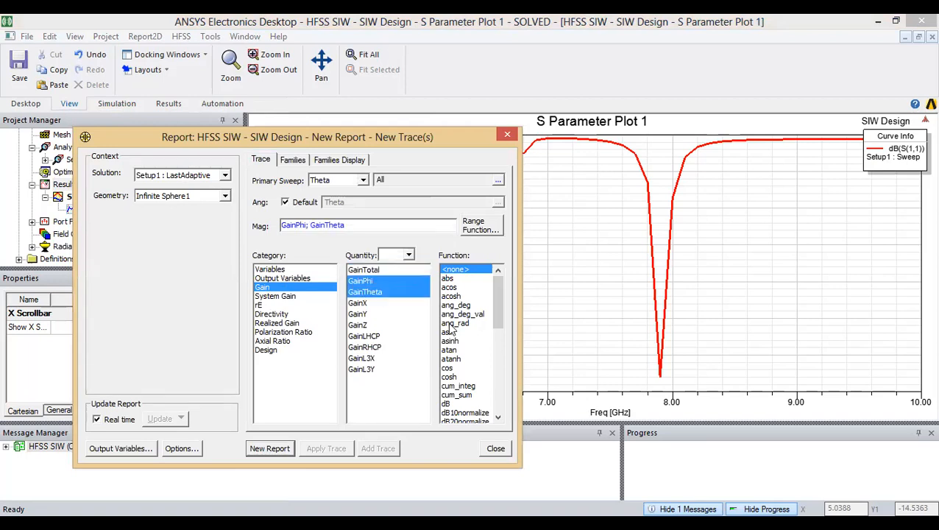
left_click(452, 323)
key("d")
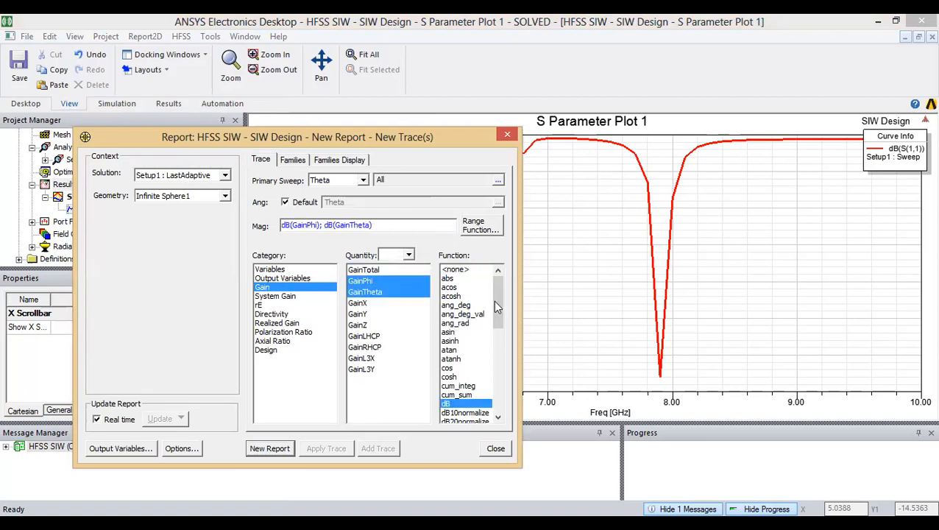
Step: Restrict the phi family to 0deg and create the radiation pattern report at 8GHz
left_click(298, 162)
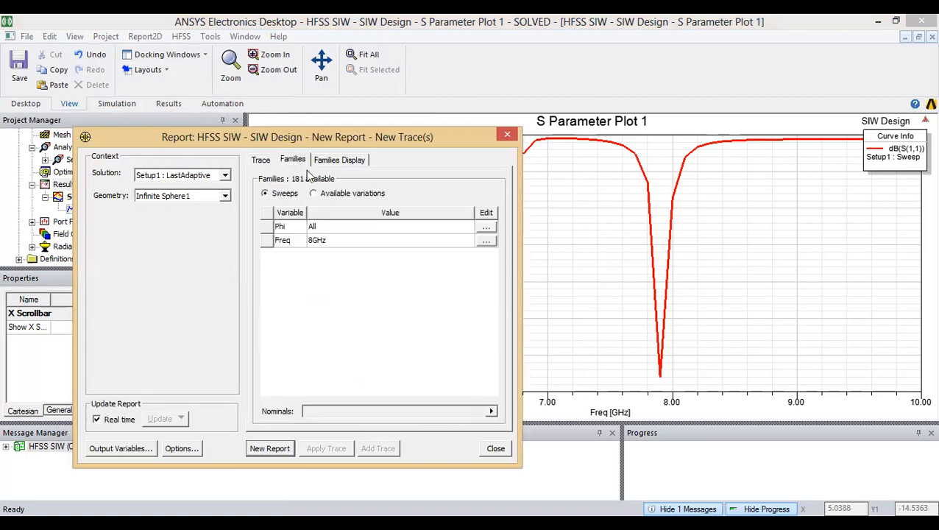
left_click(486, 226)
left_click(524, 278)
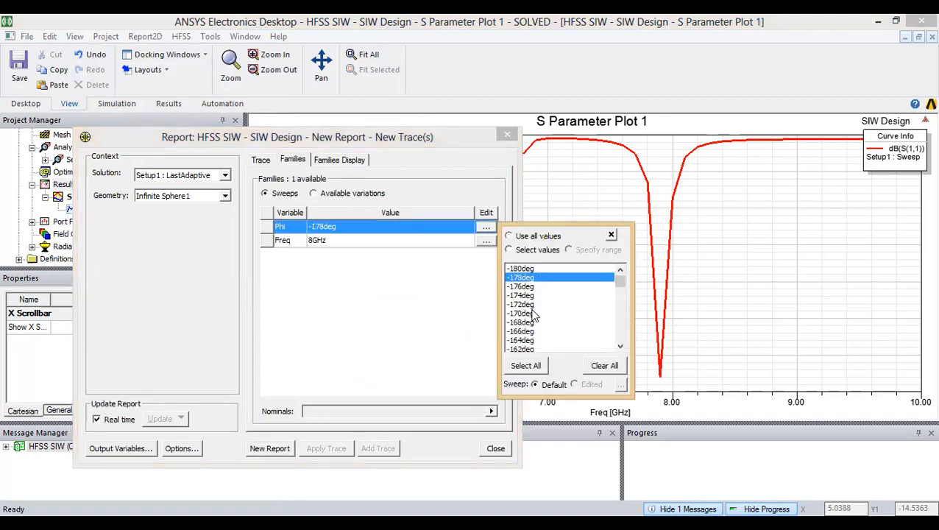
mouse_move(620, 296)
left_mouse_down()
mouse_move(625, 318)
mouse_move(623, 293)
left_mouse_up()
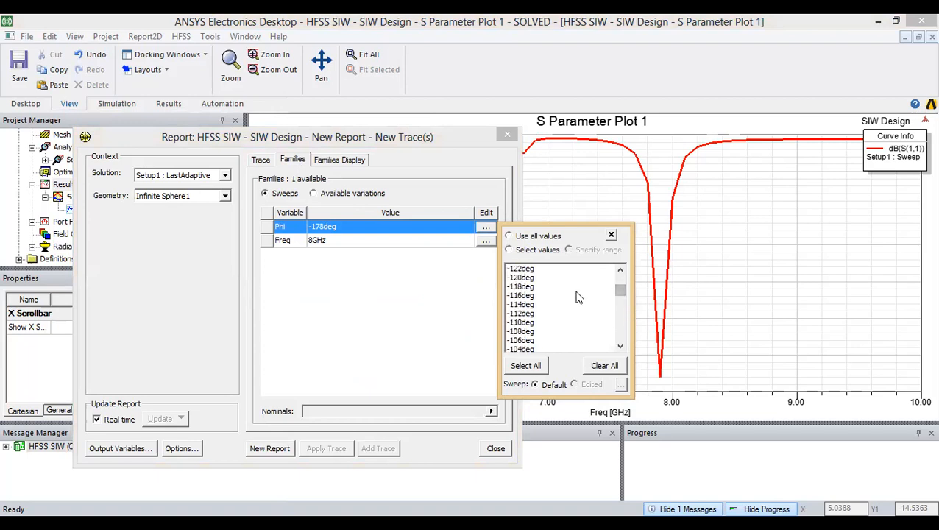
key("0")
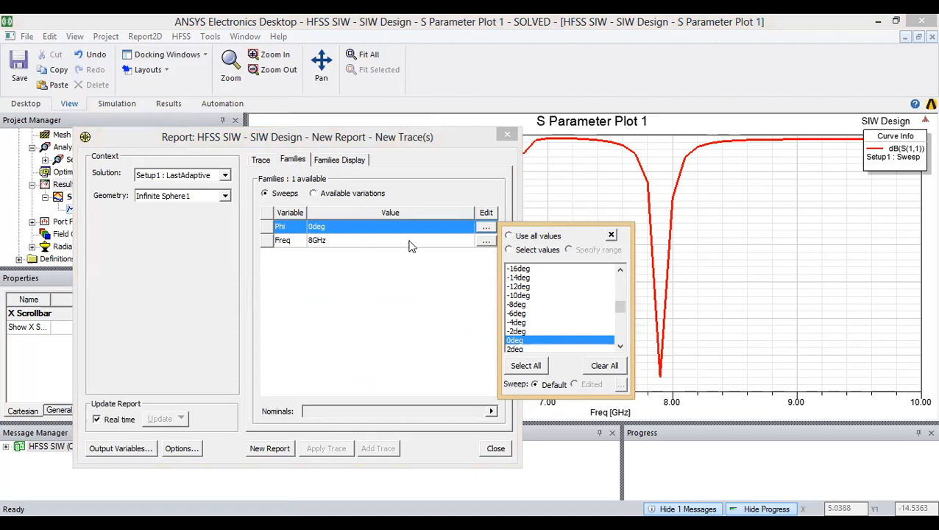
left_click(261, 159)
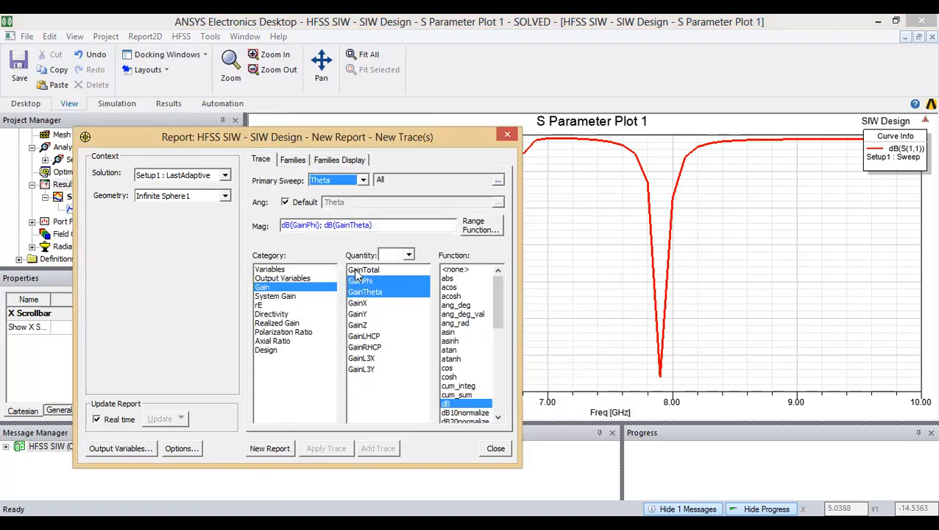
left_click(292, 163)
left_click(285, 443)
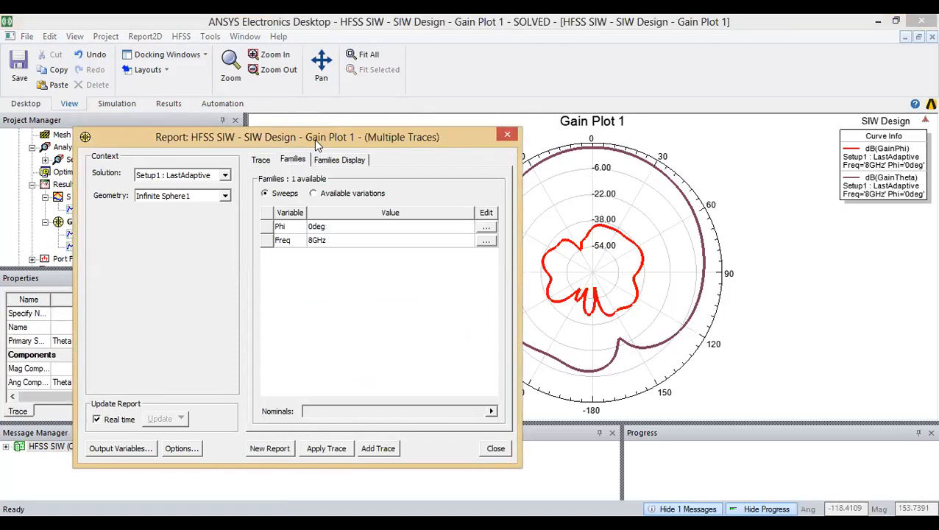
Step: Create a second radiation pattern report with the same gain traces at phi 90deg and close the report dialog
left_click_drag(314, 139, 175, 137)
left_click(346, 226)
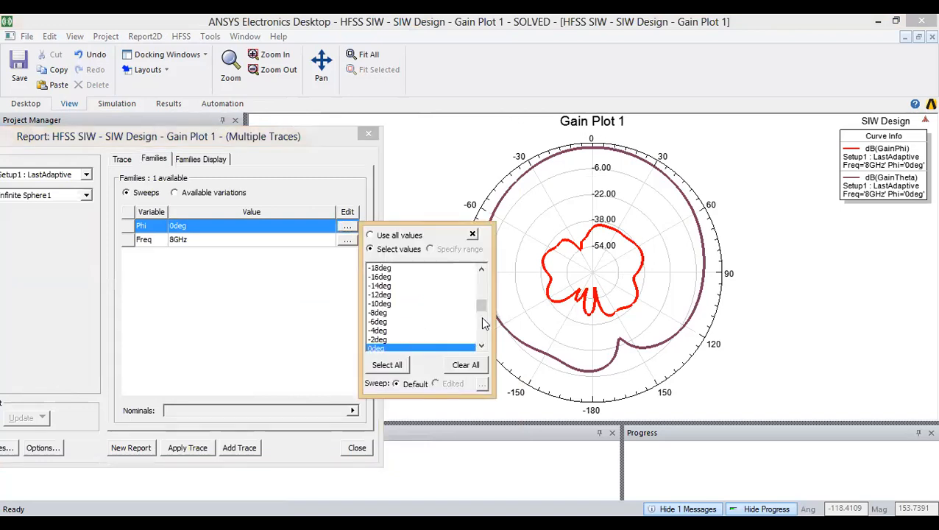
mouse_move(484, 309)
left_mouse_down()
mouse_move(484, 284)
mouse_move(484, 335)
mouse_move(484, 319)
left_mouse_up()
left_click(378, 339)
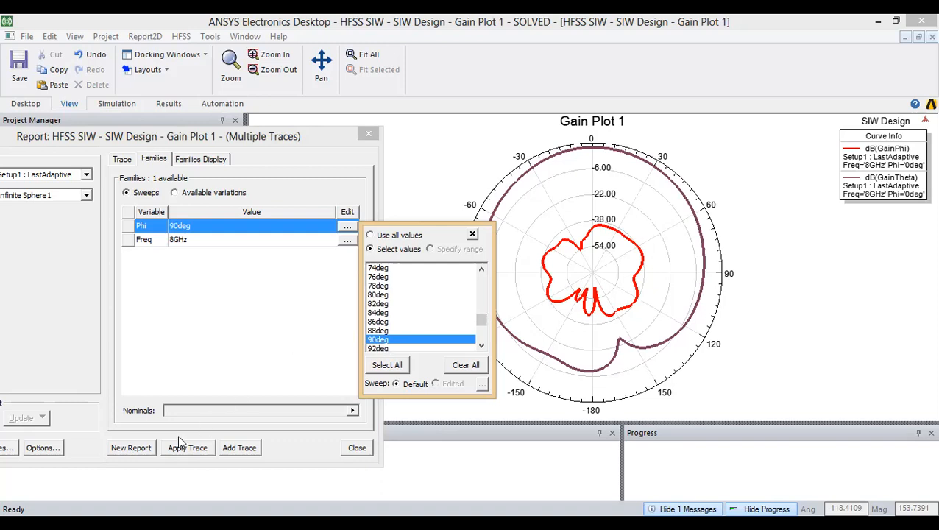
left_click(131, 448)
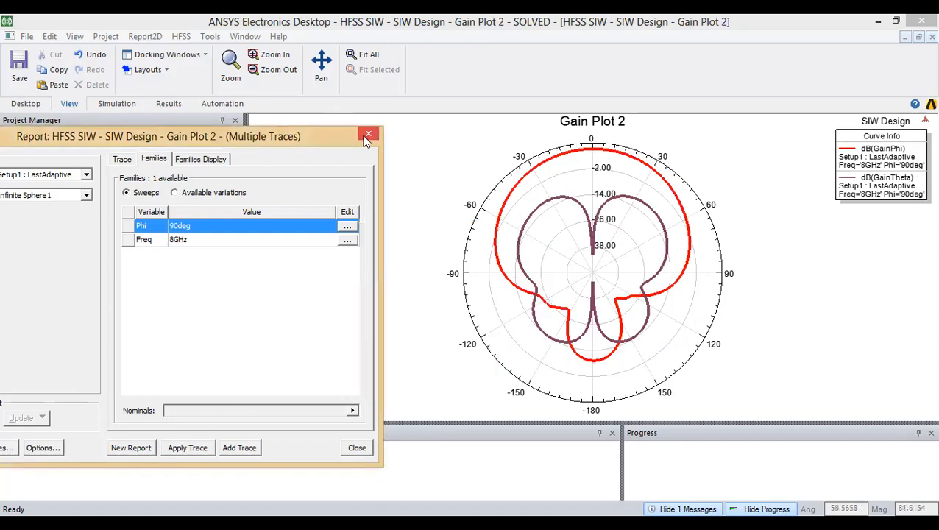
left_click(367, 135)
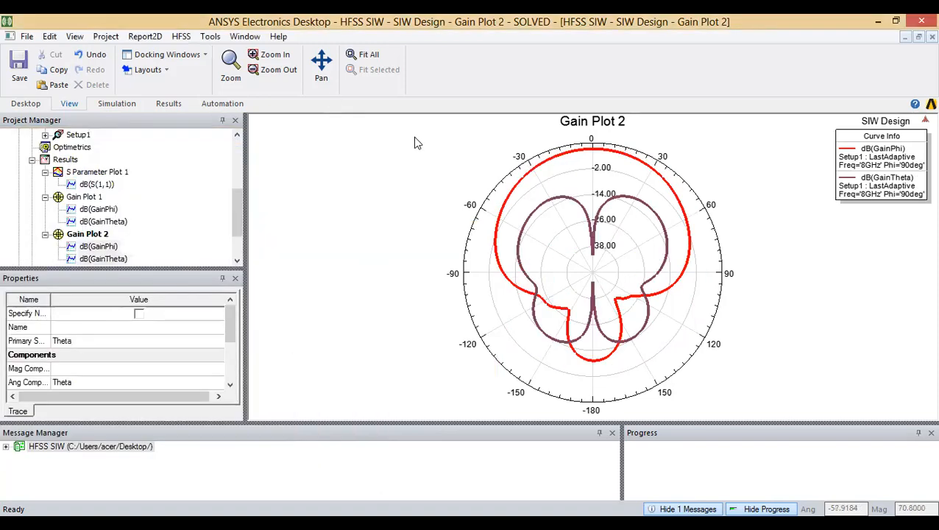
Step: View Gain Plot 1 and S Parameter Plot 1 again and restore the maximized plot windows to floating size
left_click(919, 39)
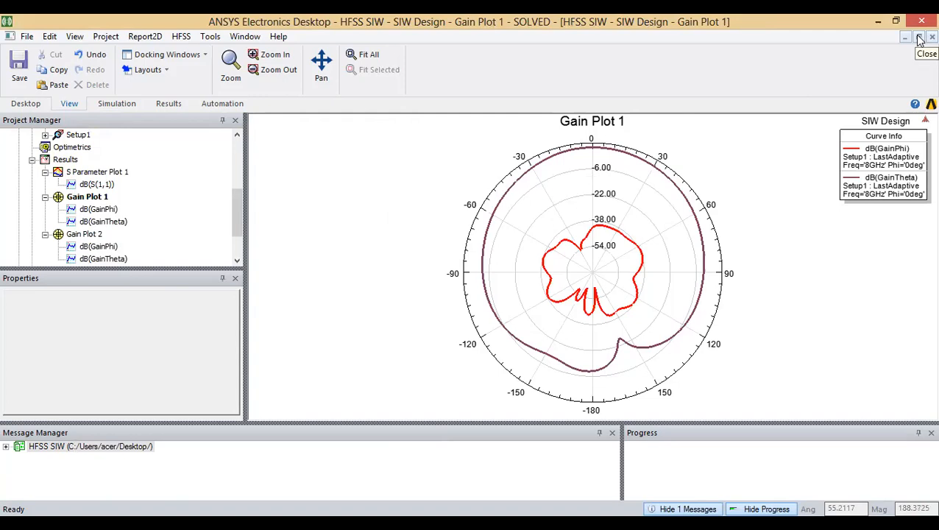
left_click(919, 38)
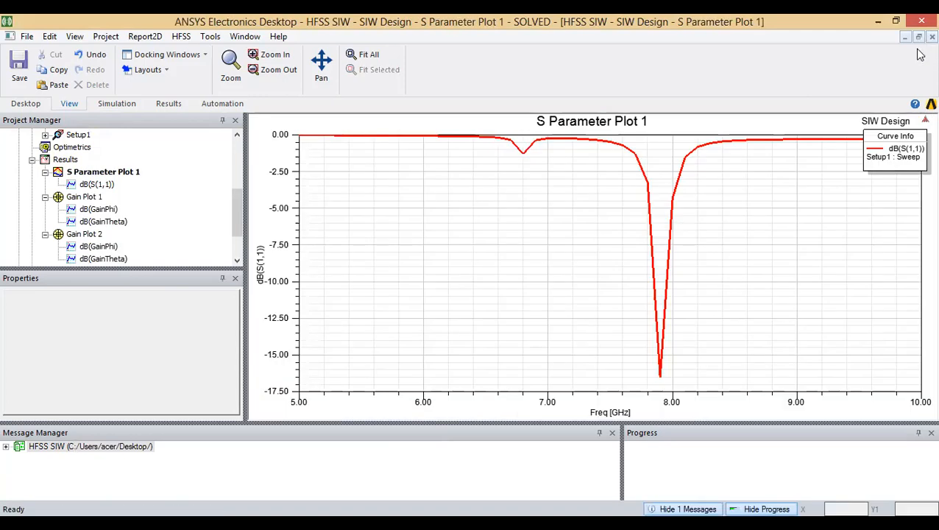
left_click(918, 38)
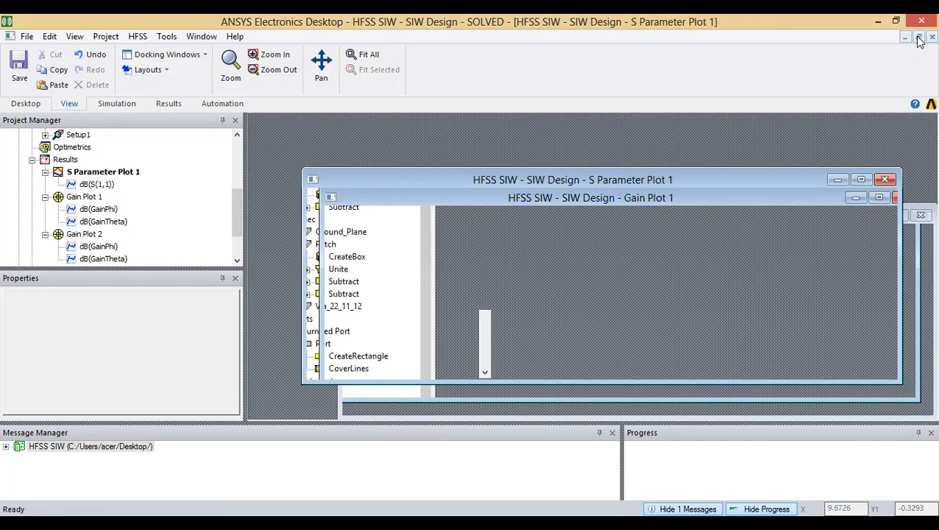